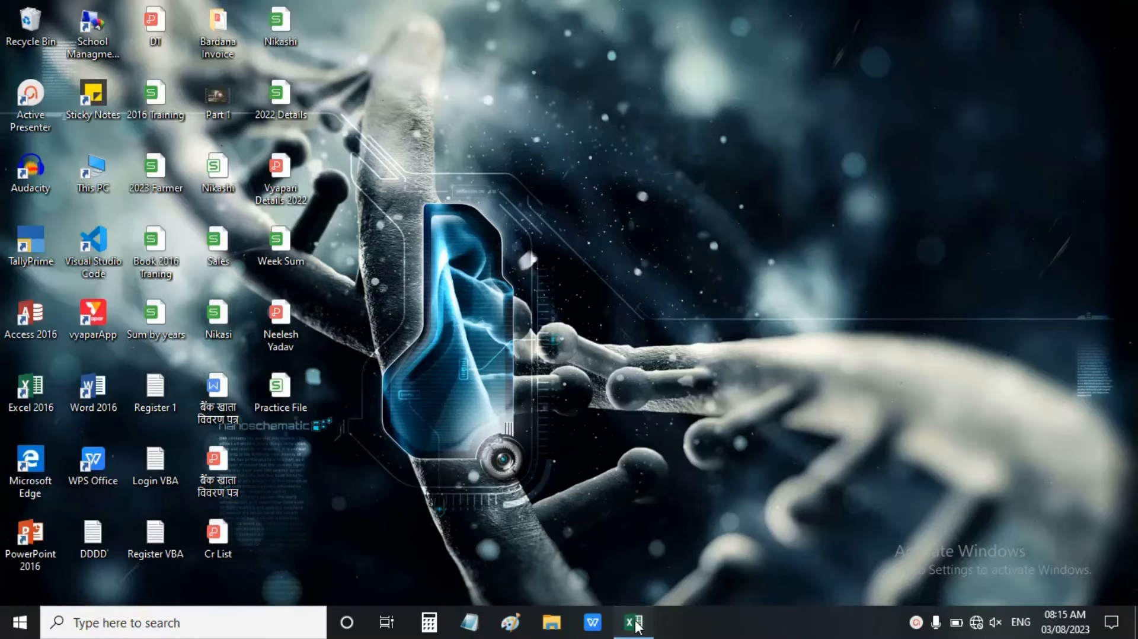
# Switch to the Practice File workbook in Excel and look over the Vlookup example sheet with its syntax notes
pyautogui.click(633, 622)
pyautogui.click(537, 492)
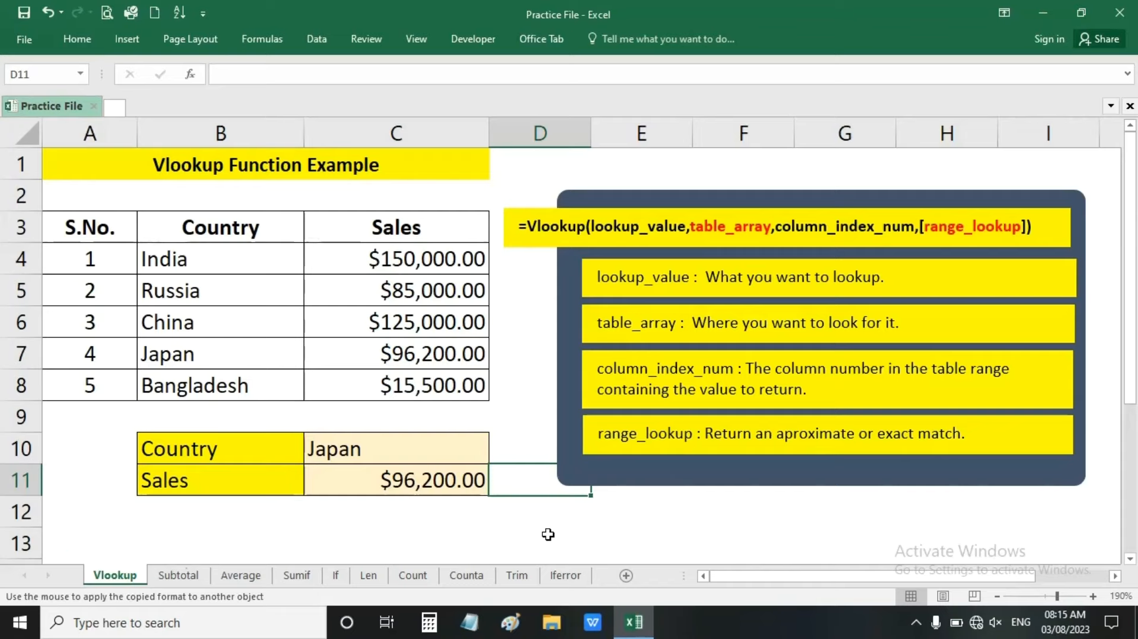
pyautogui.click(602, 513)
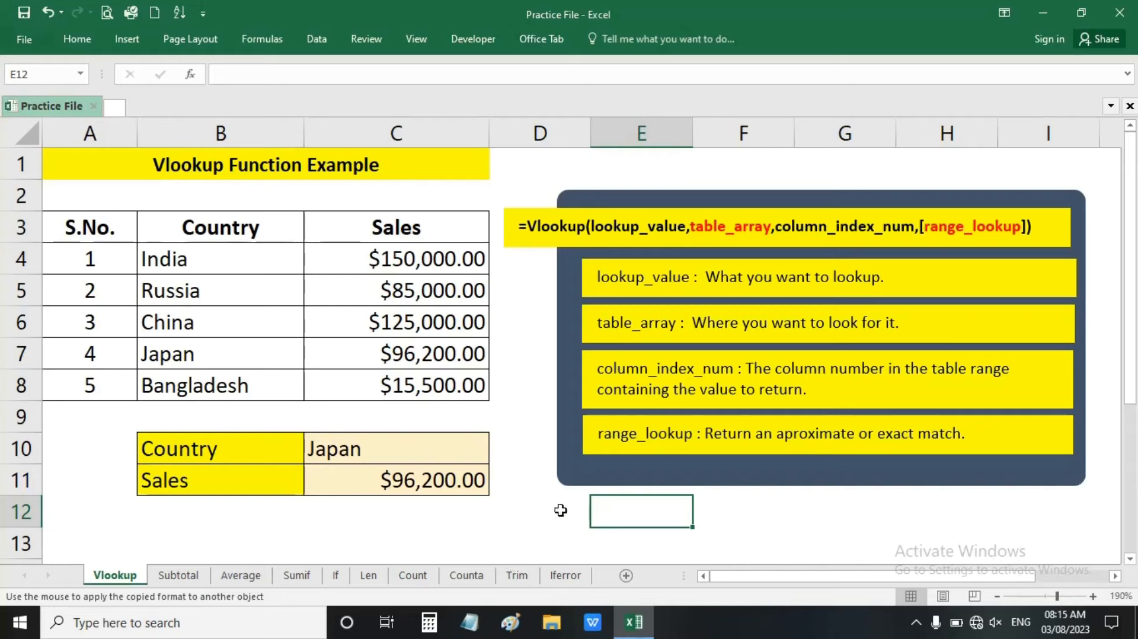
pyautogui.click(535, 405)
pyautogui.moveTo(75, 164); pyautogui.dragTo(398, 491)
pyautogui.click(526, 428)
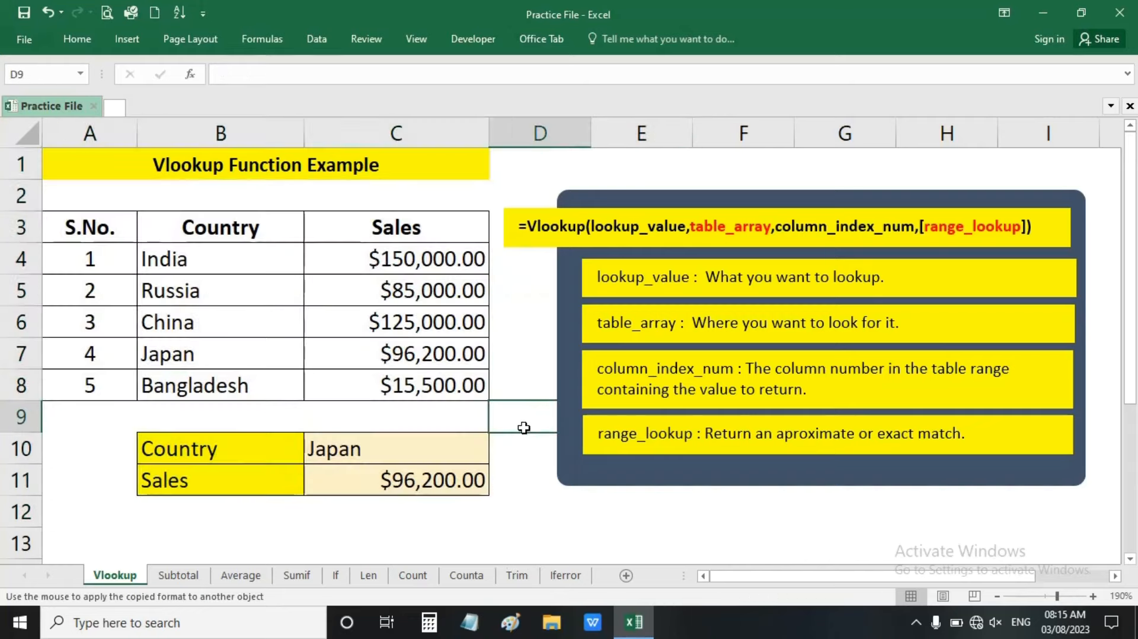
pyautogui.click(520, 366)
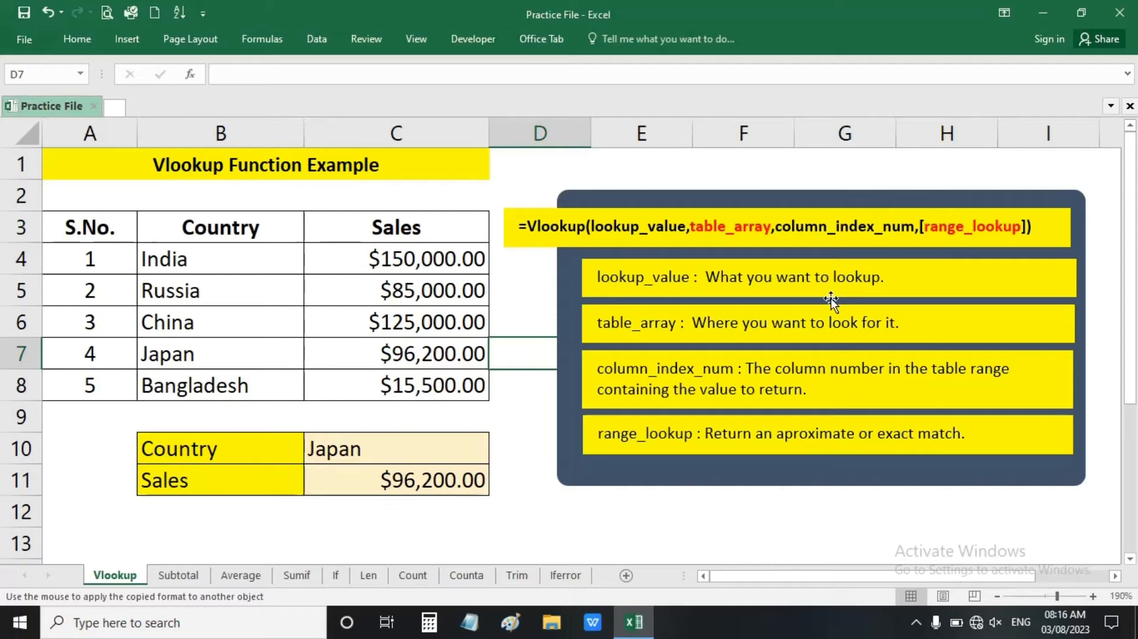
pyautogui.press('Up')
pyautogui.press('Up')
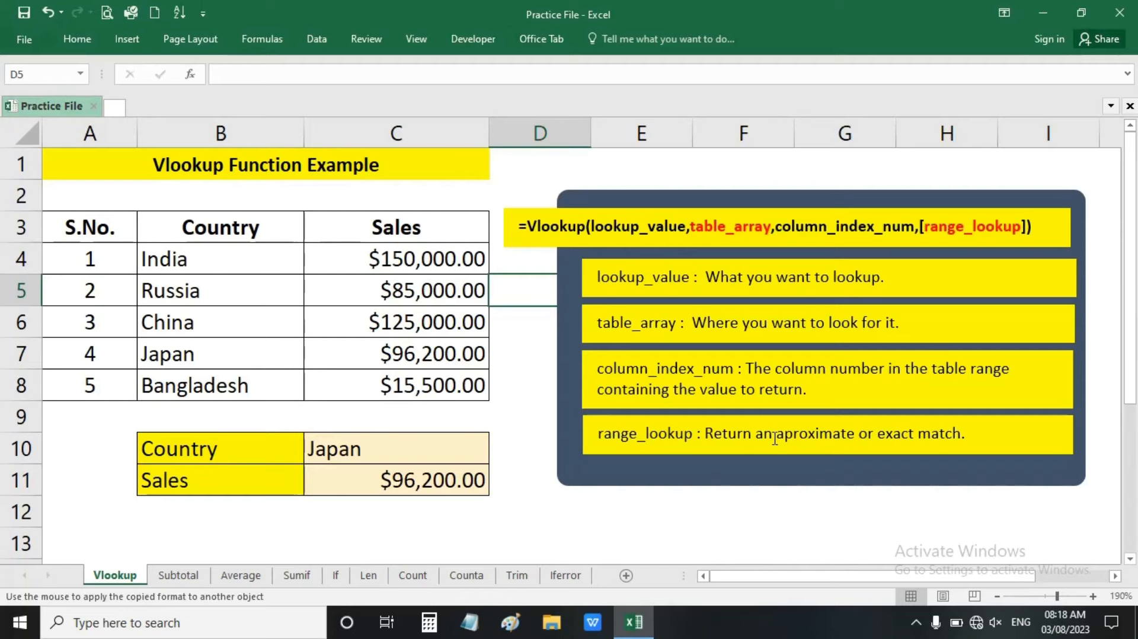
# Examine the sales table in A3:C8 and the Country and Sales lookup cells, including the formula in C11
pyautogui.click(593, 513)
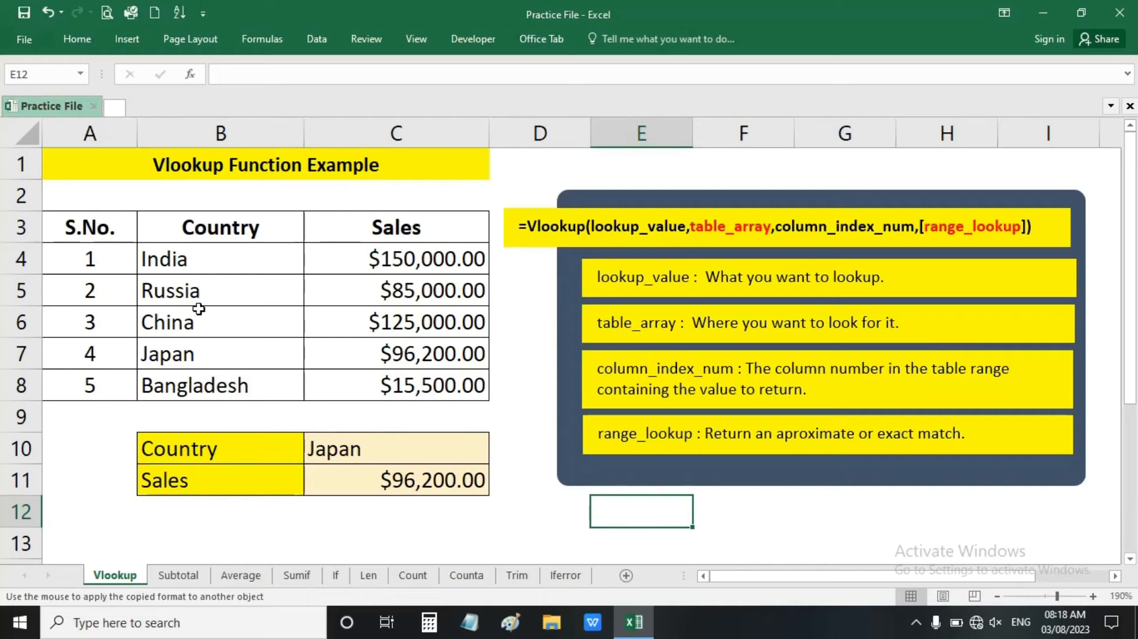
pyautogui.click(93, 225)
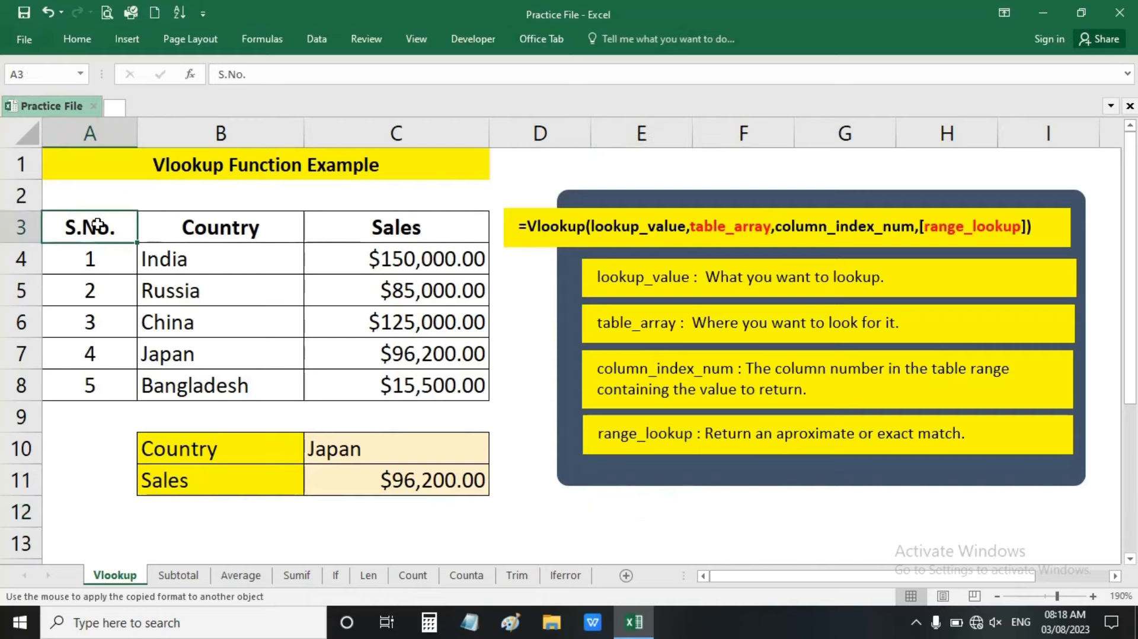
pyautogui.moveTo(91, 224)
pyautogui.mouseDown()
pyautogui.moveTo(411, 226)
pyautogui.moveTo(415, 387)
pyautogui.mouseUp()
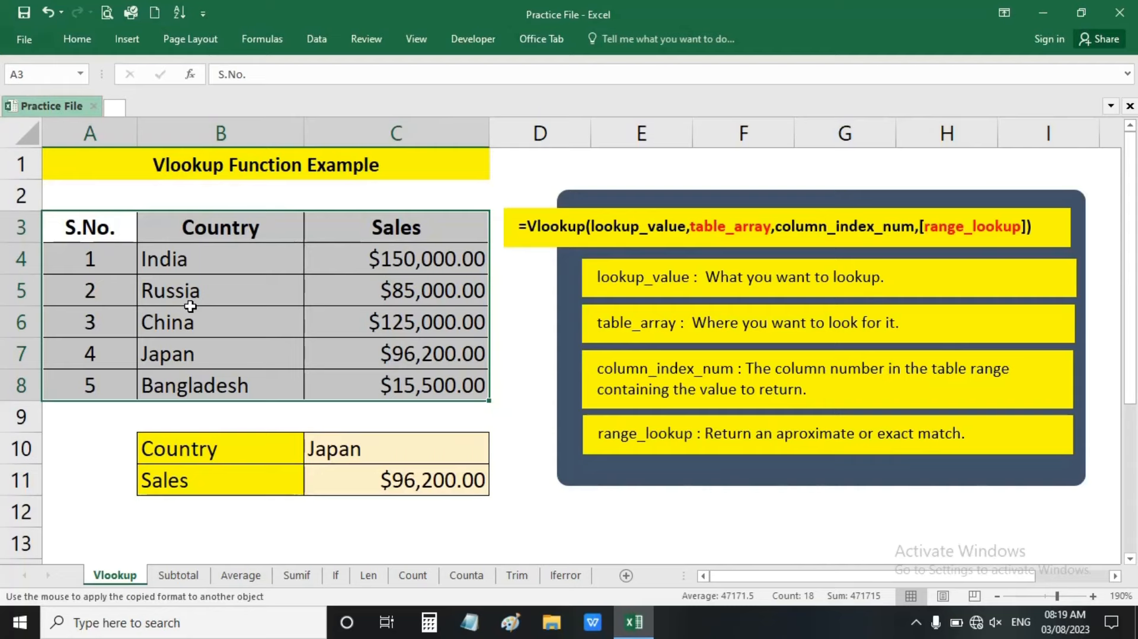
pyautogui.click(214, 448)
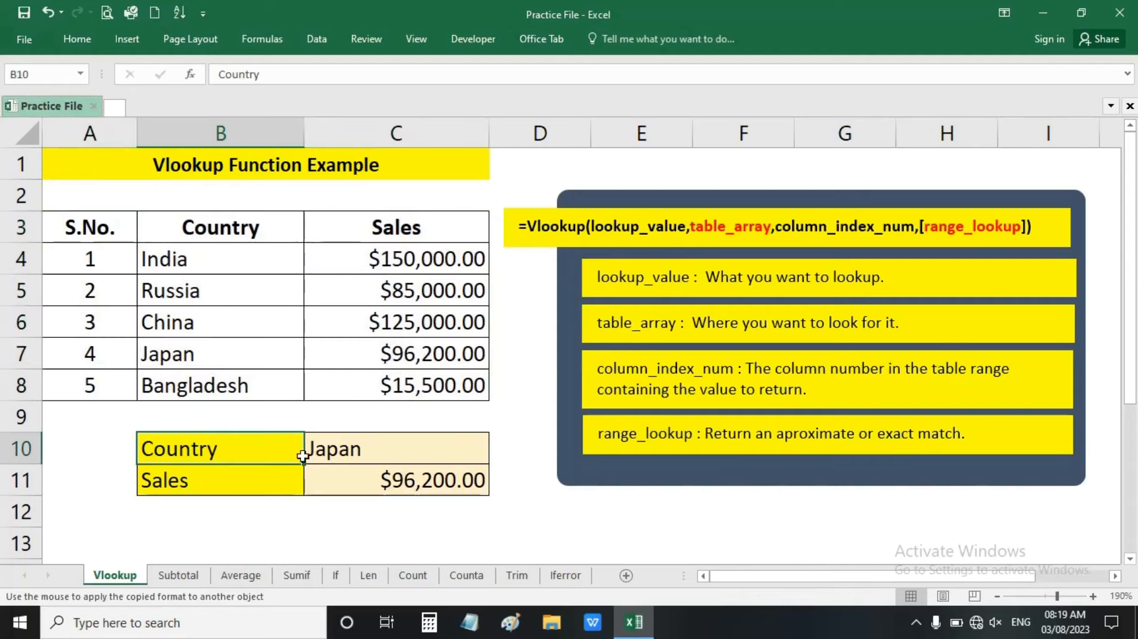
pyautogui.click(375, 450)
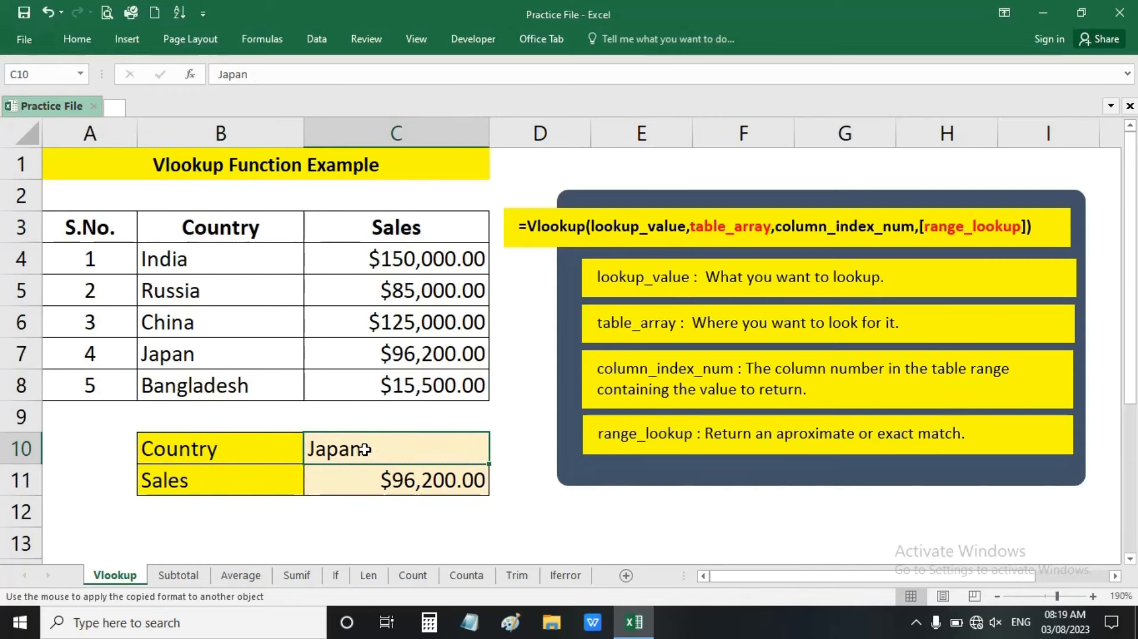
pyautogui.click(360, 479)
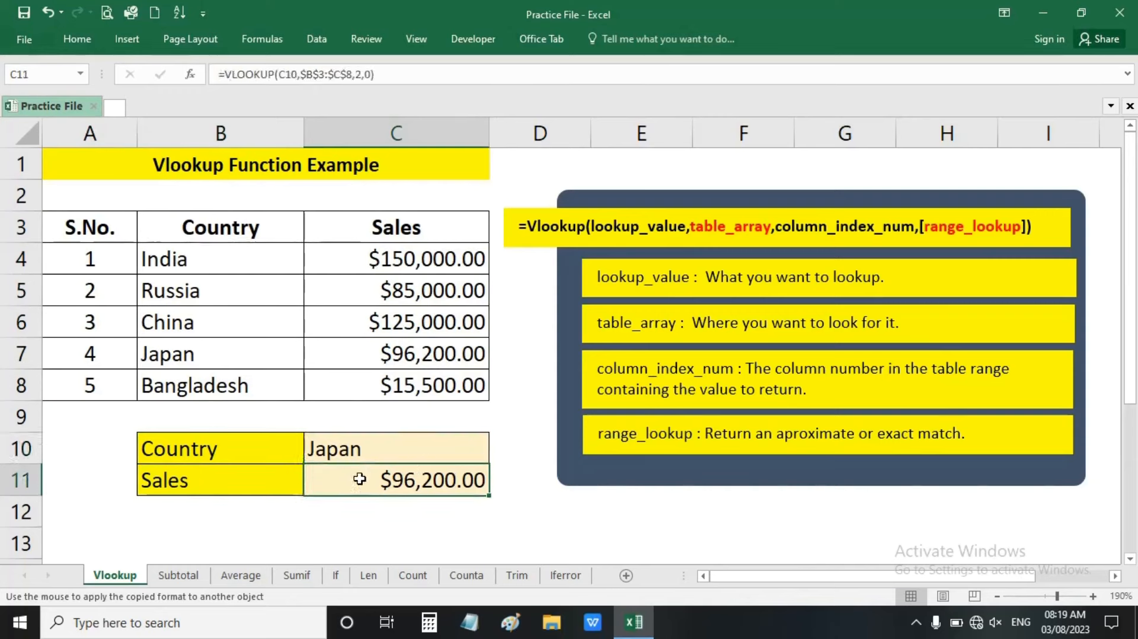
# Change the lookup country in C10 to india and clear the existing Sales formula in C11
pyautogui.click(375, 450)
pyautogui.press('BackSpace')
pyautogui.write('india')
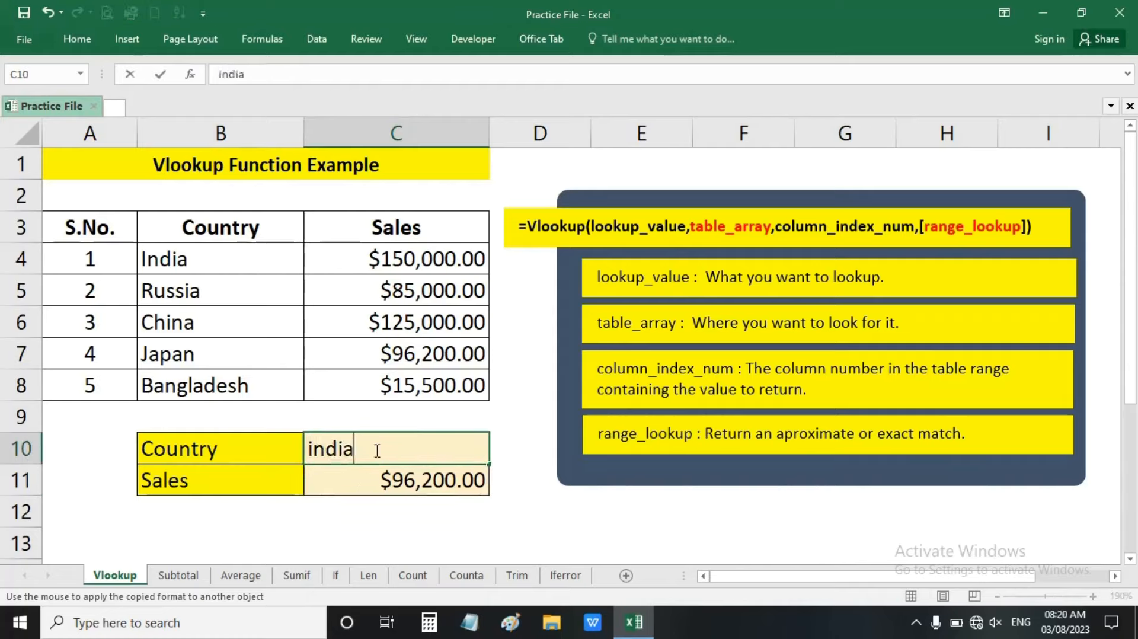
pyautogui.press('Return')
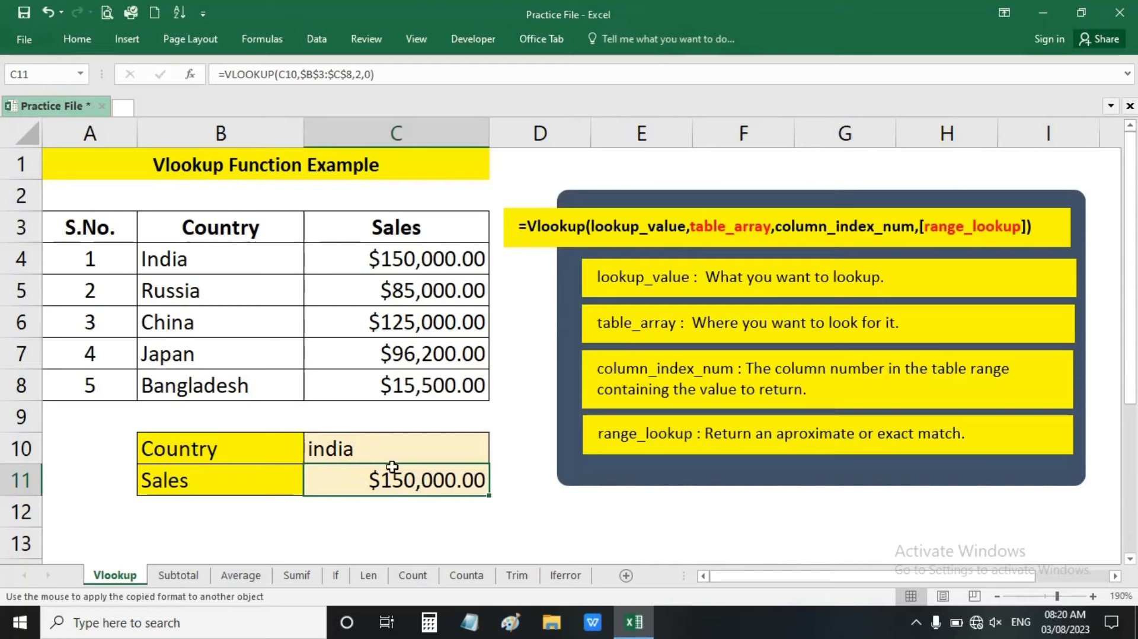
pyautogui.press('Delete')
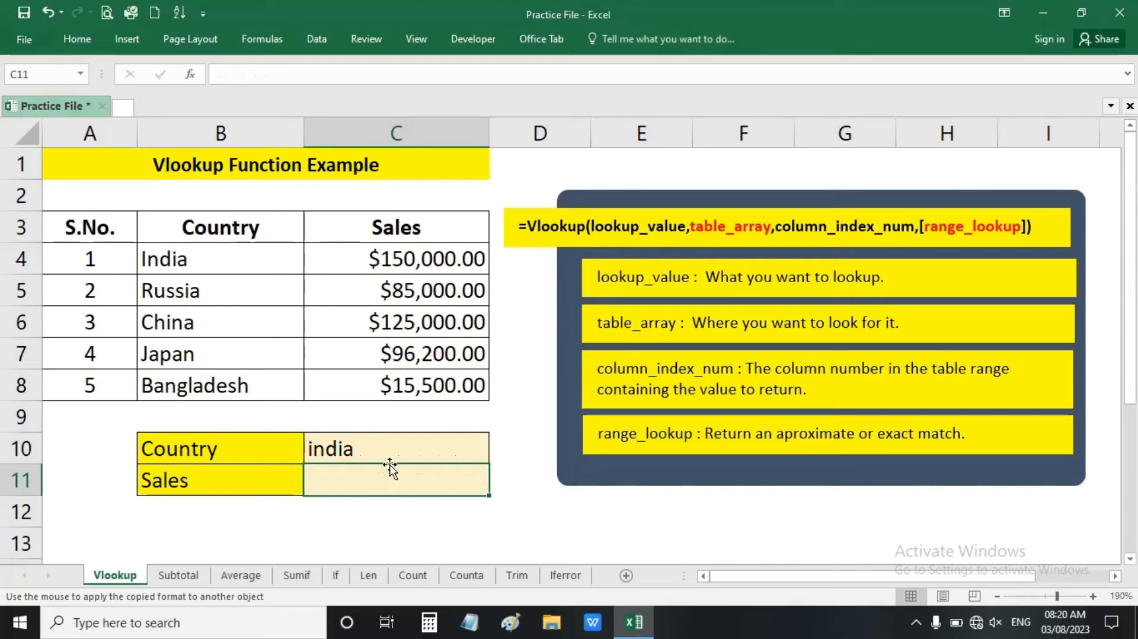
pyautogui.click(335, 450)
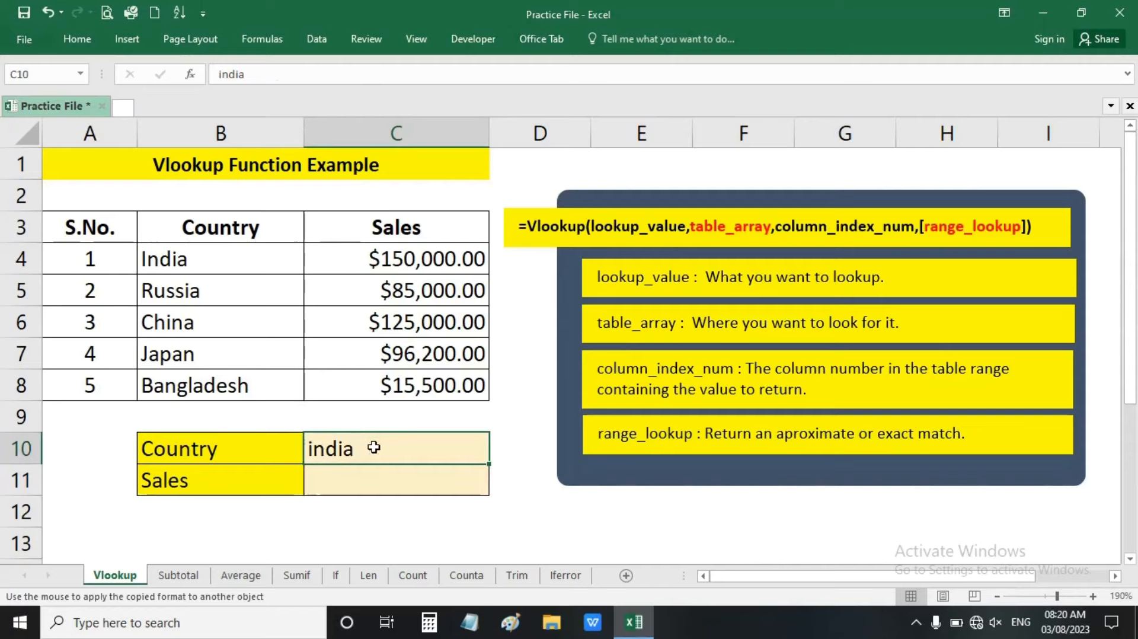
pyautogui.click(370, 482)
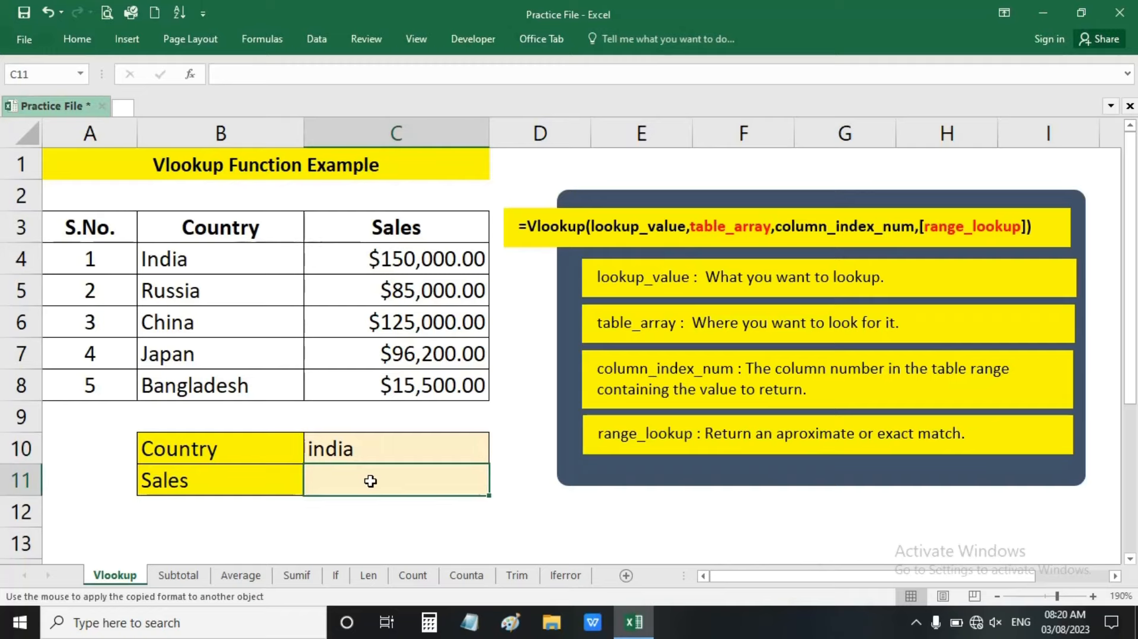
pyautogui.moveTo(274, 451); pyautogui.dragTo(320, 483)
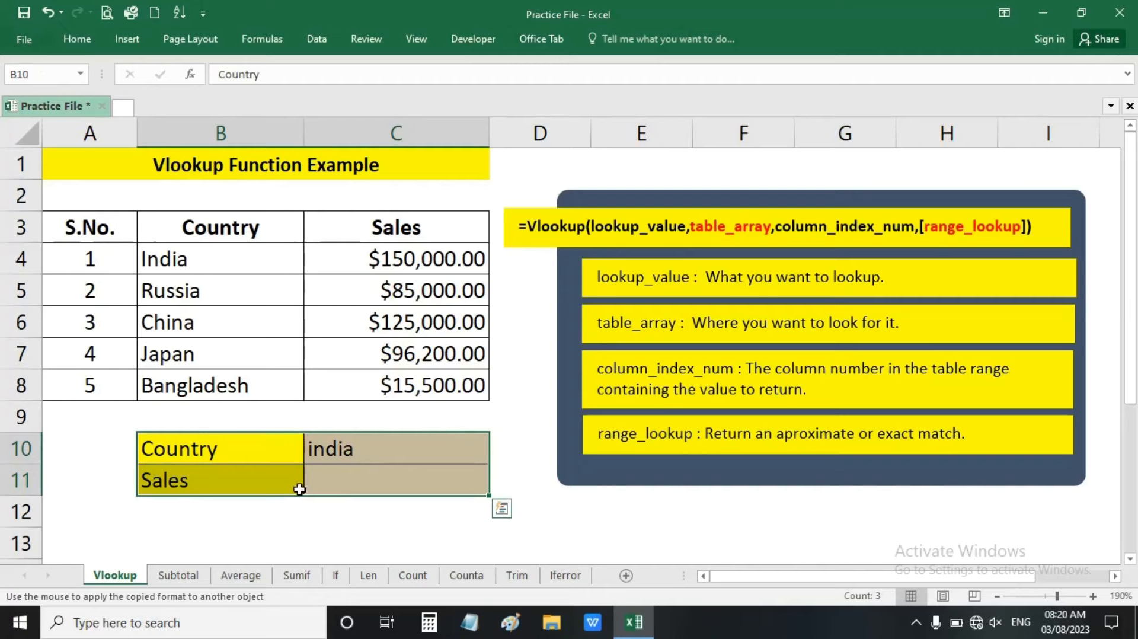
pyautogui.click(848, 536)
pyautogui.click(890, 499)
pyautogui.click(587, 547)
pyautogui.click(364, 449)
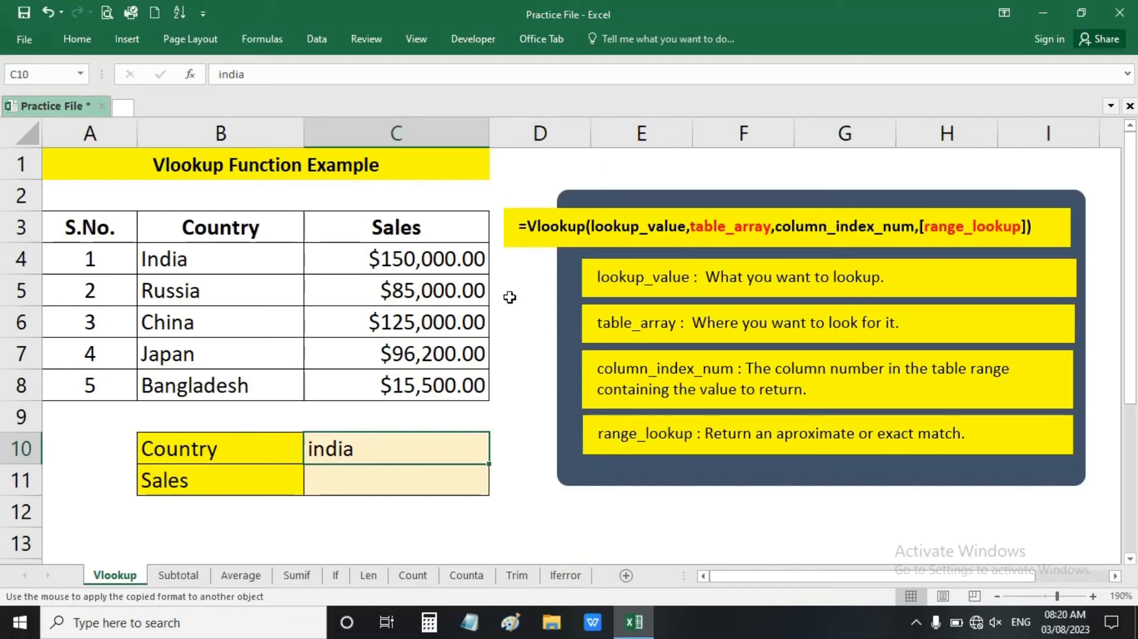
pyautogui.click(384, 476)
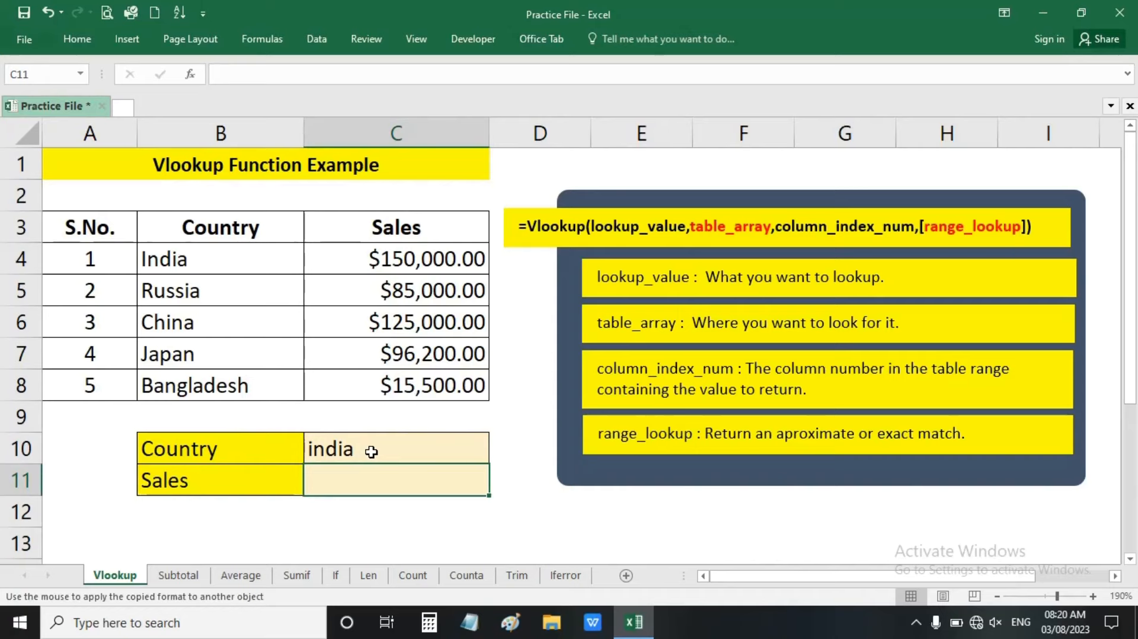
pyautogui.click(371, 452)
# Start a VLOOKUP formula in the Sales result cell C11
pyautogui.click(368, 480)
pyautogui.write('=vloo')
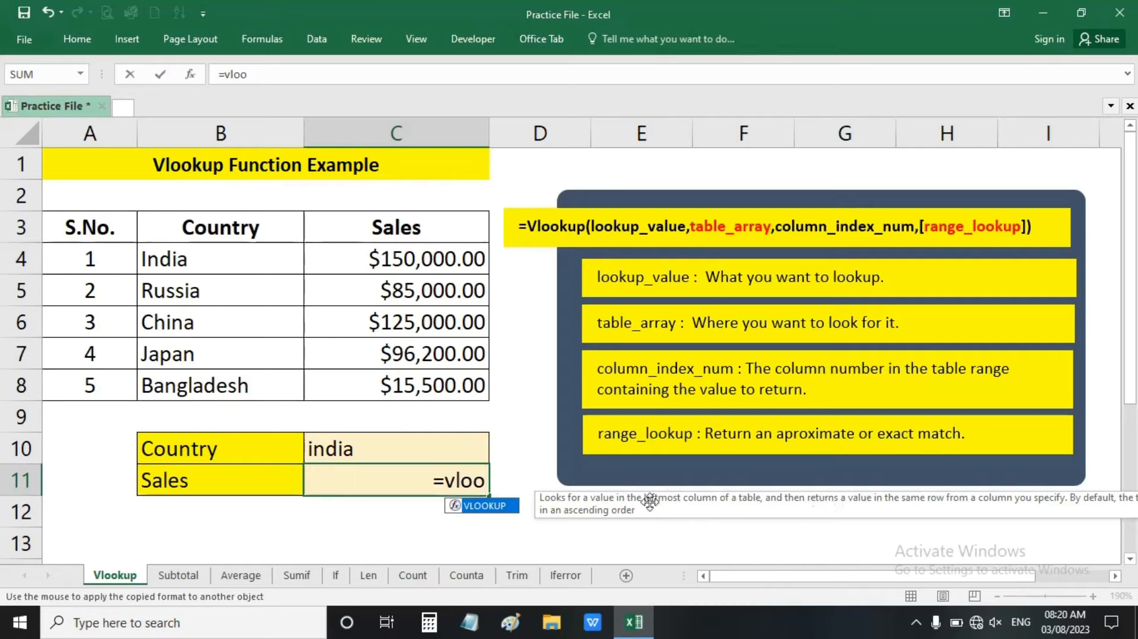
pyautogui.press('Tab')
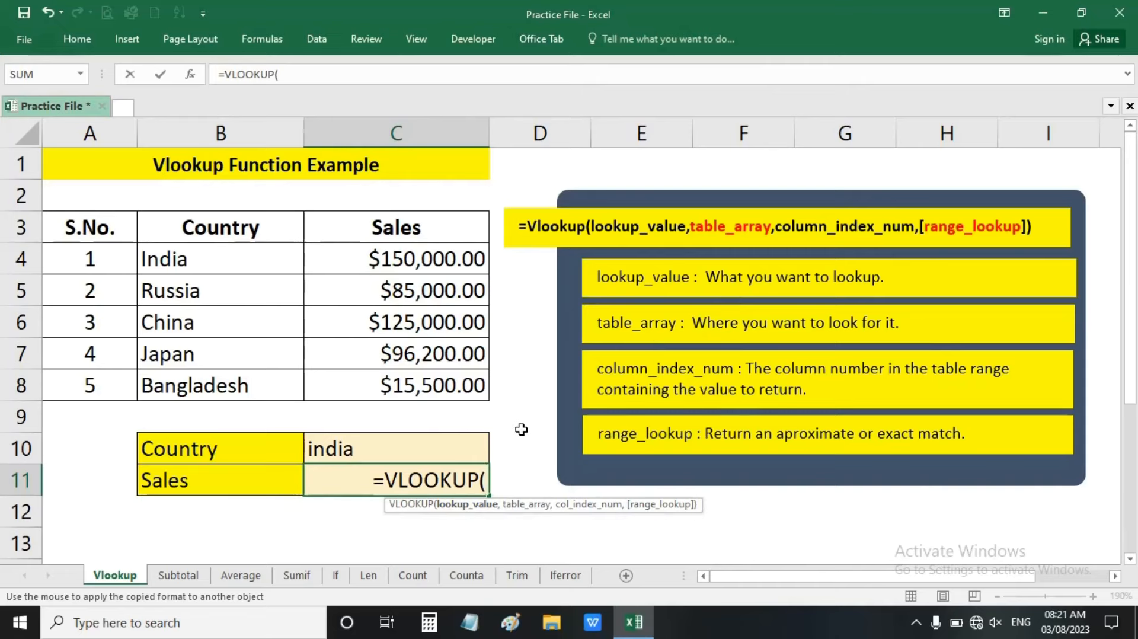
# Try C10 as the lookup value with dollar signs added by hand as $C$10, and erase that reference again
pyautogui.click(396, 450)
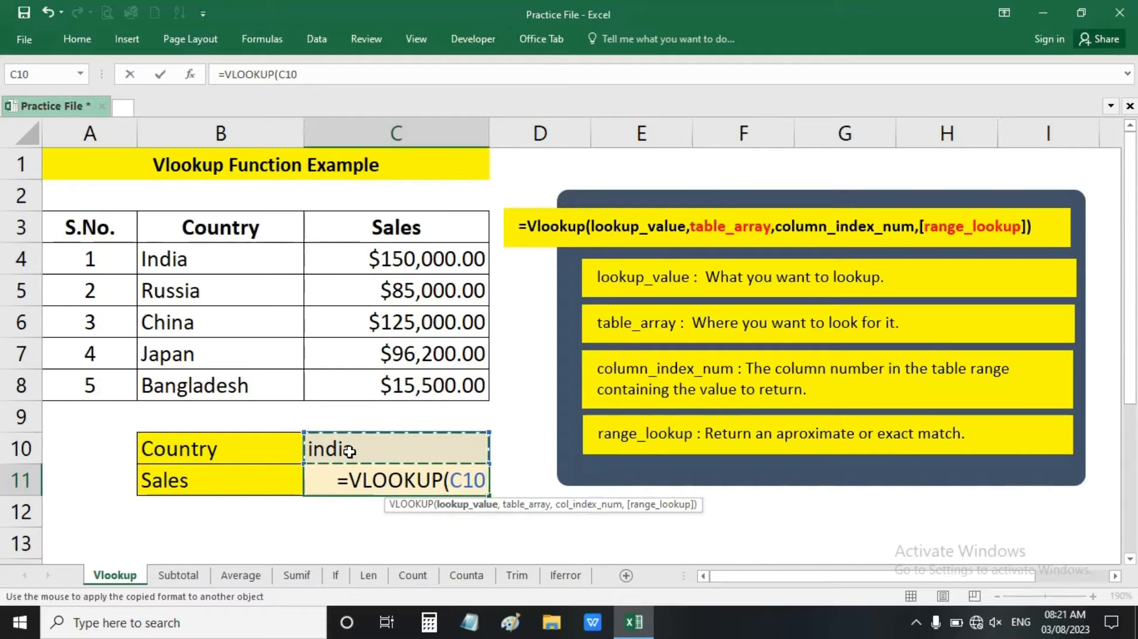
pyautogui.click(456, 481)
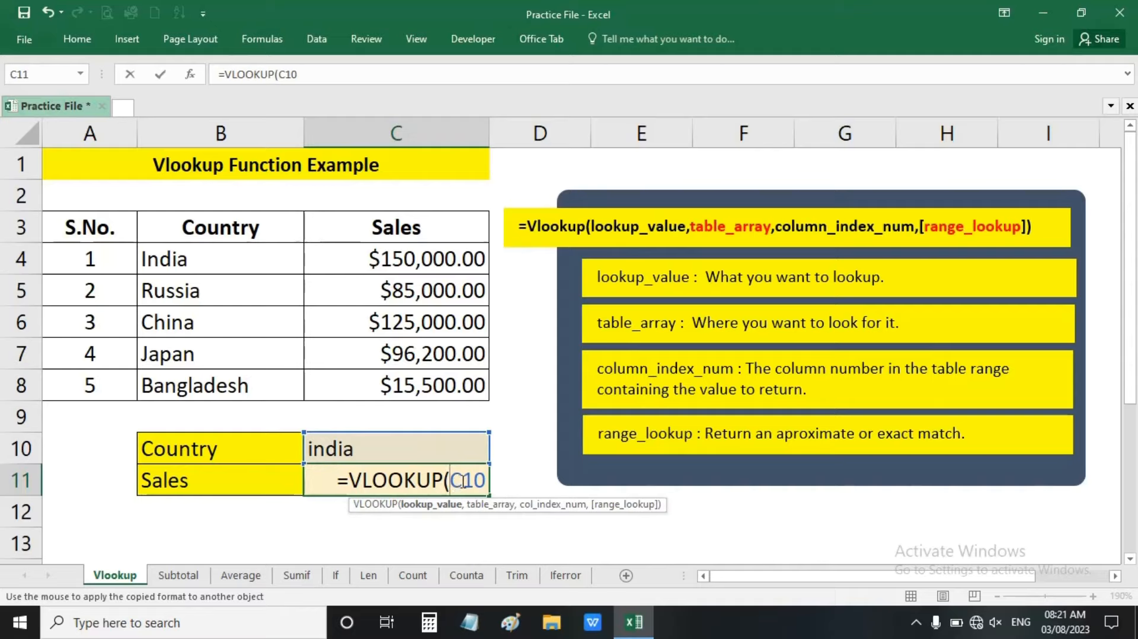
pyautogui.write('$C')
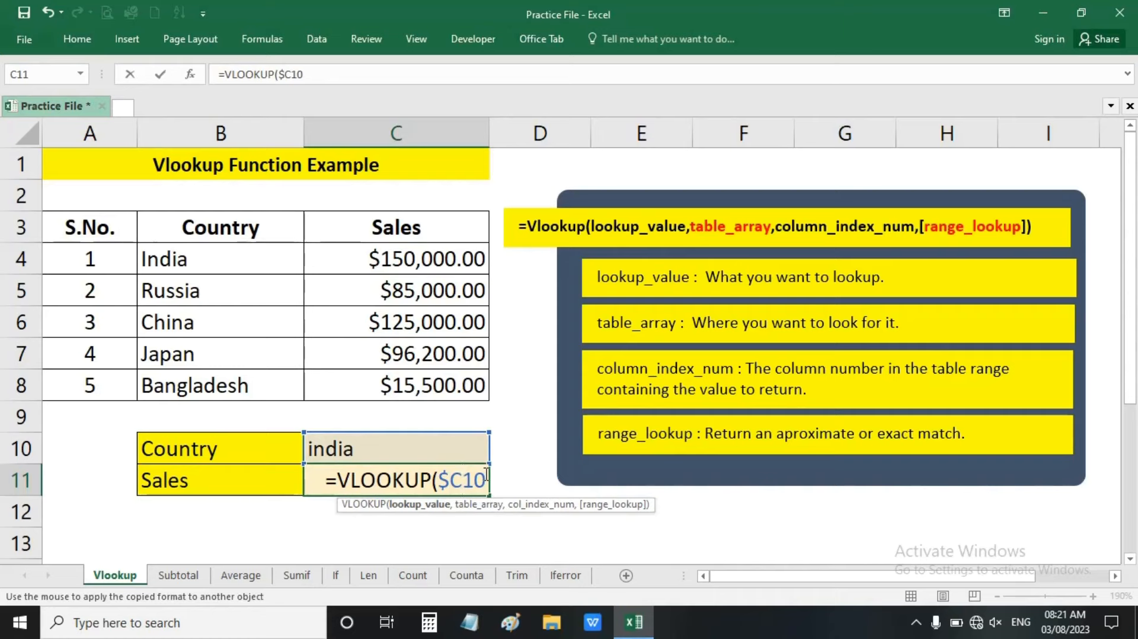
pyautogui.write('$')
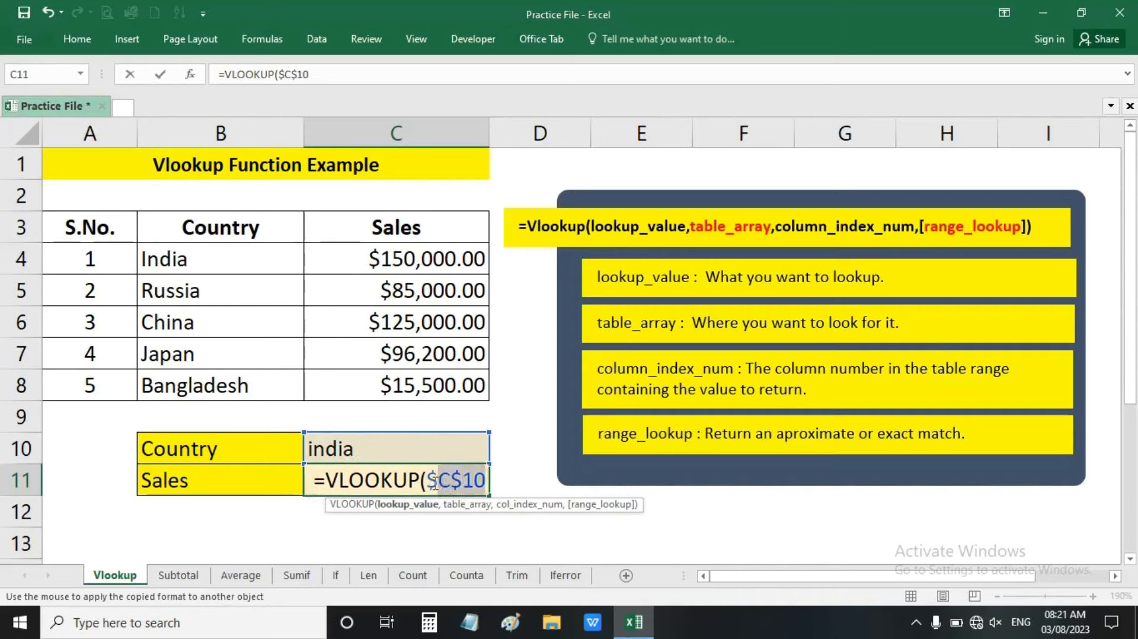
pyautogui.press('BackSpace')
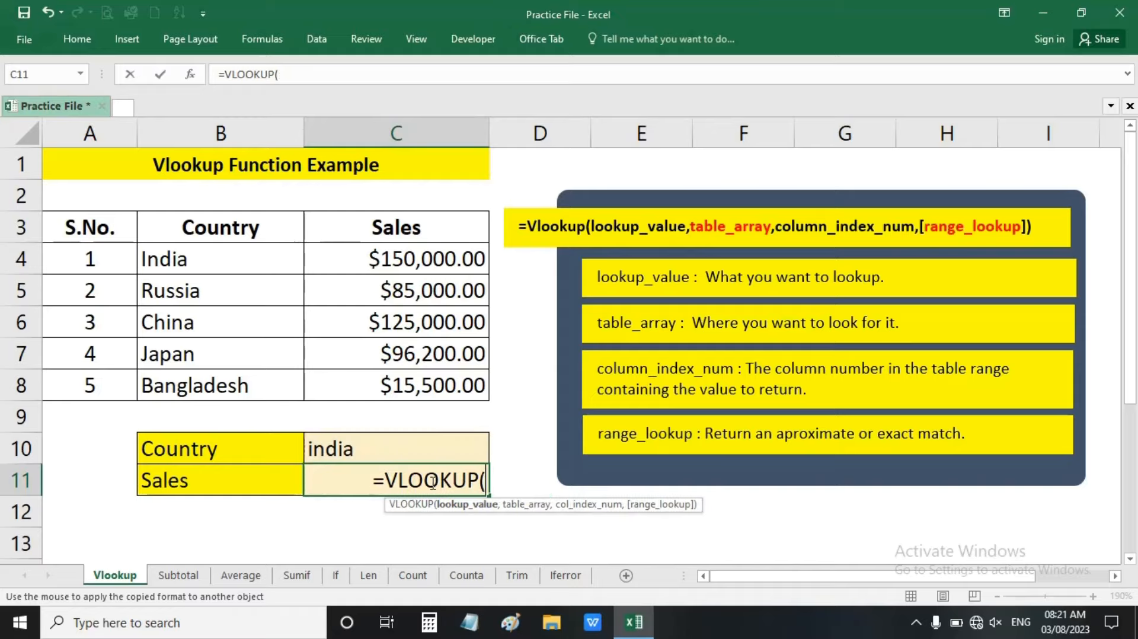
# Set the formula's lookup value to the country cell as the absolute reference $C$10 and continue to the table array argument
pyautogui.click(432, 450)
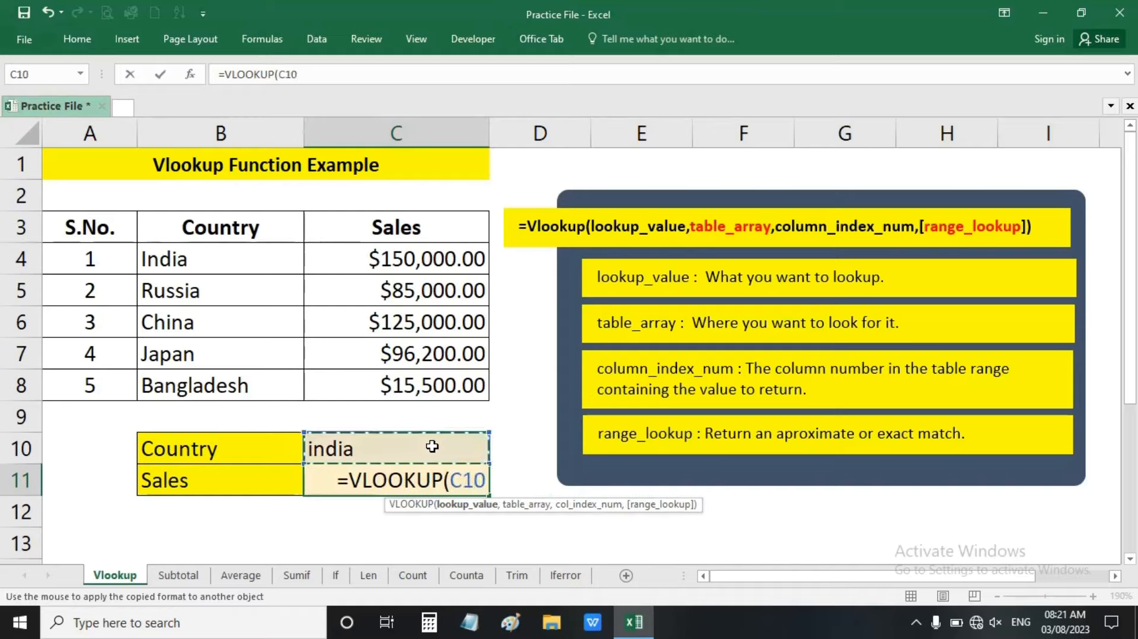
pyautogui.press('F4')
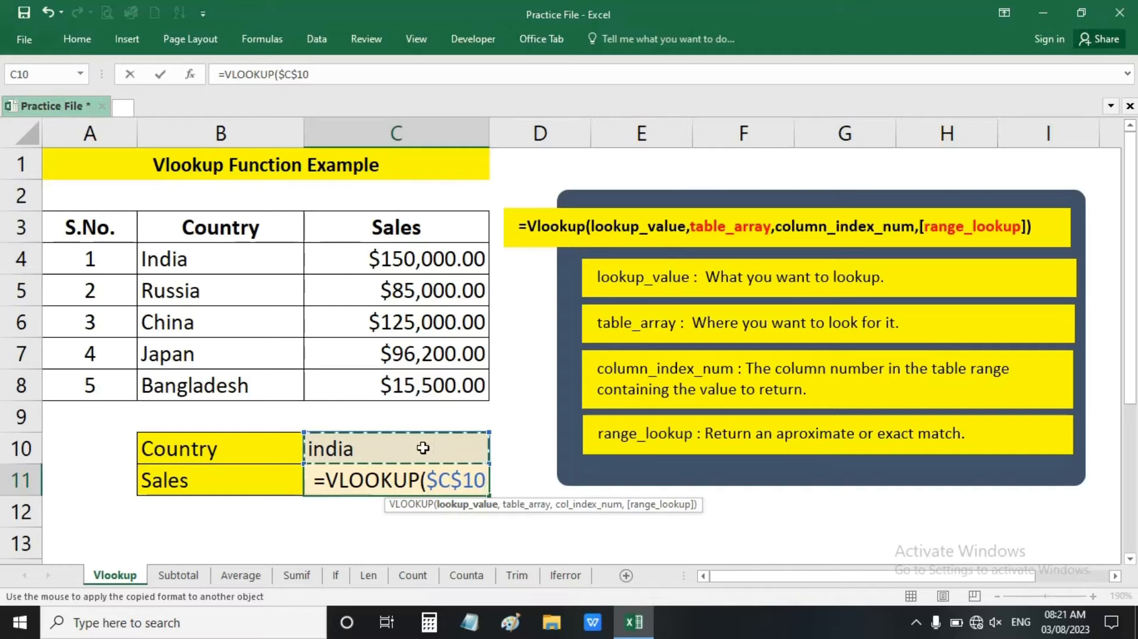
pyautogui.write(',')
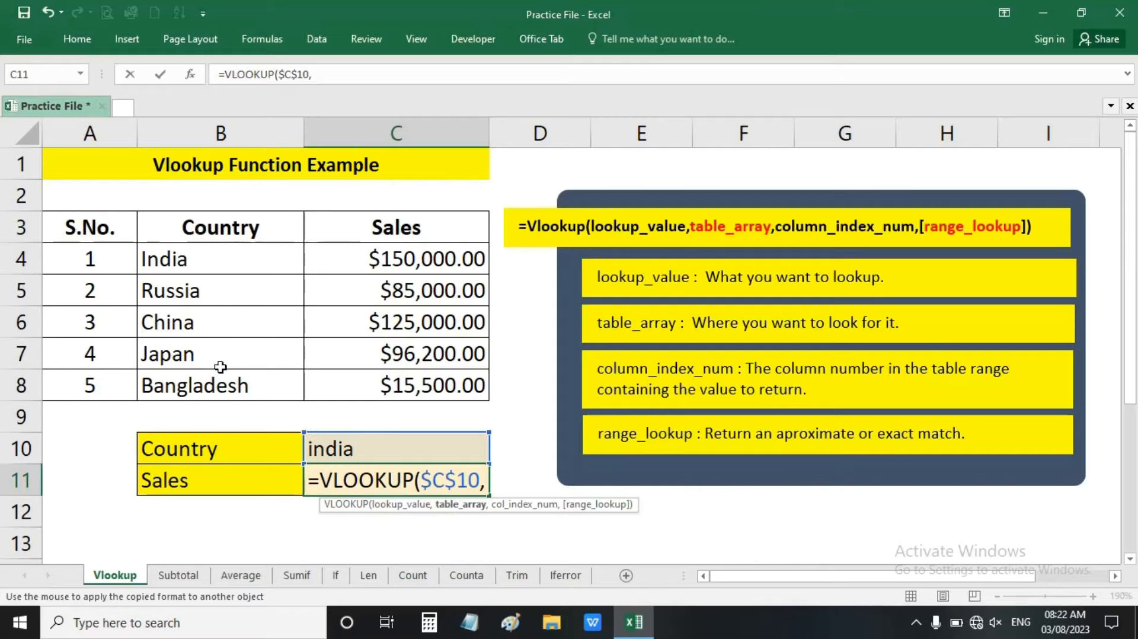
# Set the table array to the Country and Sales columns including headers, as the absolute range $B$3:$C$8
pyautogui.moveTo(168, 227); pyautogui.dragTo(405, 386)
pyautogui.moveTo(90, 227); pyautogui.dragTo(418, 386)
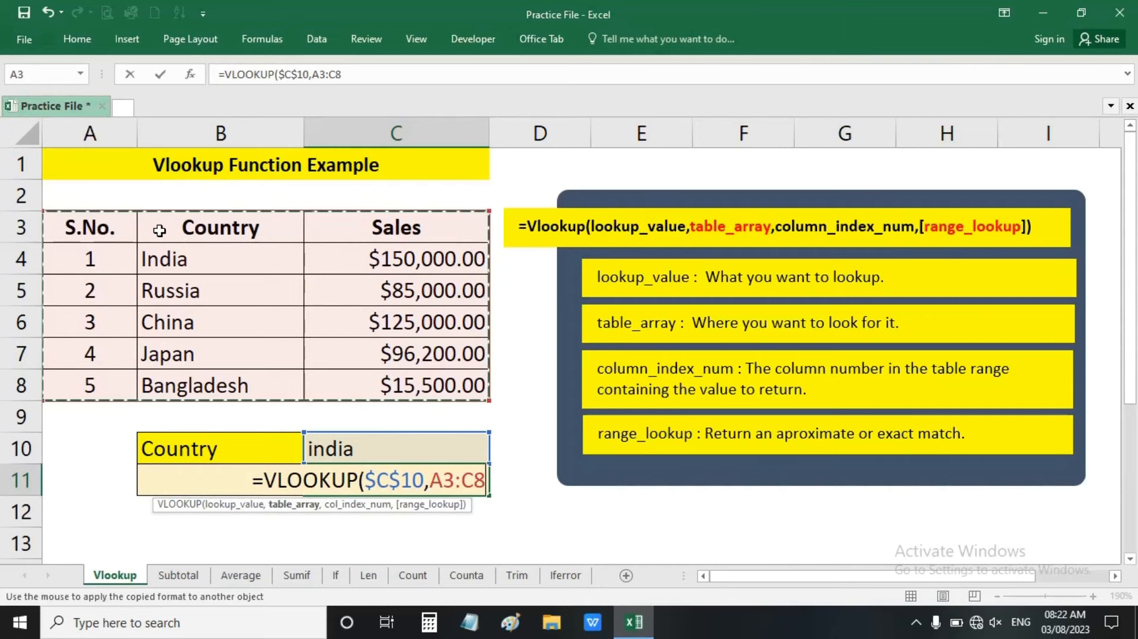
pyautogui.click(181, 230)
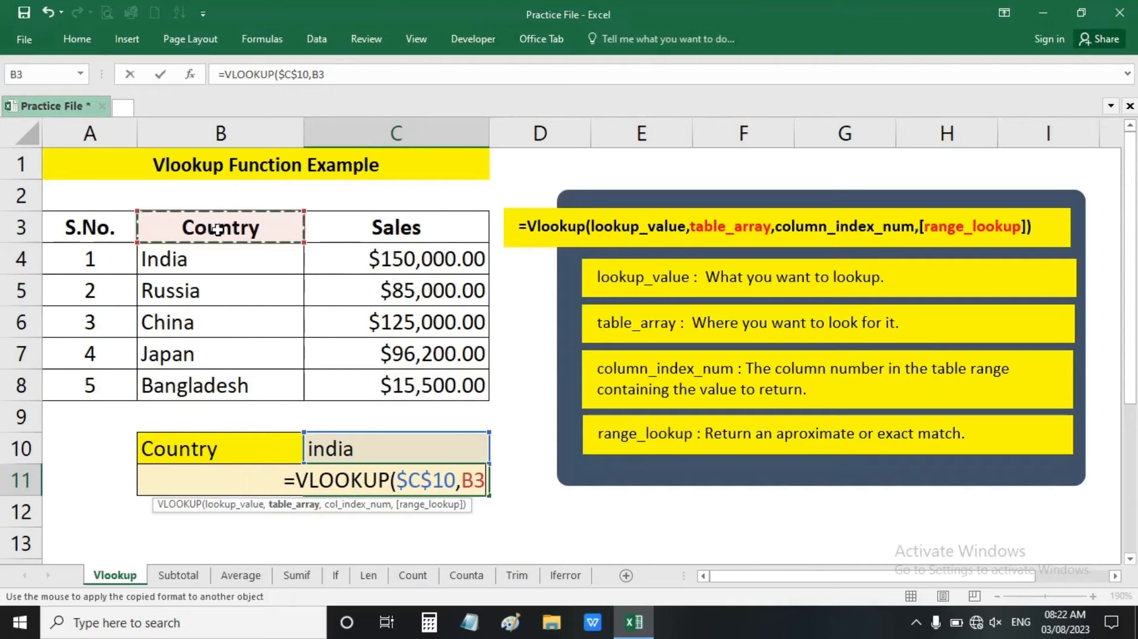
pyautogui.moveTo(218, 230); pyautogui.dragTo(413, 236)
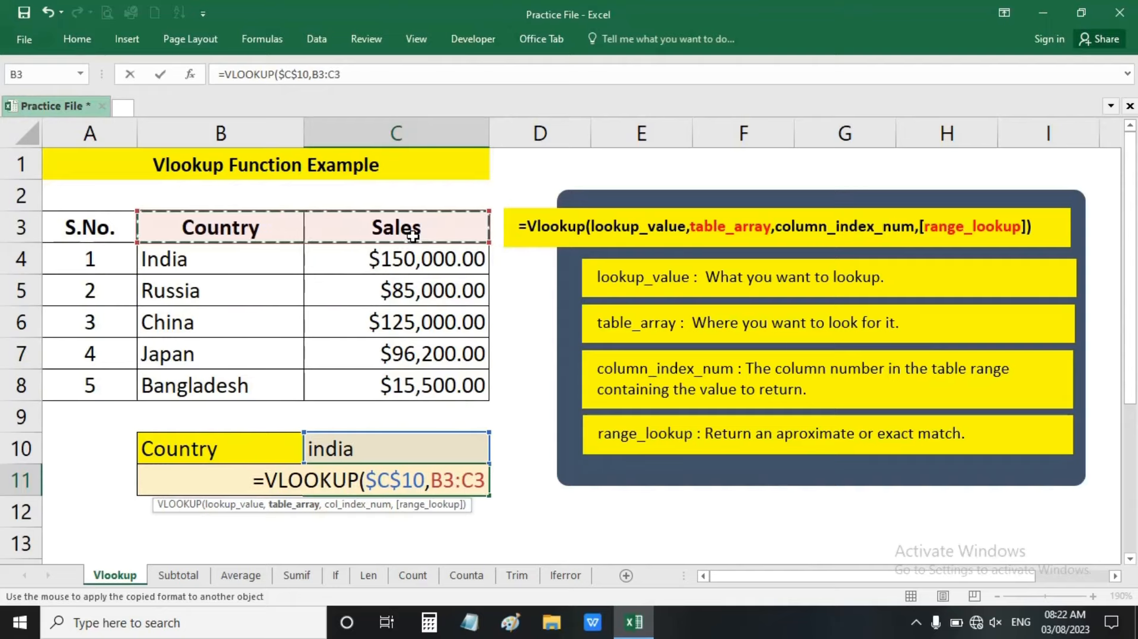
pyautogui.hotkey('shift', 'Down')
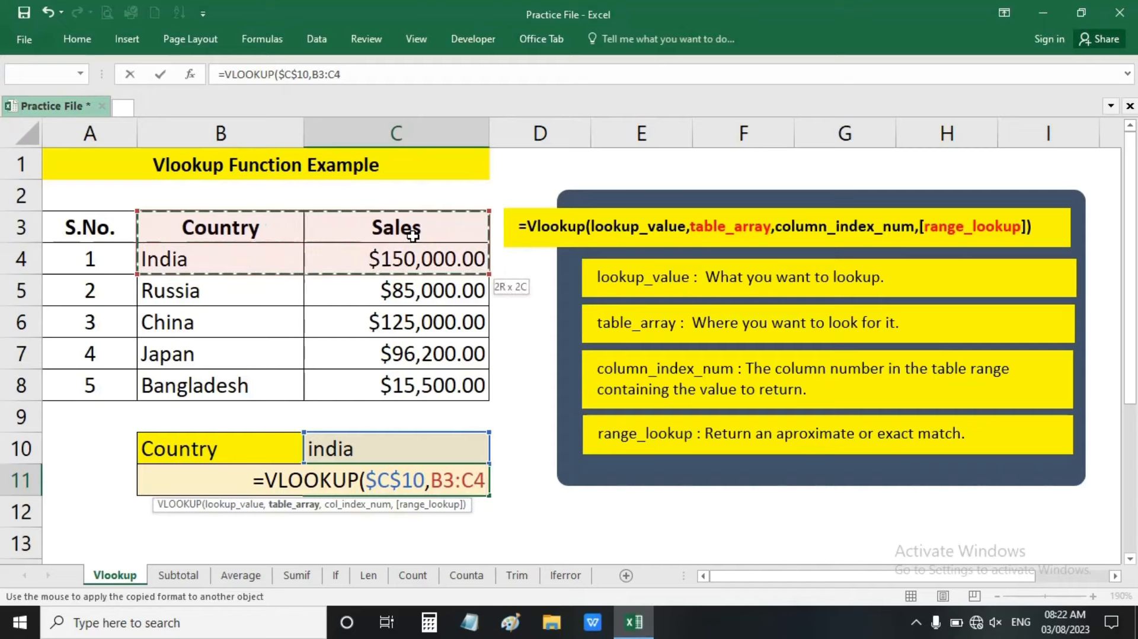
pyautogui.hotkey('shift', 'Down')
pyautogui.hotkey('shift', 'Down')
pyautogui.hotkey('shift', 'Down')
pyautogui.hotkey('shift', 'Down')
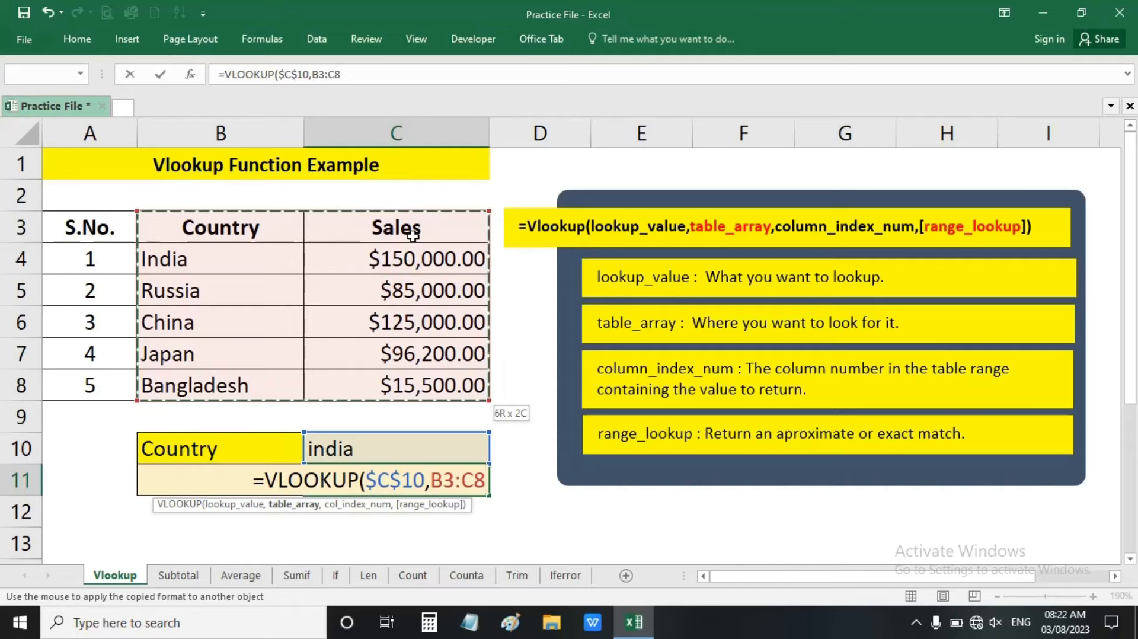
pyautogui.press('F4')
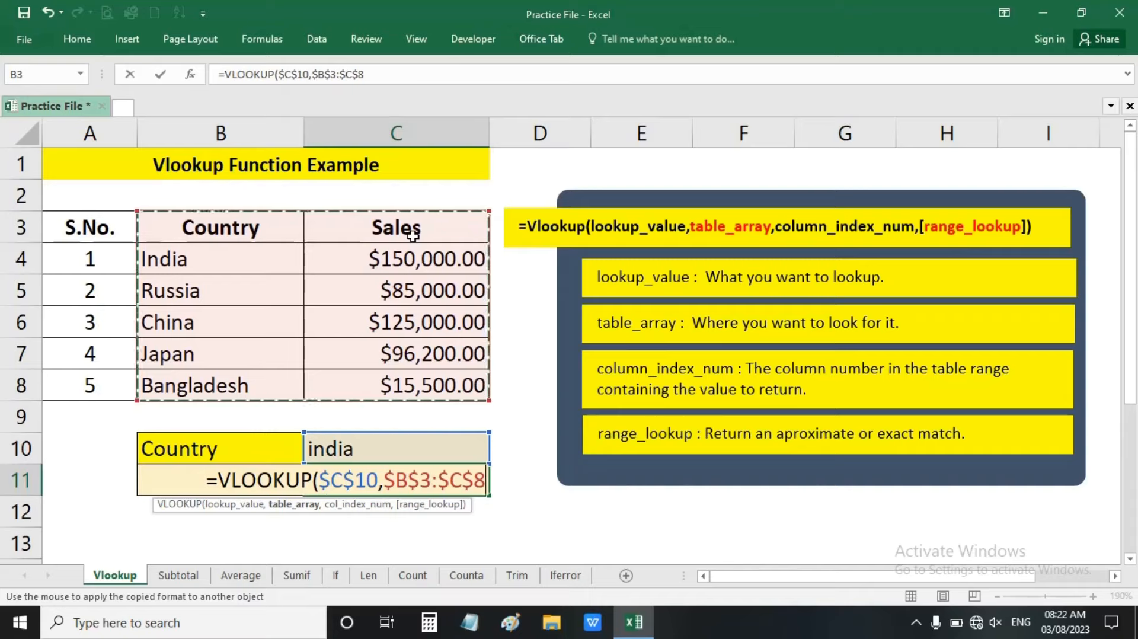
# Complete the VLOOKUP formula with column index 2 and FALSE for an exact match, and compare its result with India's sales
pyautogui.write(',')
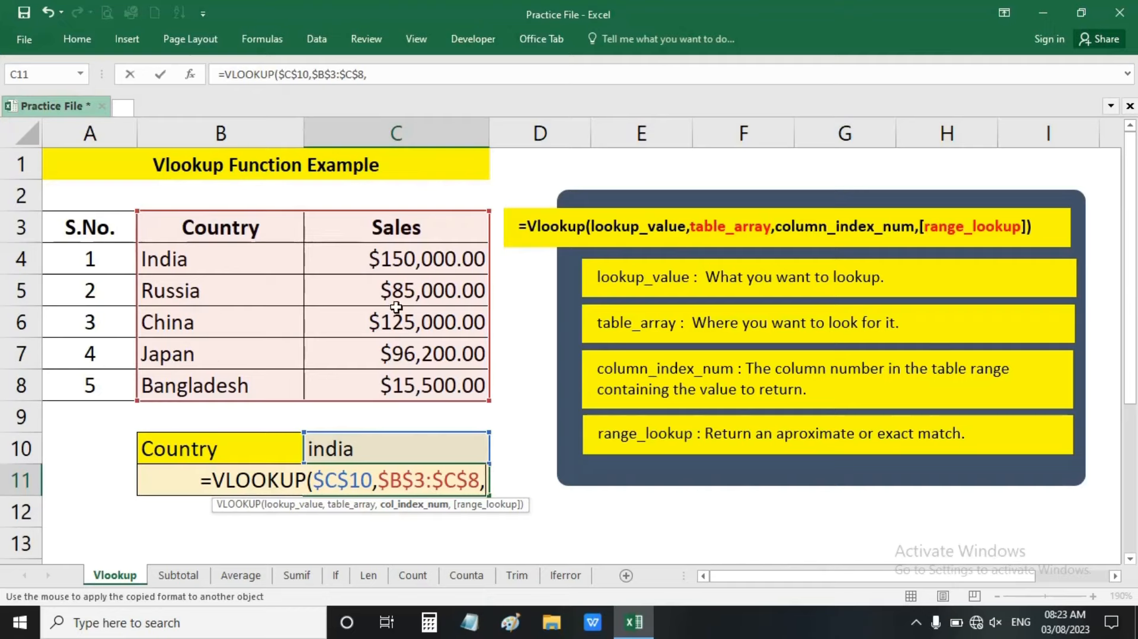
pyautogui.write('2')
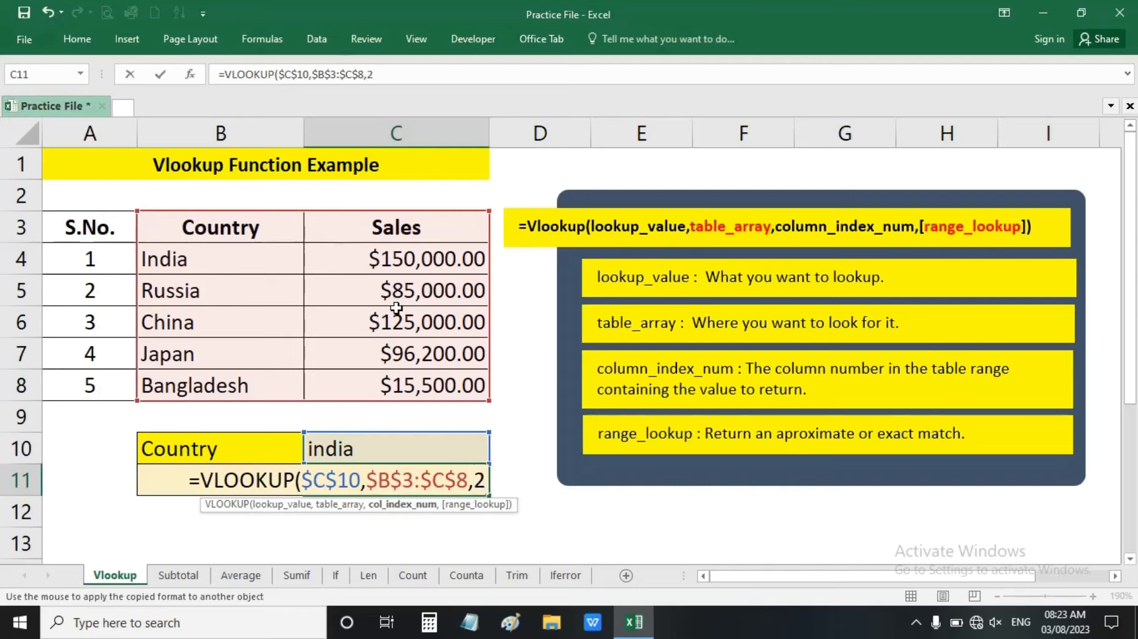
pyautogui.write(',')
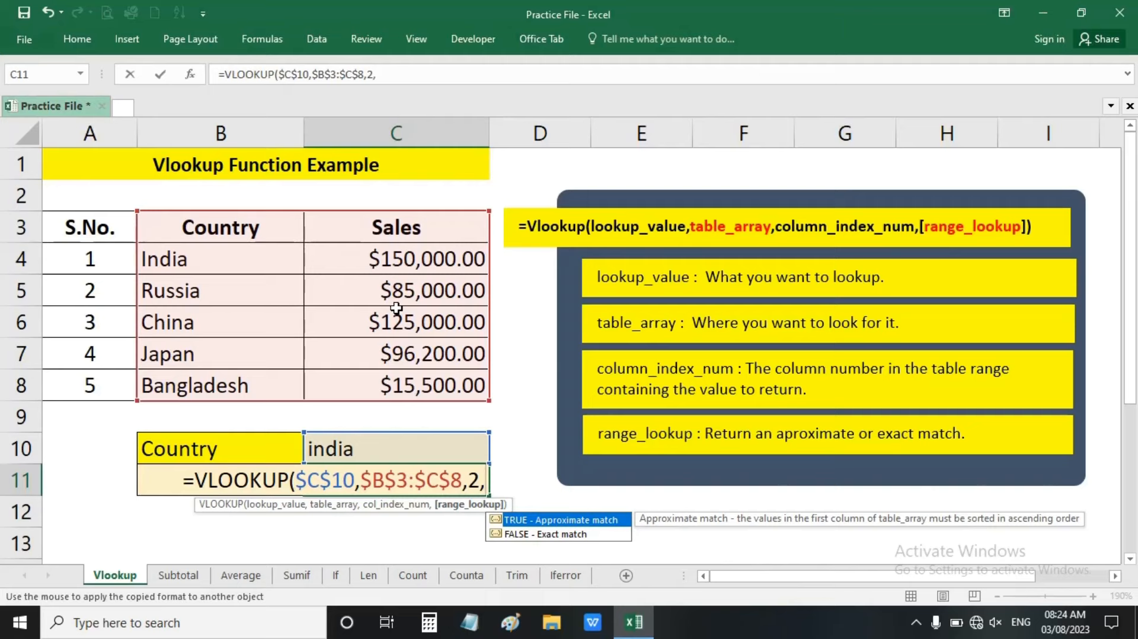
pyautogui.press('Down')
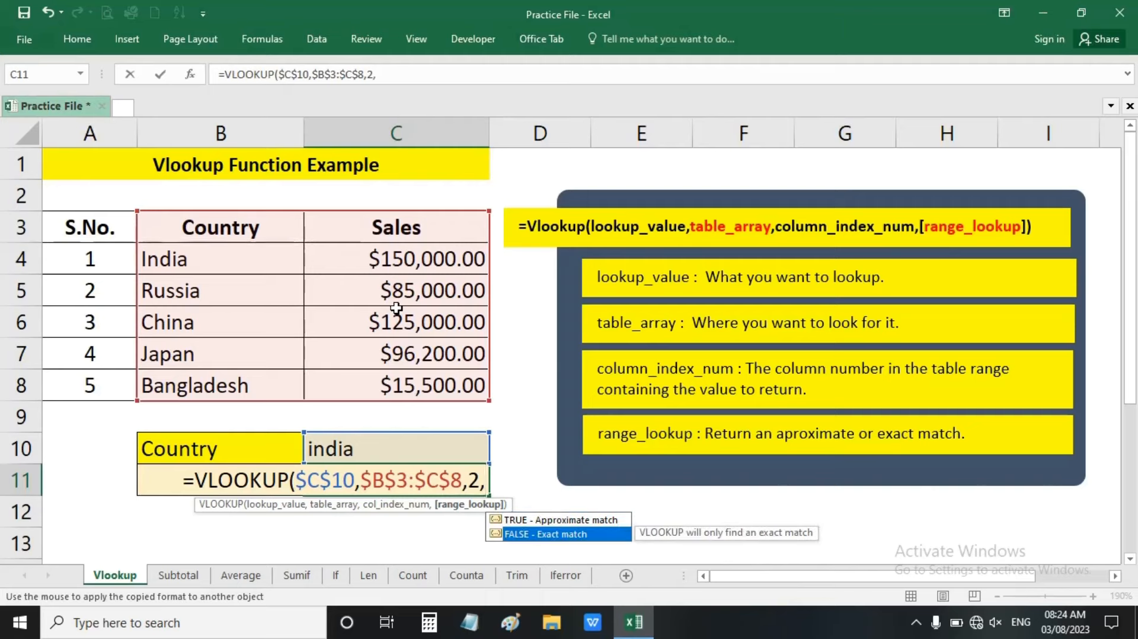
pyautogui.press('Tab')
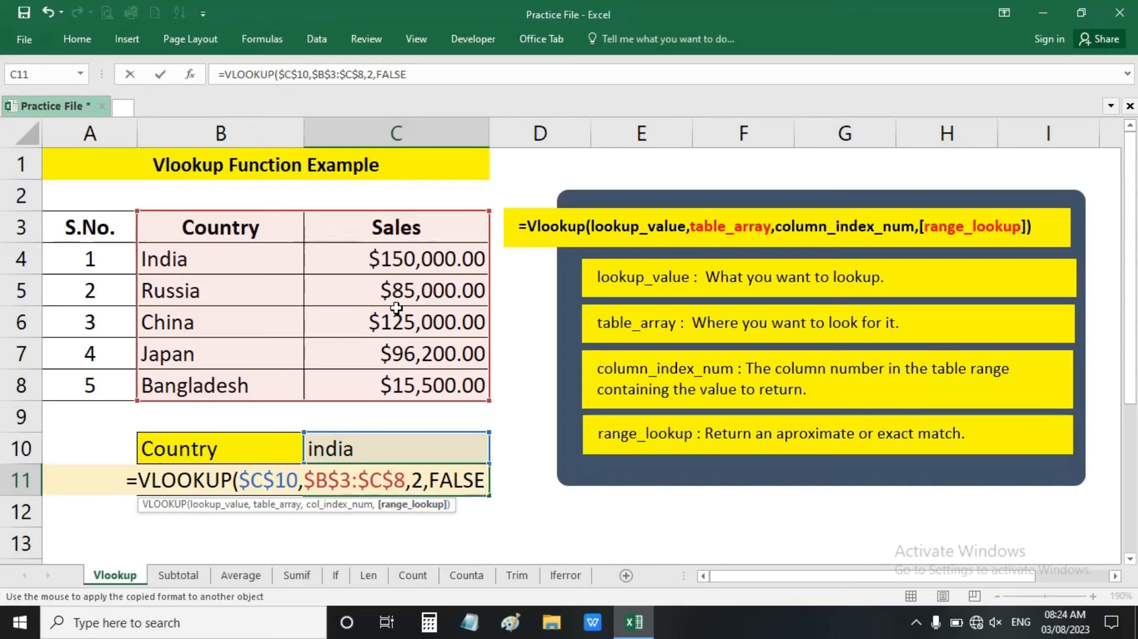
pyautogui.write(')')
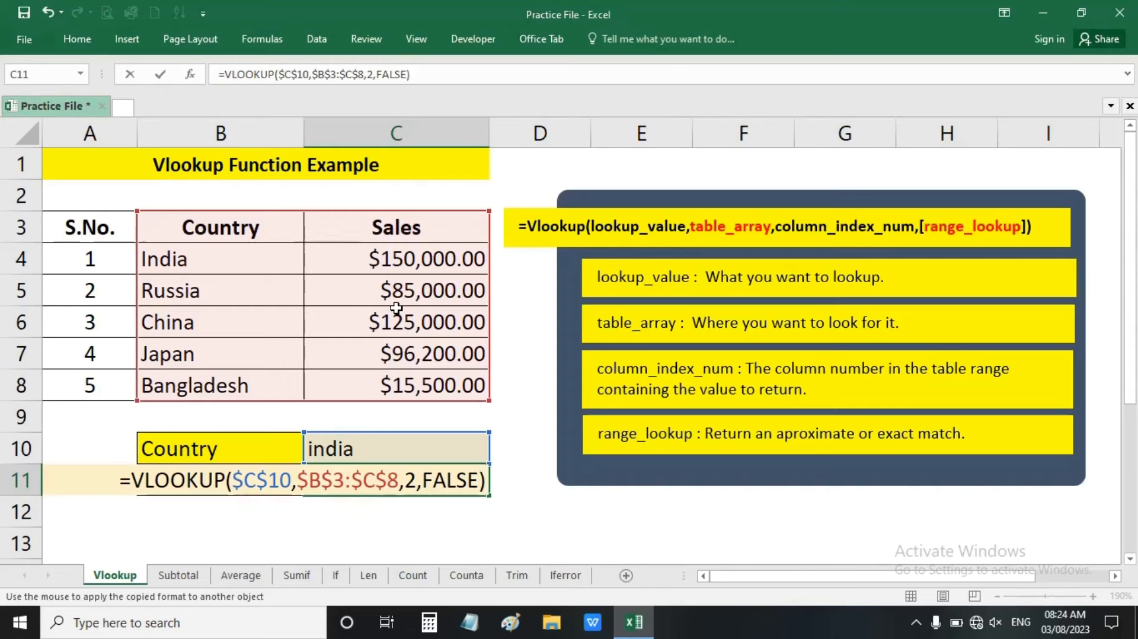
pyautogui.press('Return')
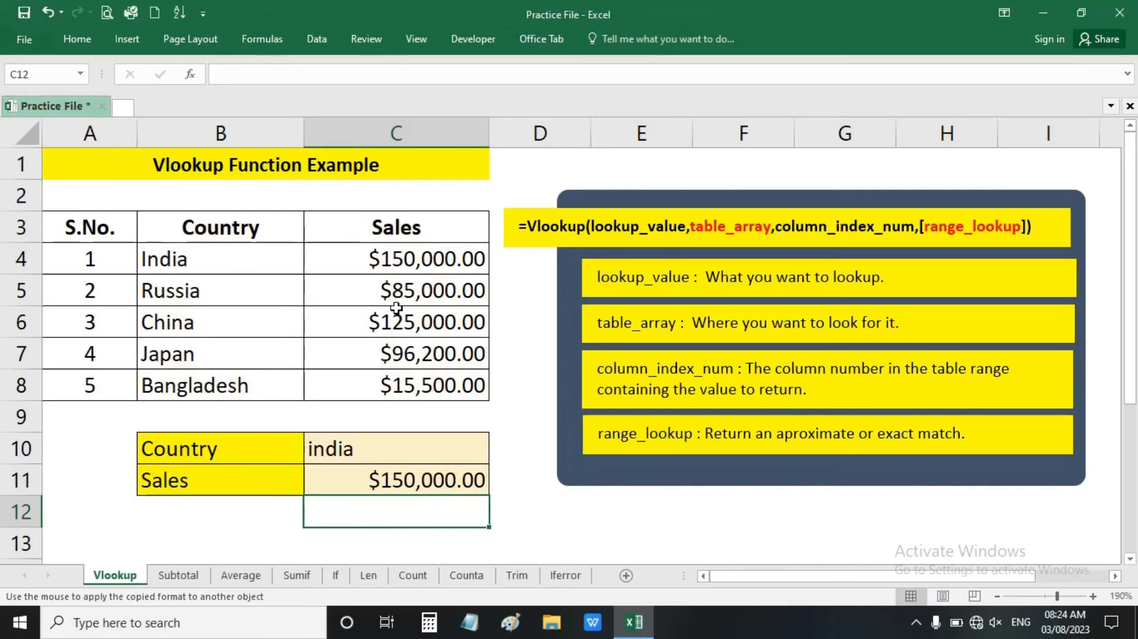
pyautogui.click(363, 476)
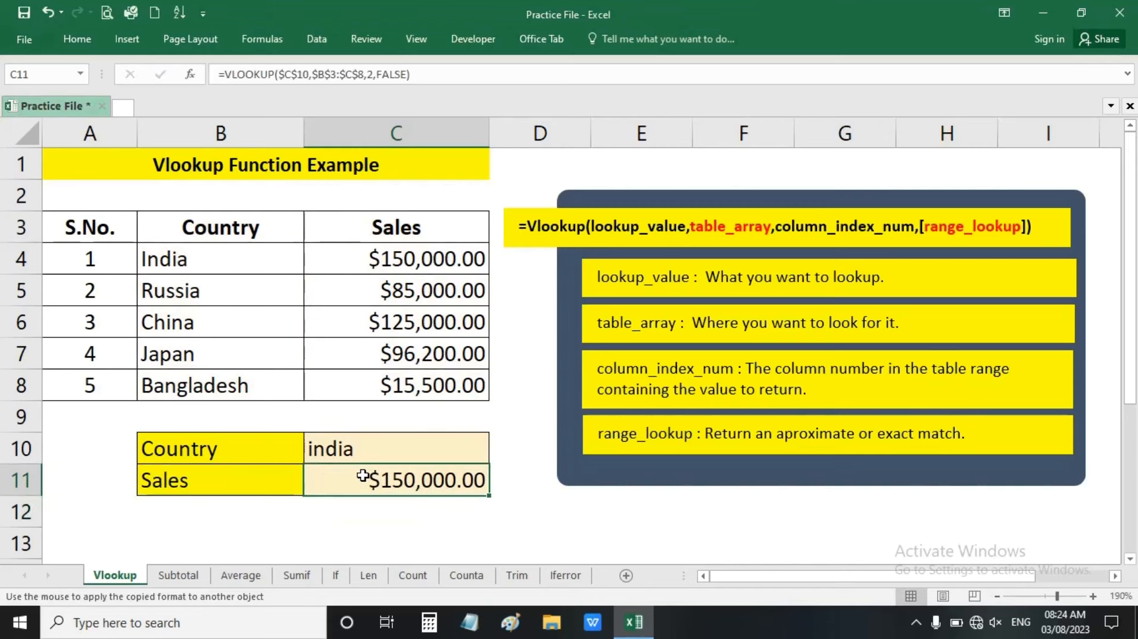
pyautogui.click(397, 260)
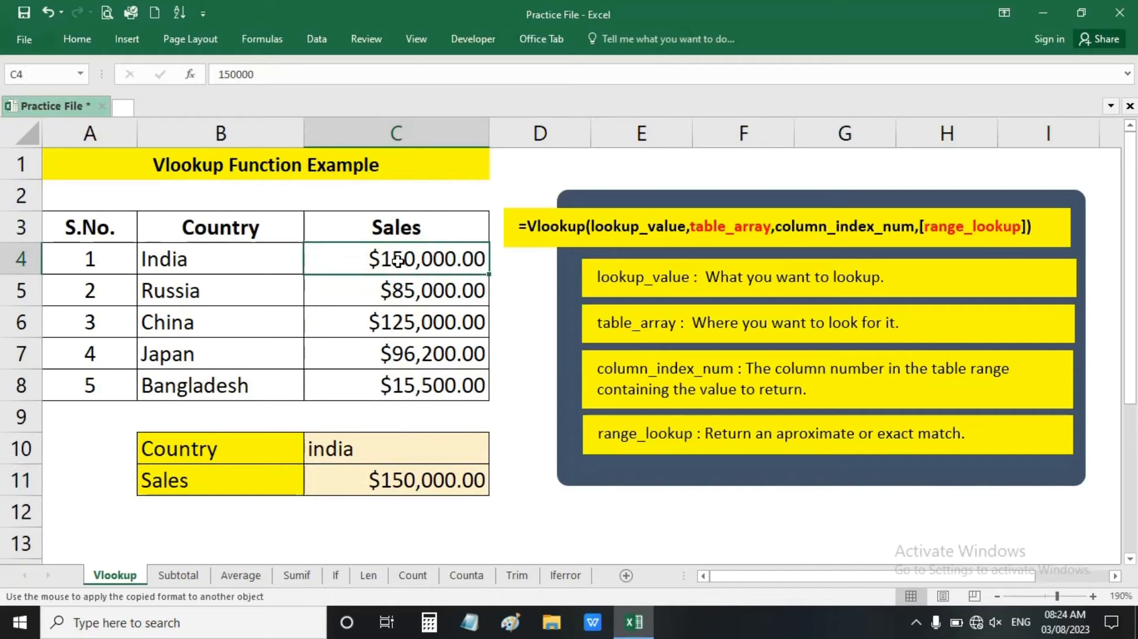
# Change the lookup country in C10 to Japan and check the Sales result against Japan's row in the table
pyautogui.click(359, 440)
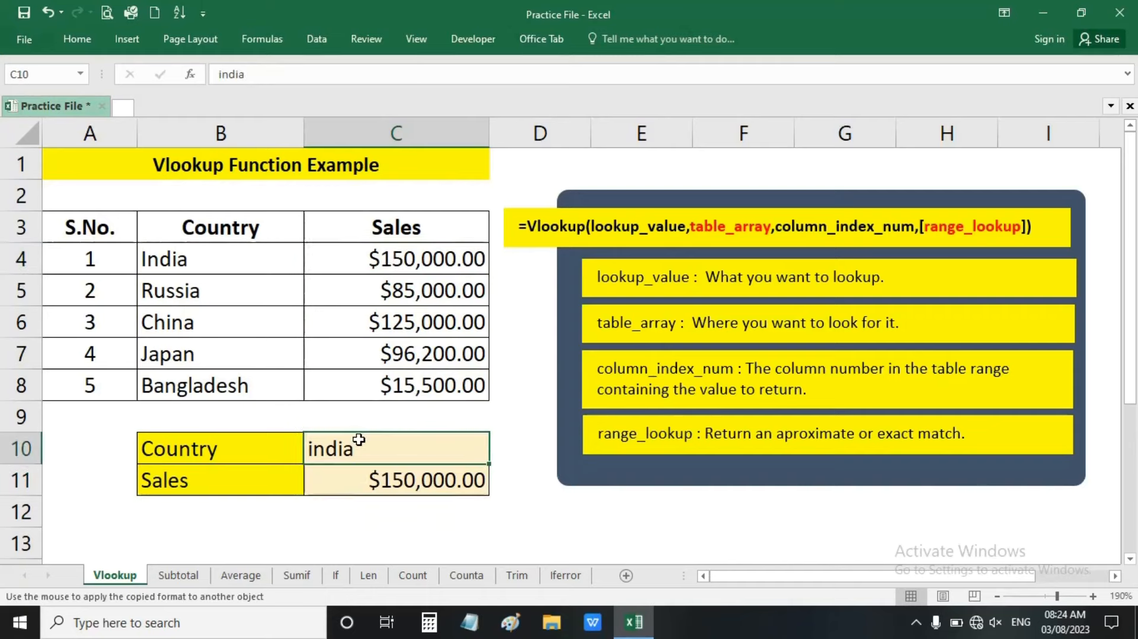
pyautogui.write('Japan')
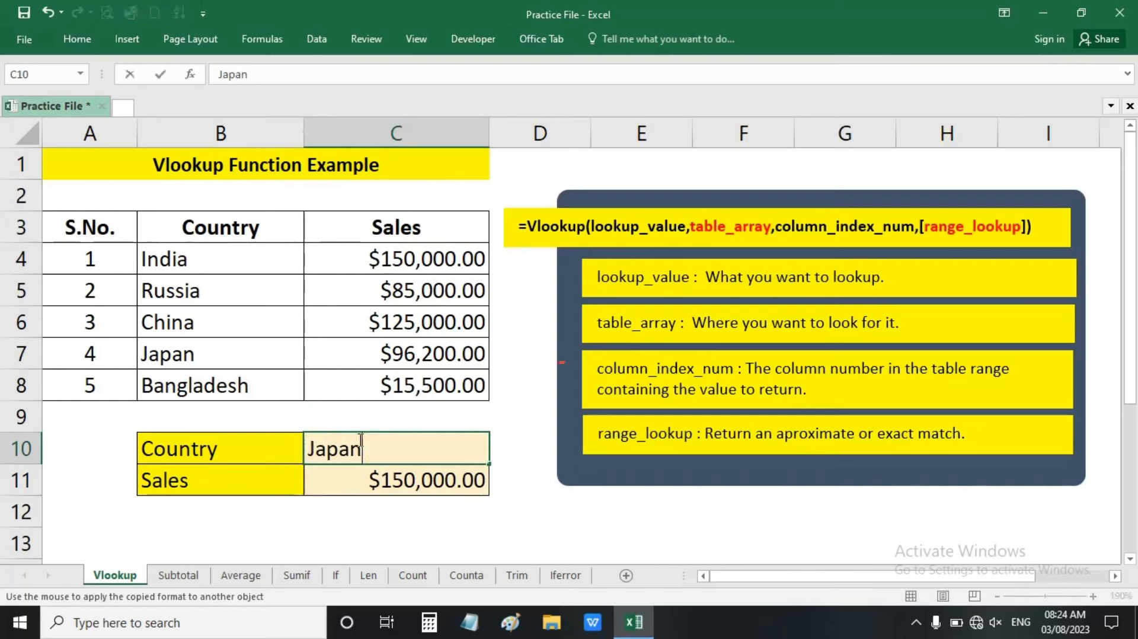
pyautogui.press('Return')
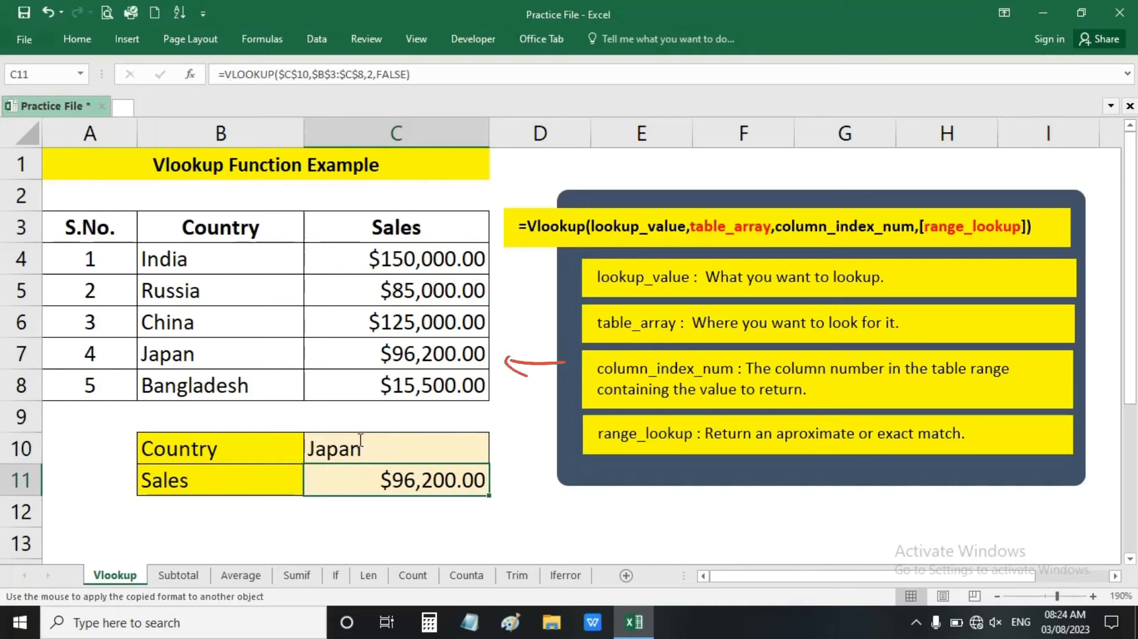
pyautogui.moveTo(404, 354); pyautogui.dragTo(204, 356)
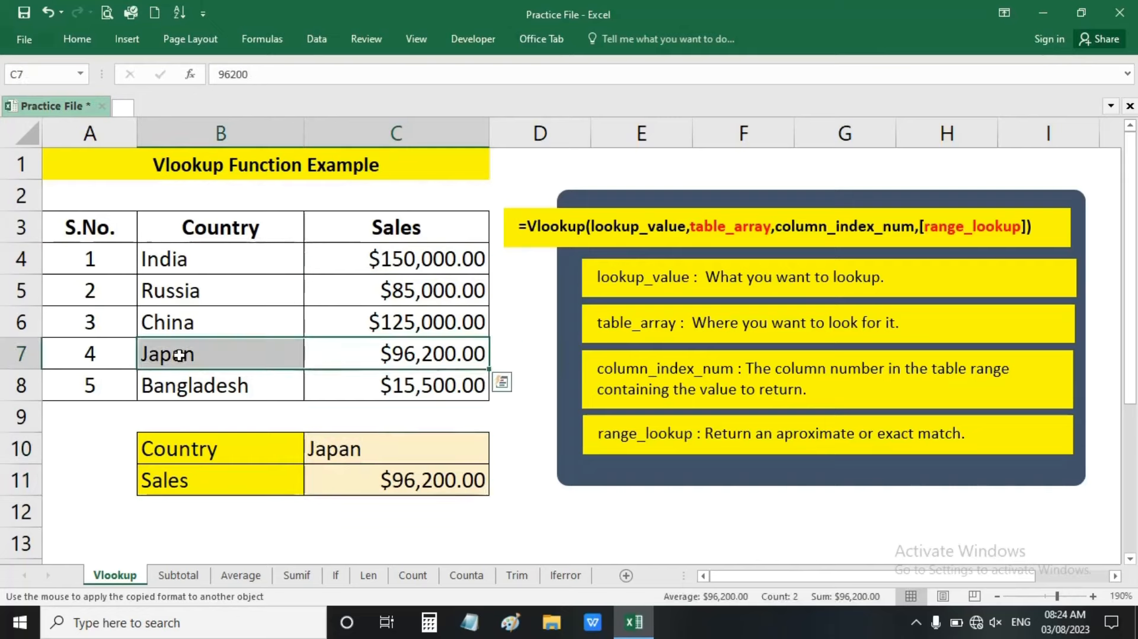
pyautogui.click(364, 477)
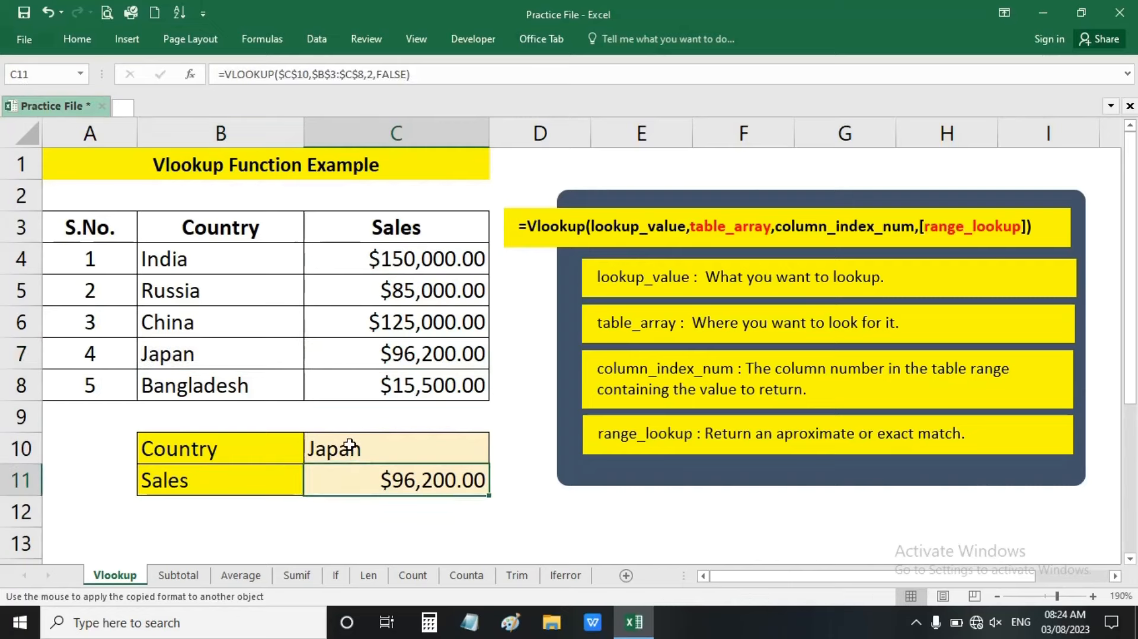
pyautogui.click(350, 446)
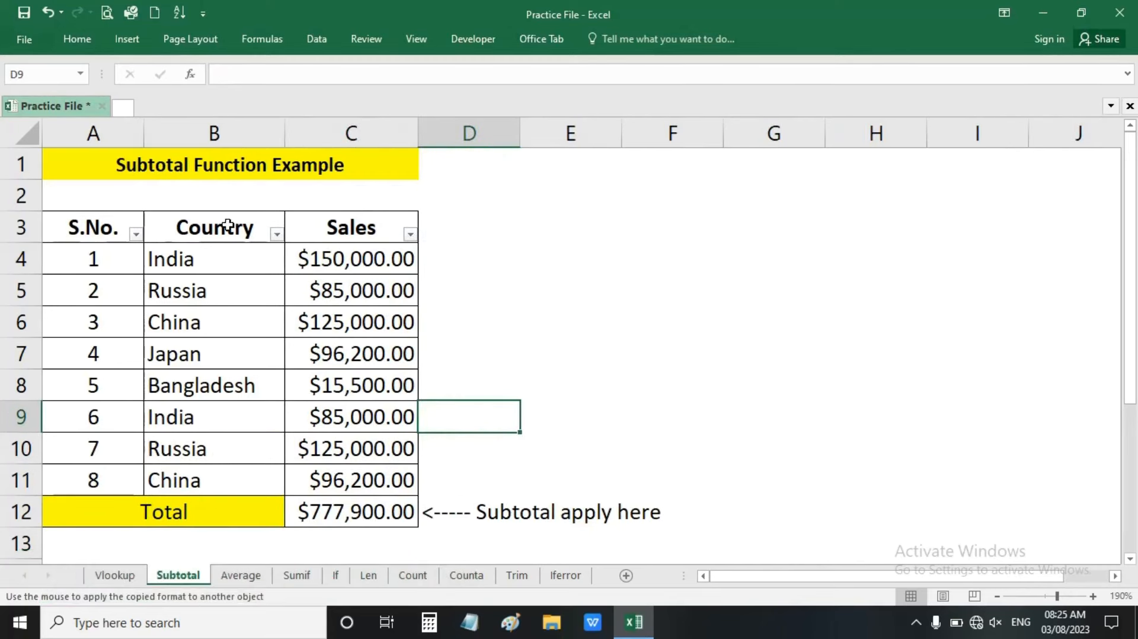
# Clear the existing formula from the total cell C12 on the Subtotal sheet and go over the country and sales entries
pyautogui.click(227, 271)
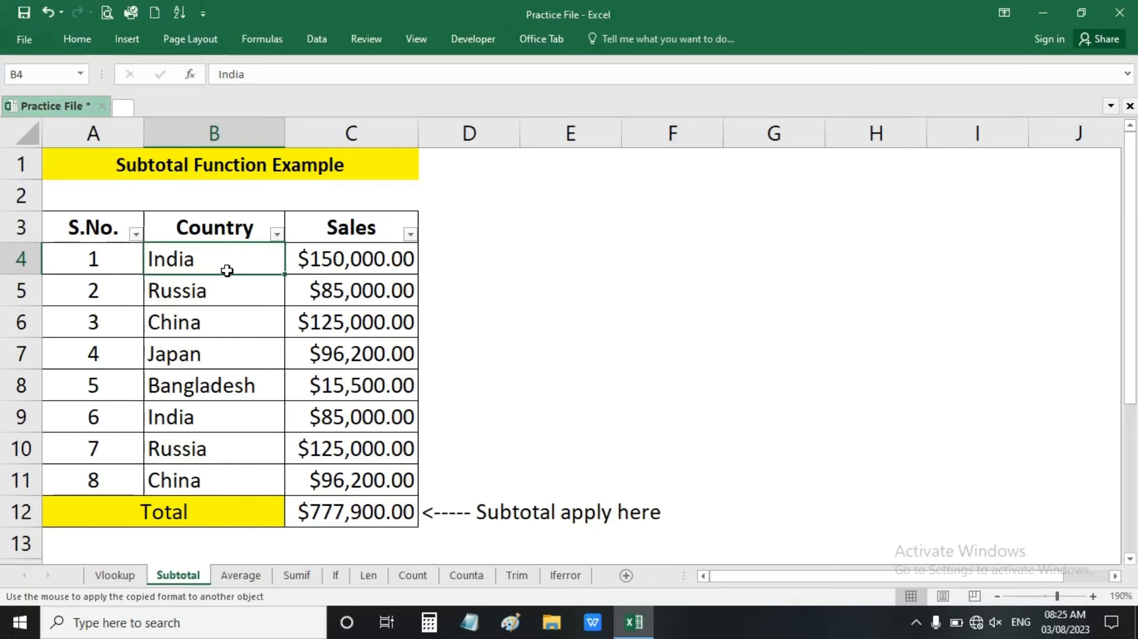
pyautogui.click(337, 513)
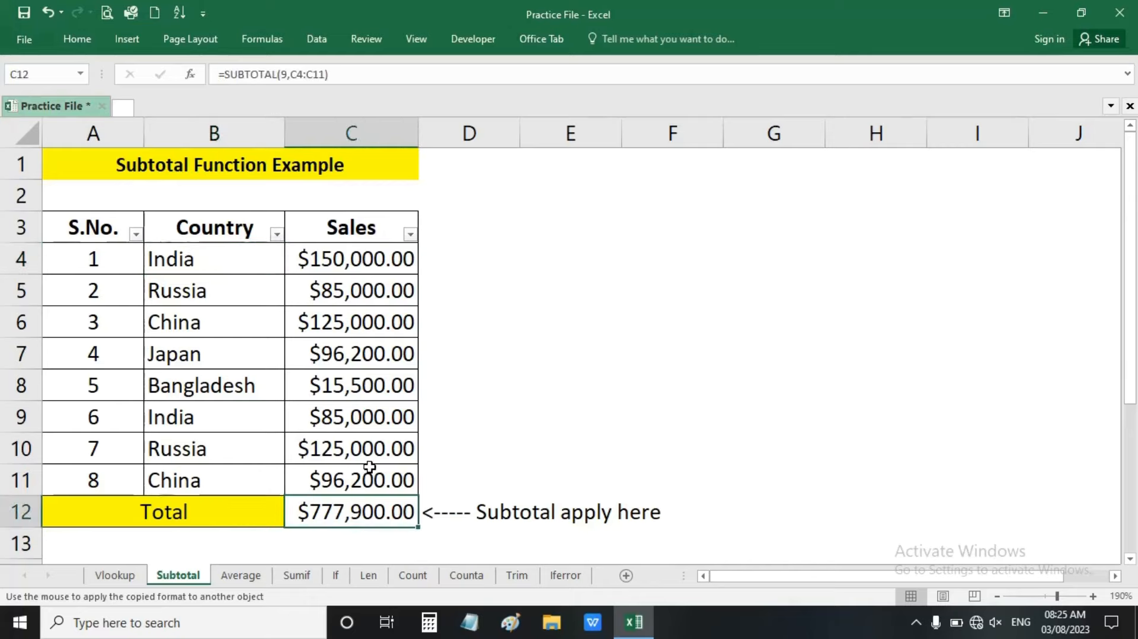
pyautogui.press('Delete')
pyautogui.click(437, 454)
pyautogui.click(404, 367)
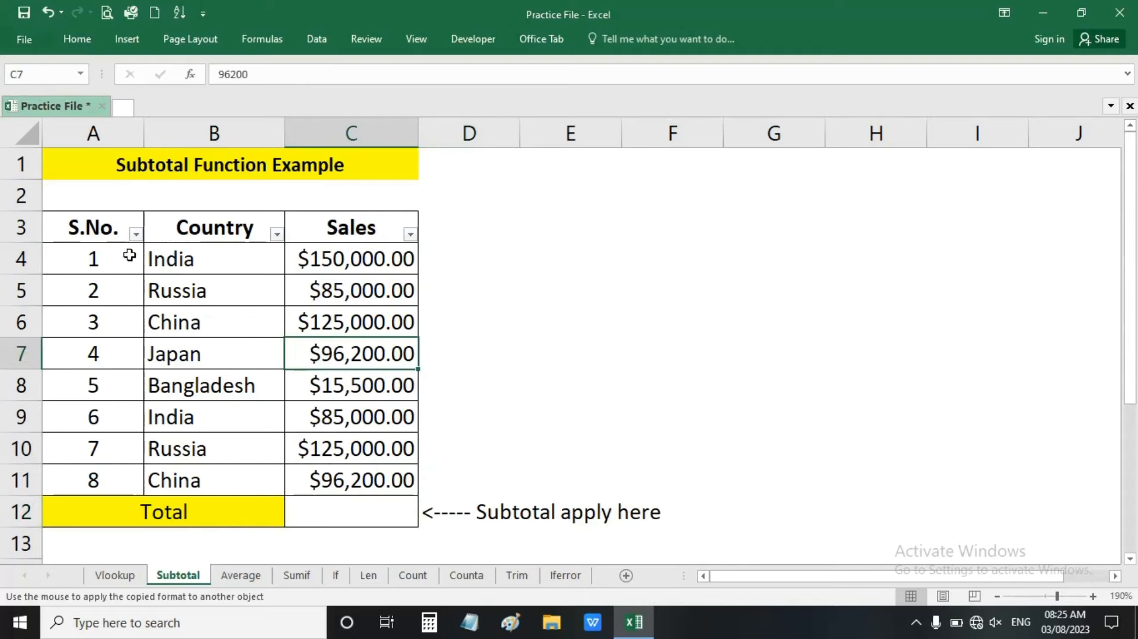
pyautogui.moveTo(171, 258); pyautogui.dragTo(205, 481)
pyautogui.moveTo(324, 262); pyautogui.dragTo(345, 469)
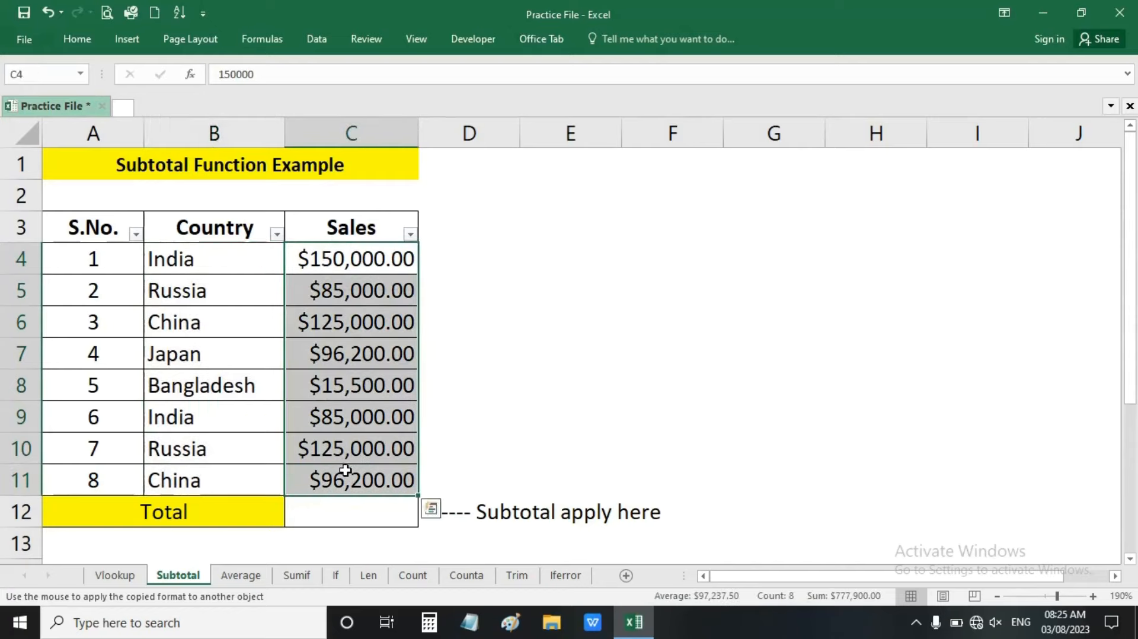
pyautogui.click(344, 511)
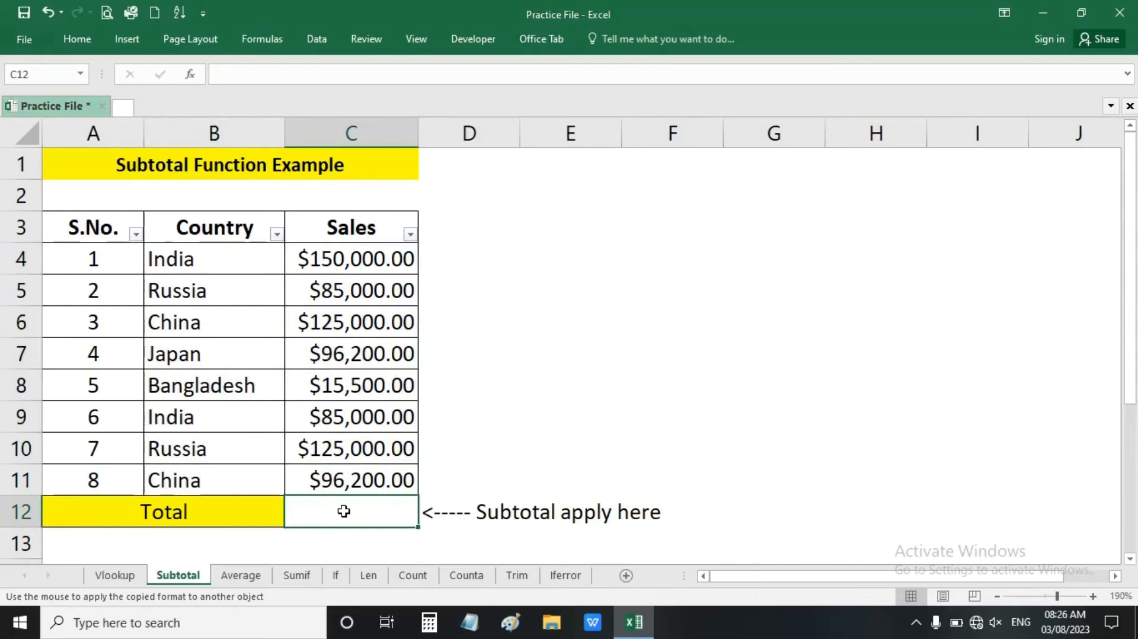
# Filter the Country column to show only China and select the filtered sales amounts
pyautogui.moveTo(84, 218)
pyautogui.mouseDown()
pyautogui.moveTo(422, 239)
pyautogui.moveTo(379, 237)
pyautogui.mouseUp()
pyautogui.click(269, 252)
pyautogui.click(277, 234)
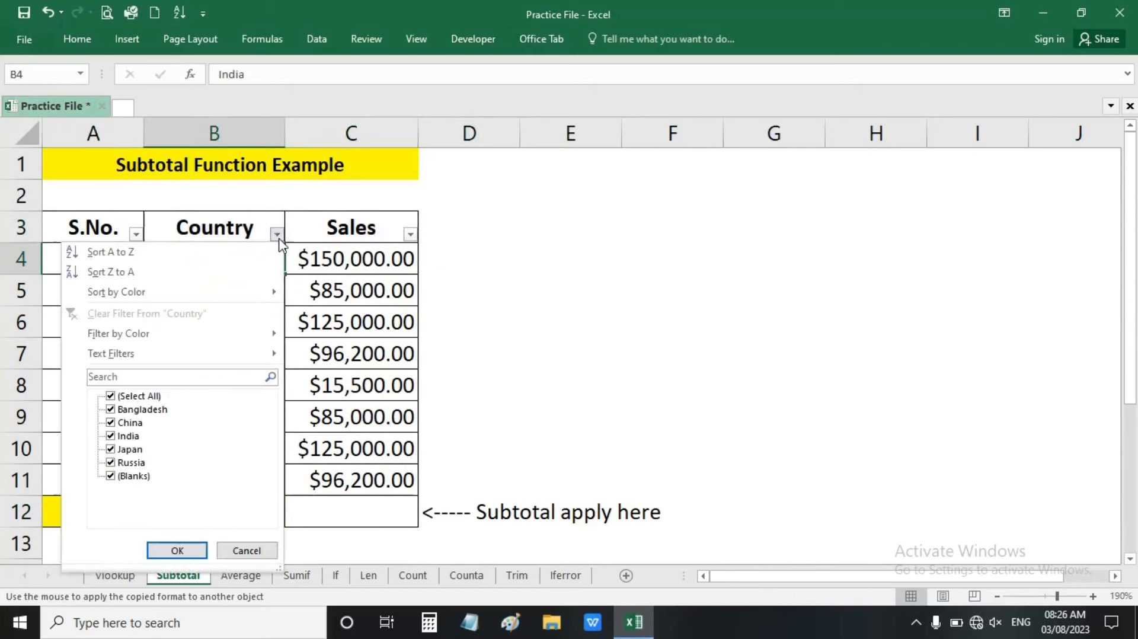
pyautogui.click(110, 396)
pyautogui.click(111, 422)
pyautogui.click(177, 550)
pyautogui.click(318, 292)
pyautogui.moveTo(337, 263); pyautogui.dragTo(336, 299)
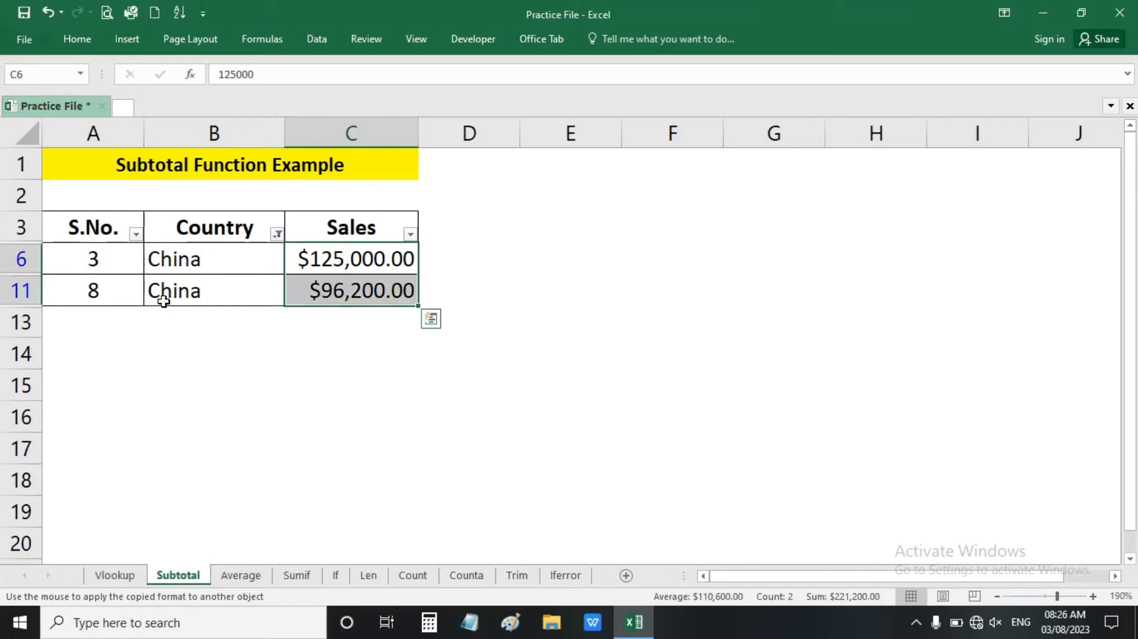
# Look over the filtered China rows and reset the Country filter to show all entries
pyautogui.click(89, 290)
pyautogui.click(110, 256)
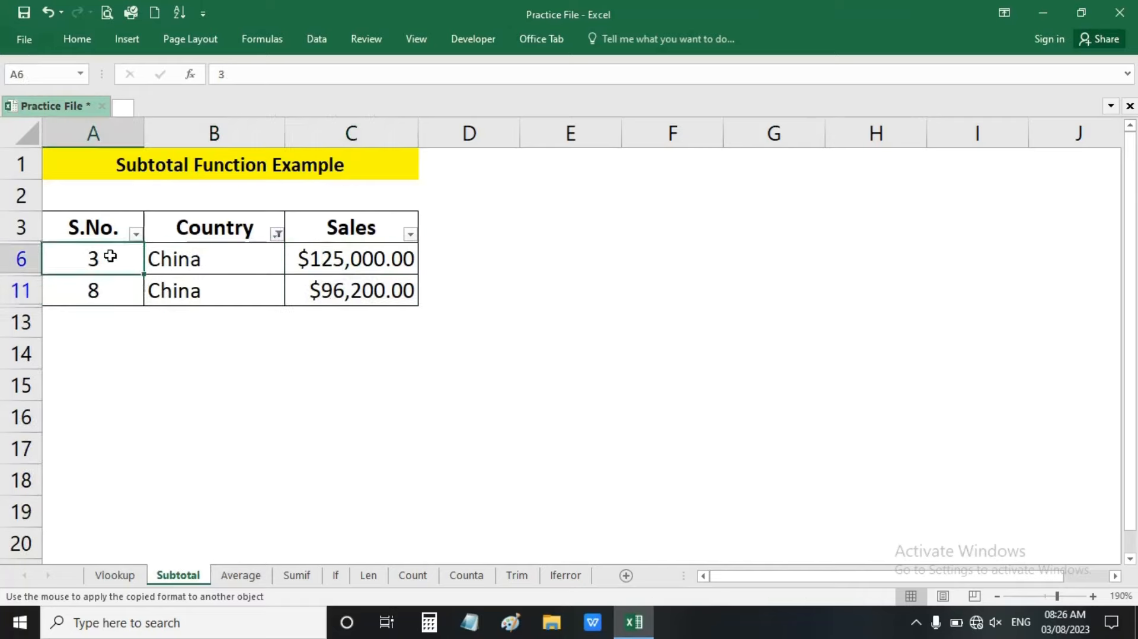
pyautogui.click(199, 291)
pyautogui.click(277, 235)
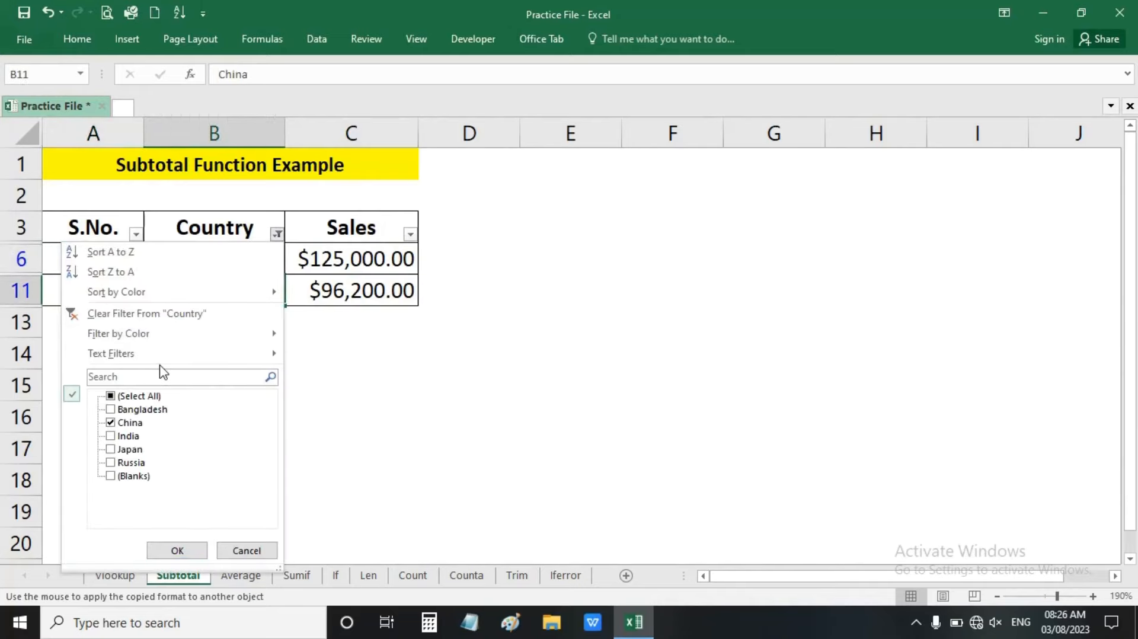
pyautogui.click(110, 395)
pyautogui.click(177, 550)
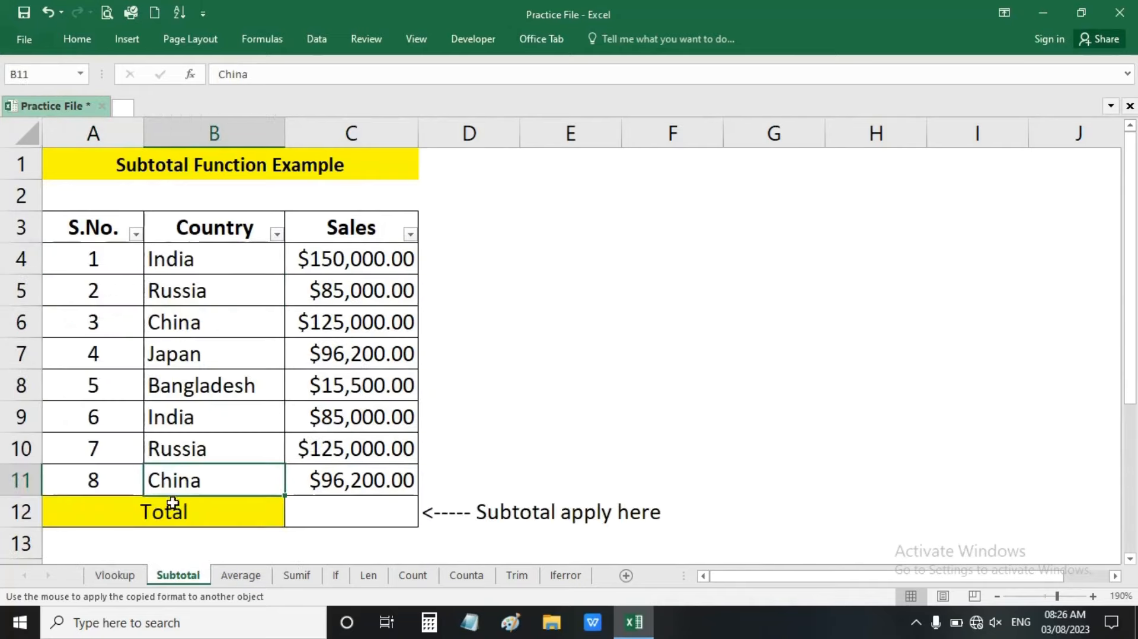
# Total the sales amounts in cell C12 with a SUM formula over C4:C11
pyautogui.click(82, 513)
pyautogui.click(333, 517)
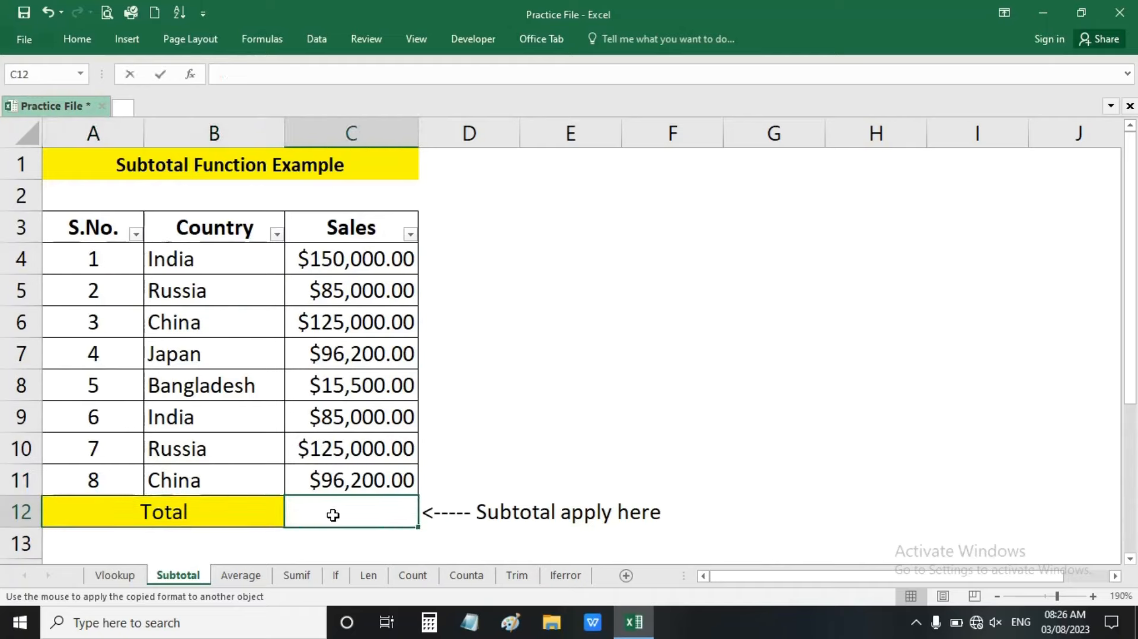
pyautogui.write('=sum')
pyautogui.press('Tab')
pyautogui.click(344, 479)
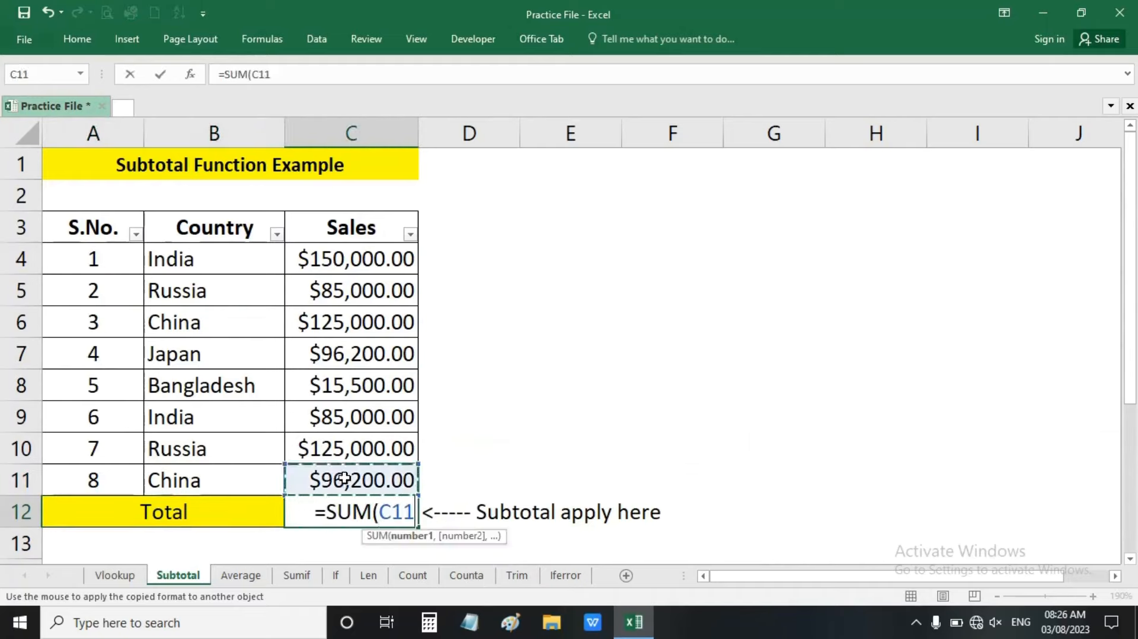
pyautogui.moveTo(345, 479); pyautogui.dragTo(344, 259)
pyautogui.press('Return')
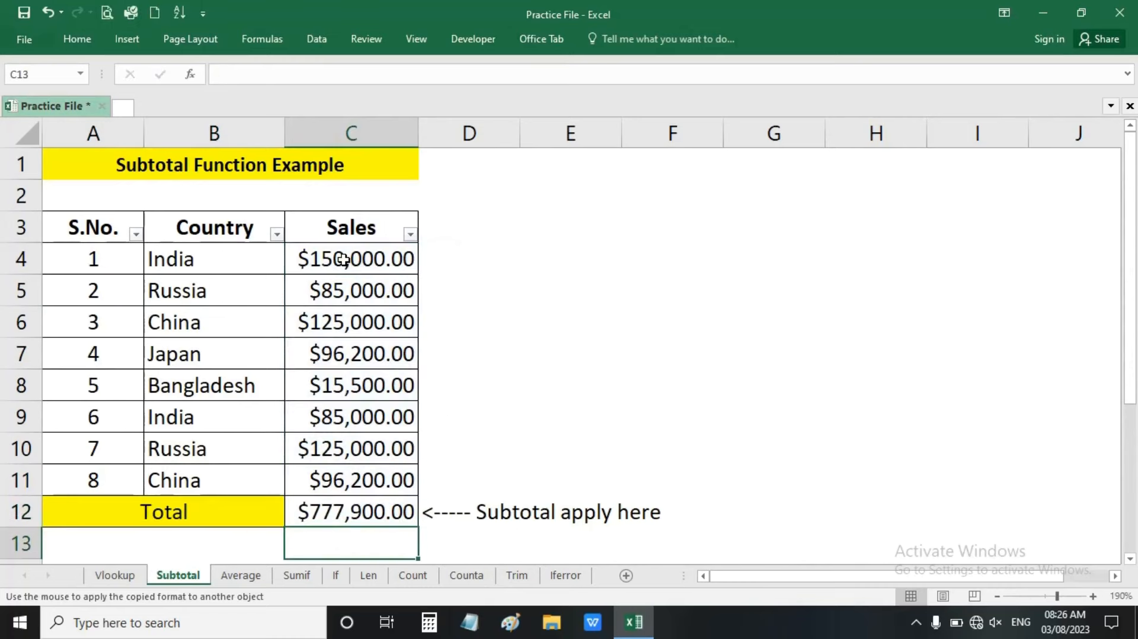
# Filter the Country column to China and (Blanks), and compare the sum of China's sales with the SUM total
pyautogui.click(322, 512)
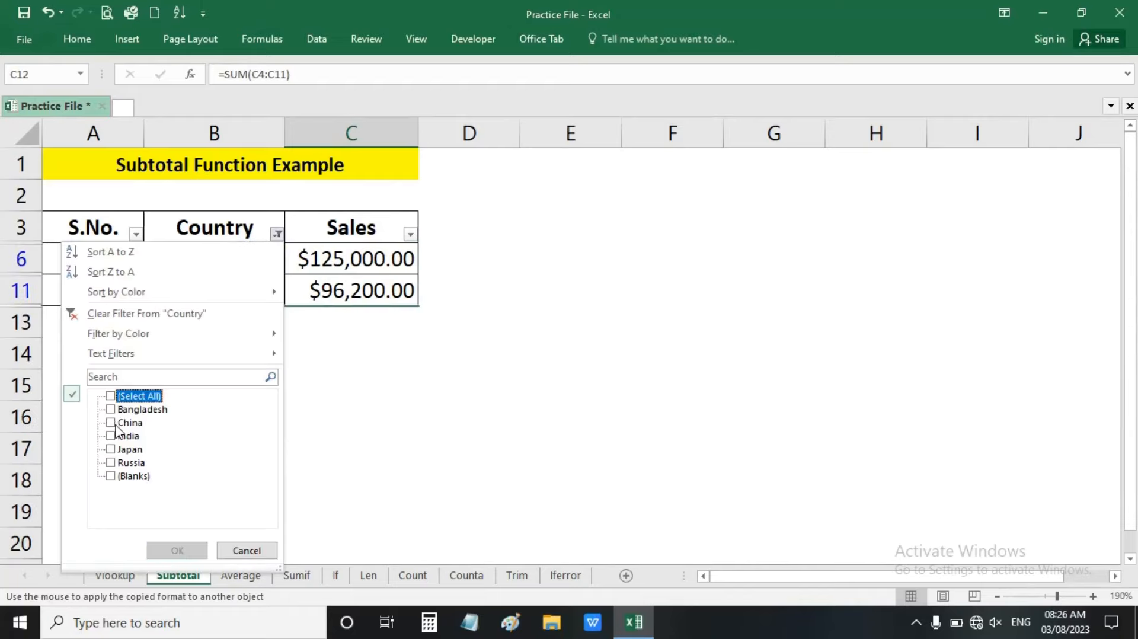
pyautogui.click(110, 422)
pyautogui.click(111, 477)
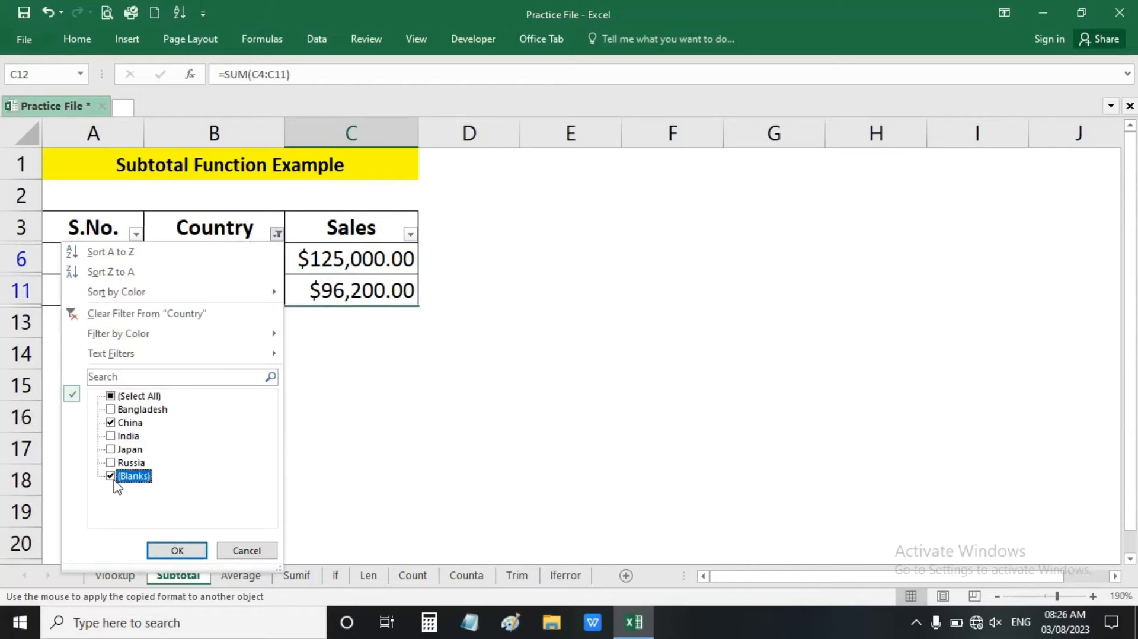
pyautogui.click(178, 550)
pyautogui.click(295, 375)
pyautogui.click(329, 324)
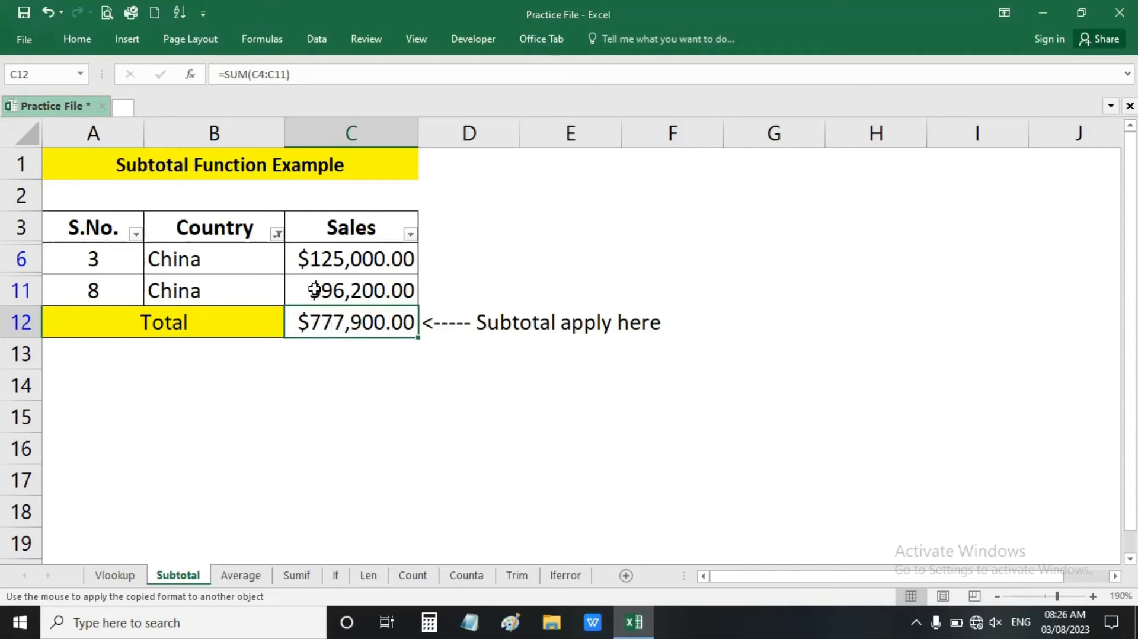
pyautogui.moveTo(311, 252); pyautogui.dragTo(315, 291)
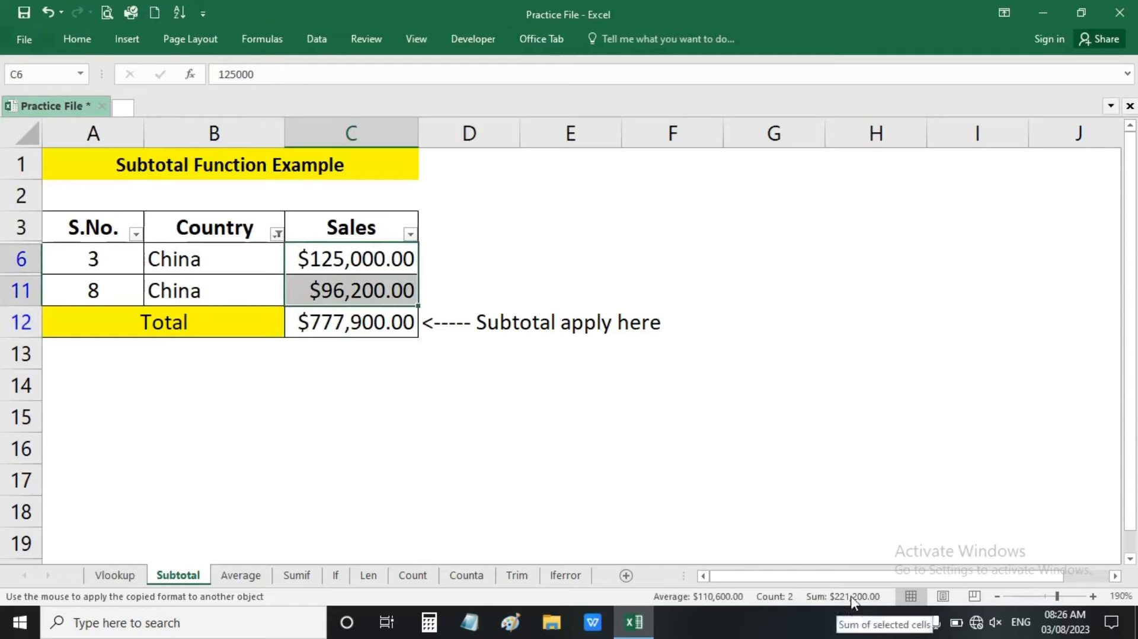
pyautogui.click(370, 323)
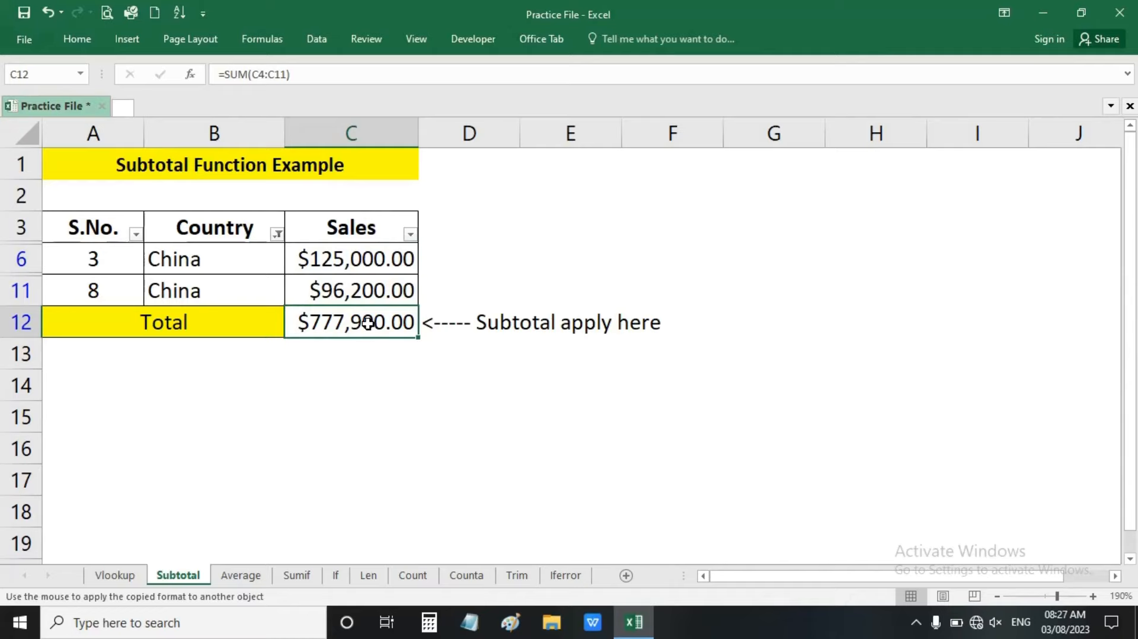
# Show all entries in the Country column again and select the total cell C12
pyautogui.click(277, 234)
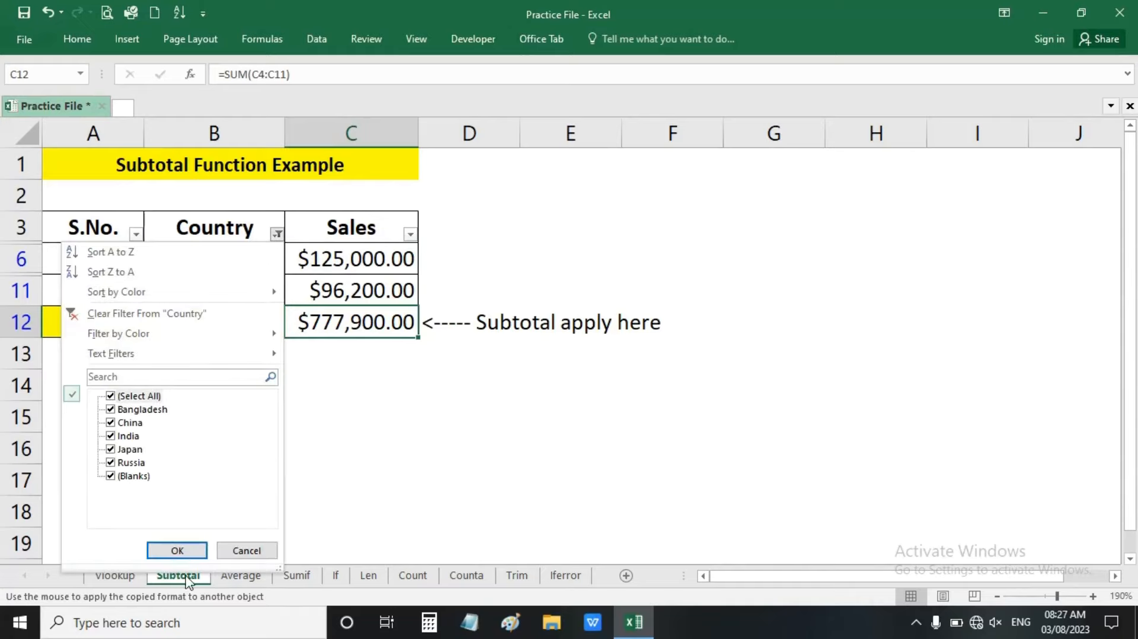
pyautogui.click(177, 550)
pyautogui.click(281, 514)
pyautogui.click(306, 514)
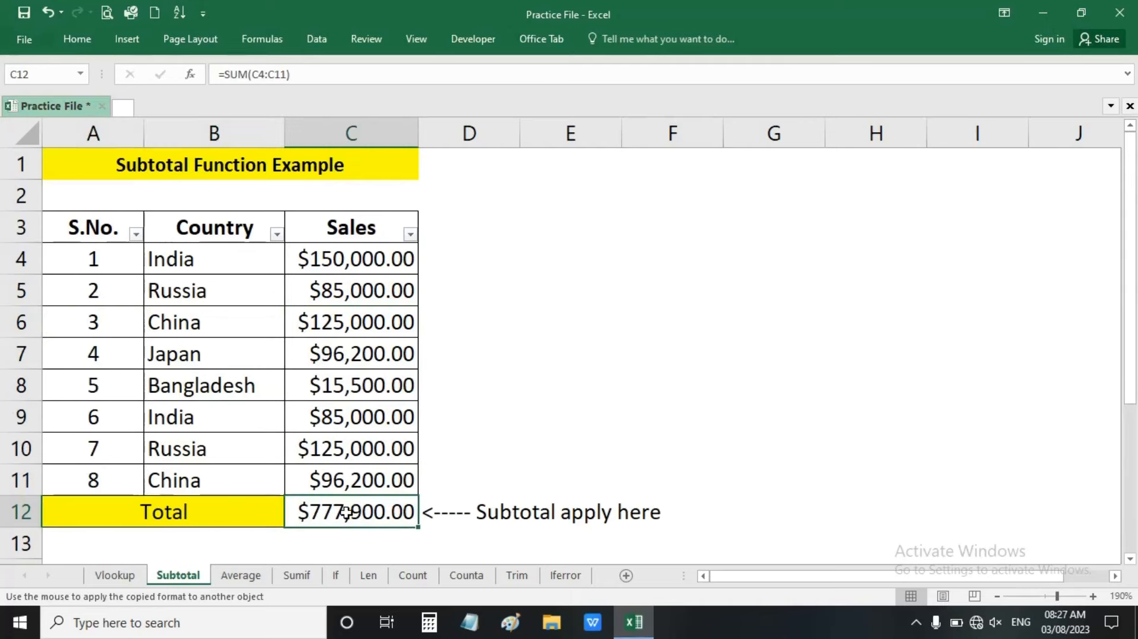
# Replace the total in cell C12 with a SUBTOTAL formula using function 9 - SUM over the sales range C4:C11
pyautogui.press('Delete')
pyautogui.write('=sub')
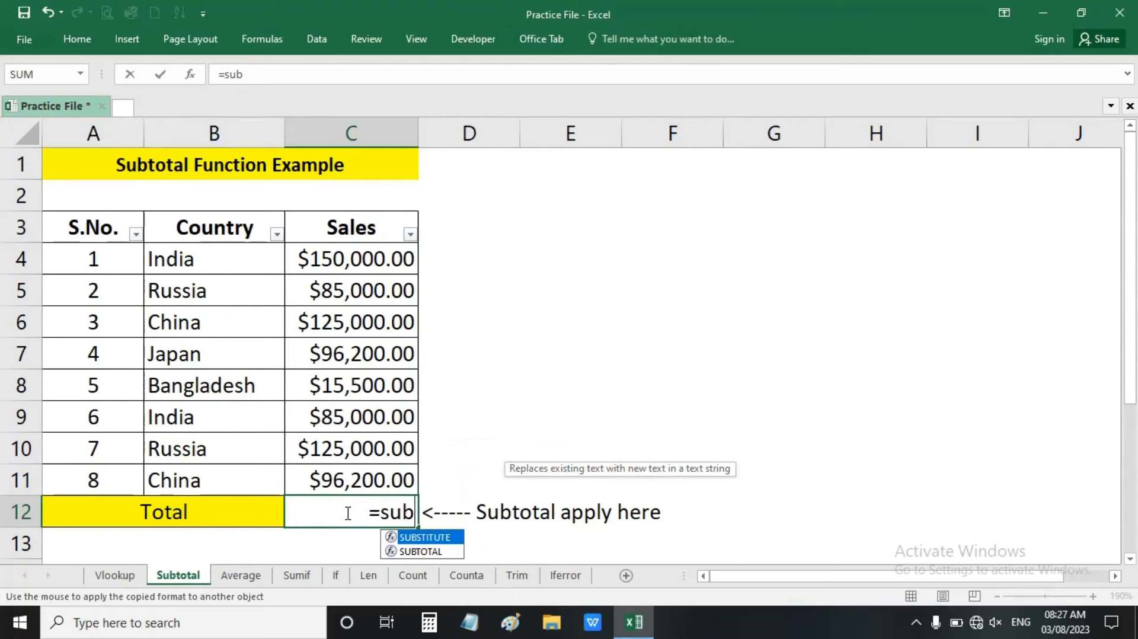
pyautogui.press('Down')
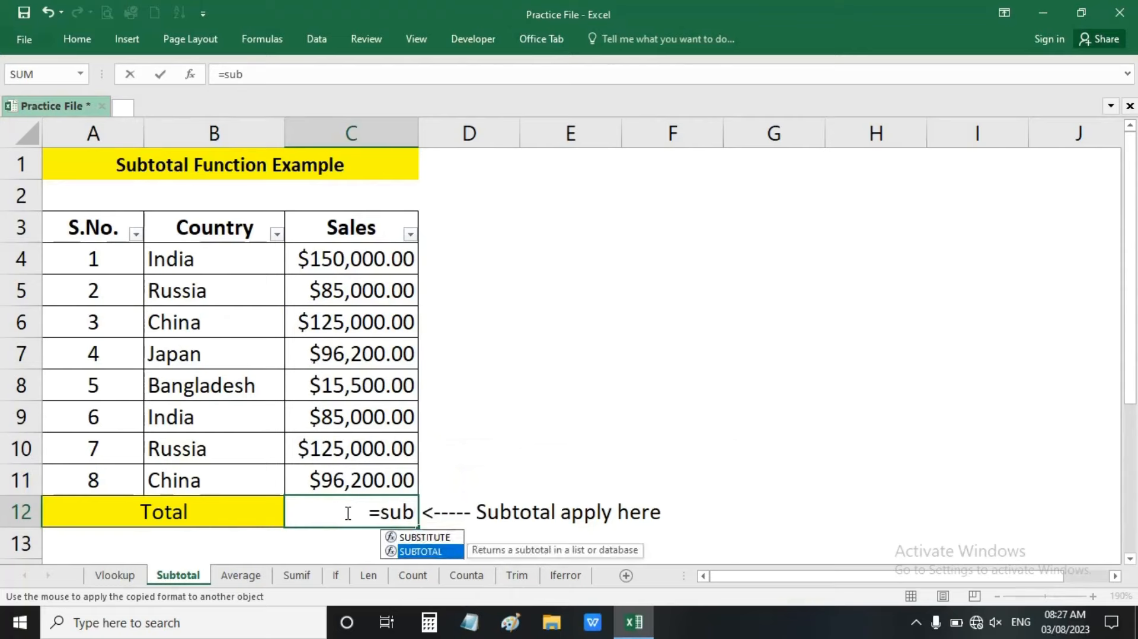
pyautogui.press('Tab')
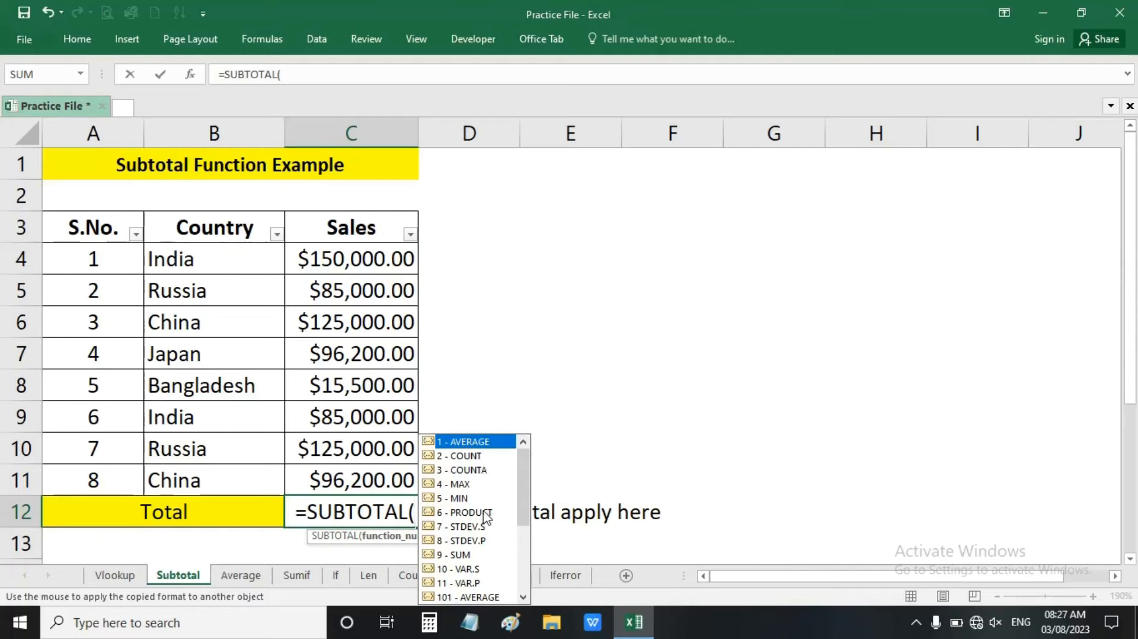
pyautogui.press('Down')
pyautogui.press('Down')
pyautogui.press('Down')
pyautogui.press('Down')
pyautogui.press('Down')
pyautogui.press('Down')
pyautogui.press('Down')
pyautogui.press('Down')
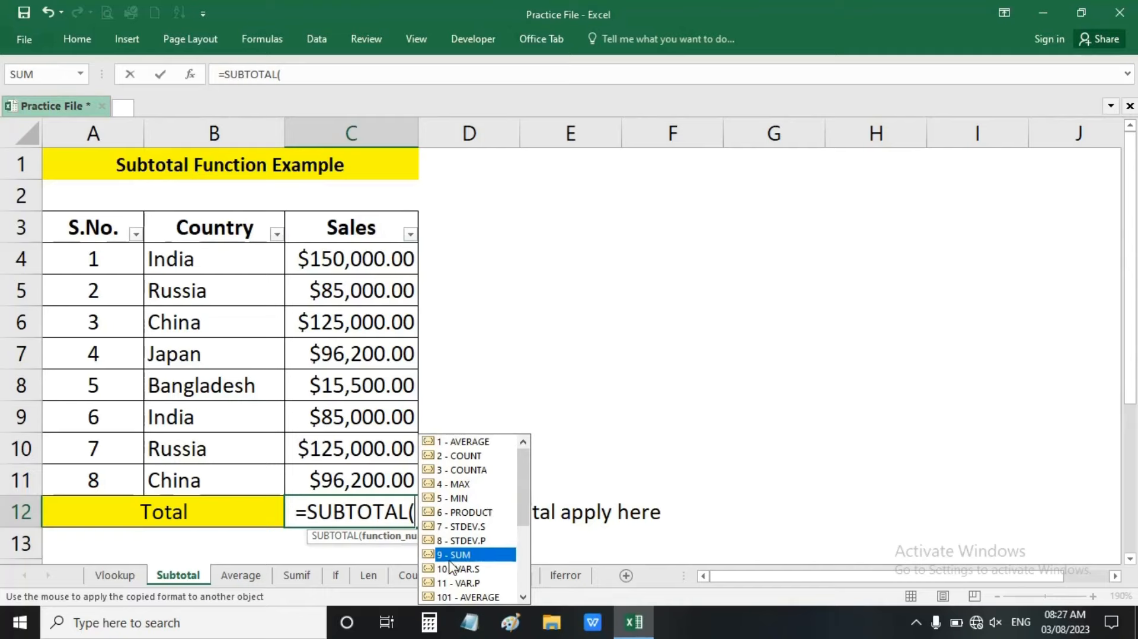
pyautogui.press('Tab')
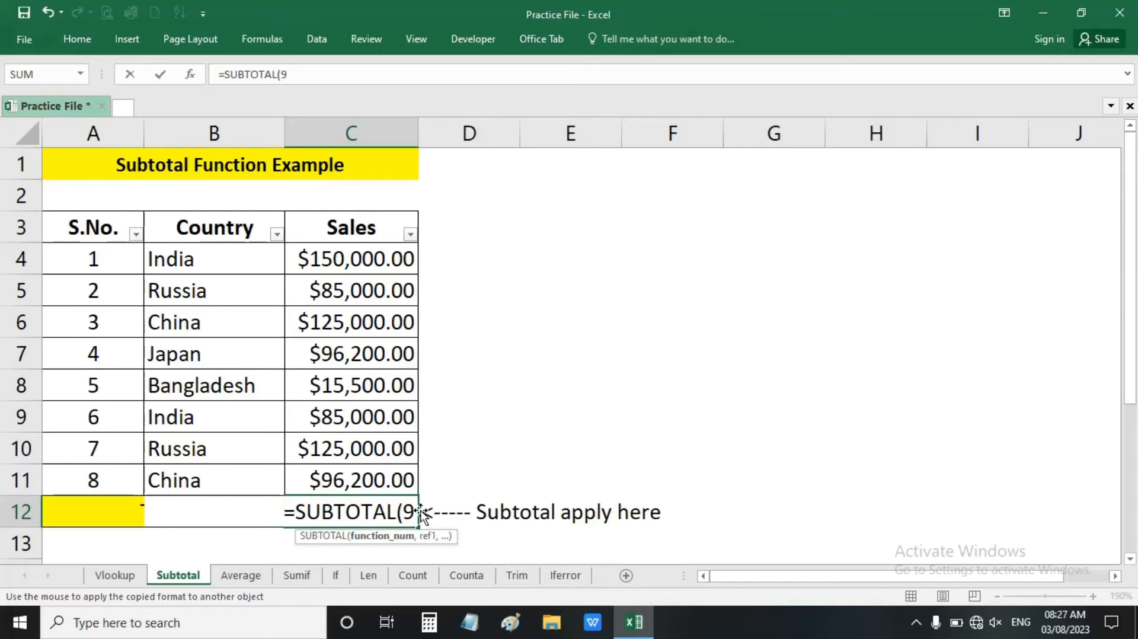
pyautogui.write(',')
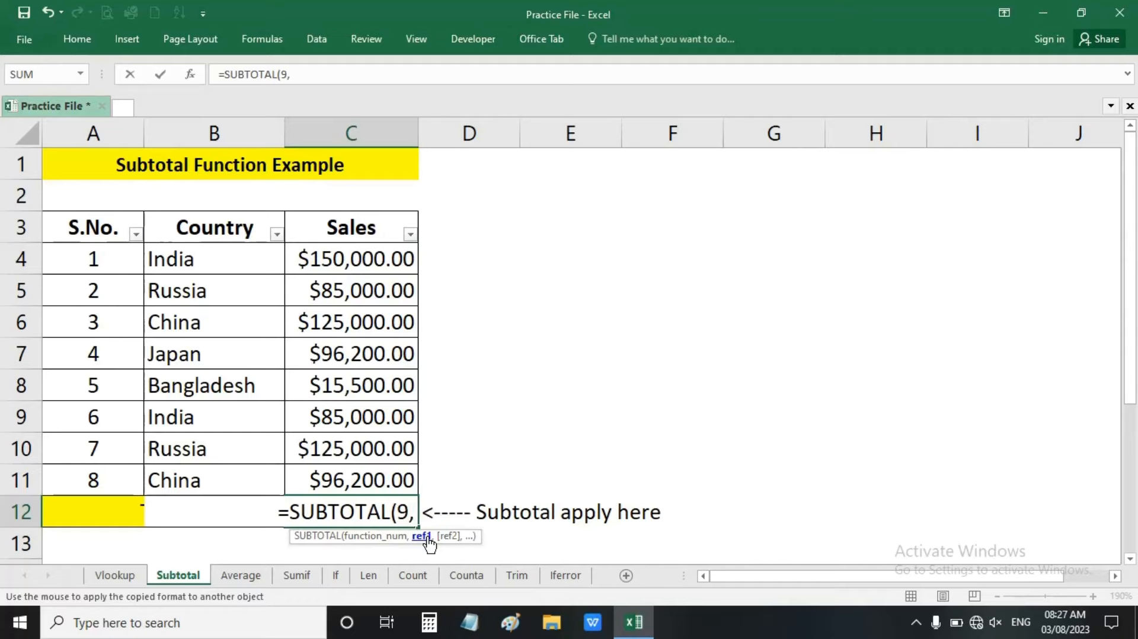
pyautogui.moveTo(371, 483); pyautogui.dragTo(367, 261)
pyautogui.press('Return')
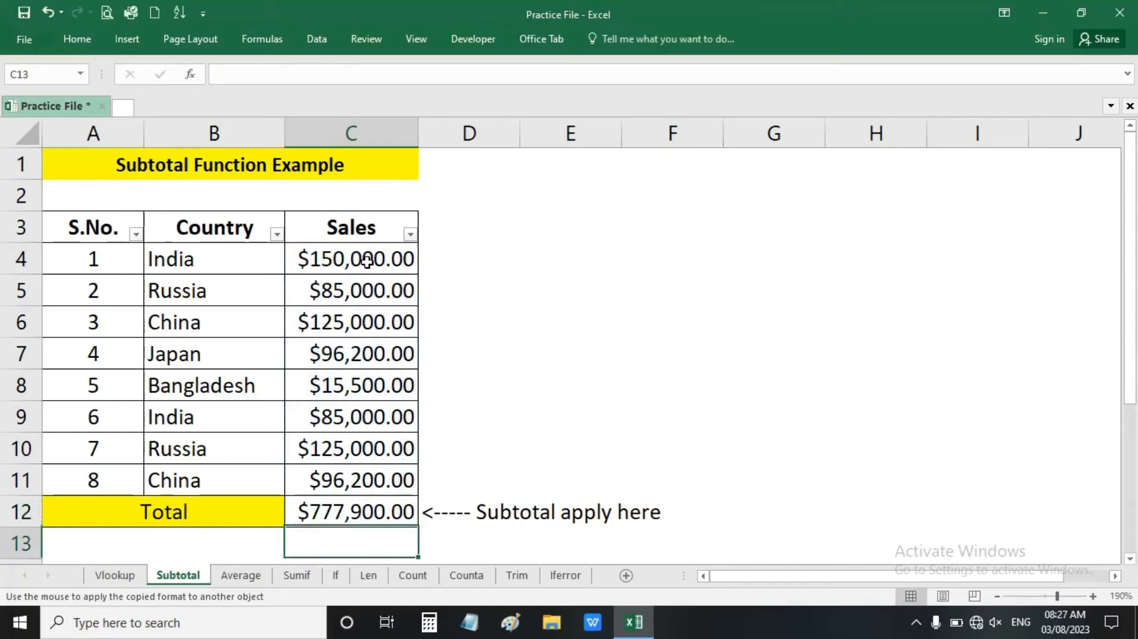
# Filter the Country column to China only and check the SUBTOTAL result in C12
pyautogui.click(346, 513)
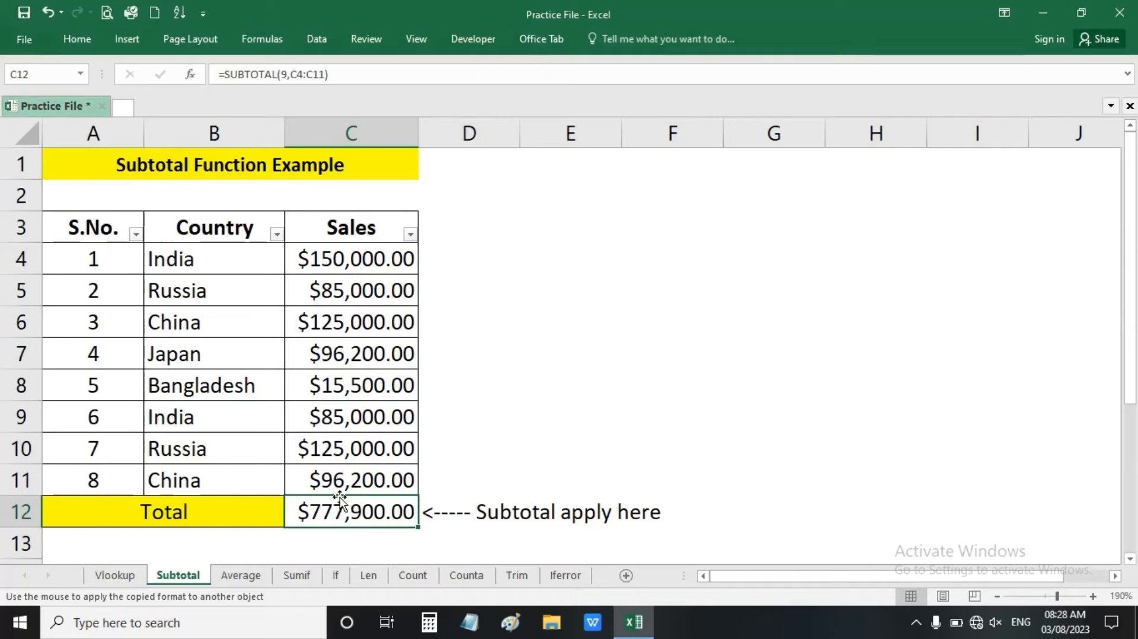
pyautogui.click(276, 234)
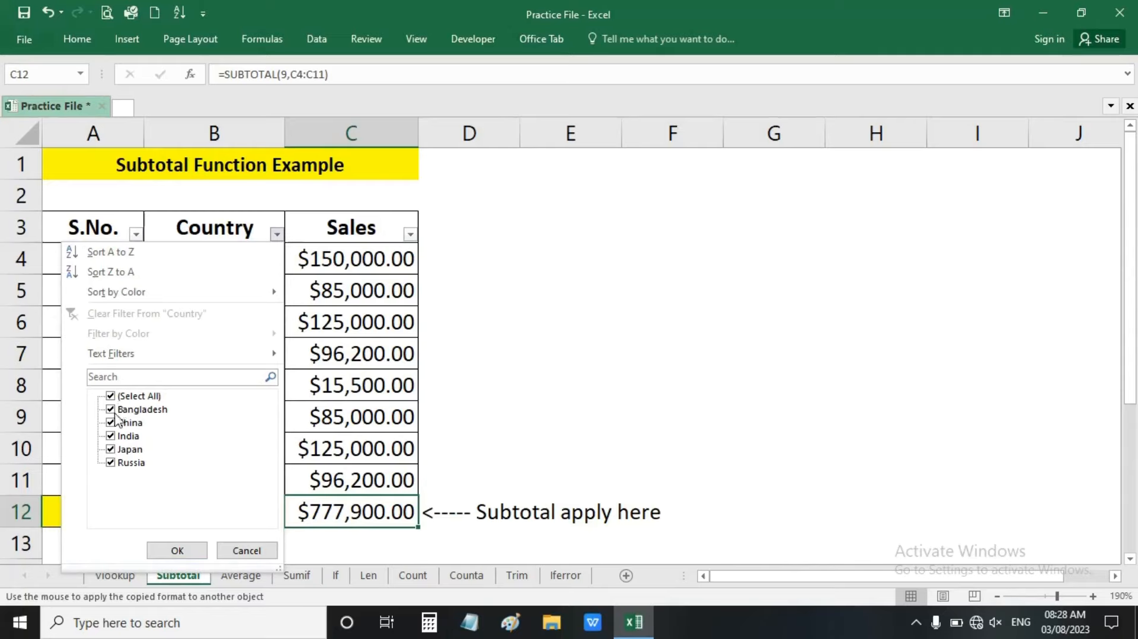
pyautogui.click(110, 395)
pyautogui.click(110, 422)
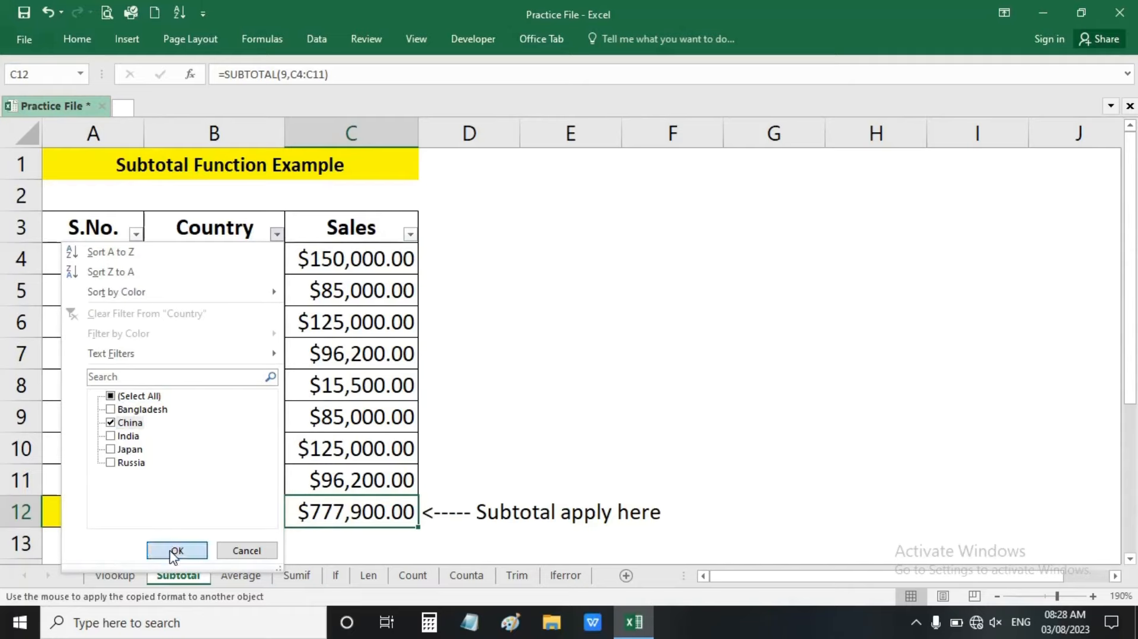
pyautogui.click(176, 551)
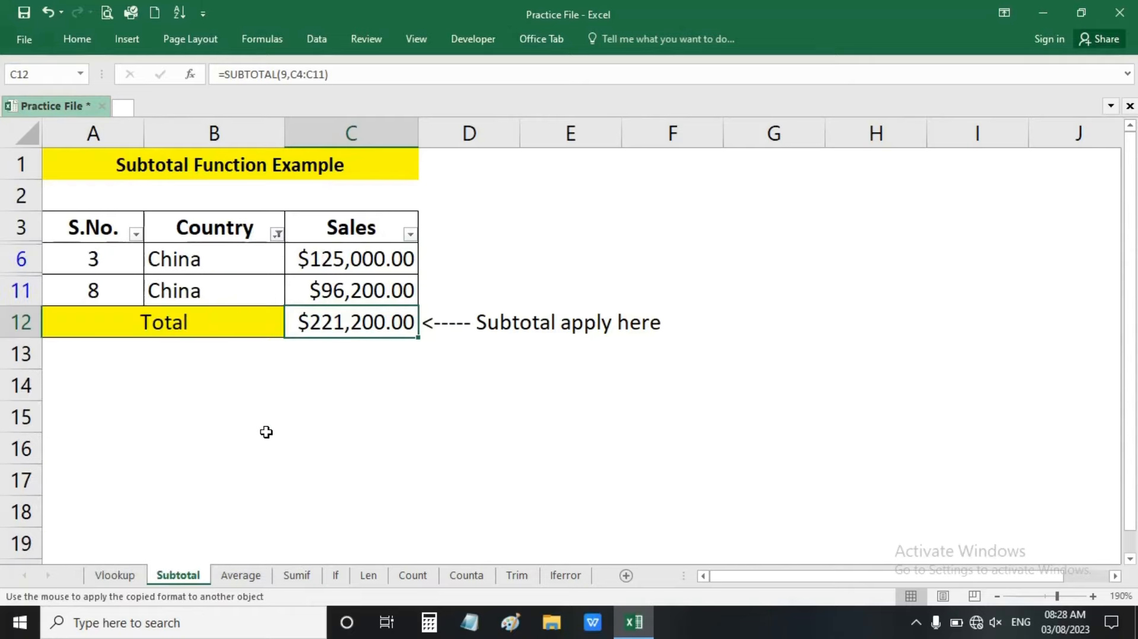
pyautogui.moveTo(222, 327); pyautogui.dragTo(326, 323)
pyautogui.click(326, 324)
# Switch the Country column filter to India only
pyautogui.click(276, 235)
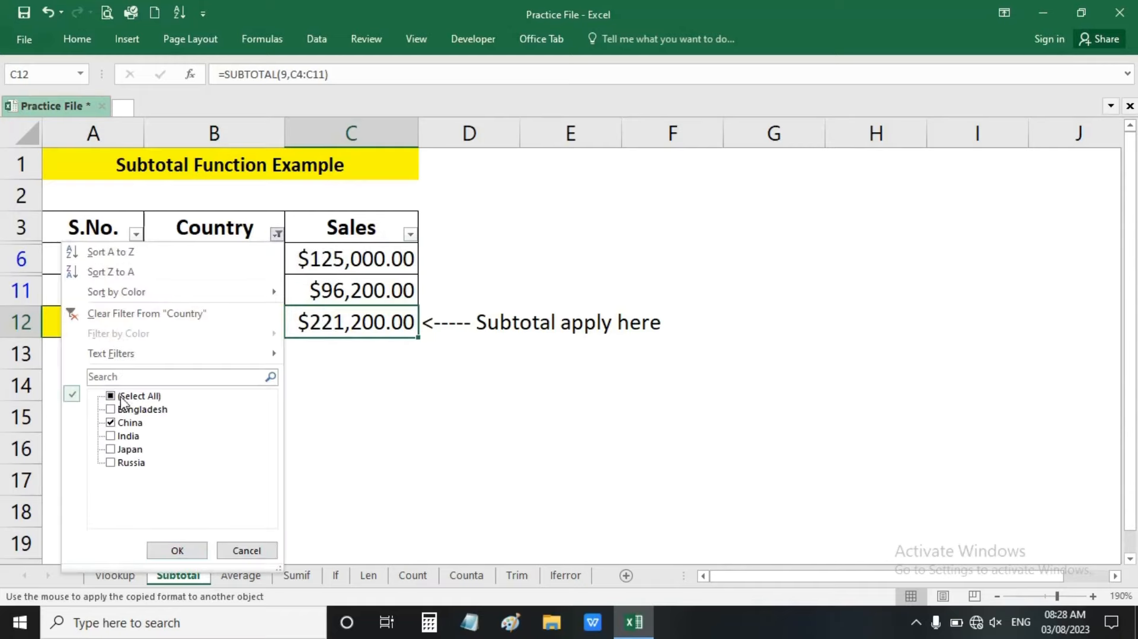
pyautogui.click(111, 397)
pyautogui.click(112, 396)
pyautogui.click(111, 436)
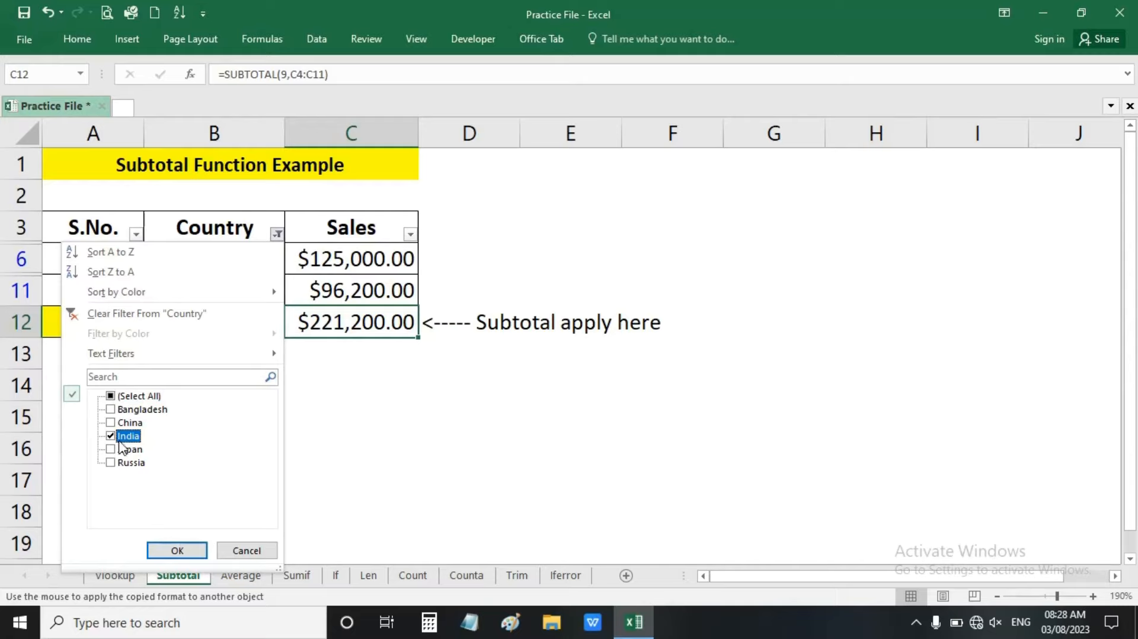
pyautogui.click(172, 549)
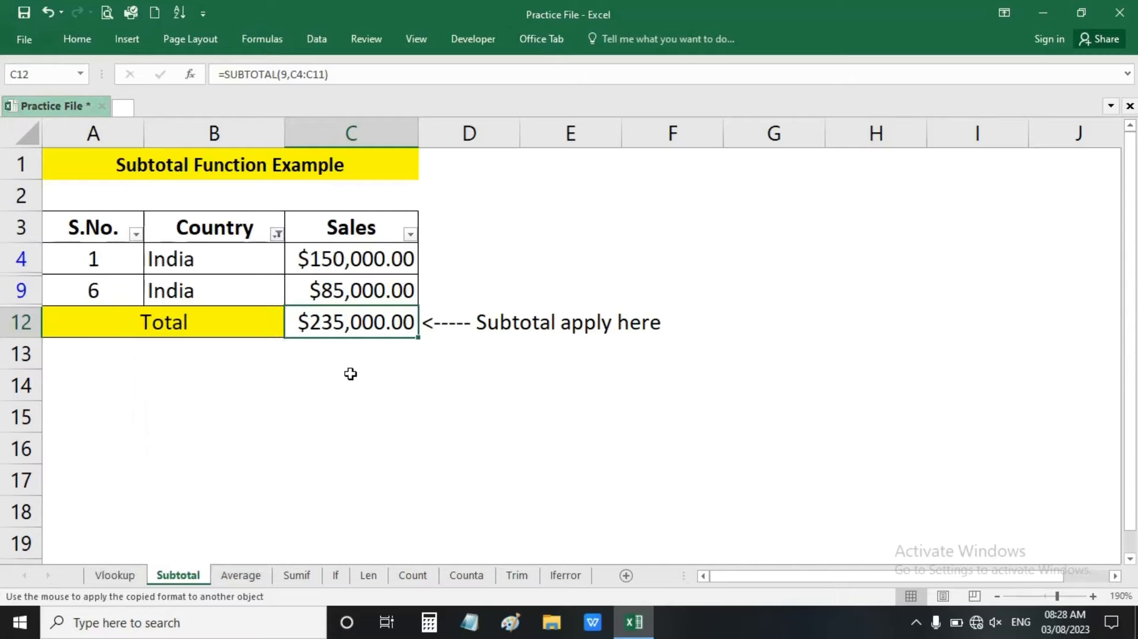
# Compare the filtered India sales with the subtotal in C12, and show all entries in the Country column again
pyautogui.moveTo(321, 254); pyautogui.dragTo(300, 286)
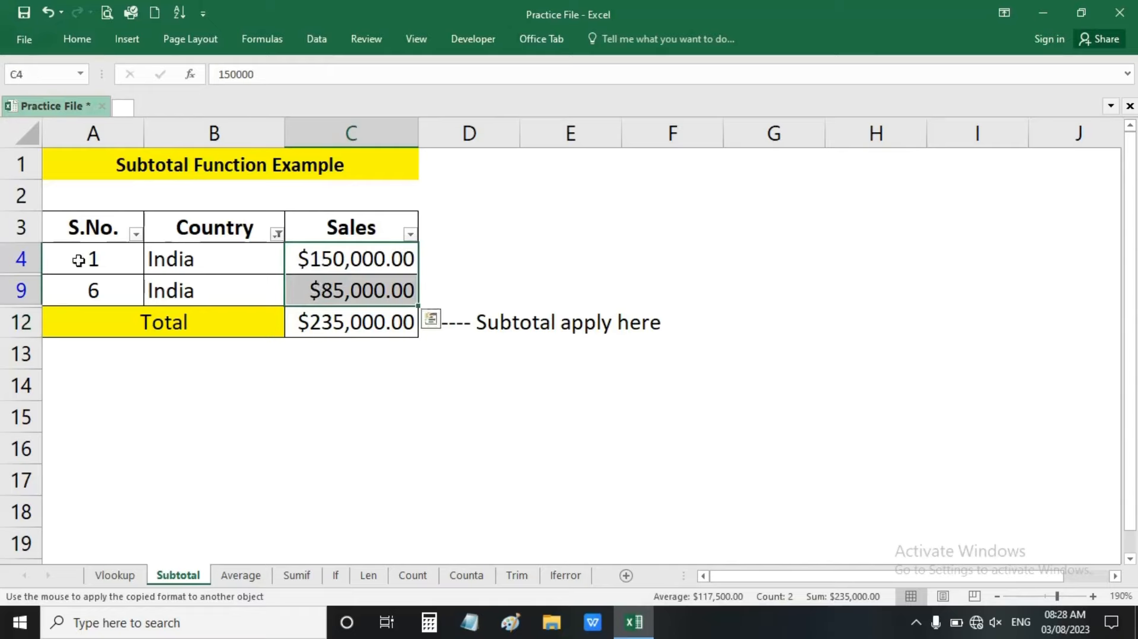
pyautogui.click(83, 256)
pyautogui.click(174, 259)
pyautogui.click(107, 288)
pyautogui.click(272, 290)
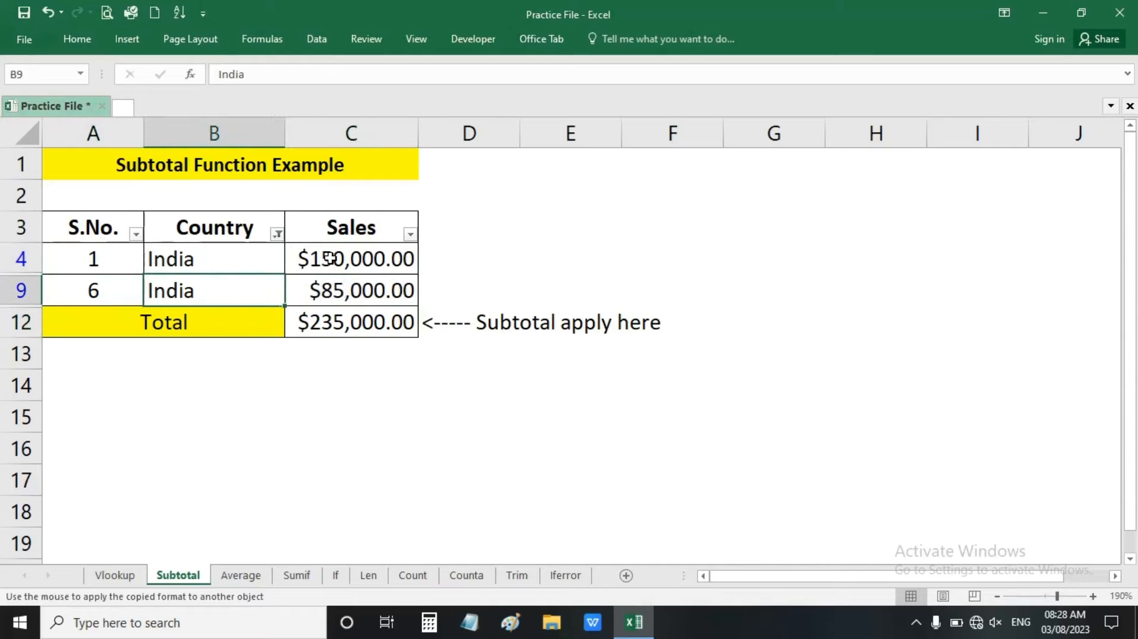
pyautogui.moveTo(376, 248); pyautogui.dragTo(381, 290)
pyautogui.click(363, 319)
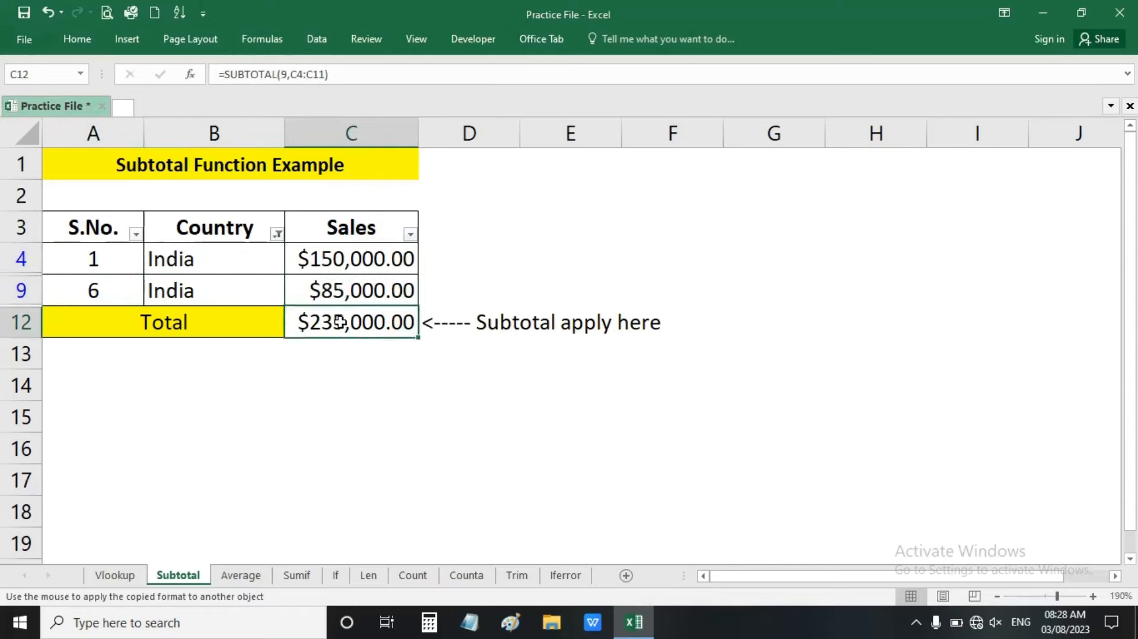
pyautogui.click(277, 234)
pyautogui.click(176, 549)
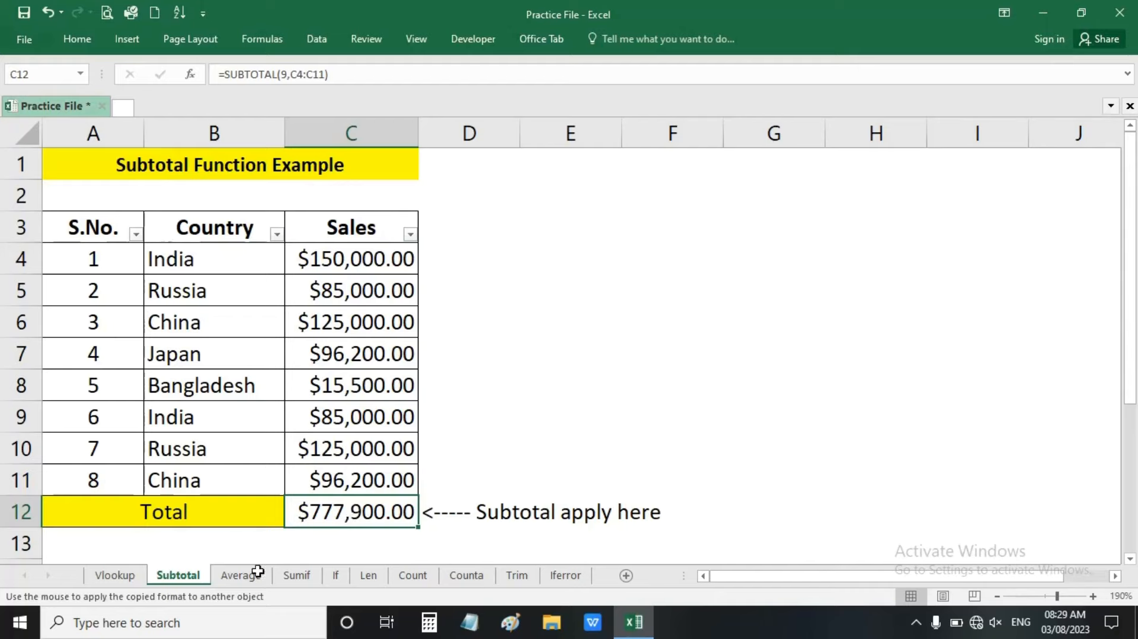
# On the Average sheet, change the title in A1 to Average Function Example
pyautogui.click(241, 575)
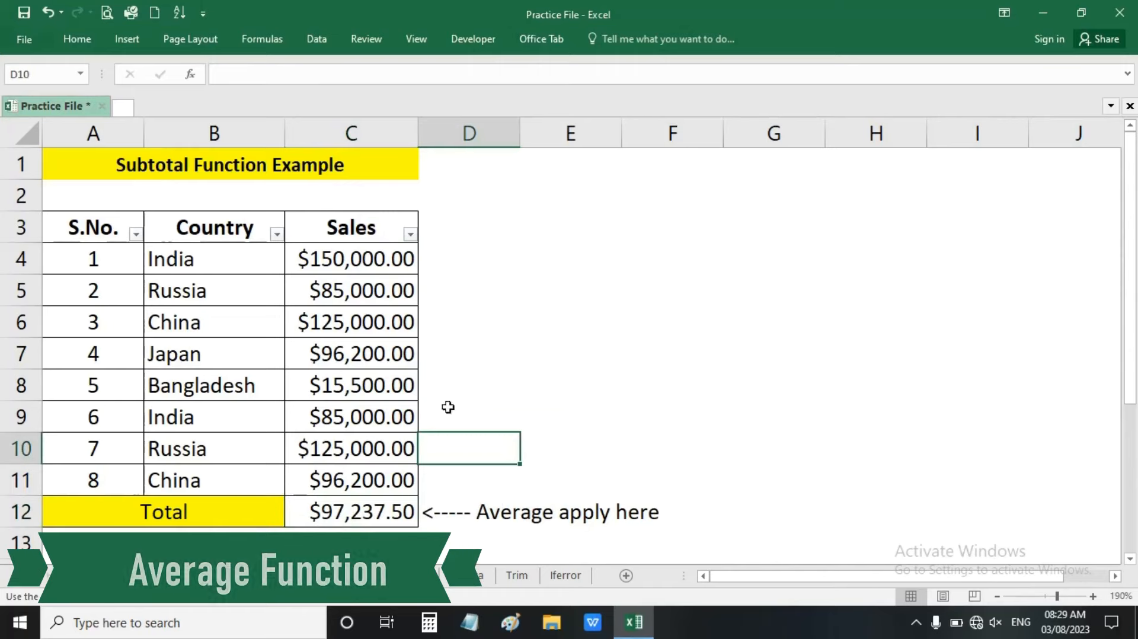
pyautogui.click(551, 330)
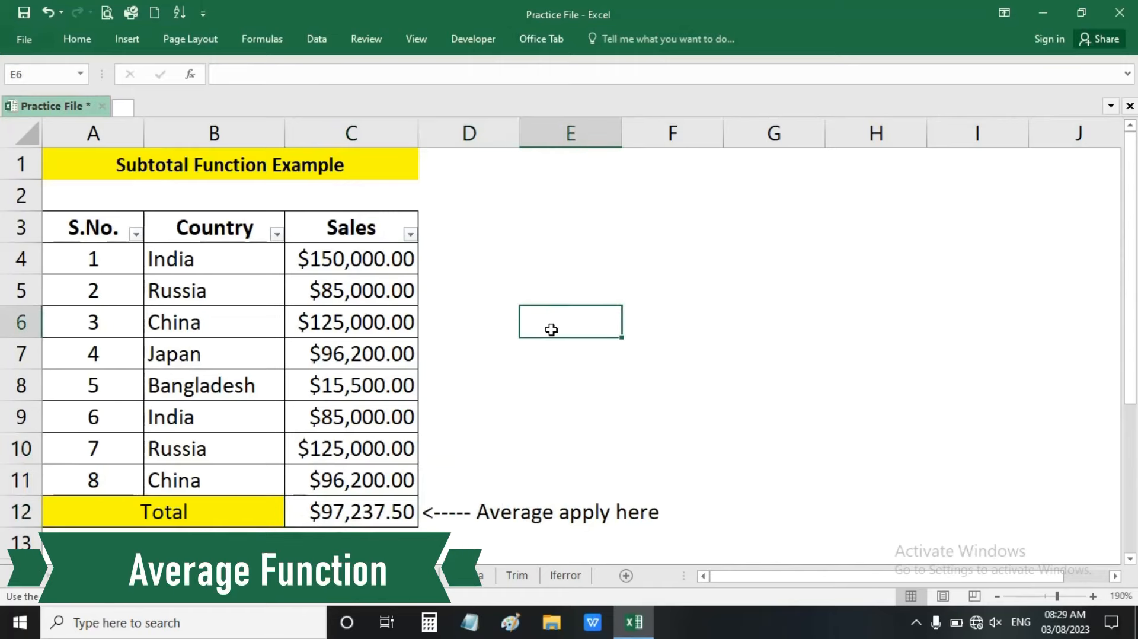
pyautogui.click(127, 155)
pyautogui.doubleClick(191, 168)
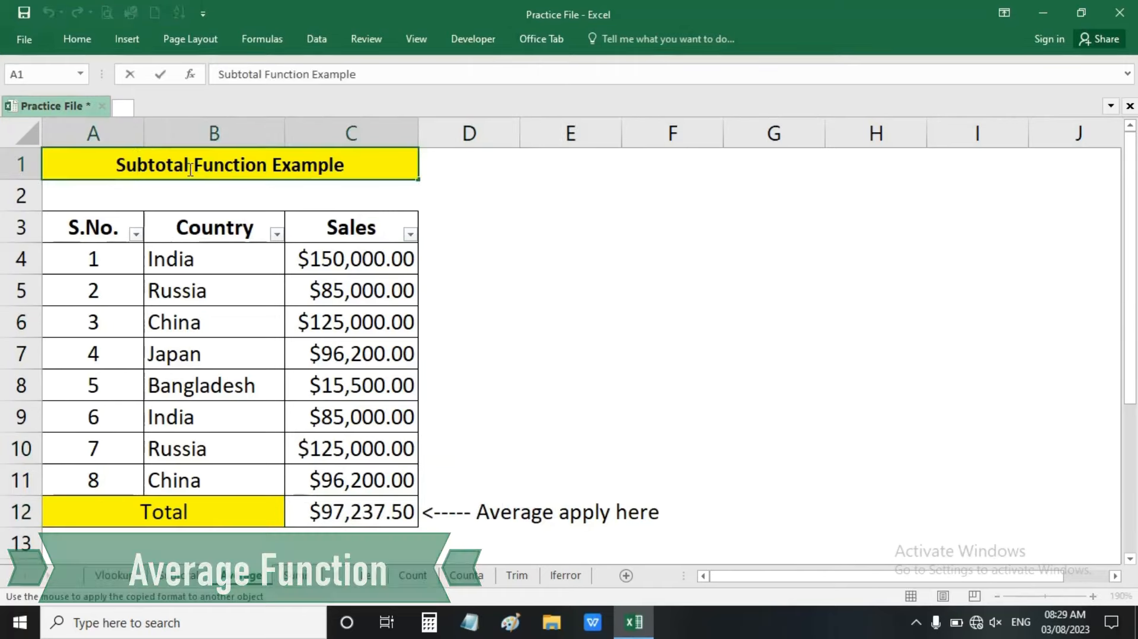
pyautogui.doubleClick(190, 168)
pyautogui.write('Average')
pyautogui.press('Return')
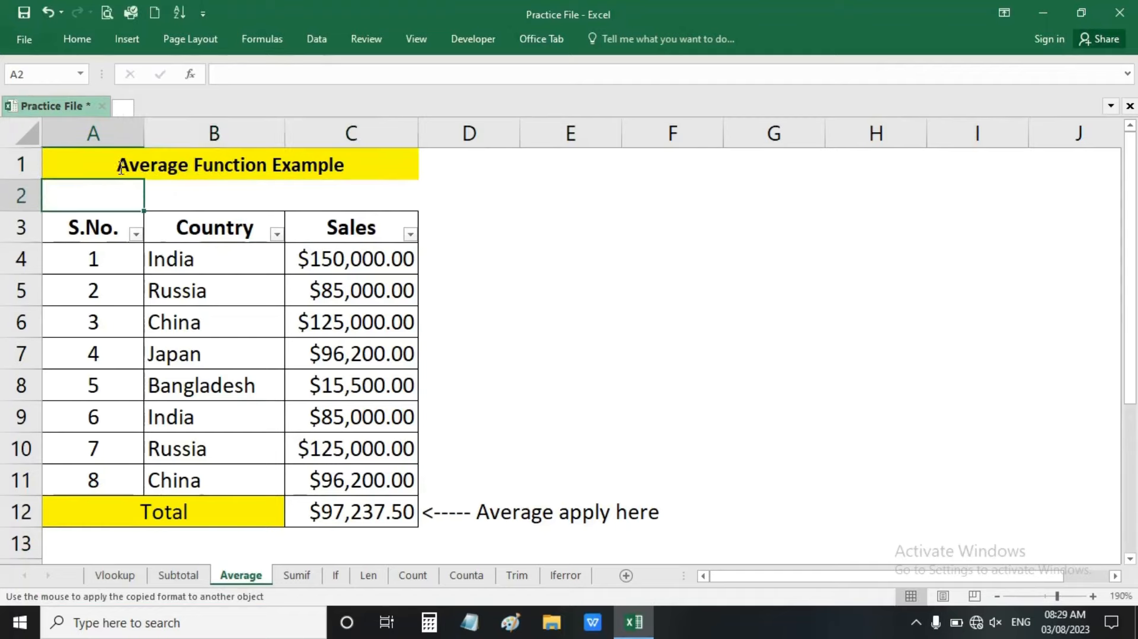
# Clear the existing result from total cell C12 and start an AVERAGE formula there
pyautogui.click(118, 169)
pyautogui.click(217, 280)
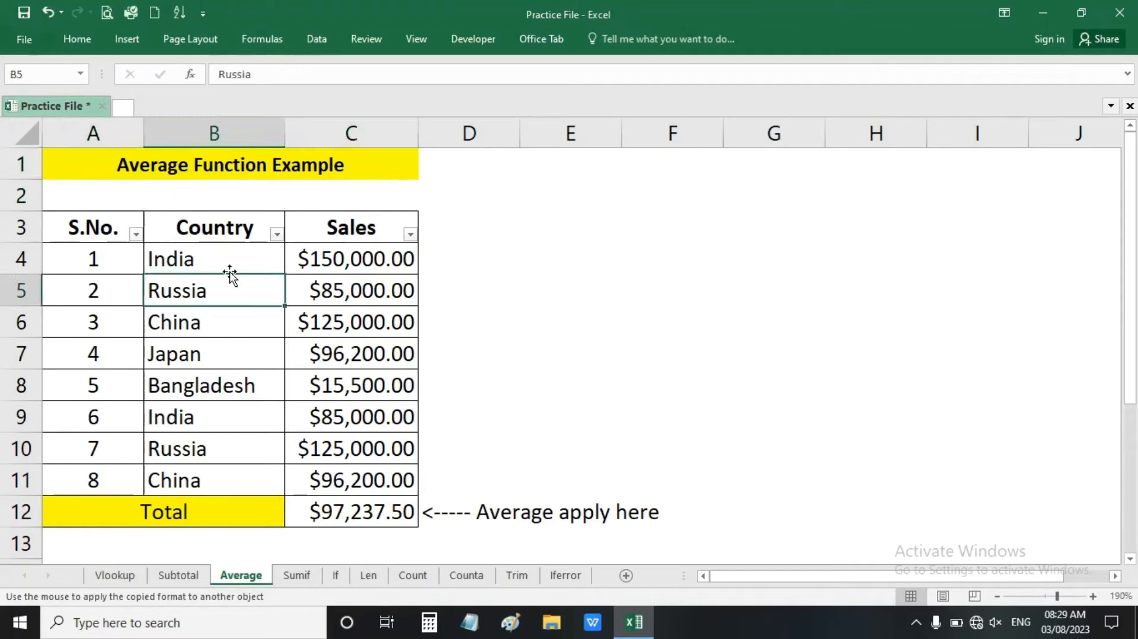
pyautogui.click(235, 331)
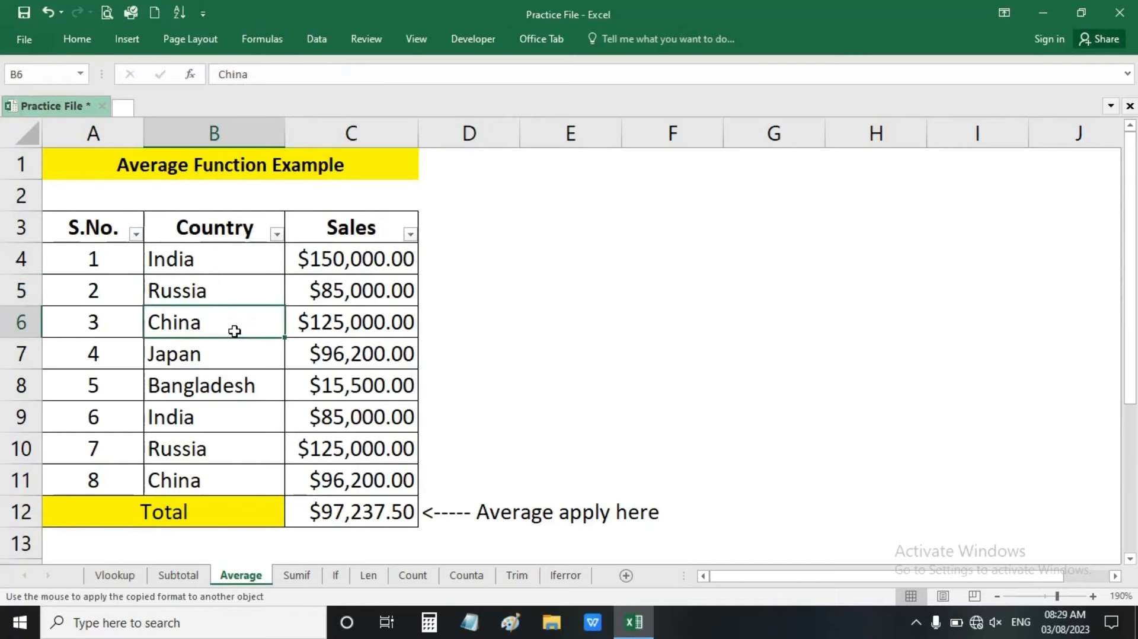
pyautogui.click(306, 505)
pyautogui.press('Delete')
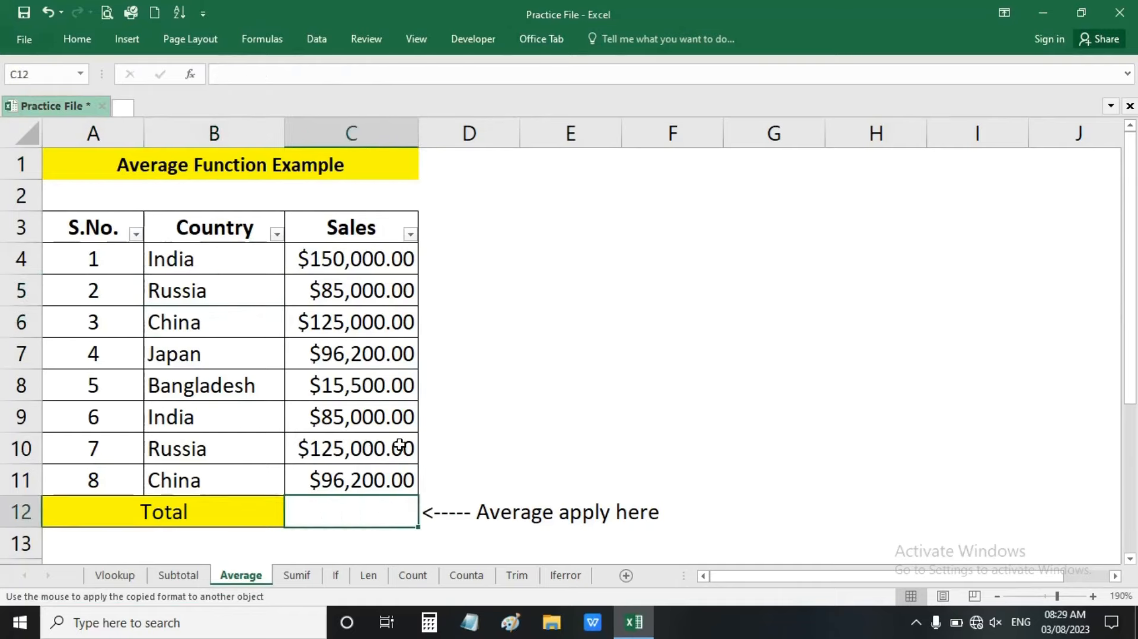
pyautogui.click(400, 445)
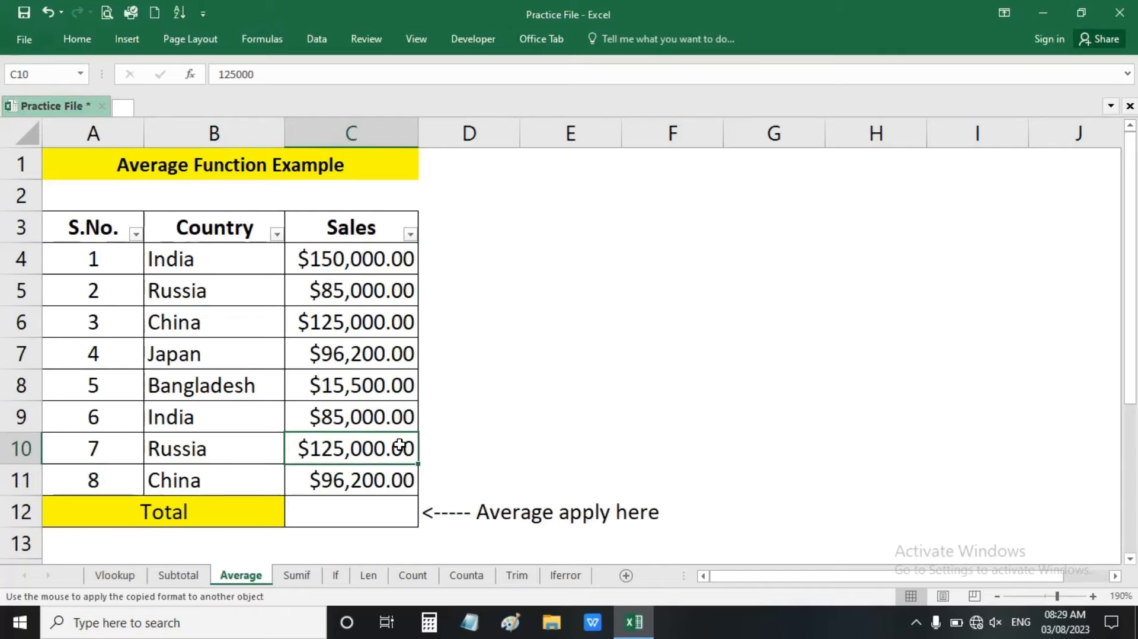
pyautogui.click(362, 509)
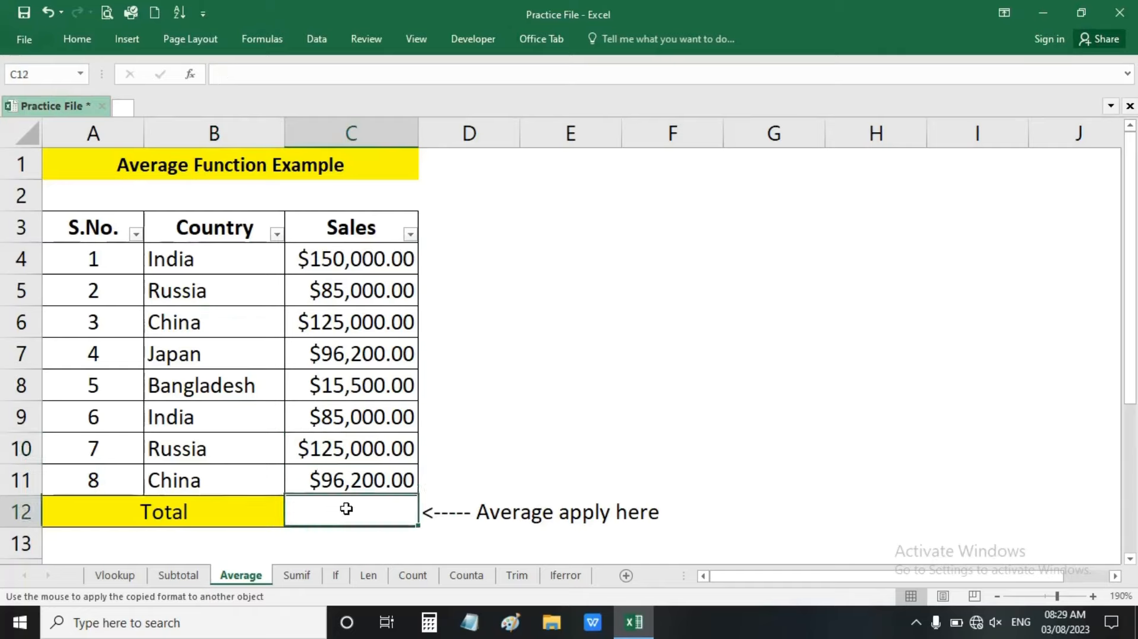
pyautogui.write('=av')
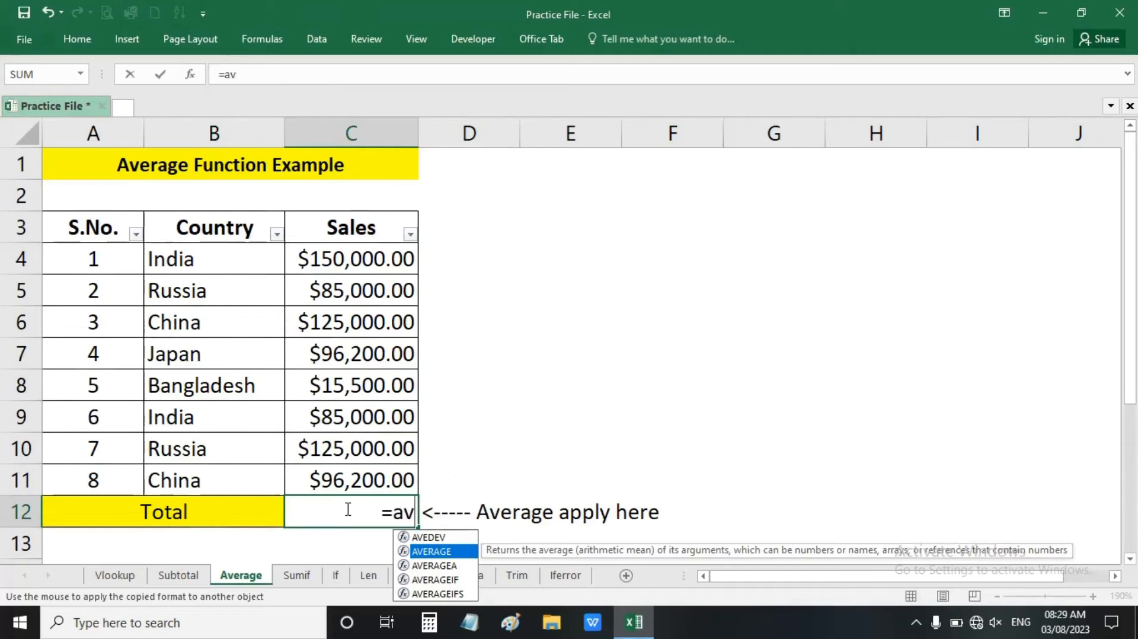
pyautogui.press('Tab')
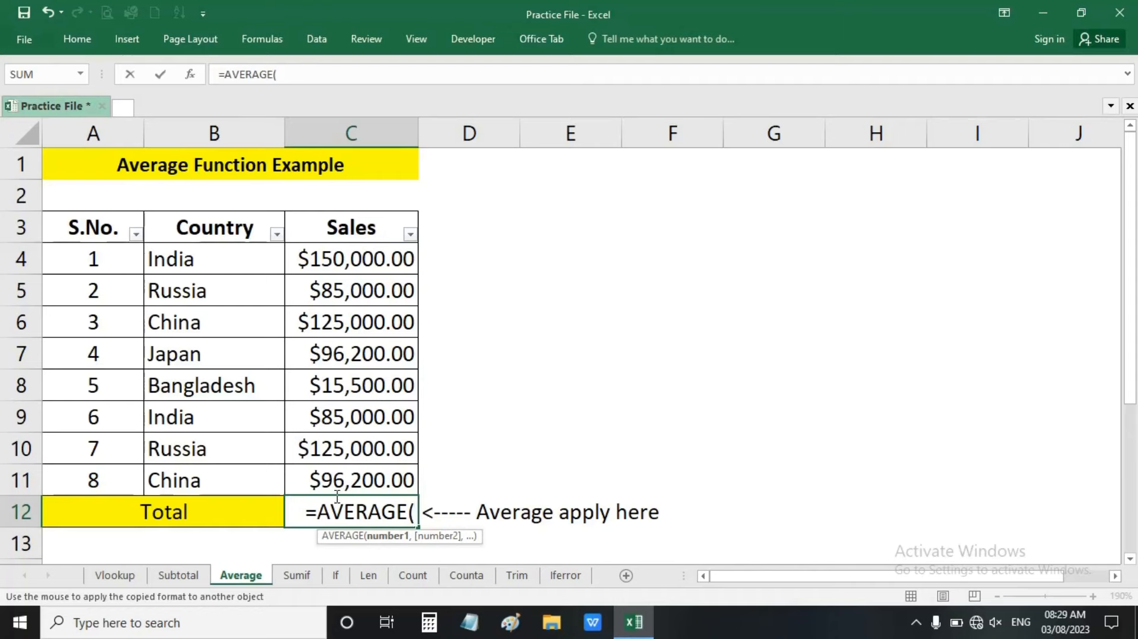
# Try C4:C11 and the country names B4:B11 as the AVERAGE argument, and remove the range from the formula
pyautogui.moveTo(339, 481); pyautogui.dragTo(342, 258)
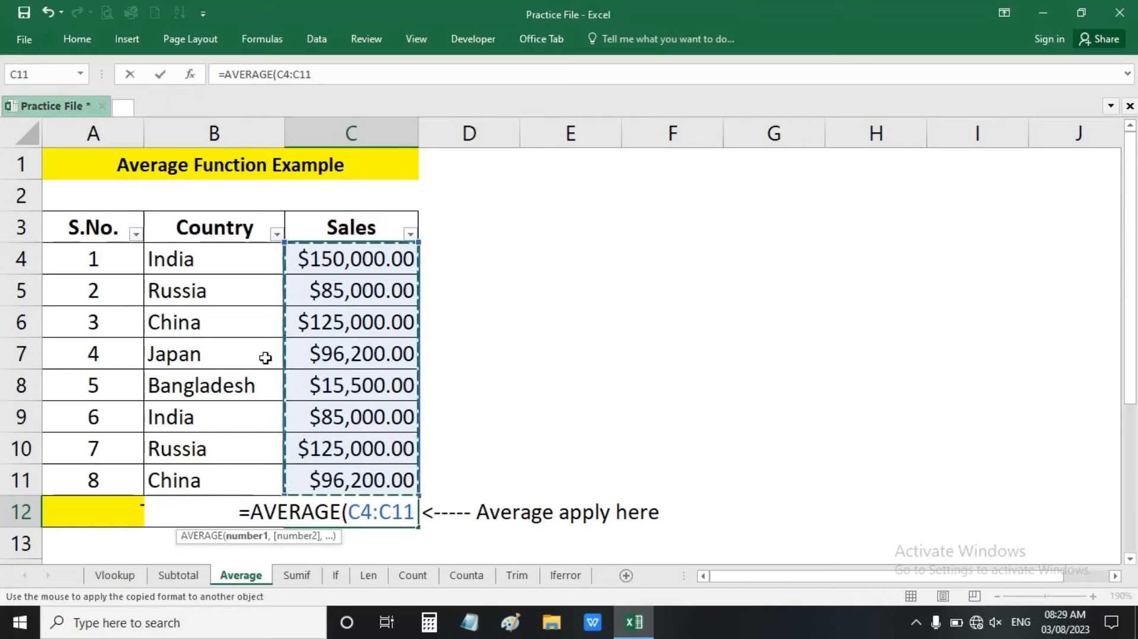
pyautogui.moveTo(217, 262); pyautogui.dragTo(214, 474)
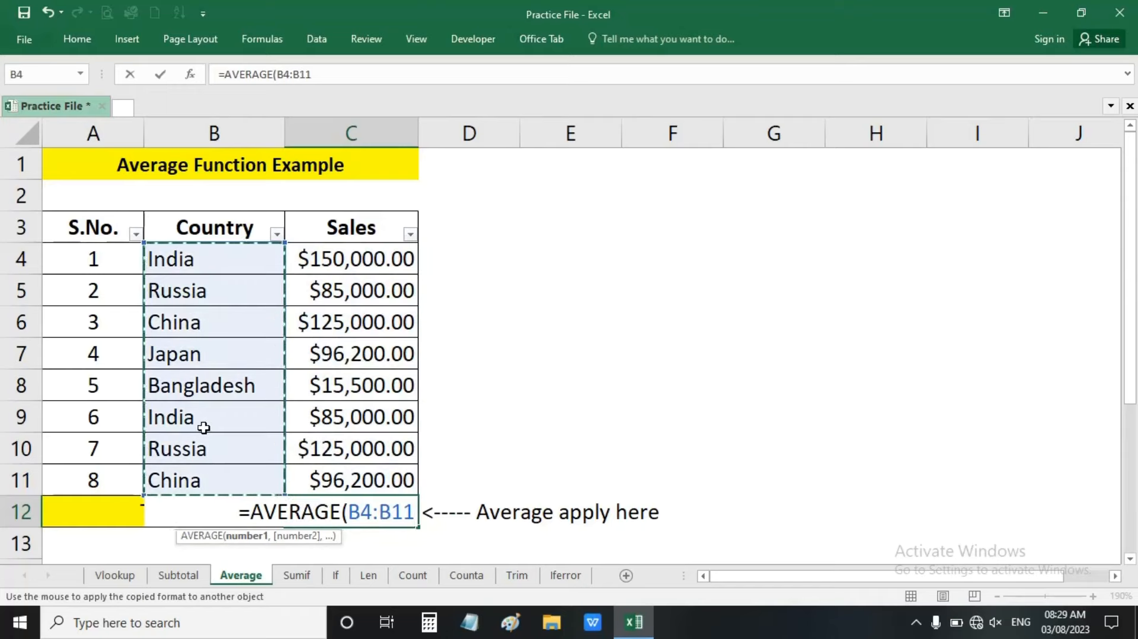
pyautogui.press('BackSpace')
pyautogui.press('BackSpace')
pyautogui.press('BackSpace')
pyautogui.press('BackSpace')
pyautogui.press('BackSpace')
pyautogui.press('BackSpace')
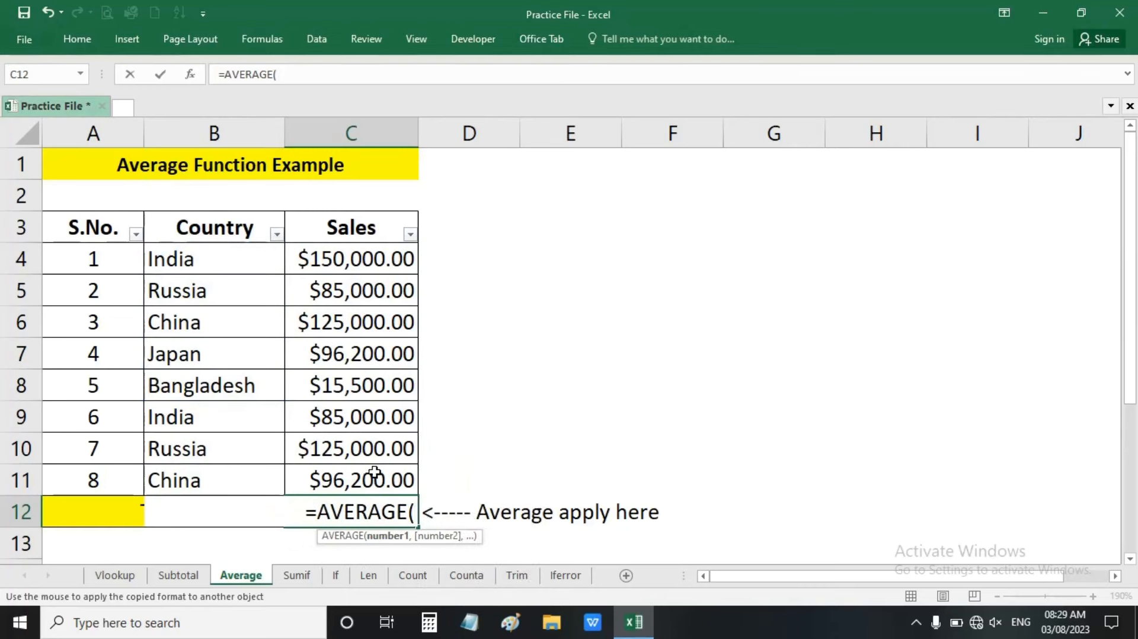
# Complete the AVERAGE formula in C12 with the absolute range $C$4:$C$11 and check it against the selected sales values
pyautogui.moveTo(377, 477); pyautogui.dragTo(367, 246)
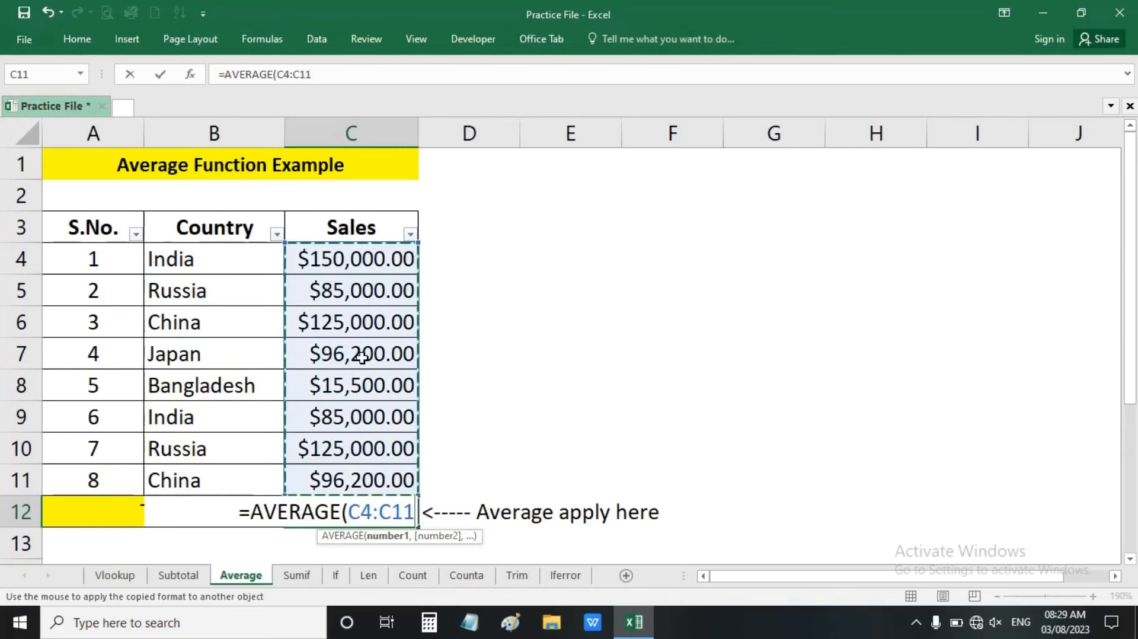
pyautogui.press('F4')
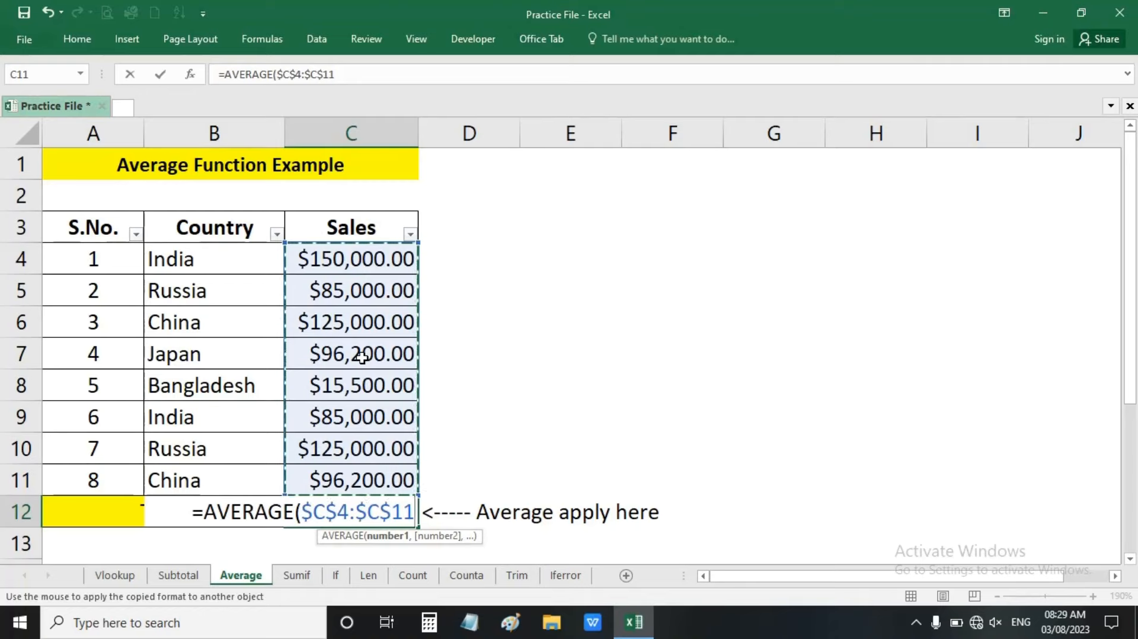
pyautogui.write(')')
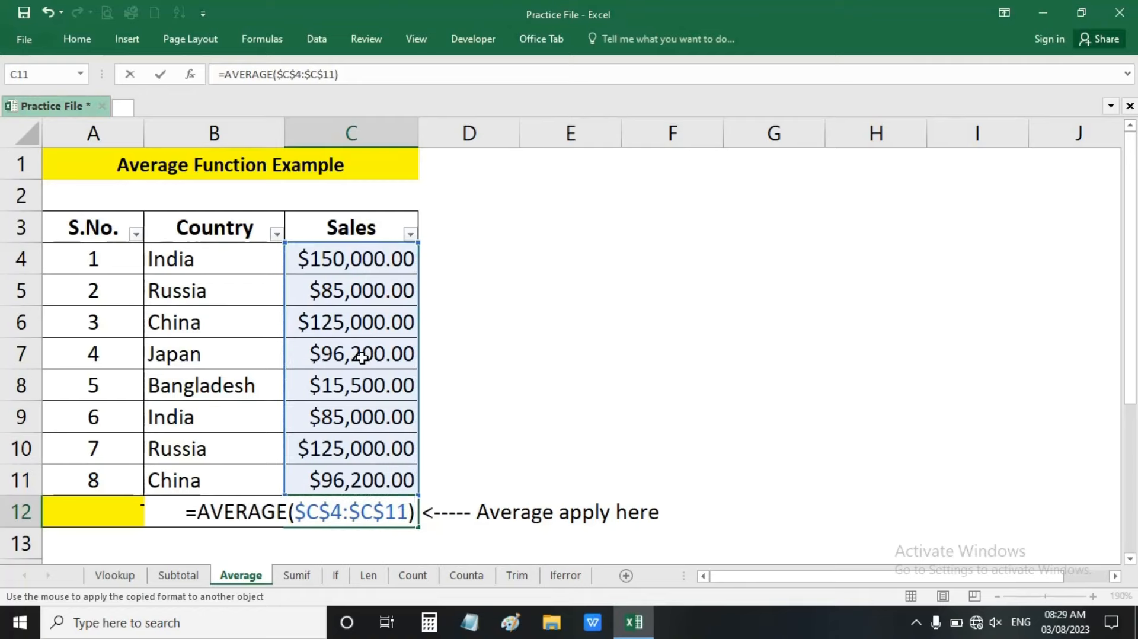
pyautogui.press('Return')
pyautogui.moveTo(353, 479); pyautogui.dragTo(350, 257)
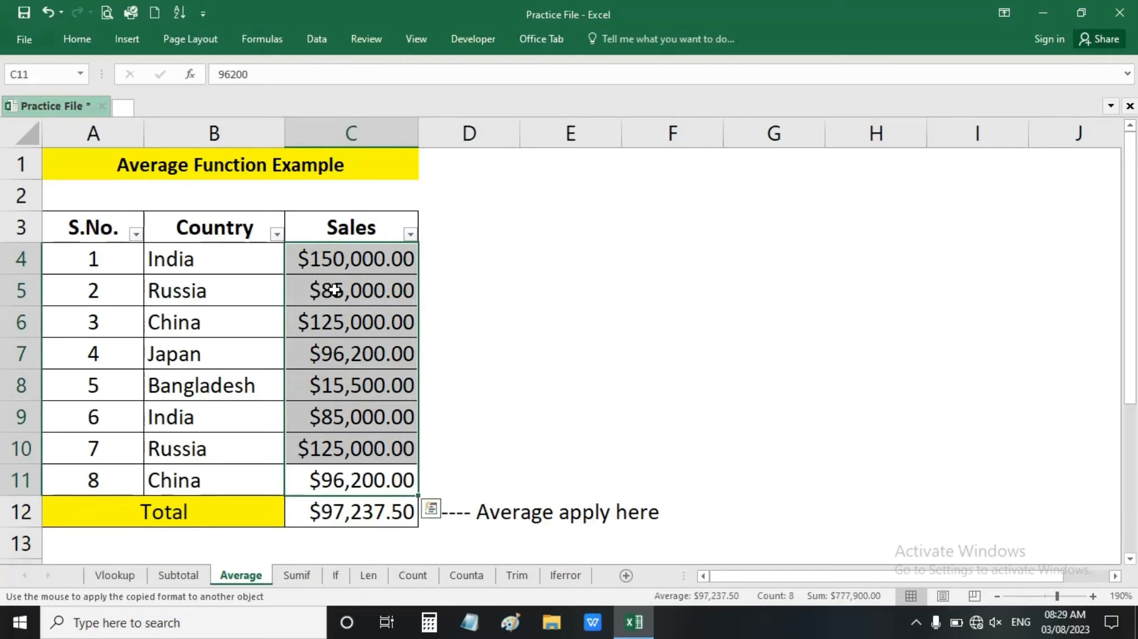
pyautogui.click(353, 504)
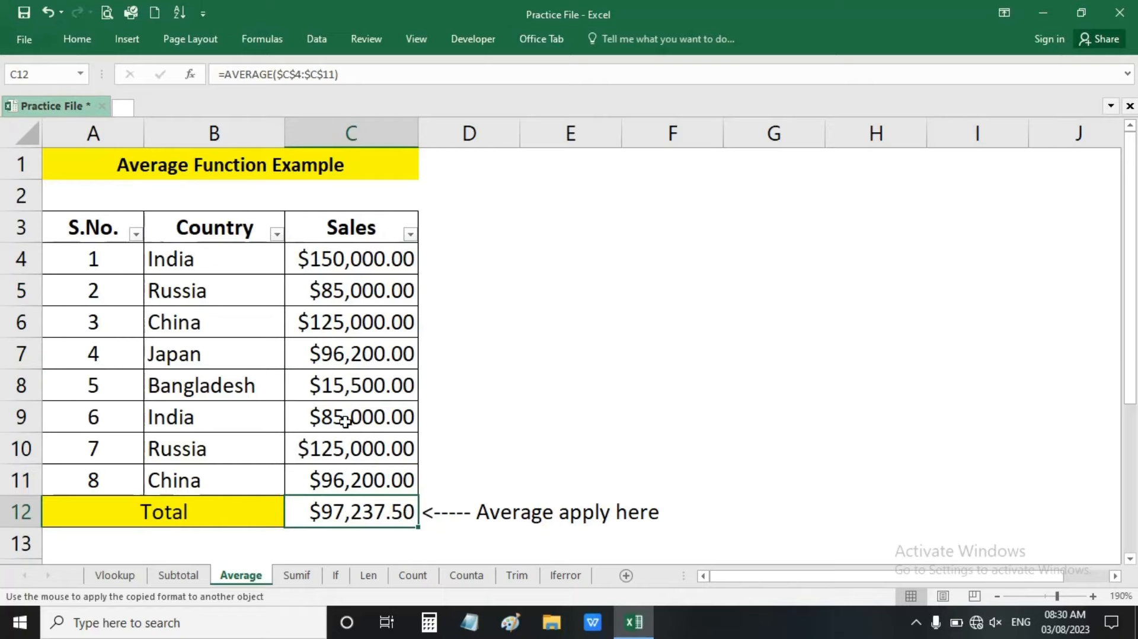
# On the Sumif sheet, change the title in A1 to Sumif Function Example
pyautogui.click(295, 576)
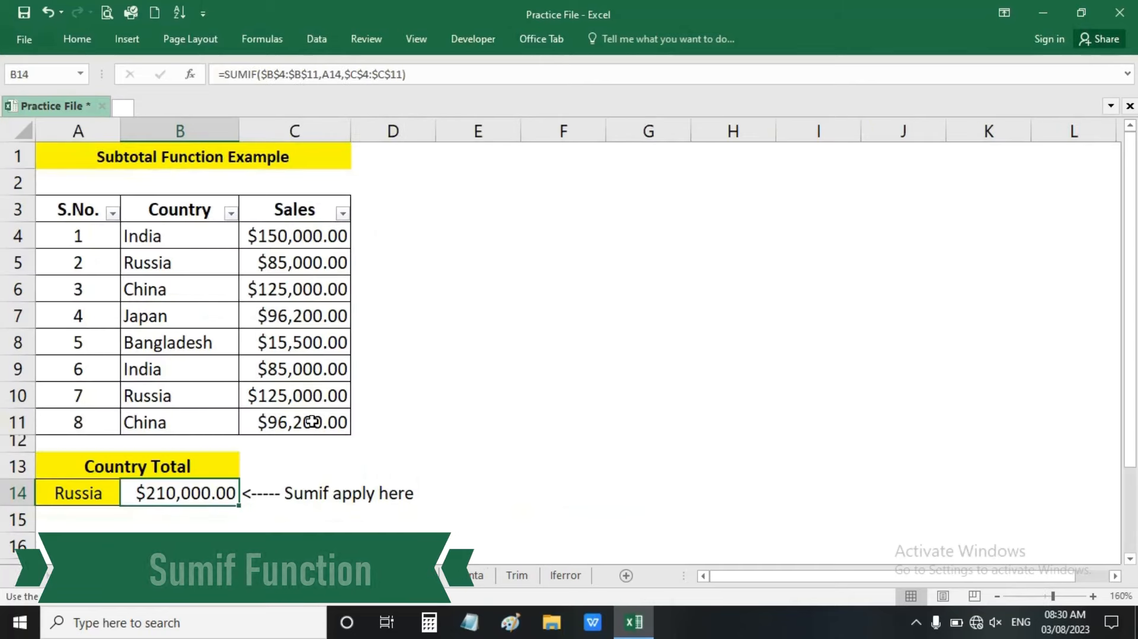
pyautogui.click(327, 461)
pyautogui.click(123, 155)
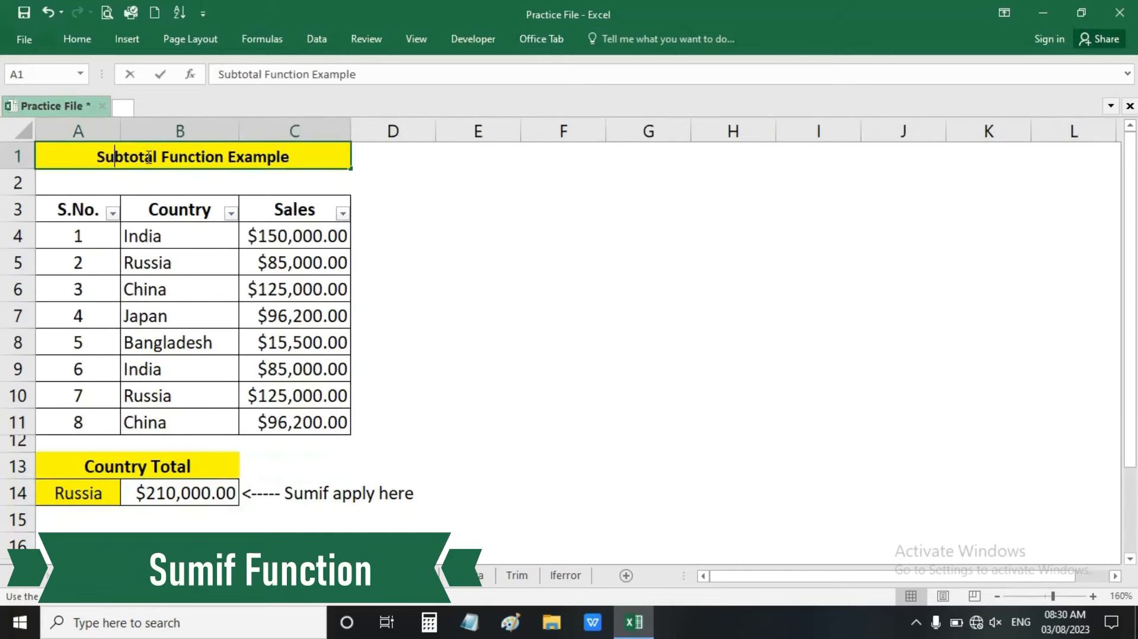
pyautogui.moveTo(159, 156); pyautogui.dragTo(101, 154)
pyautogui.write('Sumif')
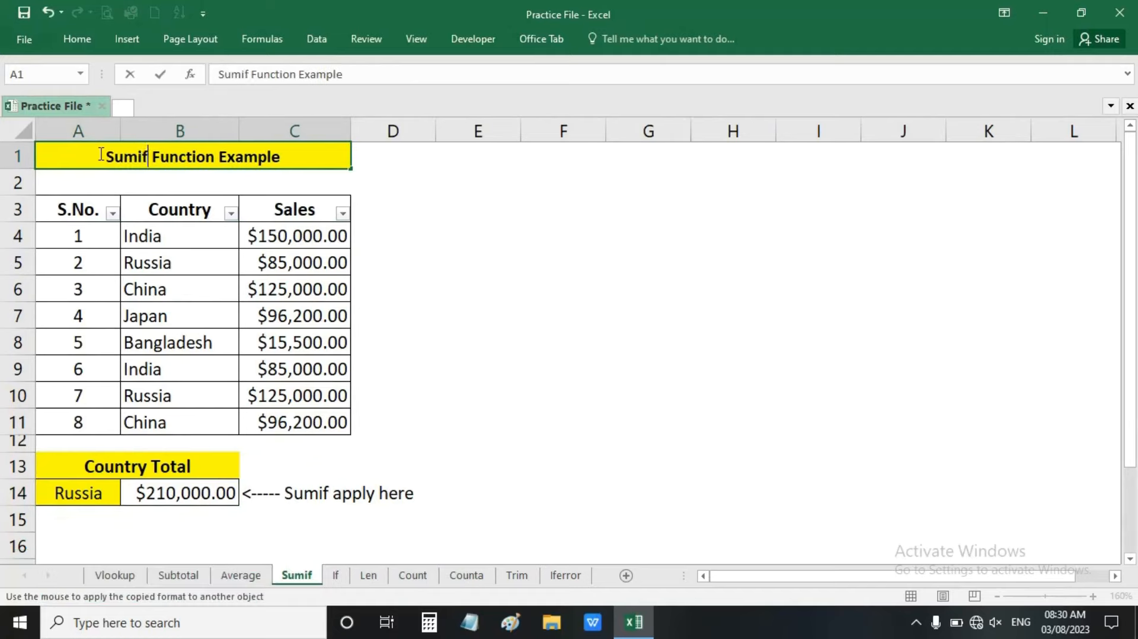
pyautogui.press('Return')
pyautogui.click(100, 154)
# Review the S.No., Country and Sales columns of the sales table
pyautogui.click(373, 228)
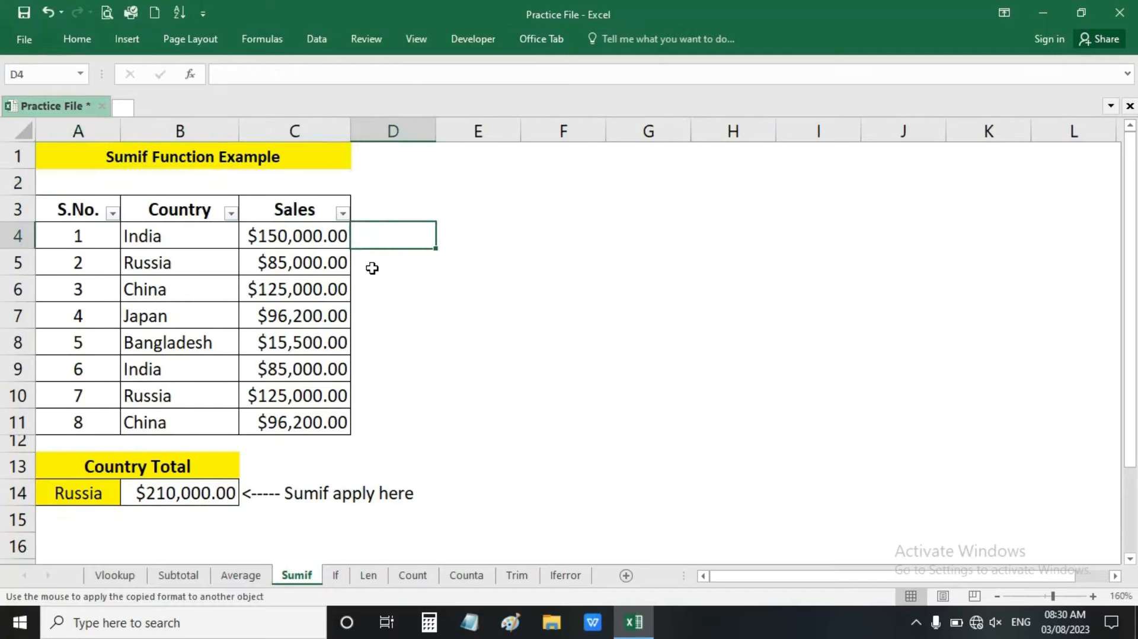
pyautogui.click(372, 268)
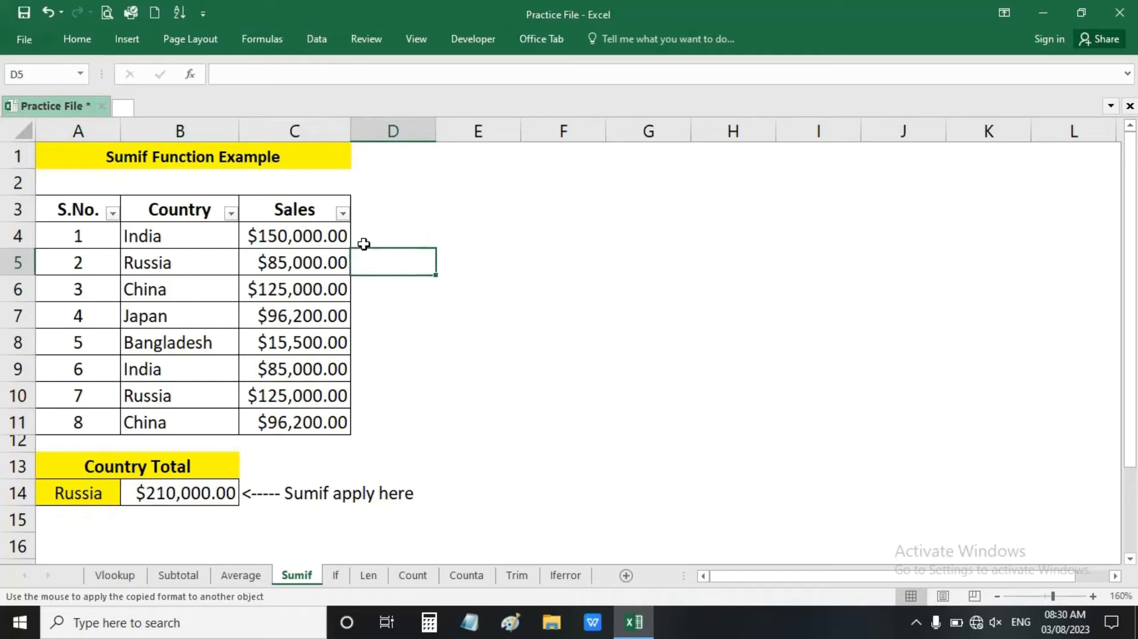
pyautogui.click(415, 302)
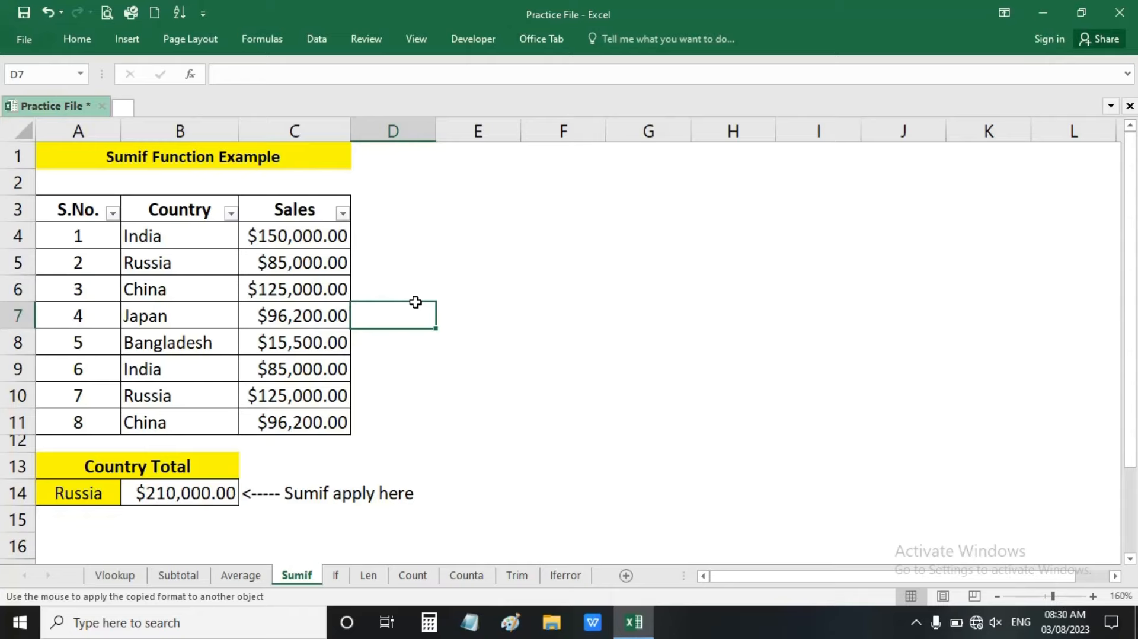
pyautogui.click(91, 230)
pyautogui.click(86, 218)
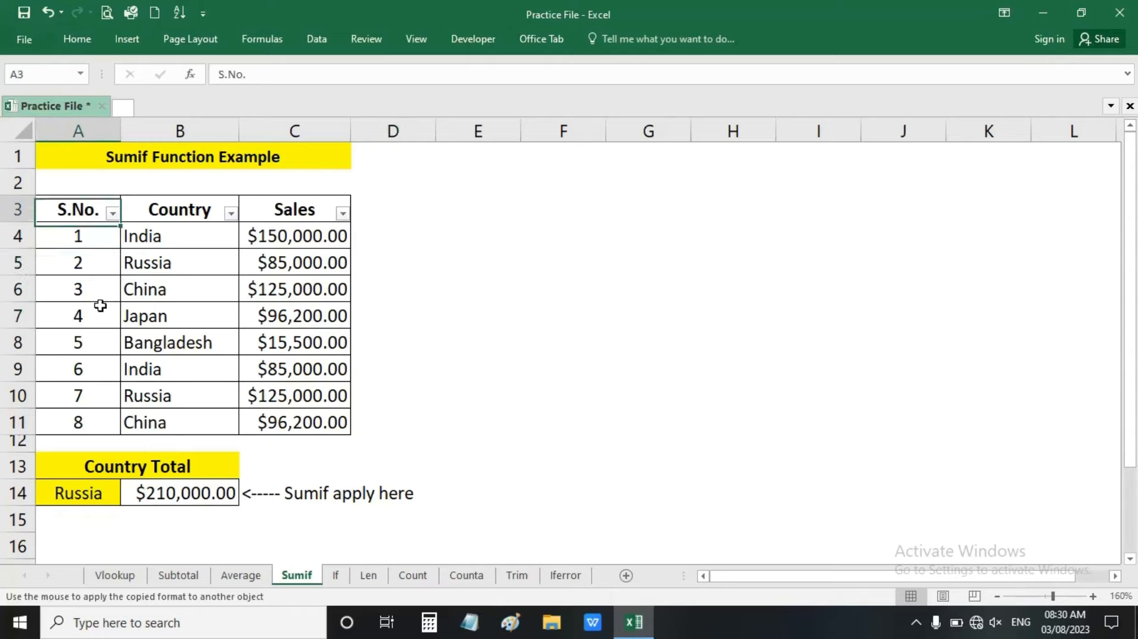
pyautogui.moveTo(86, 218); pyautogui.dragTo(81, 397)
pyautogui.moveTo(183, 229); pyautogui.dragTo(183, 397)
pyautogui.moveTo(287, 234); pyautogui.dragTo(297, 386)
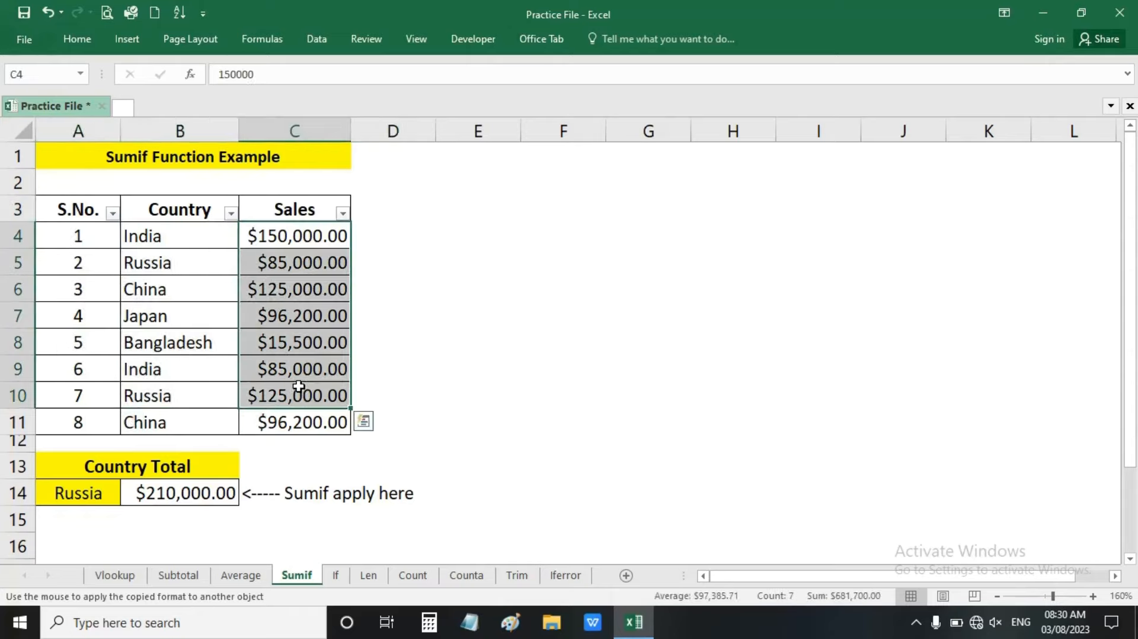
# Clear the existing SUMIF result from B14 and check the criterion country in A14
pyautogui.click(176, 505)
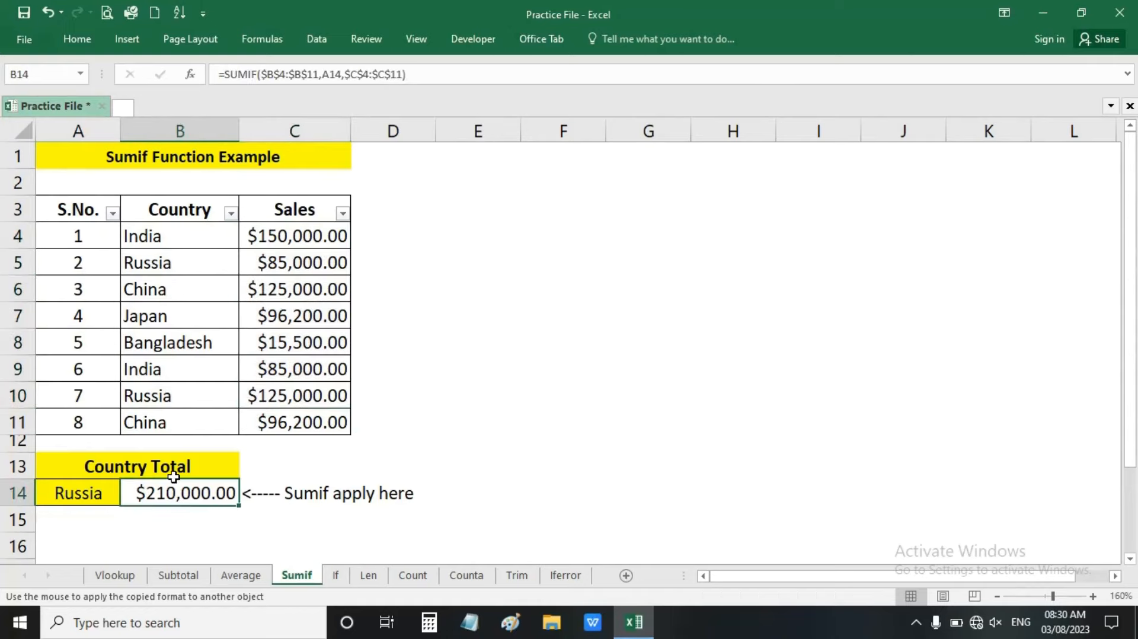
pyautogui.press('Delete')
pyautogui.click(70, 491)
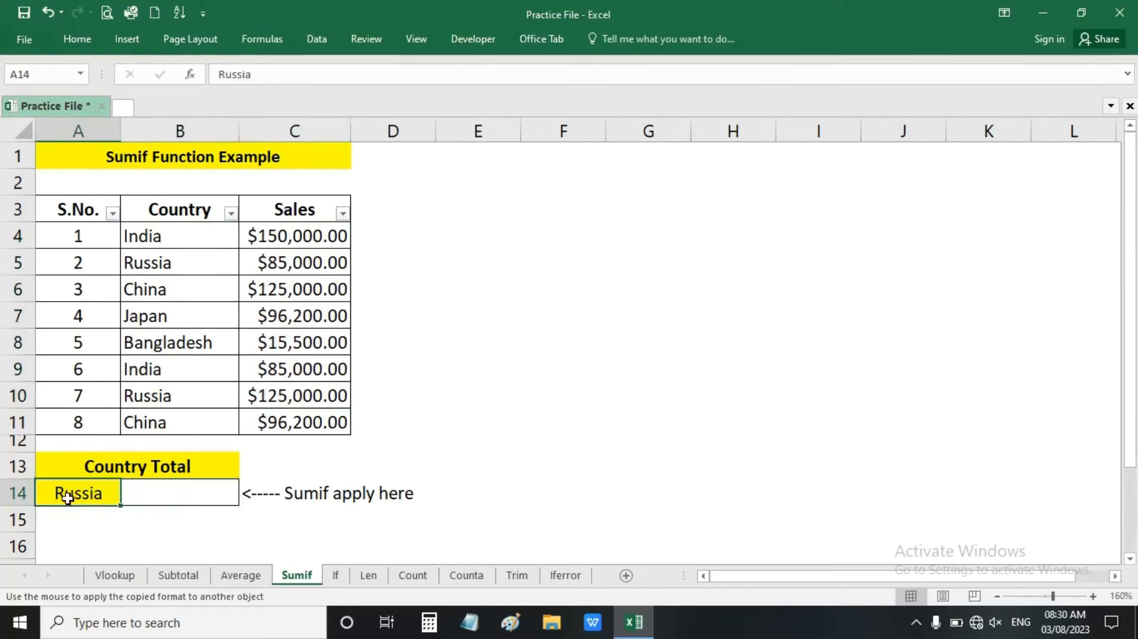
pyautogui.click(154, 497)
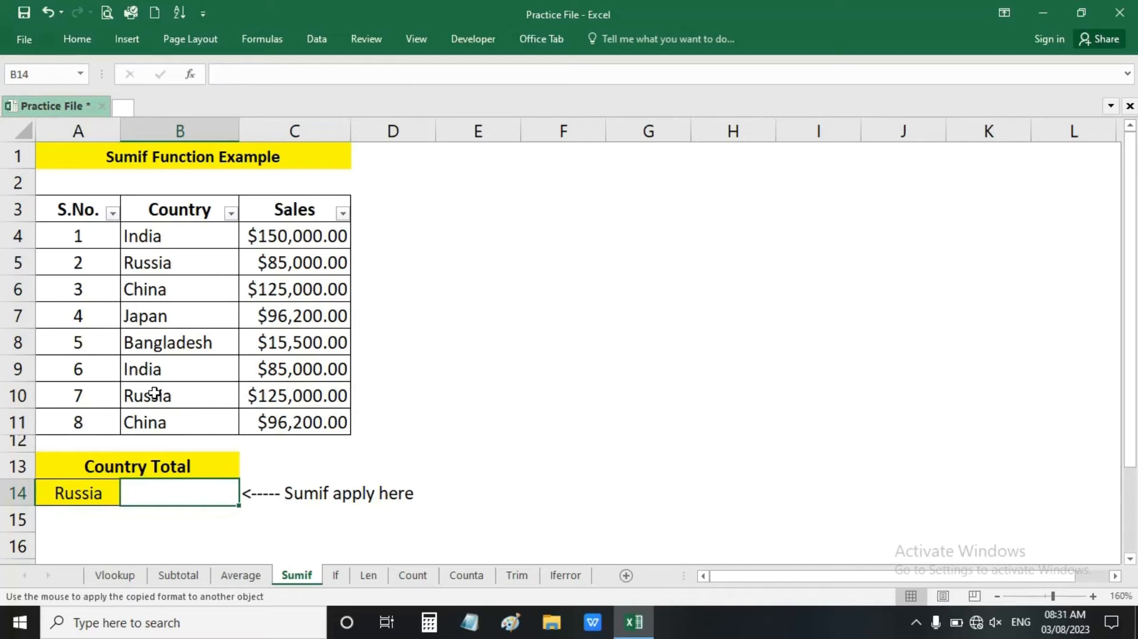
# Examine the Russia entries in rows 5 and 10 together with their sales amounts in C5 and C10
pyautogui.click(162, 262)
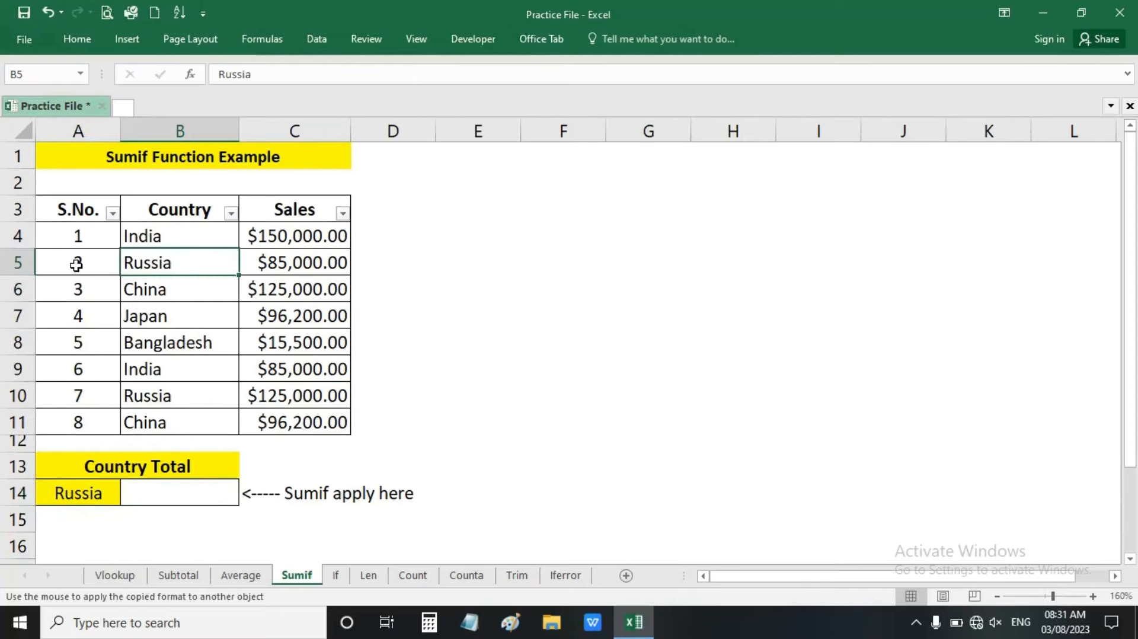
pyautogui.moveTo(79, 261); pyautogui.dragTo(147, 266)
pyautogui.moveTo(76, 390); pyautogui.dragTo(157, 393)
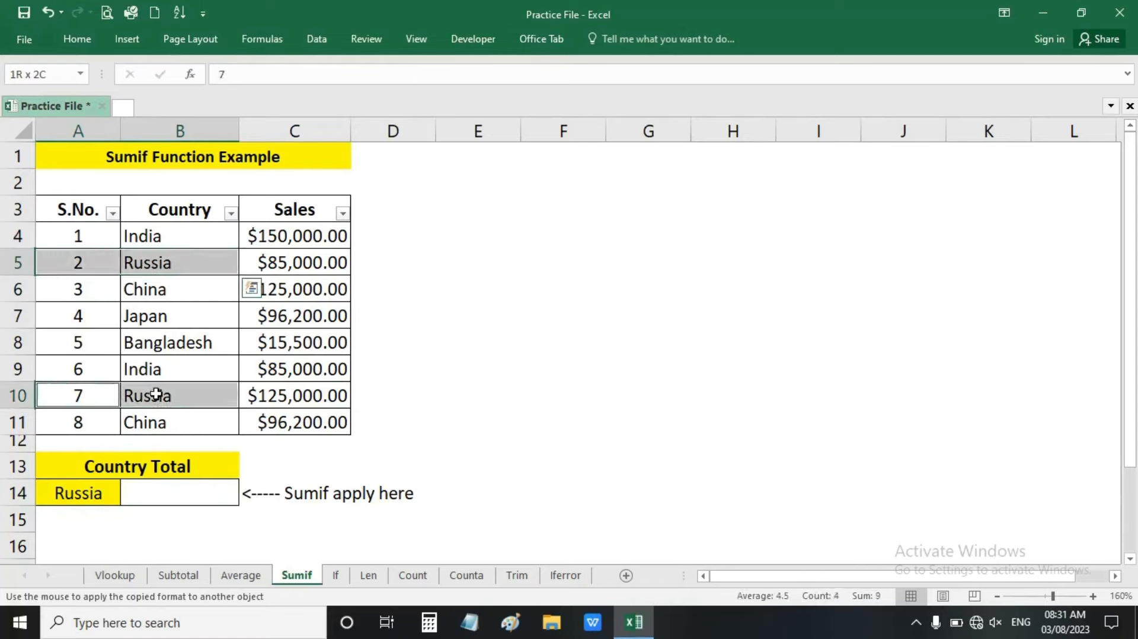
pyautogui.click(274, 396)
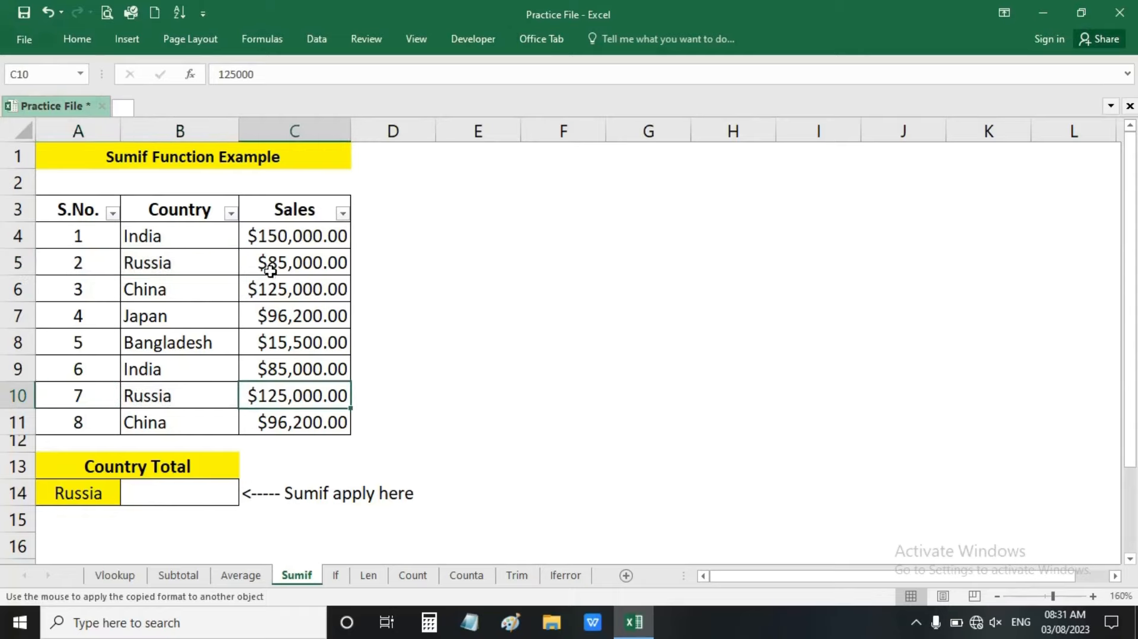
pyautogui.keyDown('ctrl'); pyautogui.click(273, 261); pyautogui.keyUp('ctrl')
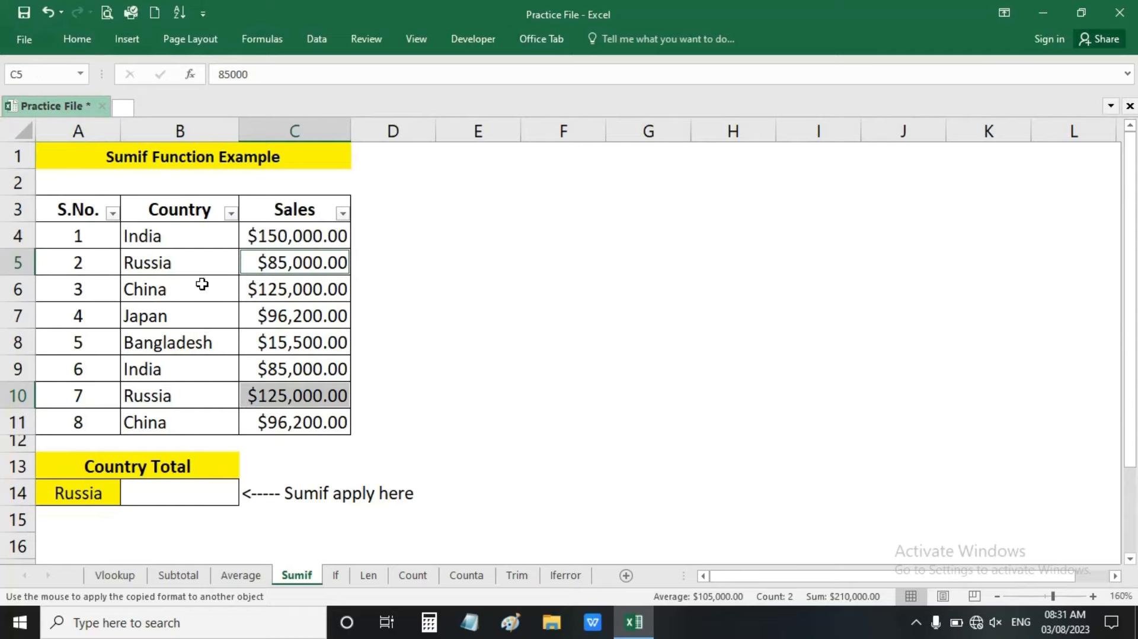
# Start a SUMIF formula in B14 with the country names as the absolute criteria range $B$4:$B$11
pyautogui.click(196, 492)
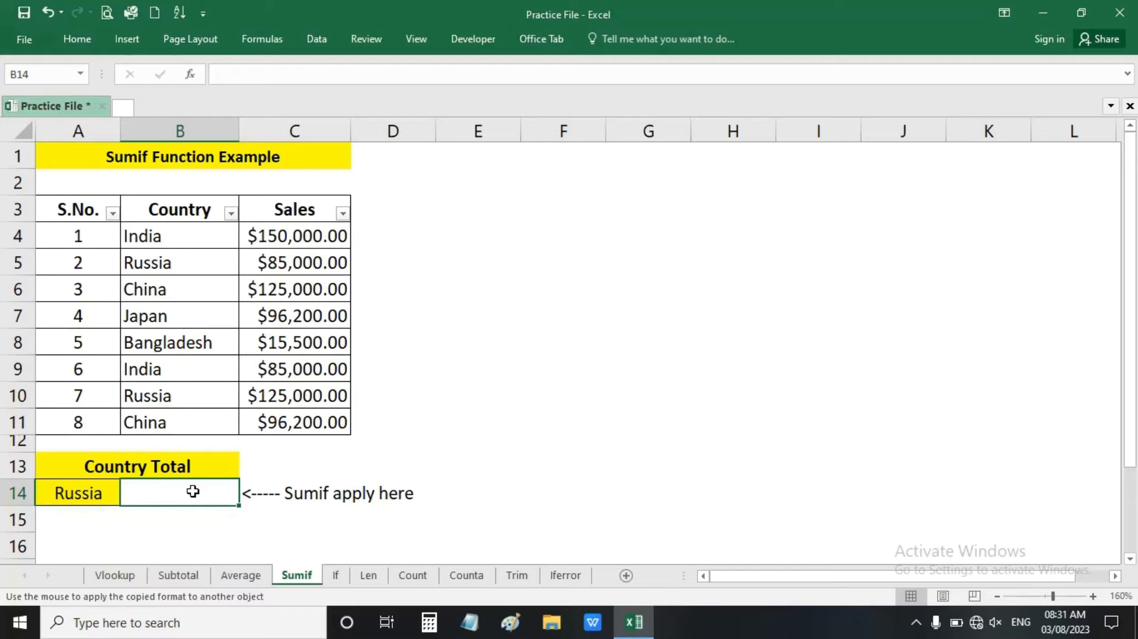
pyautogui.write('=sum')
pyautogui.press('Down')
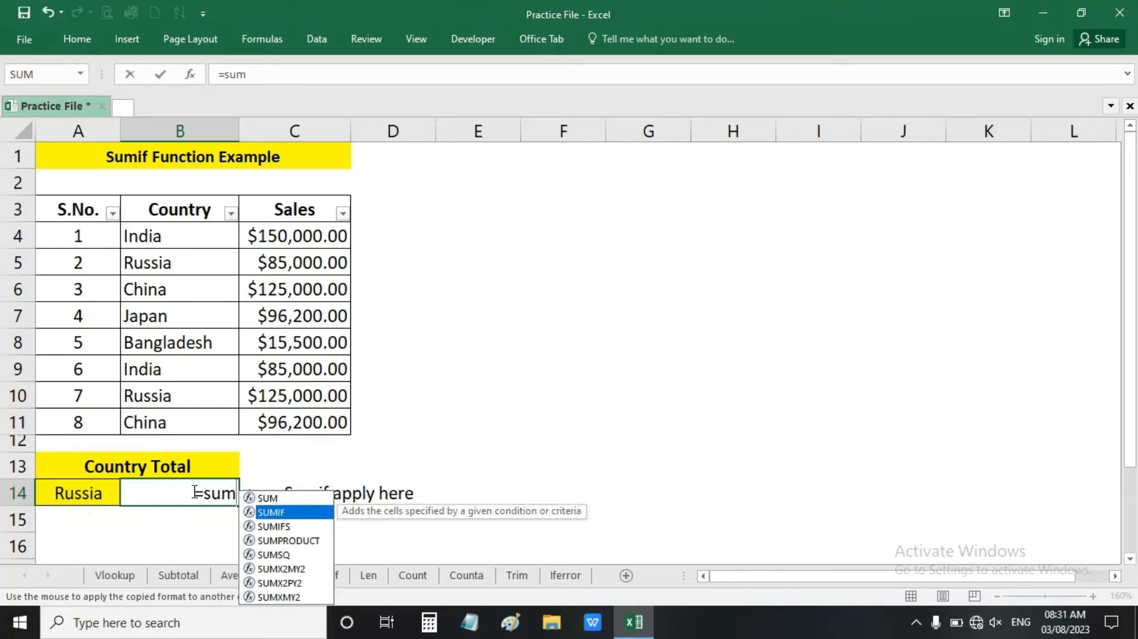
pyautogui.press('Tab')
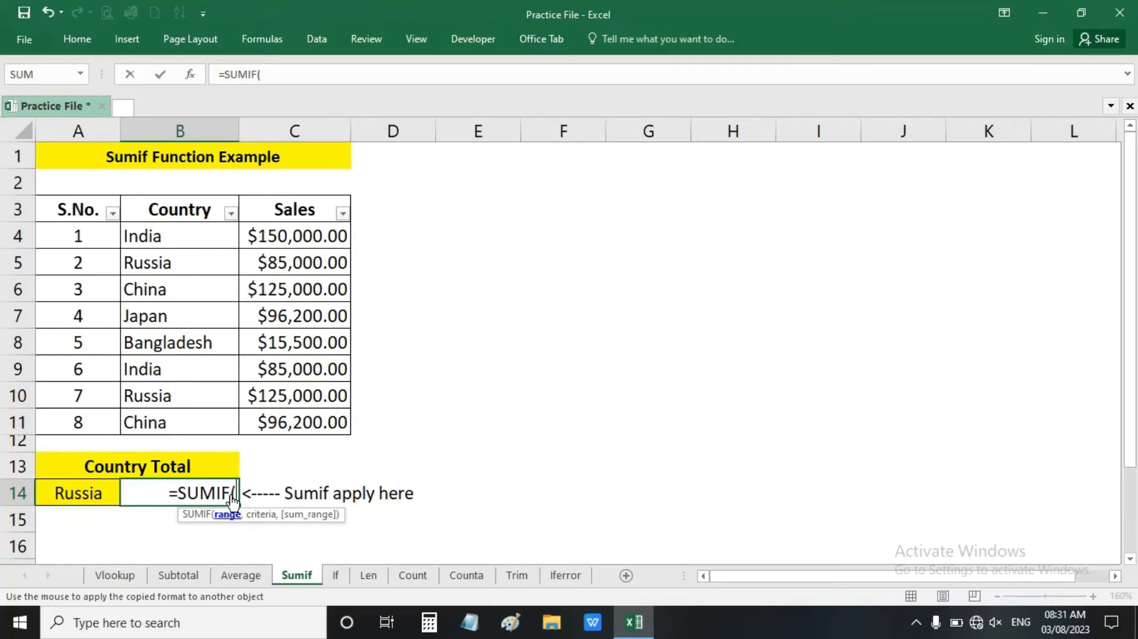
pyautogui.moveTo(181, 231); pyautogui.dragTo(218, 423)
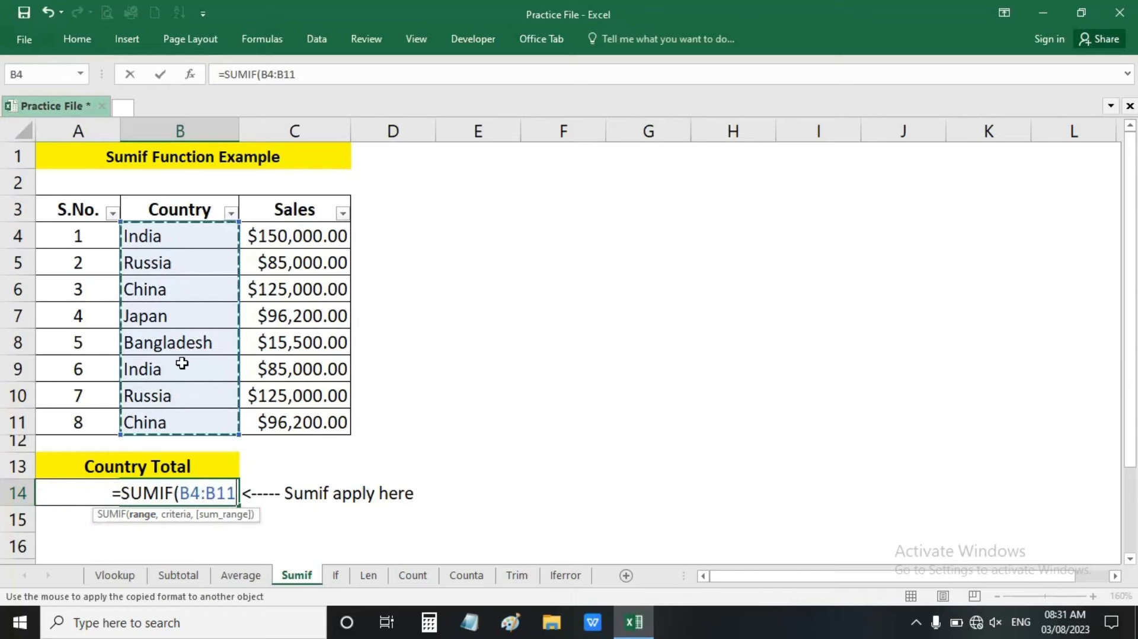
pyautogui.press('F4')
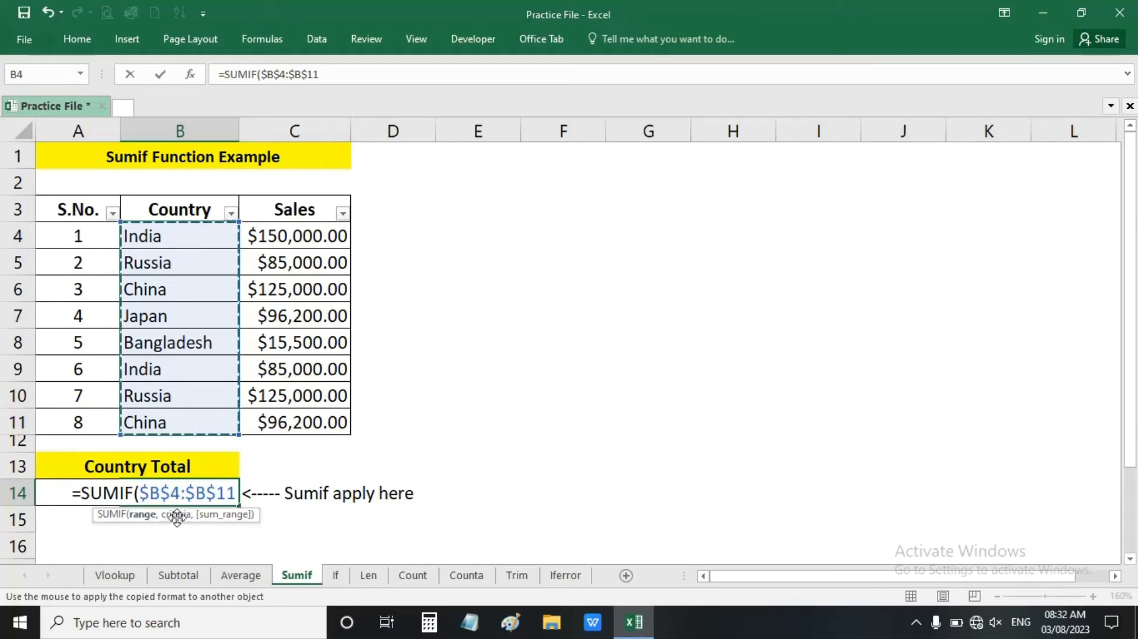
pyautogui.write(',')
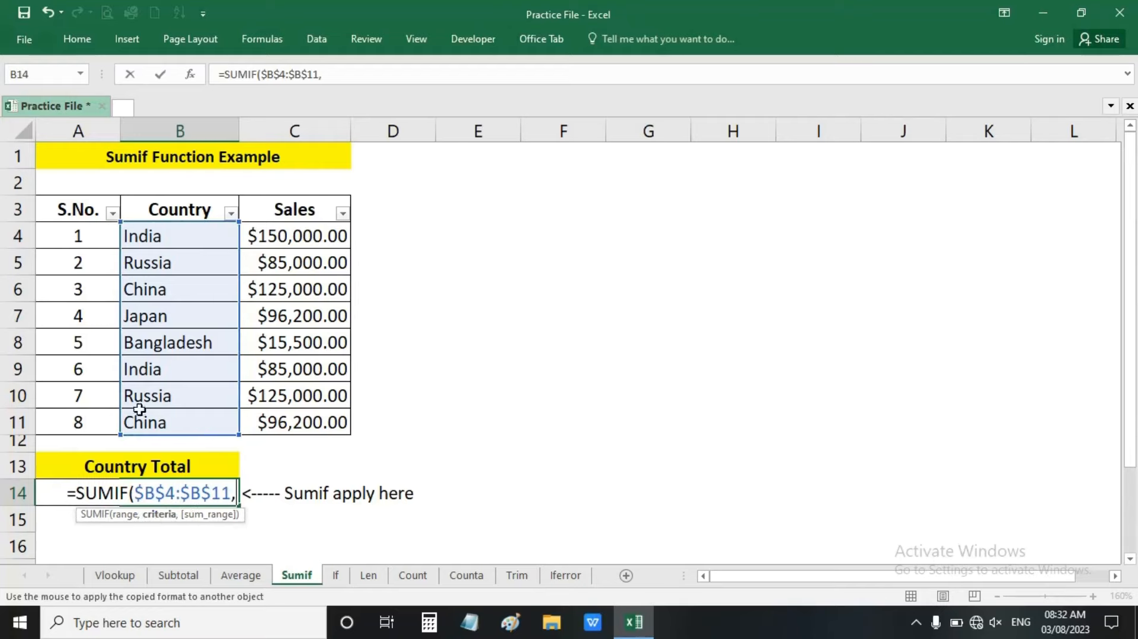
# Set the SUMIF criteria argument to the country in A14 as the absolute reference $A$14
pyautogui.click(50, 469)
pyautogui.press('Down')
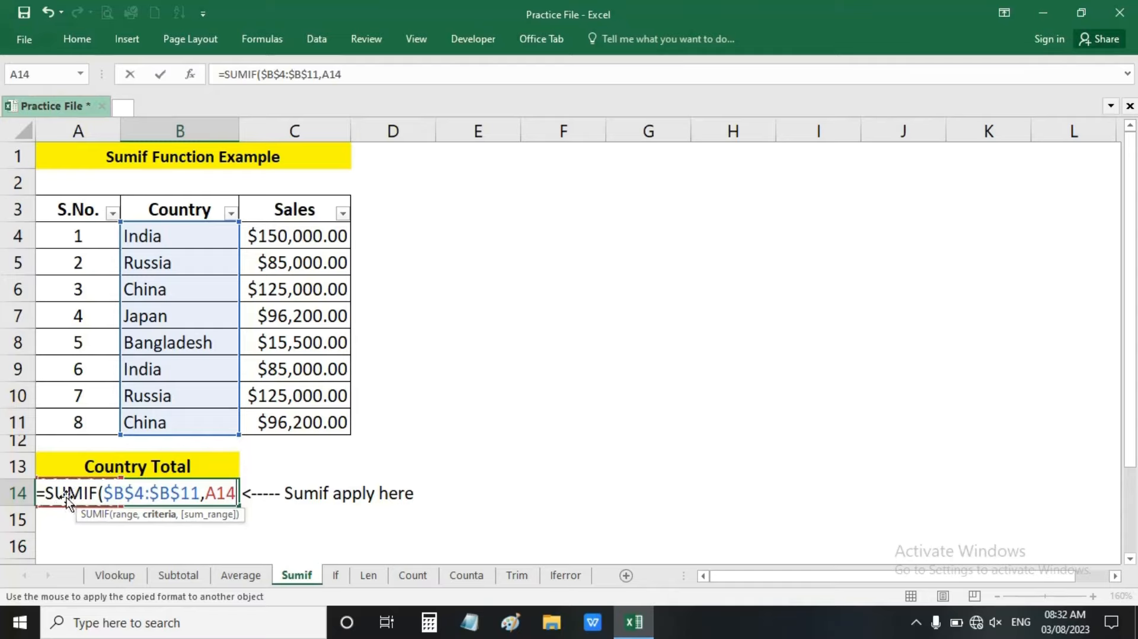
pyautogui.click(62, 463)
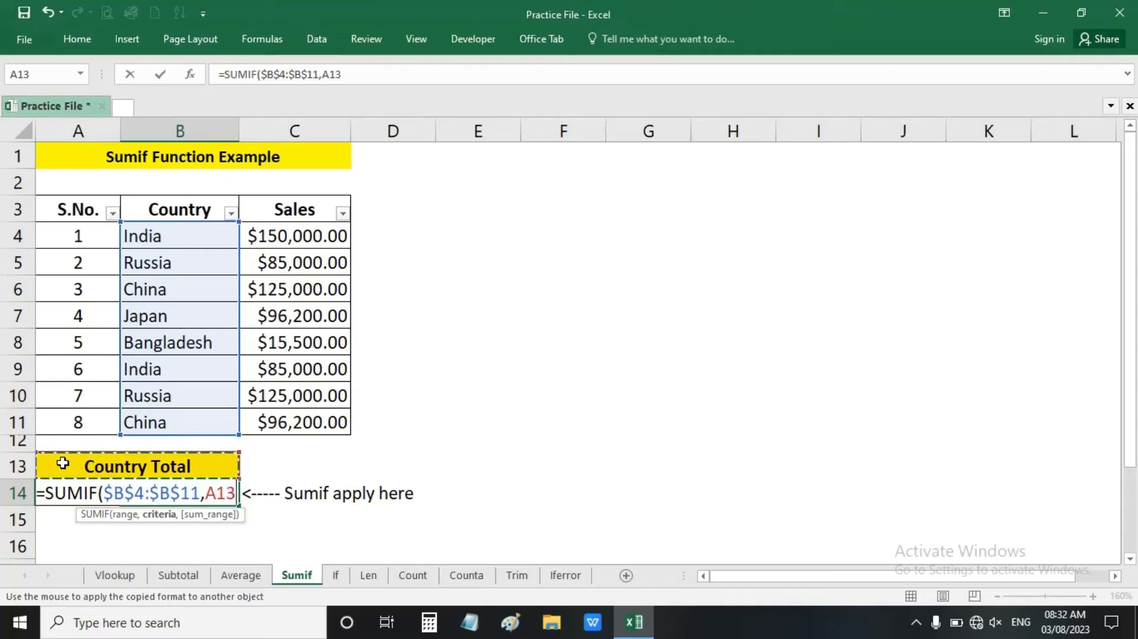
pyautogui.press('Down')
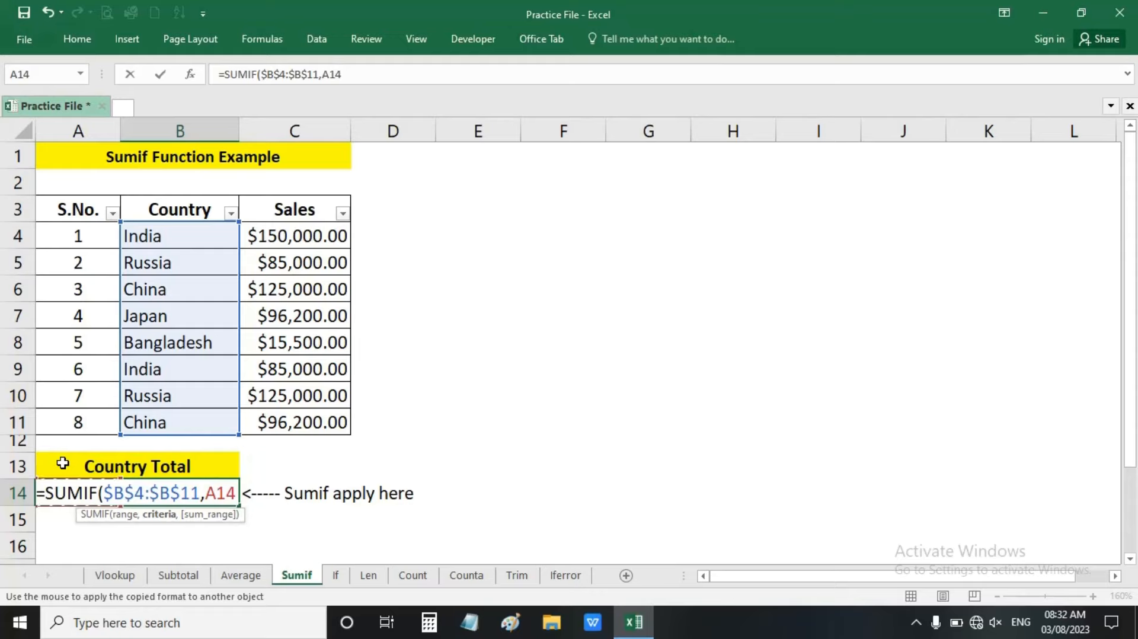
pyautogui.press('F4')
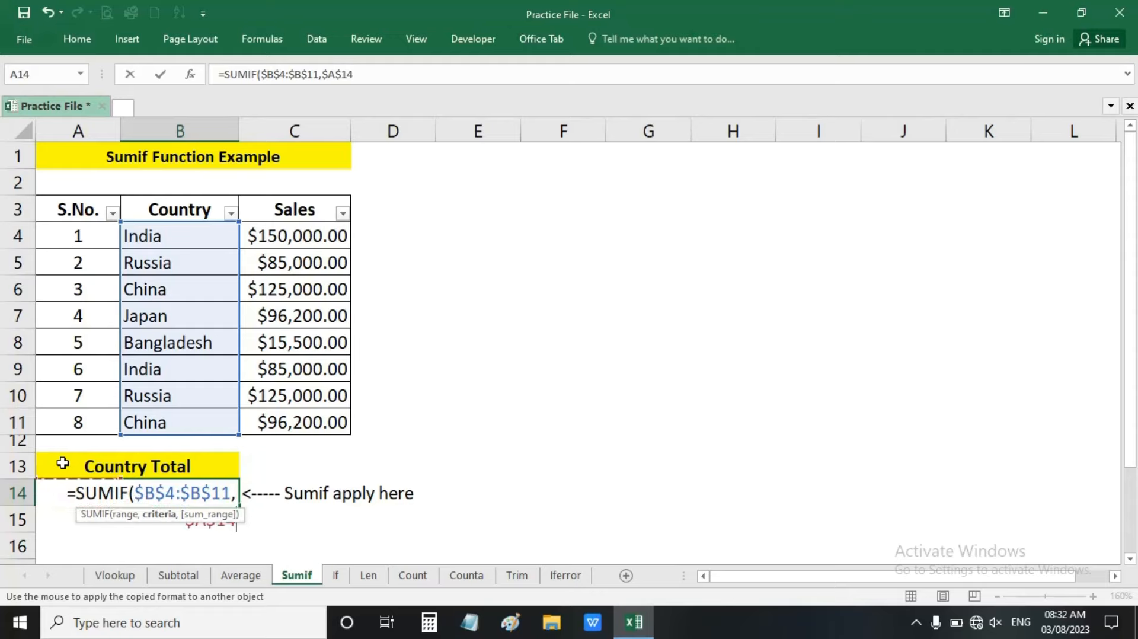
pyautogui.write(',')
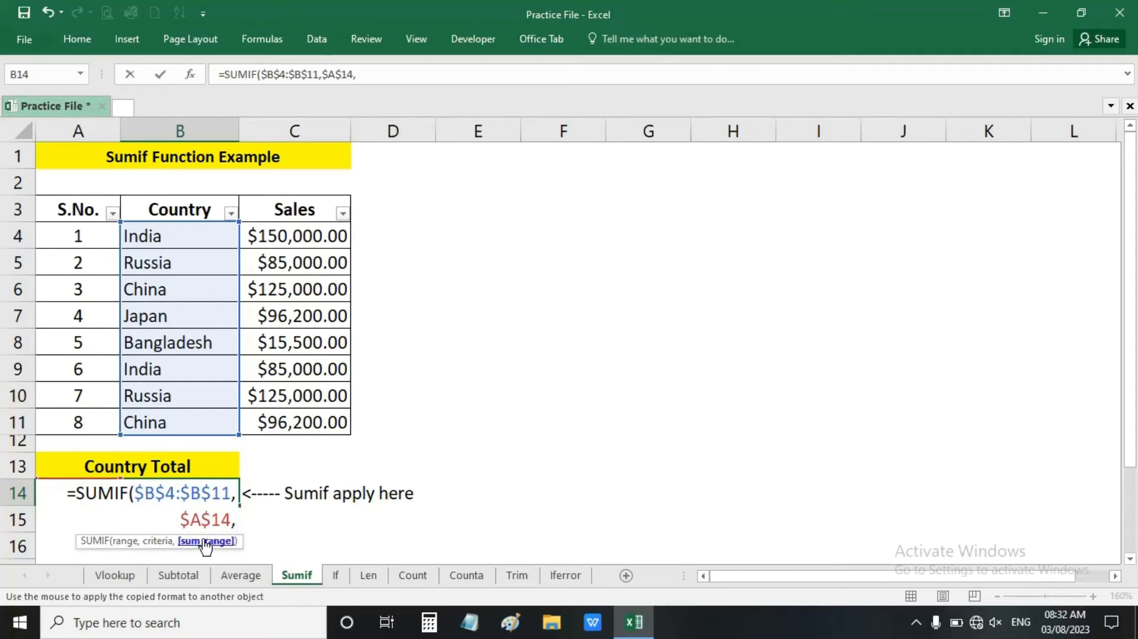
# Set the SUMIF sum range to the sales values as the absolute range $C$4:$C$11
pyautogui.moveTo(303, 424)
pyautogui.mouseDown()
pyautogui.moveTo(292, 230)
pyautogui.moveTo(286, 422)
pyautogui.mouseUp()
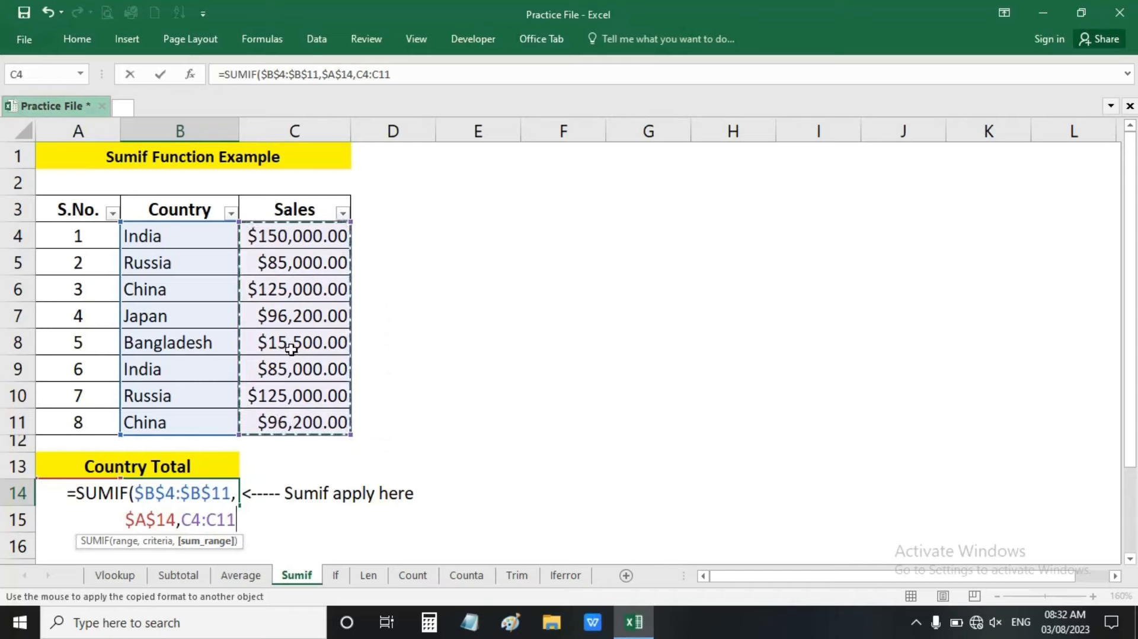
pyautogui.click(295, 234)
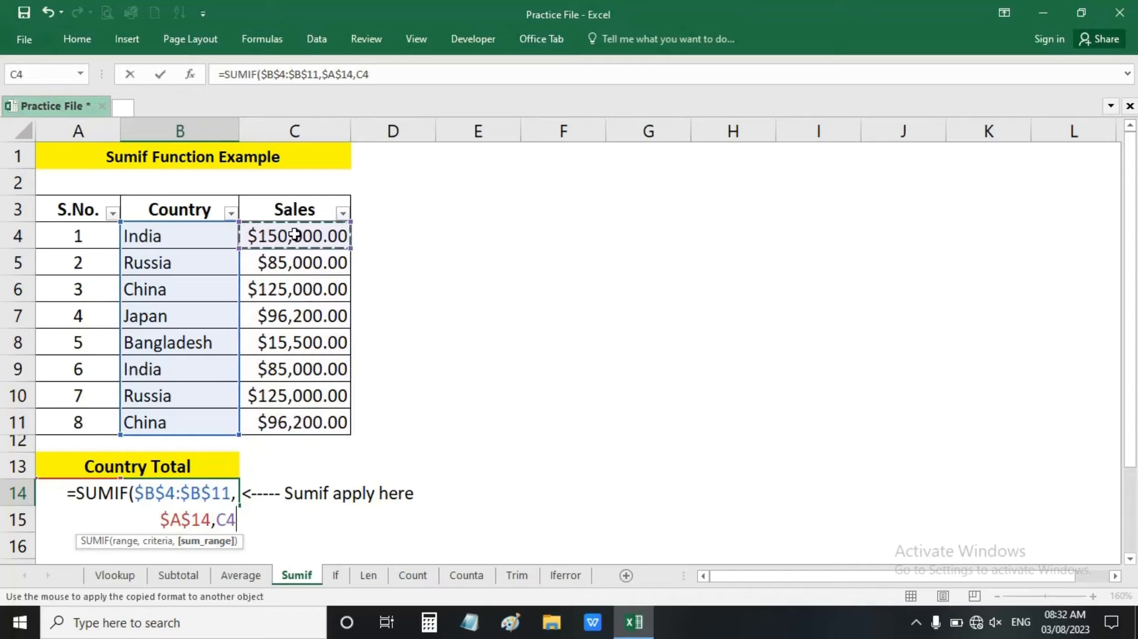
pyautogui.hotkey('ctrl', 'shift', 'Down')
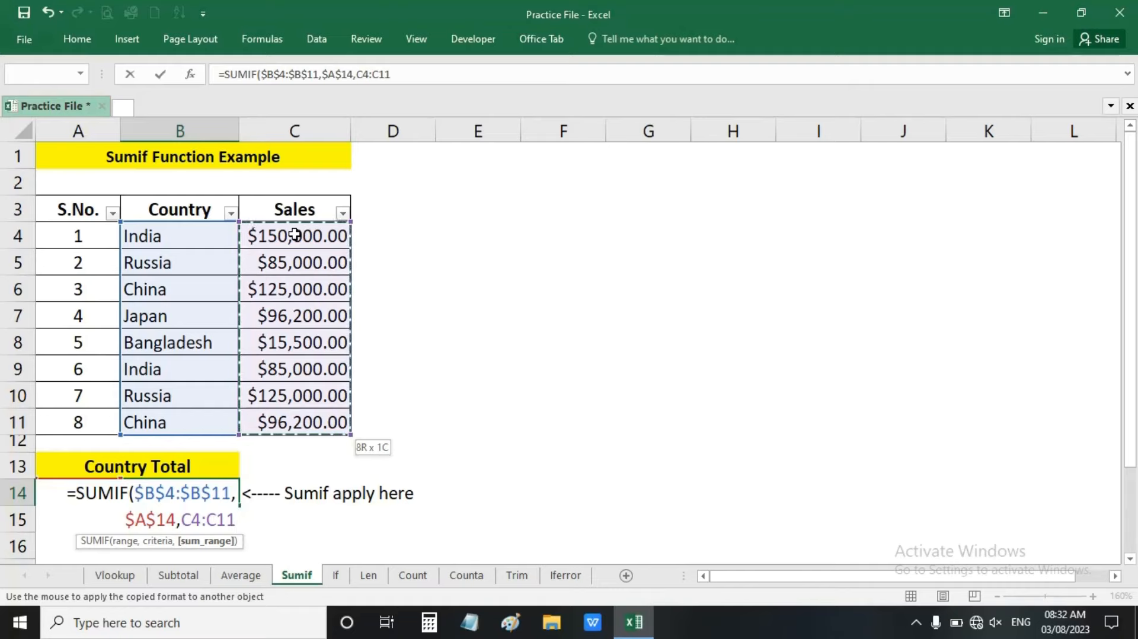
pyautogui.press('F4')
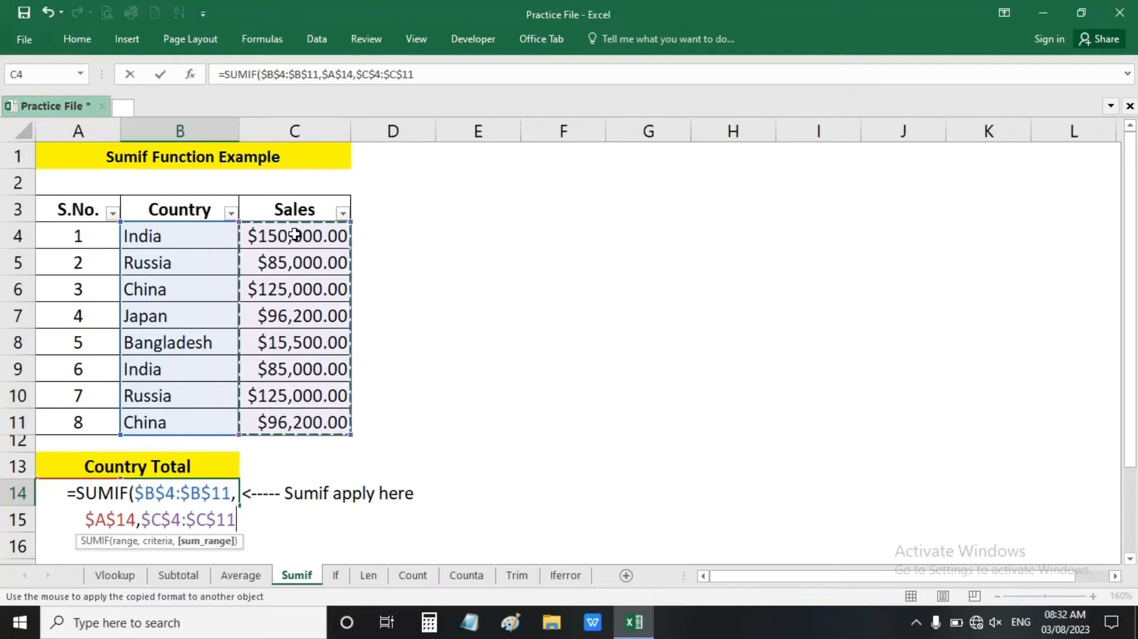
# Complete the SUMIF formula in B14 and check it against the combined Russia sales in C10 and C5
pyautogui.write(')')
pyautogui.press('Return')
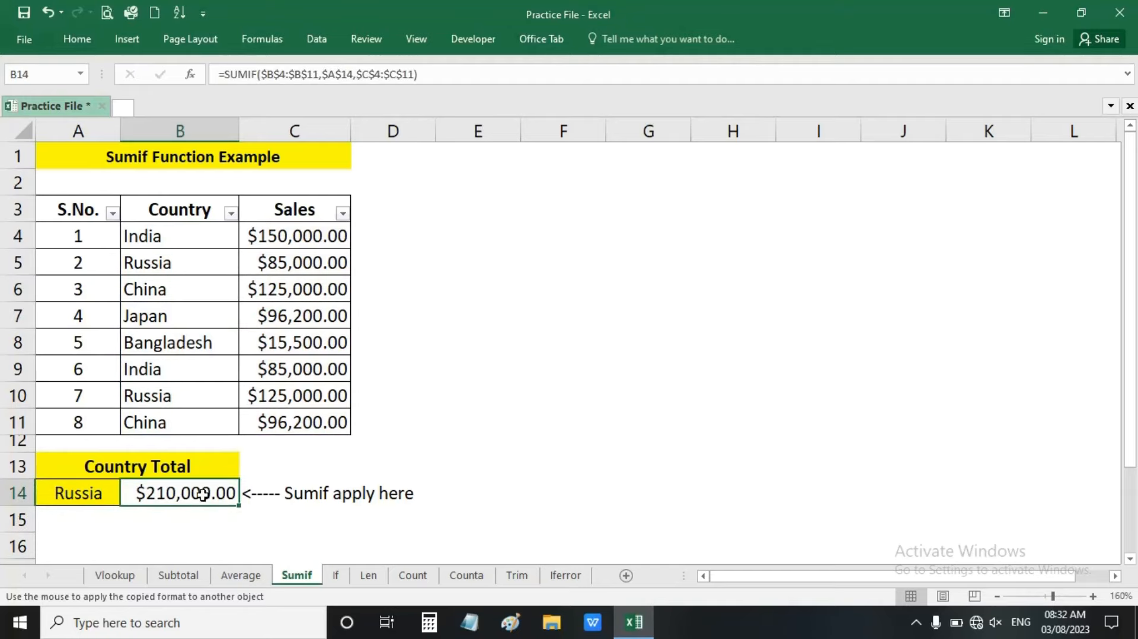
pyautogui.click(273, 395)
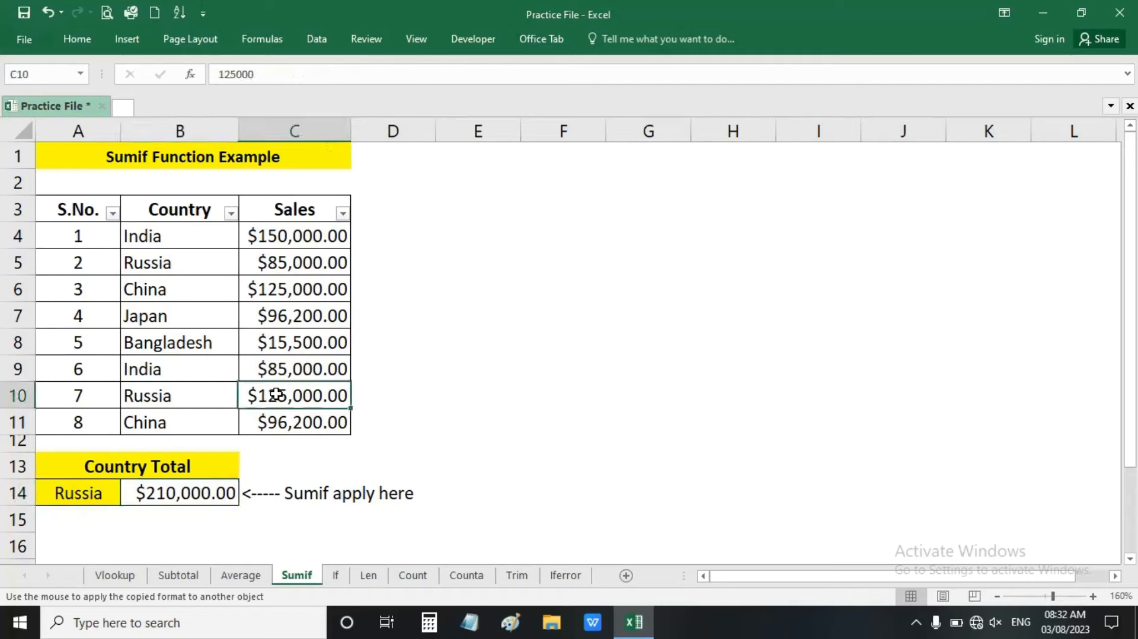
pyautogui.keyDown('ctrl'); pyautogui.click(283, 262); pyautogui.keyUp('ctrl')
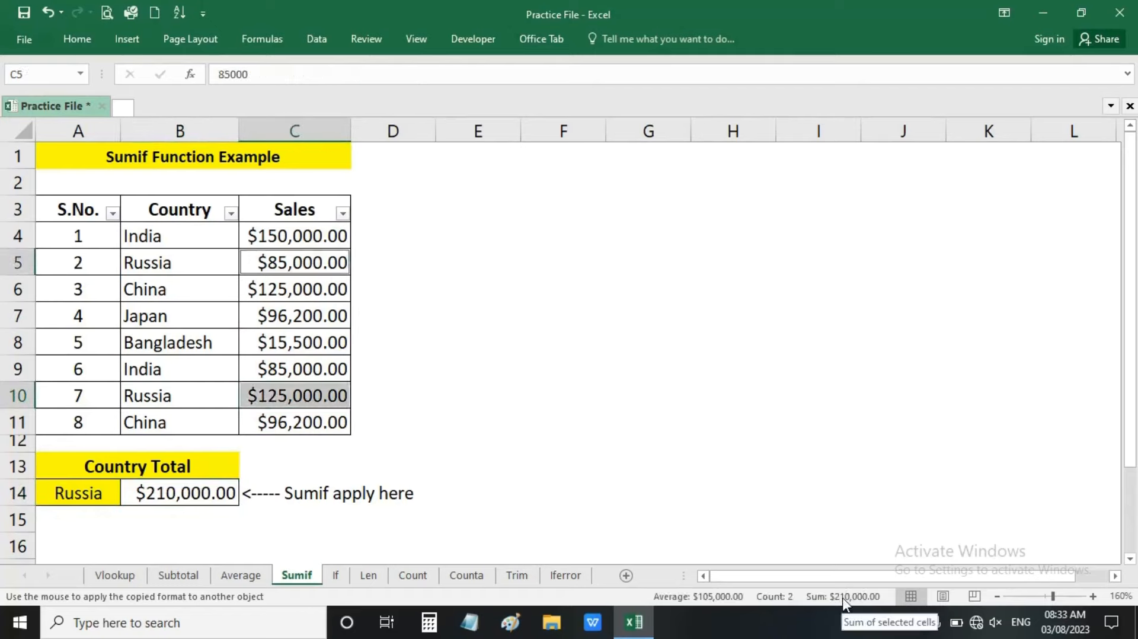
# Change the country in A14 to China to test the SUMIF total
pyautogui.click(69, 498)
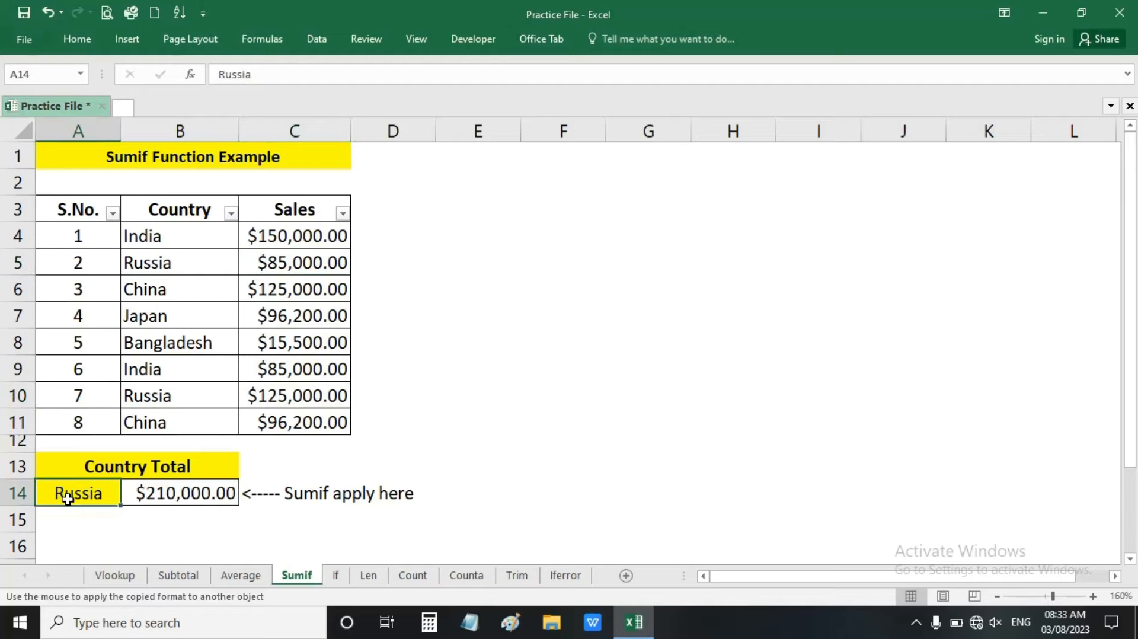
pyautogui.write('China')
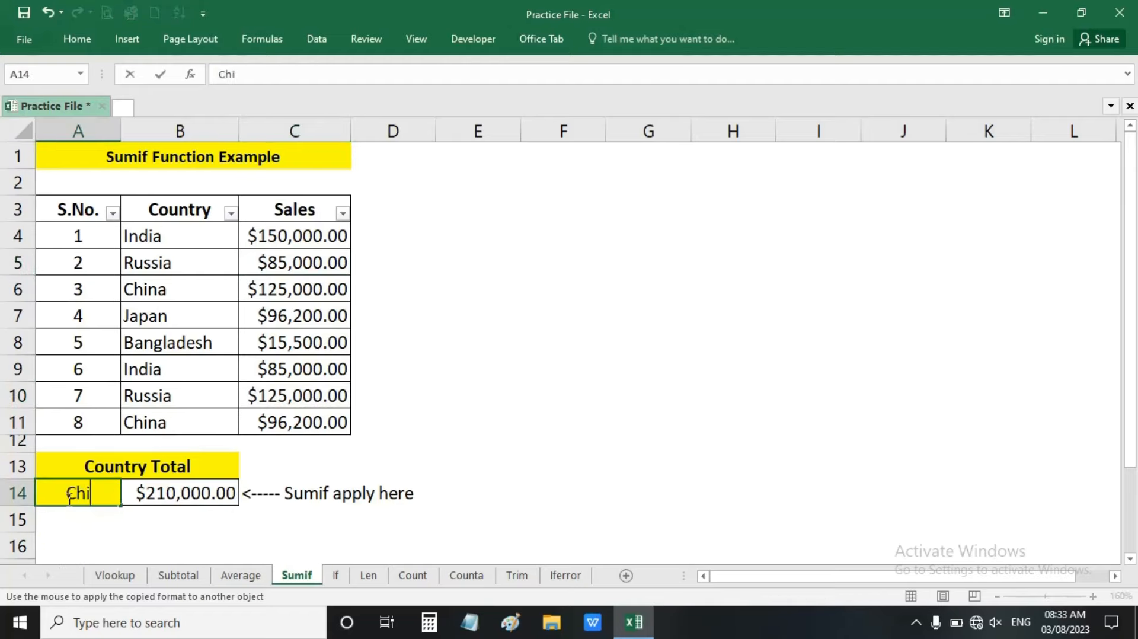
pyautogui.press('Return')
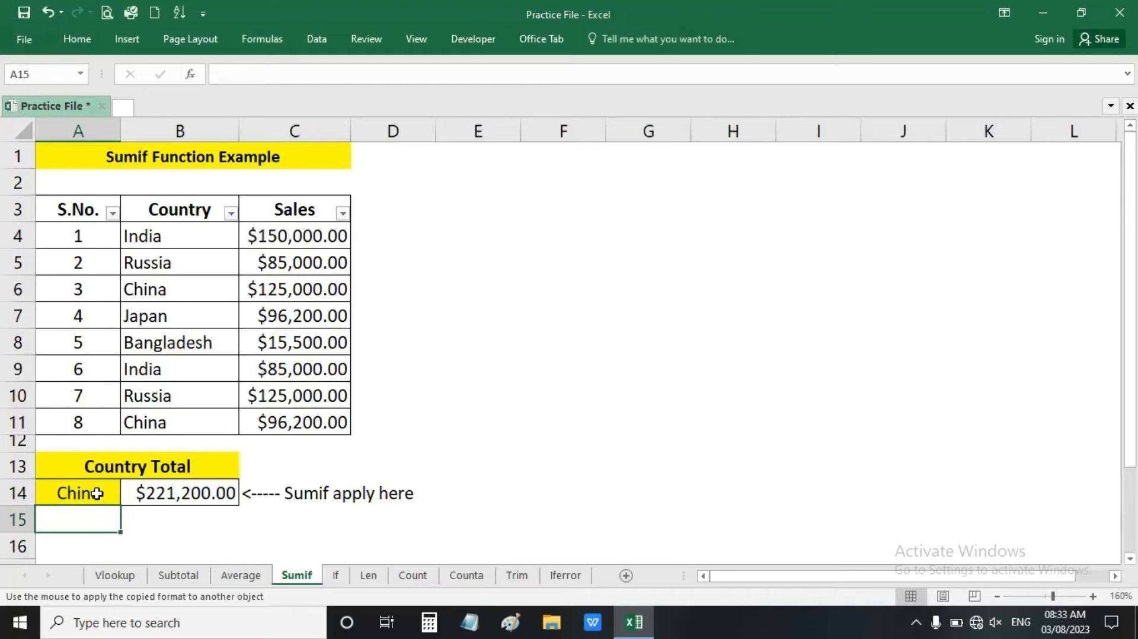
# Set the country in A14 to India and check the SUMIF result in B14
pyautogui.click(97, 493)
pyautogui.write('India')
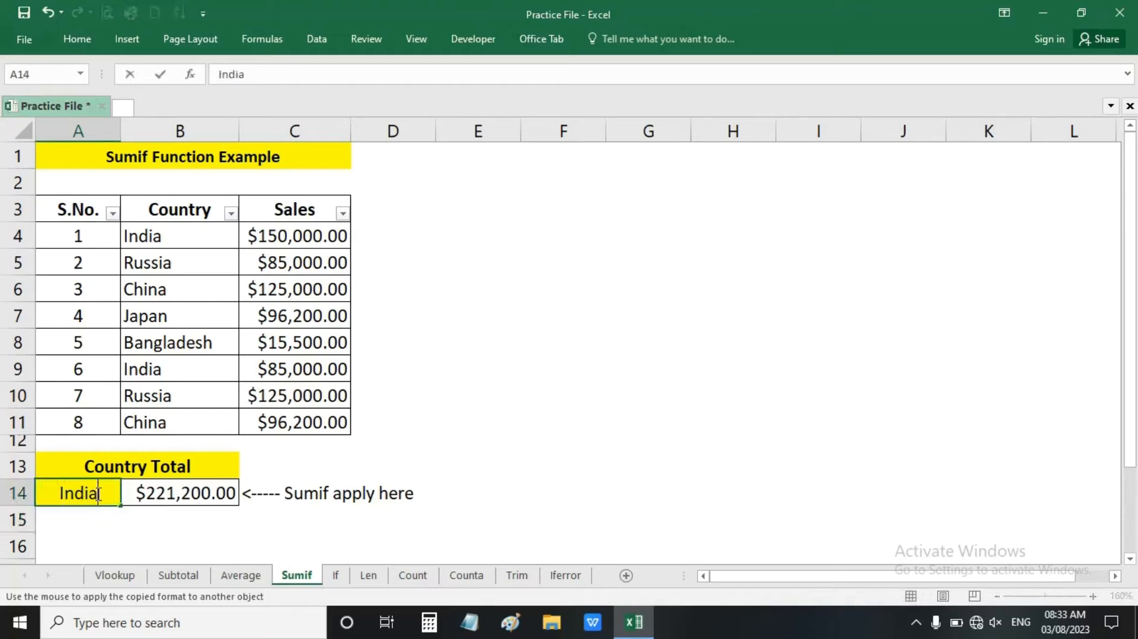
pyautogui.press('Return')
pyautogui.click(98, 493)
pyautogui.click(170, 493)
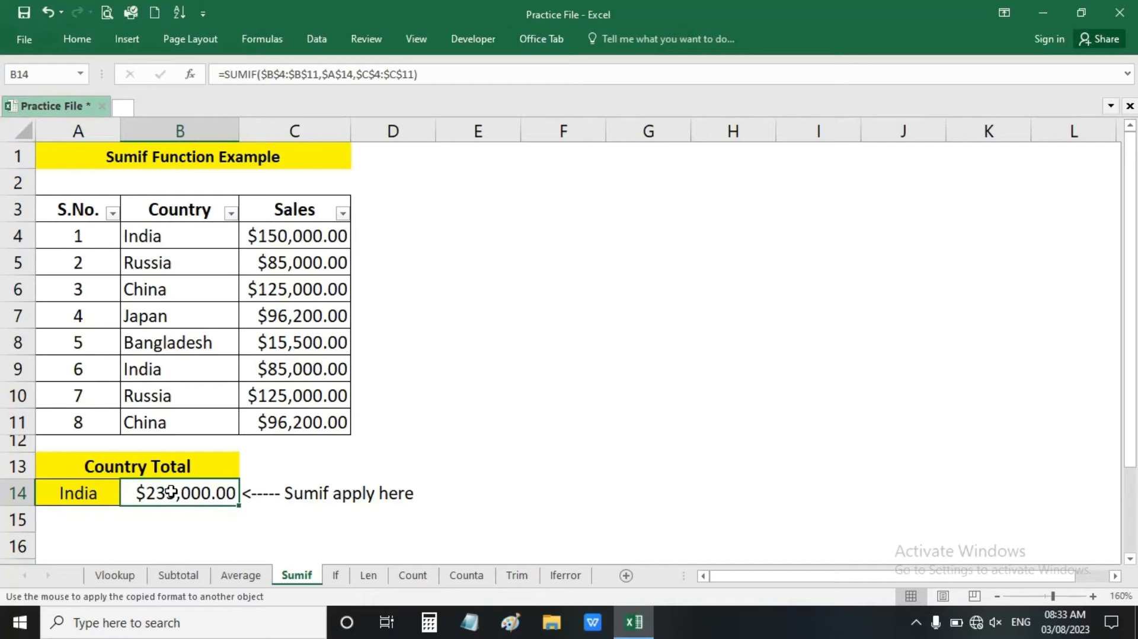
# Open the If sheet and change its title in row 1 to "If Function Example"
pyautogui.click(336, 575)
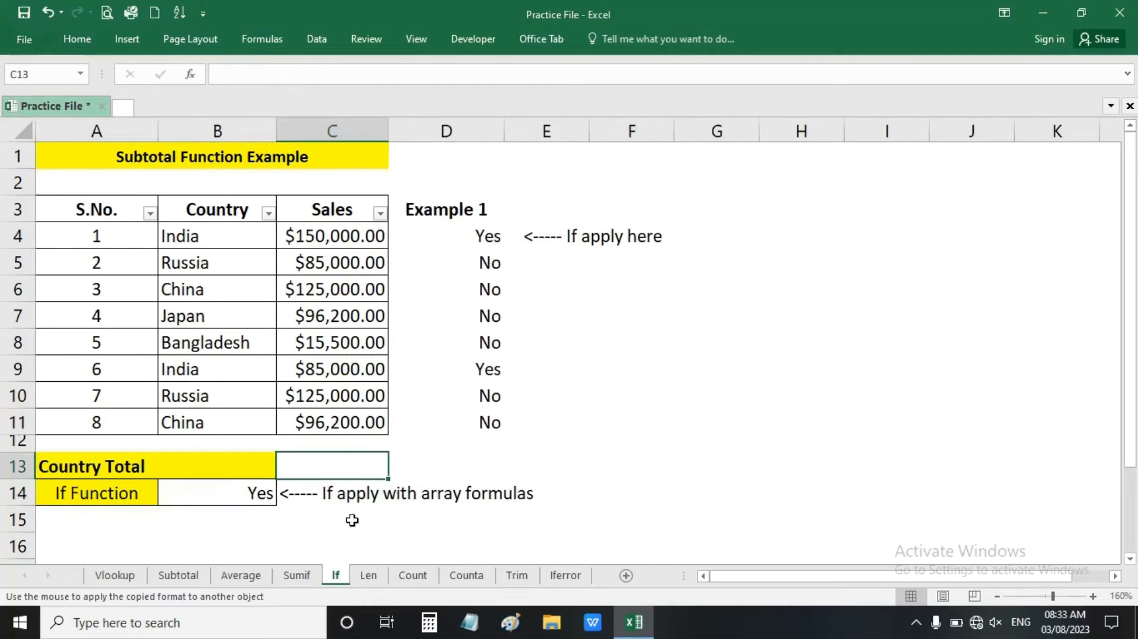
pyautogui.click(475, 444)
pyautogui.click(572, 445)
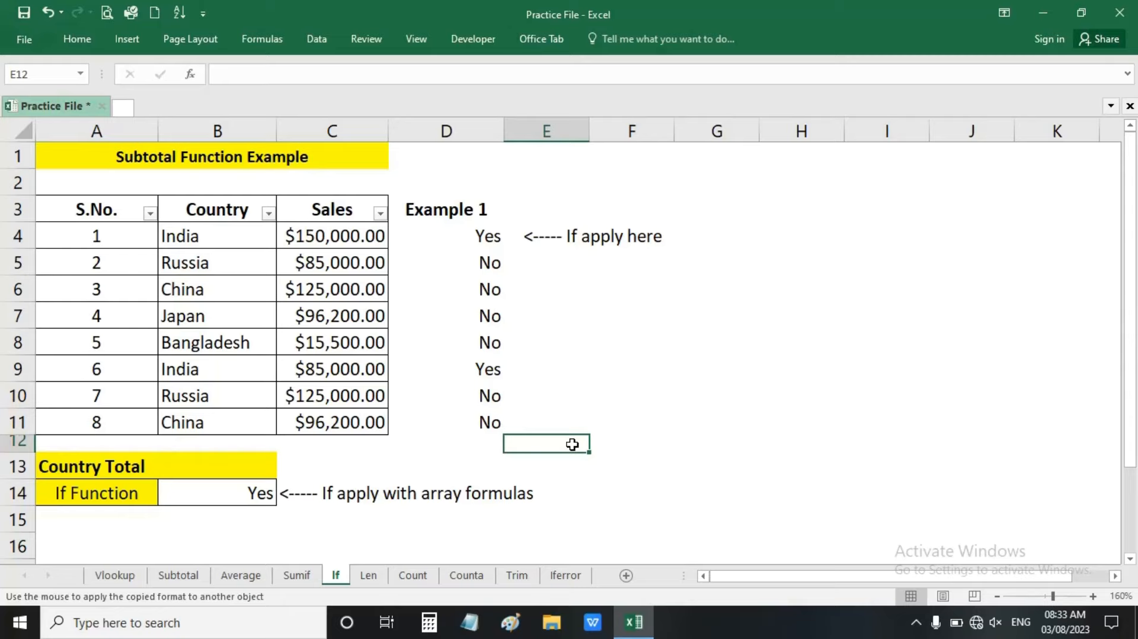
pyautogui.click(177, 169)
pyautogui.click(174, 156)
pyautogui.moveTo(175, 156); pyautogui.dragTo(117, 155)
pyautogui.write('If')
pyautogui.press('Return')
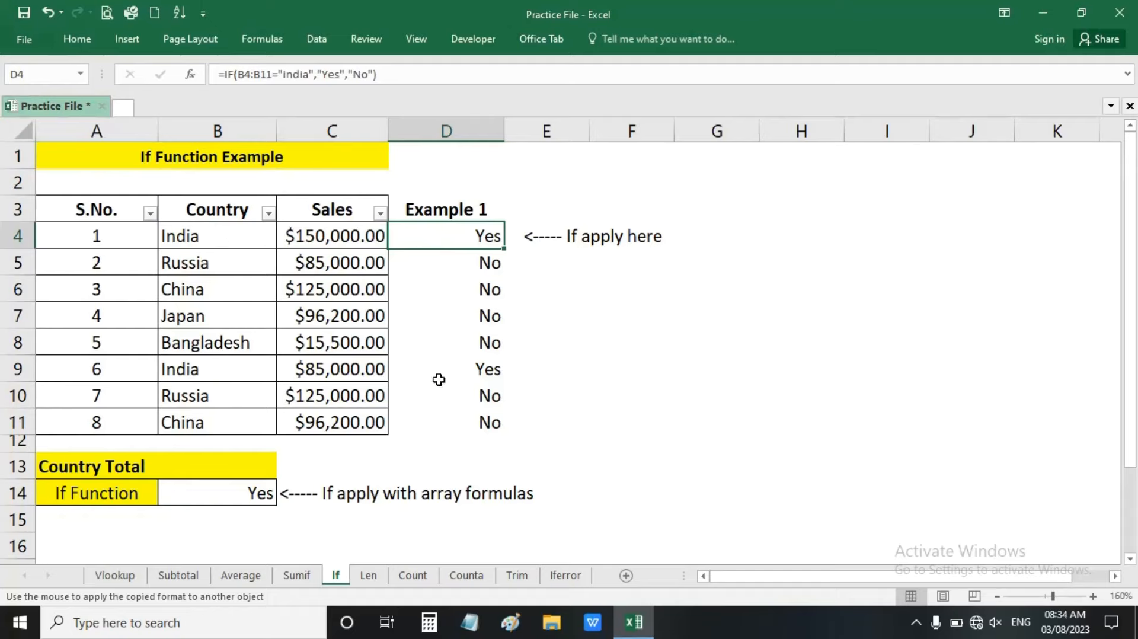
# Review the existing IF formulas in B14 and D4, and clear the Example 1 results in D4:D11
pyautogui.click(232, 487)
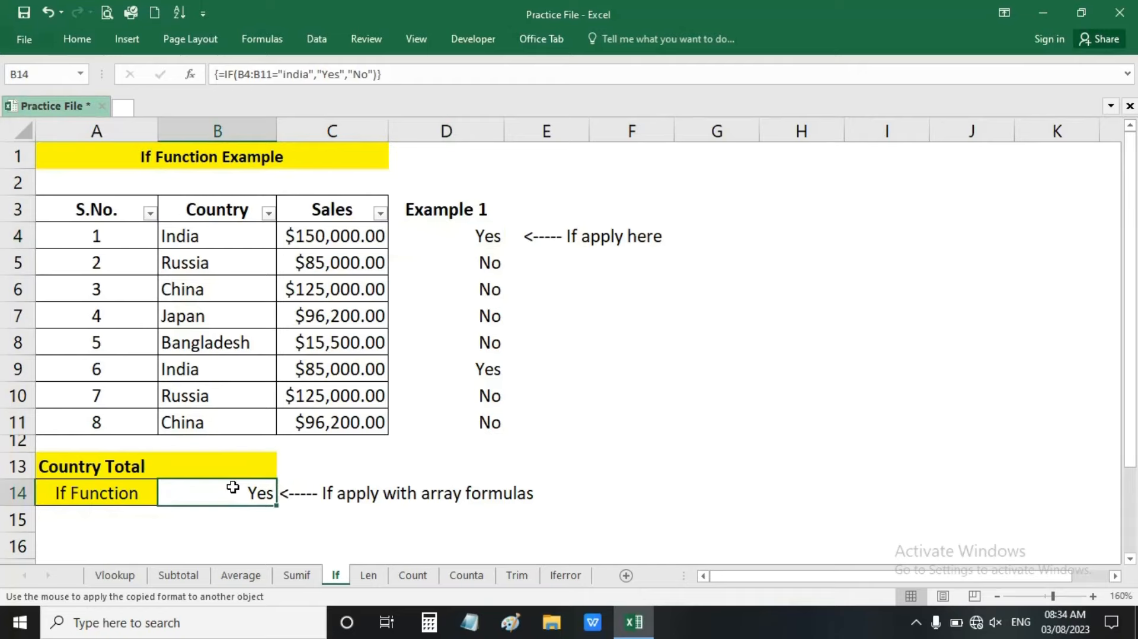
pyautogui.click(464, 233)
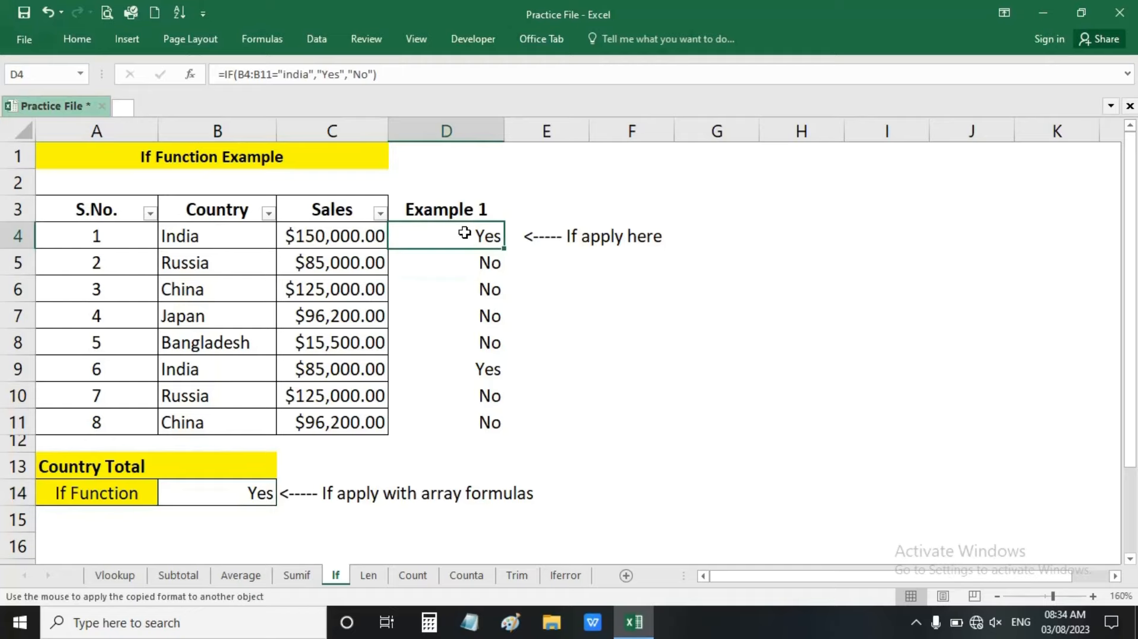
pyautogui.moveTo(464, 233); pyautogui.dragTo(467, 423)
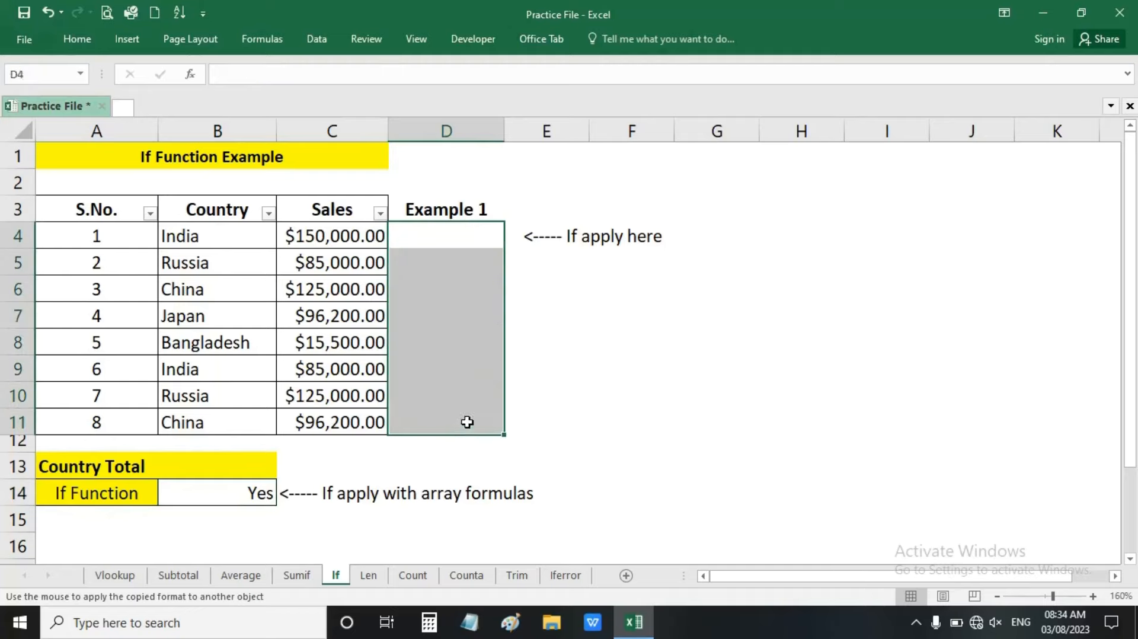
# Start an IF formula in D4 with the country names B4:B11 as the range for the logical test
pyautogui.click(420, 236)
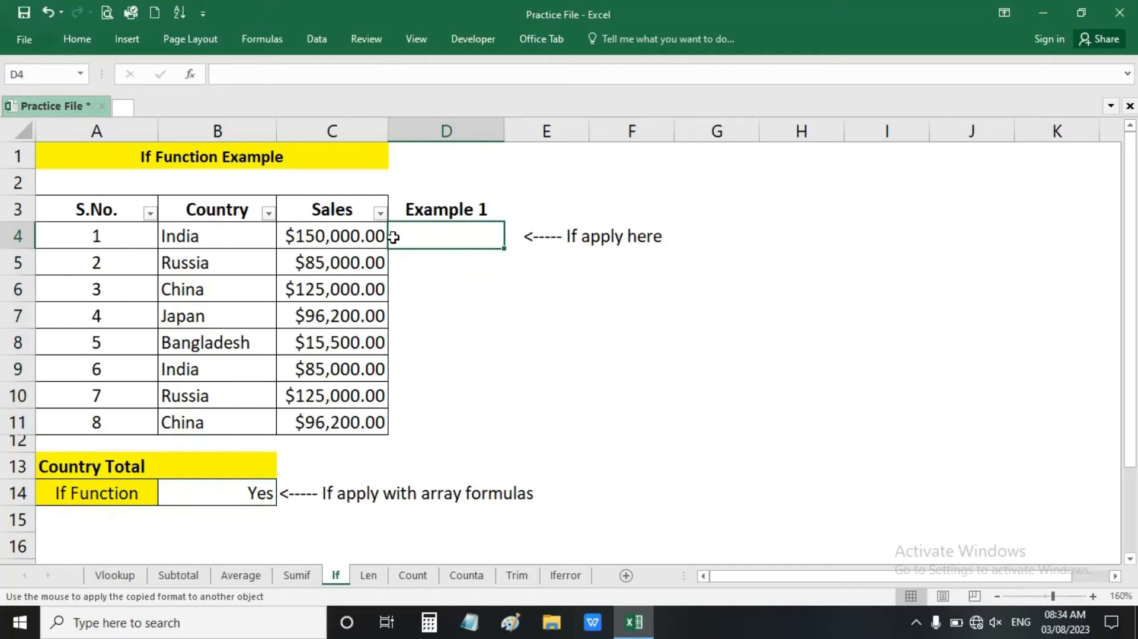
pyautogui.moveTo(211, 232); pyautogui.dragTo(221, 435)
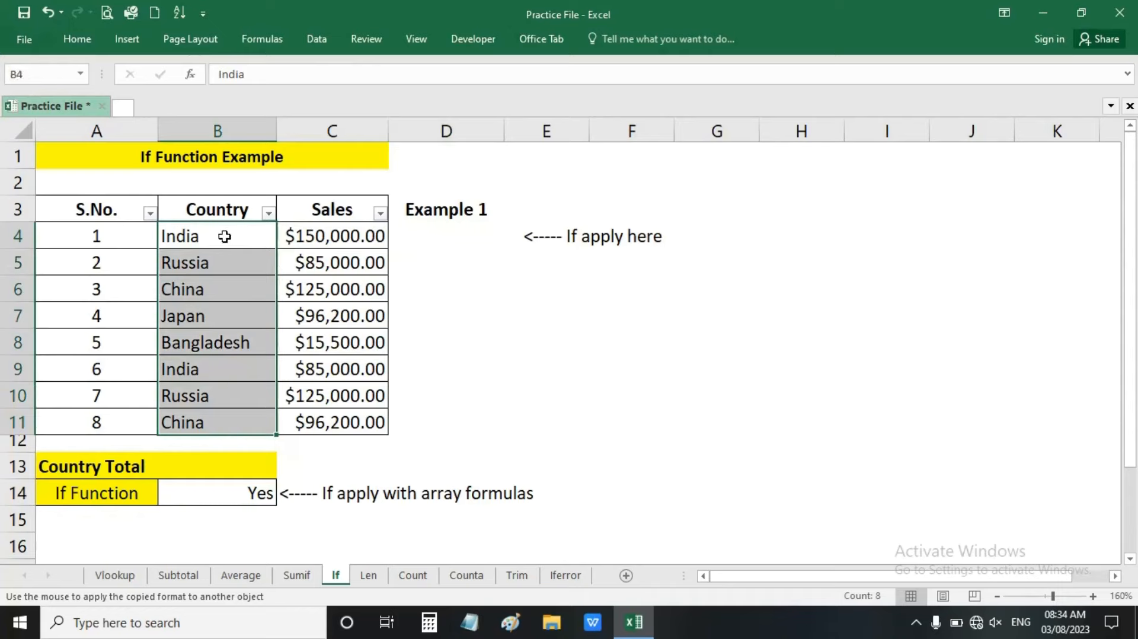
pyautogui.click(422, 236)
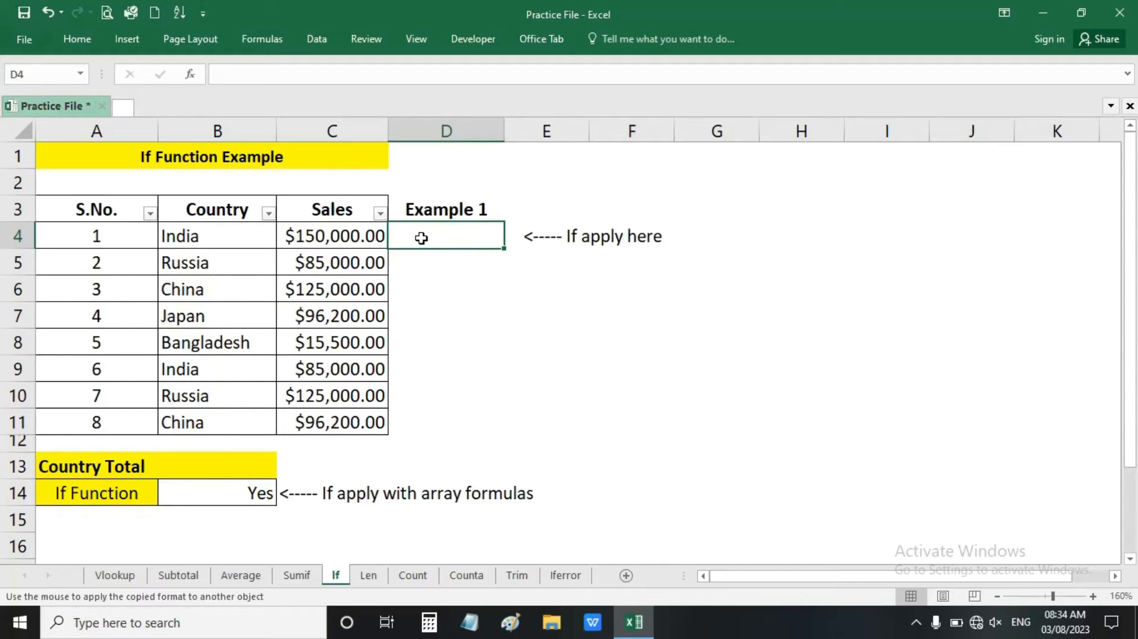
pyautogui.doubleClick(422, 237)
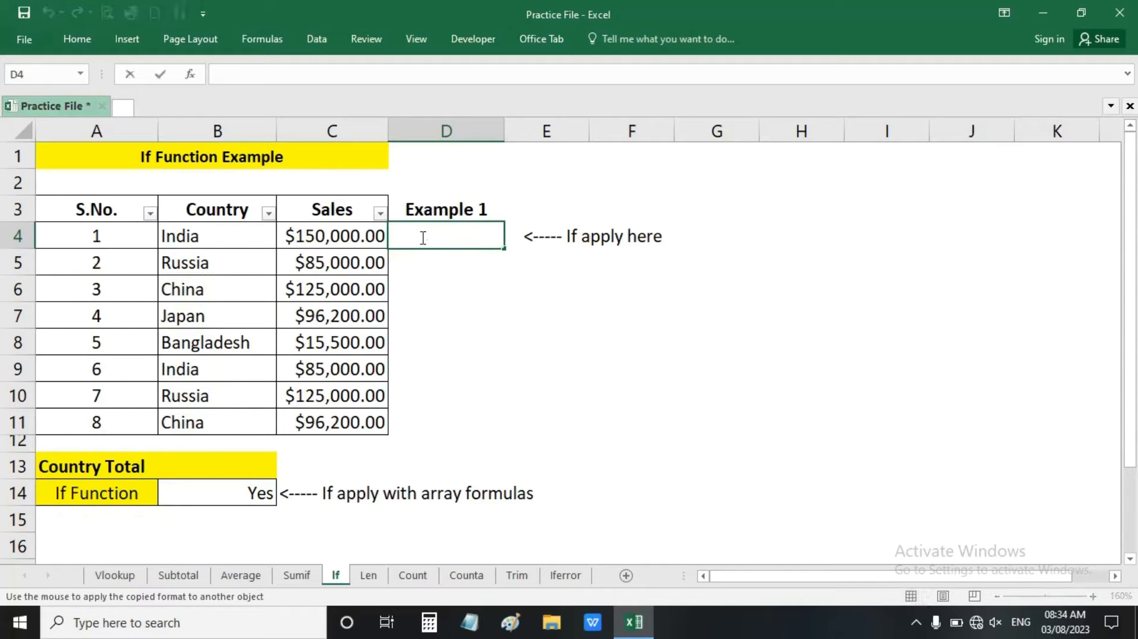
pyautogui.write('=if(')
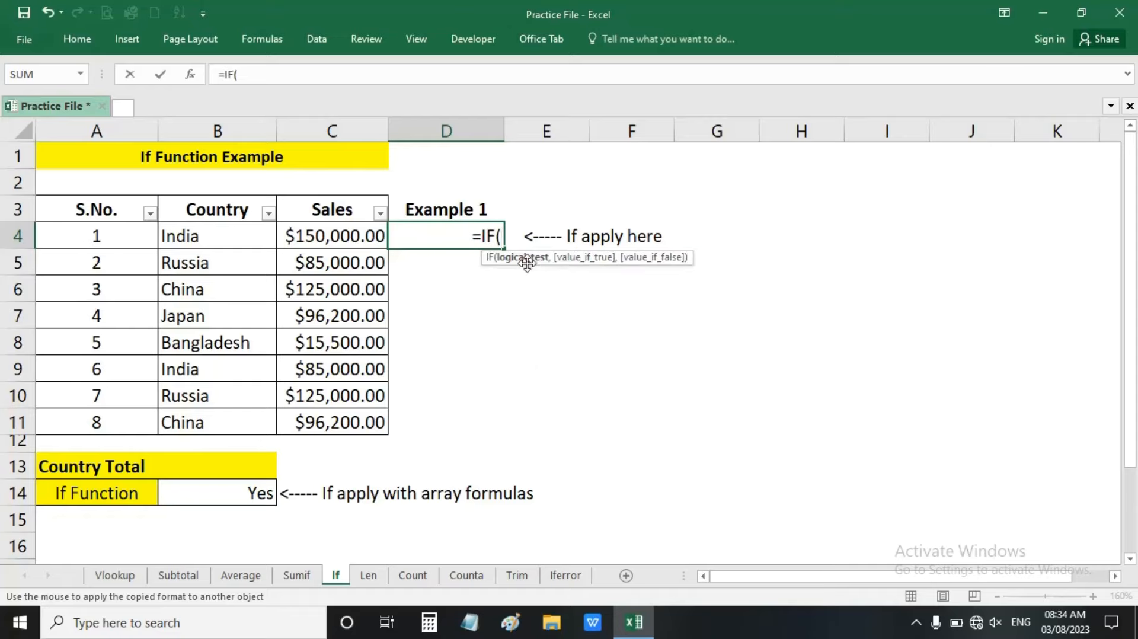
pyautogui.click(186, 235)
pyautogui.moveTo(186, 236); pyautogui.dragTo(212, 416)
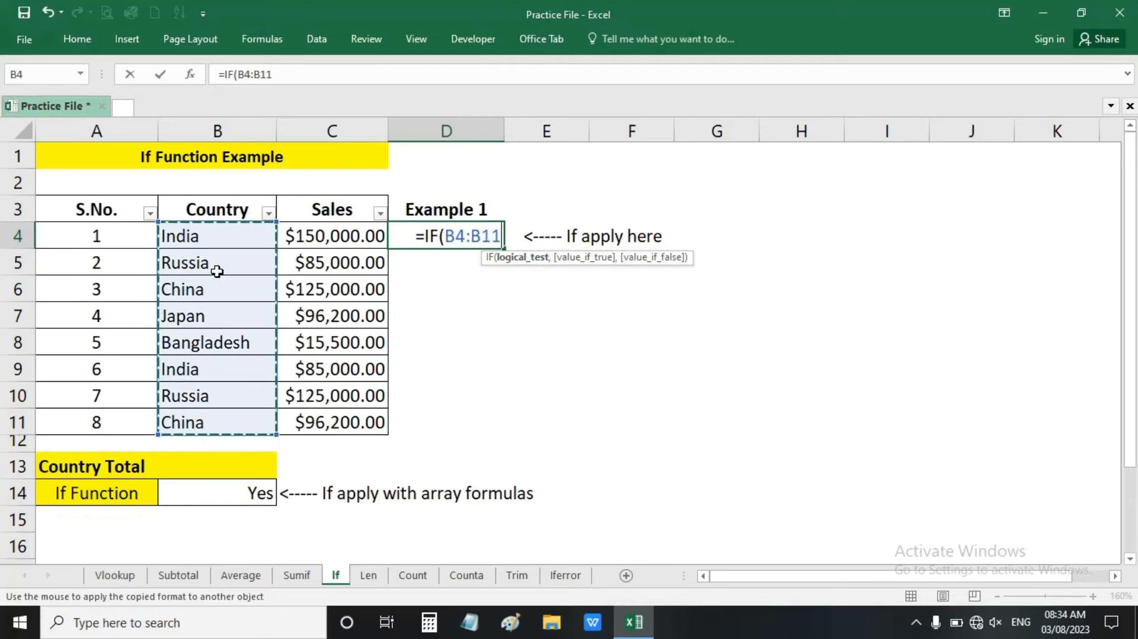
# Complete the logical test in D4 by comparing the country range with the text "India"
pyautogui.write('=')
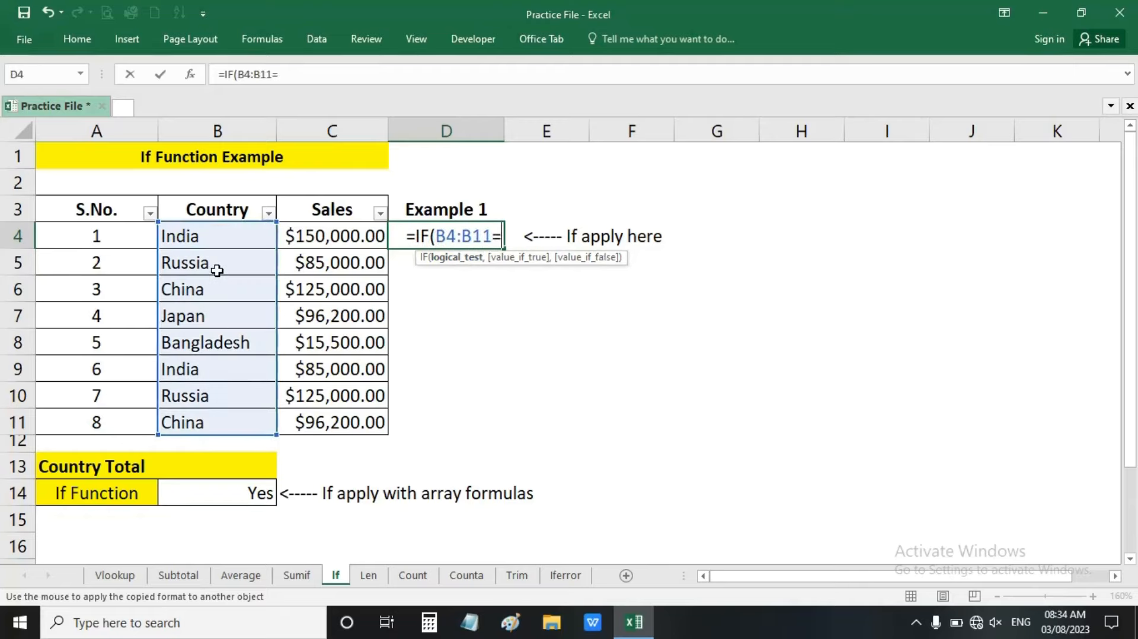
pyautogui.write('"')
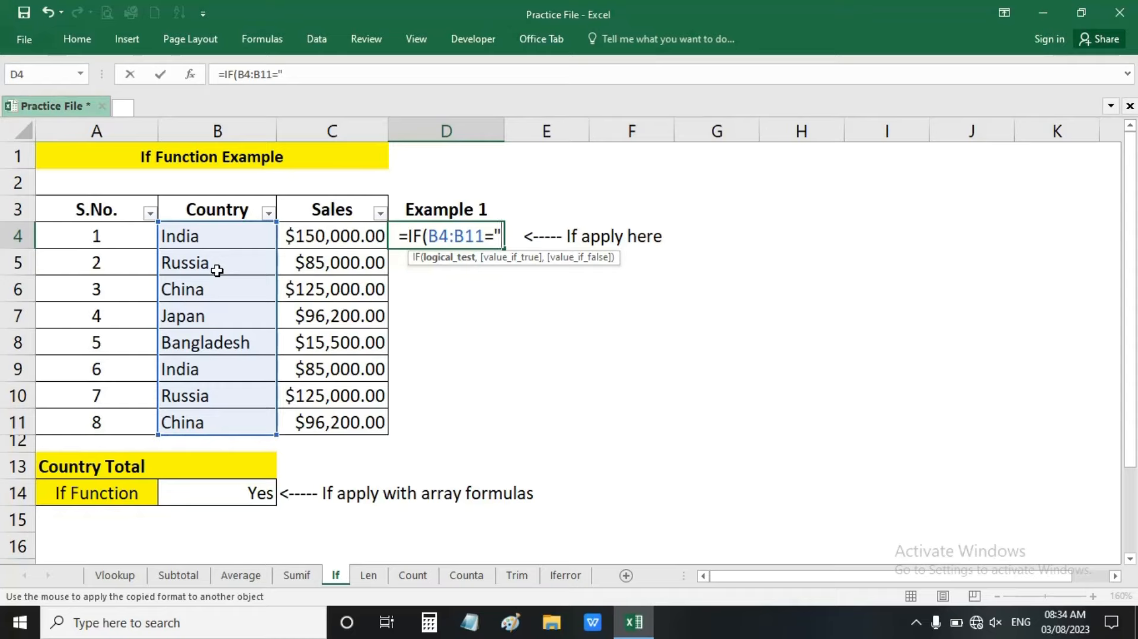
pyautogui.write('Idia')
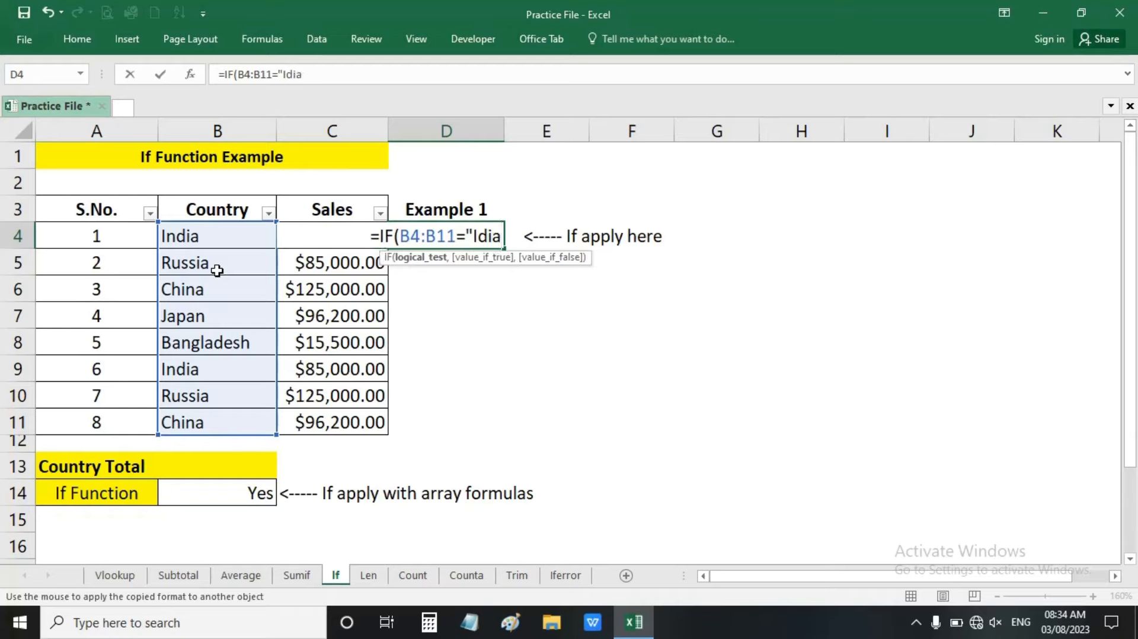
pyautogui.press('BackSpace')
pyautogui.press('BackSpace')
pyautogui.press('BackSpace')
pyautogui.write('ndia')
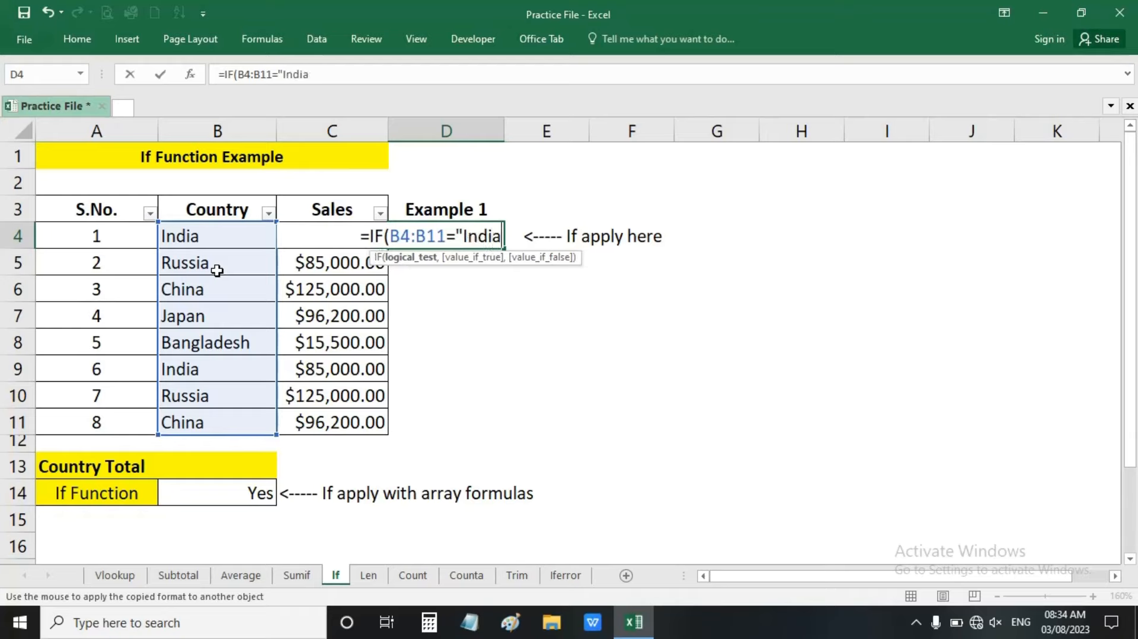
pyautogui.write('"')
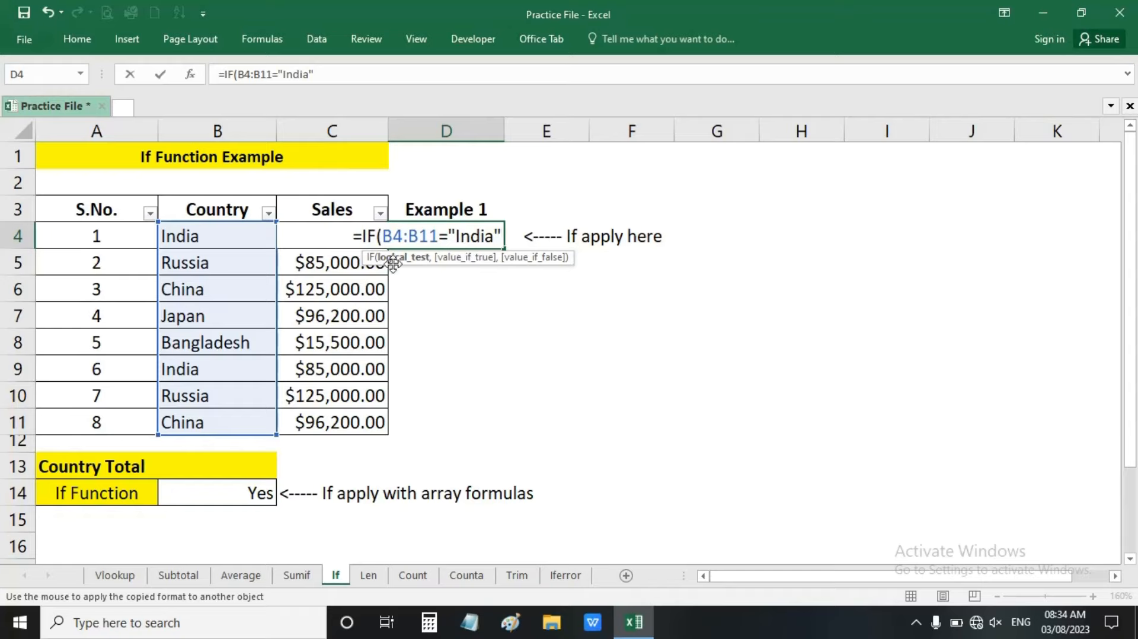
# Make the country range in the D4 formula absolute as $B$4:$B$11
pyautogui.click(412, 236)
pyautogui.press('F4')
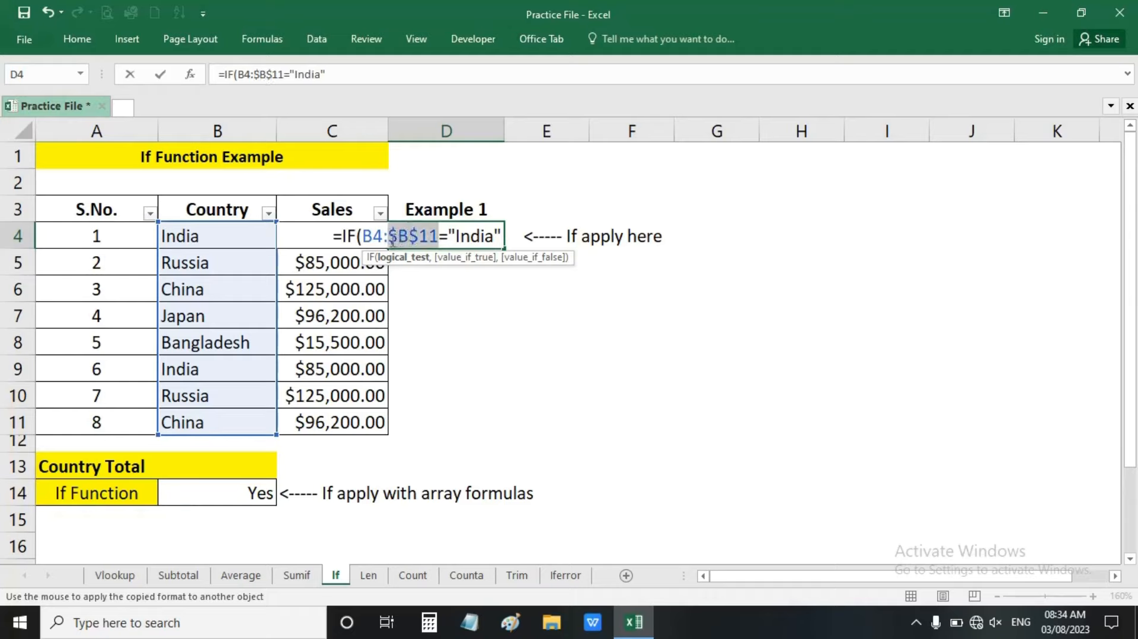
pyautogui.click(378, 237)
pyautogui.press('F4')
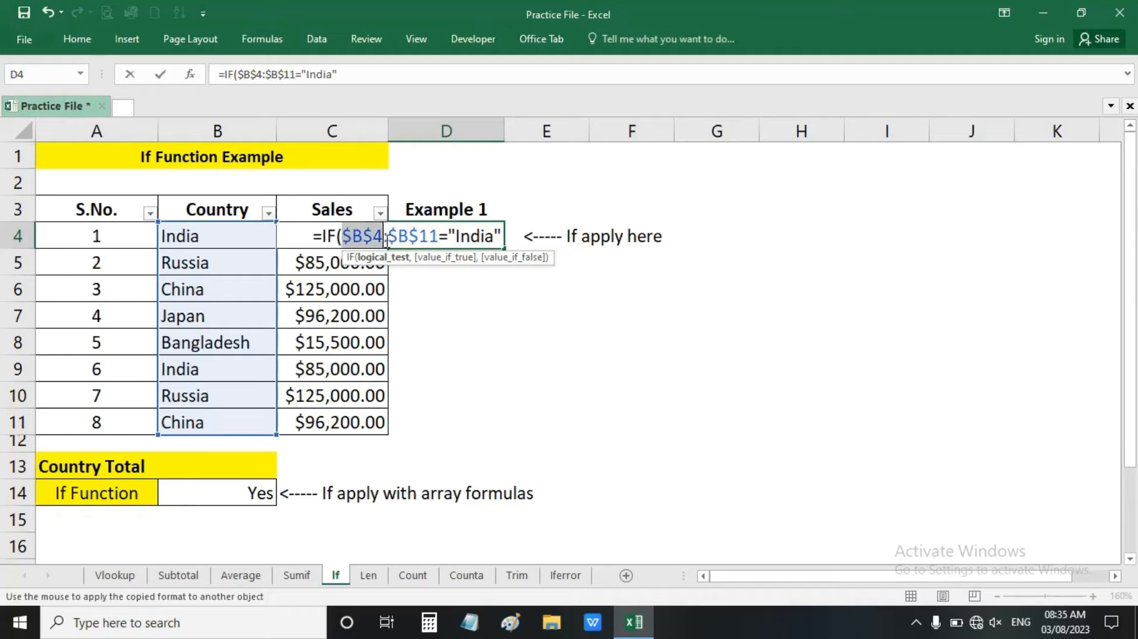
pyautogui.click(471, 238)
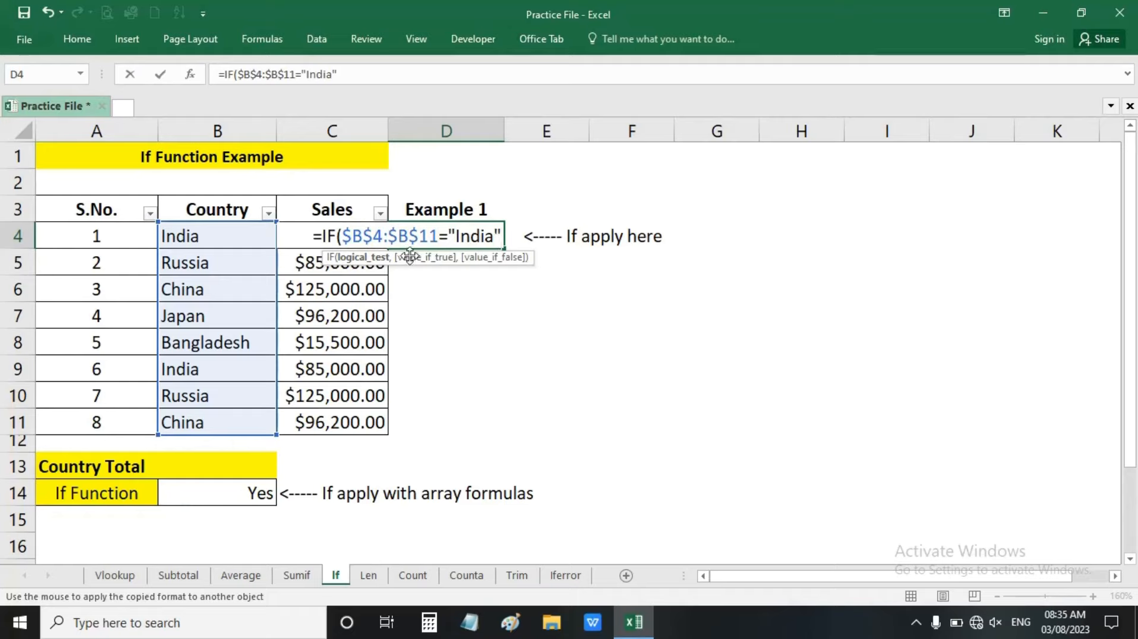
# Set the IF formula's value_if_true argument to "Yes"
pyautogui.write(',')
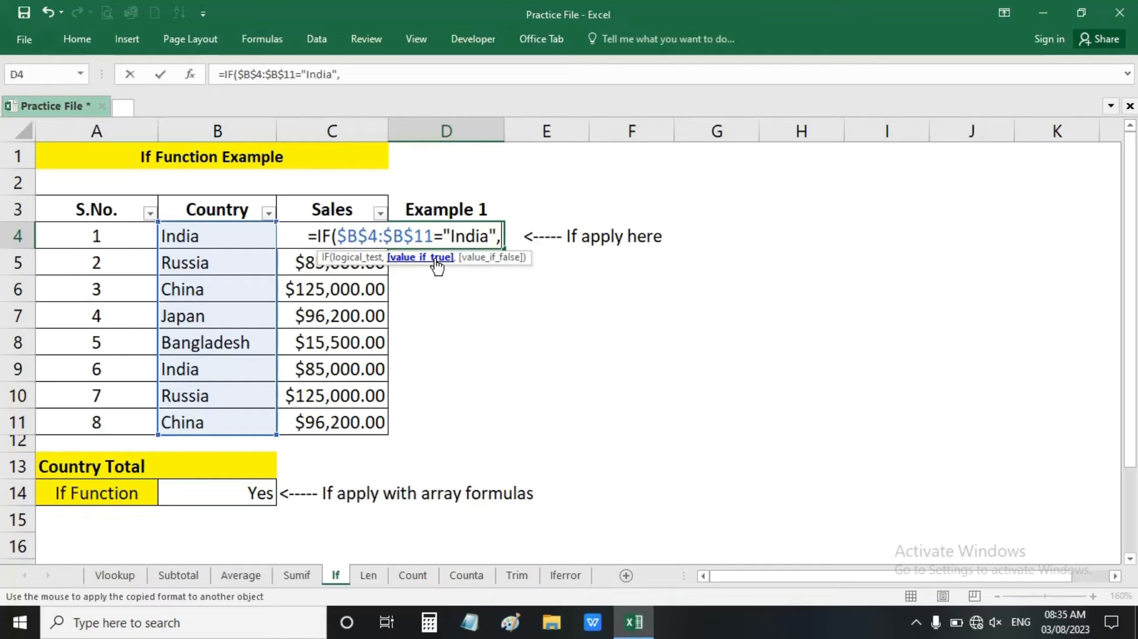
pyautogui.write('"')
pyautogui.write('yes')
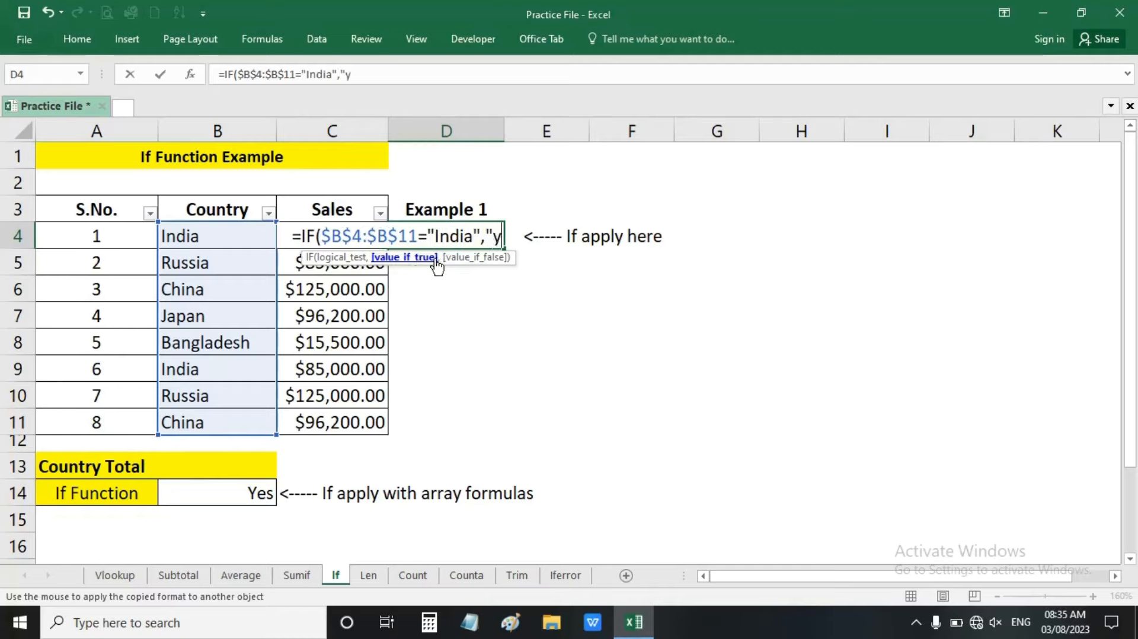
pyautogui.press('BackSpace')
pyautogui.press('BackSpace')
pyautogui.press('BackSpace')
pyautogui.write('Y"')
pyautogui.write('es')
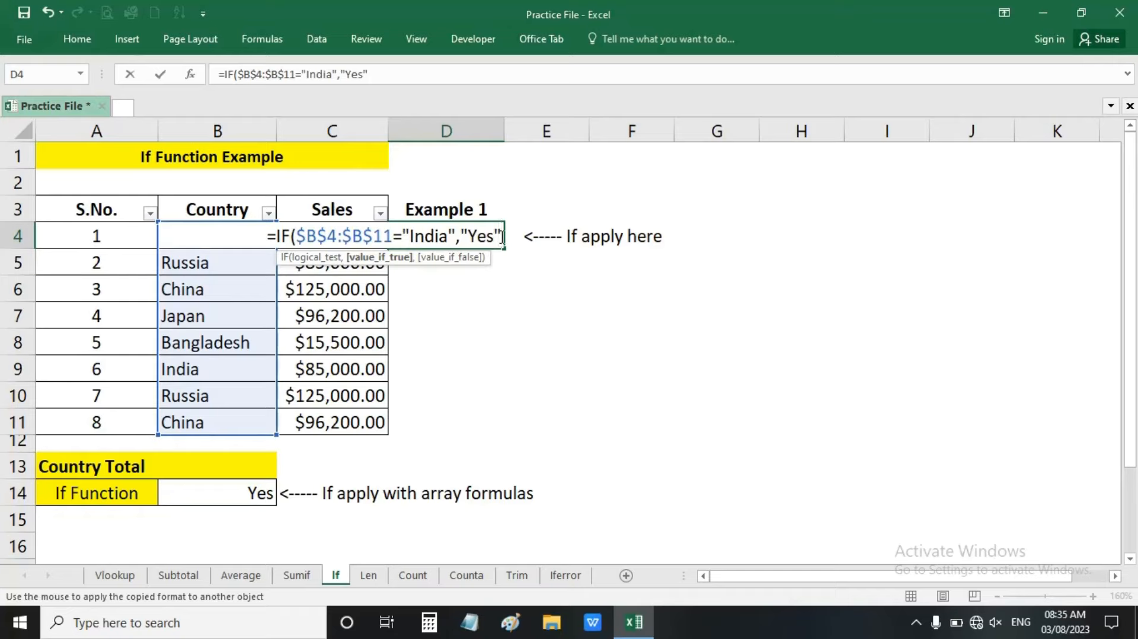
# Set the IF formula's value_if_false argument to "No" and add the closing parenthesis
pyautogui.write(',')
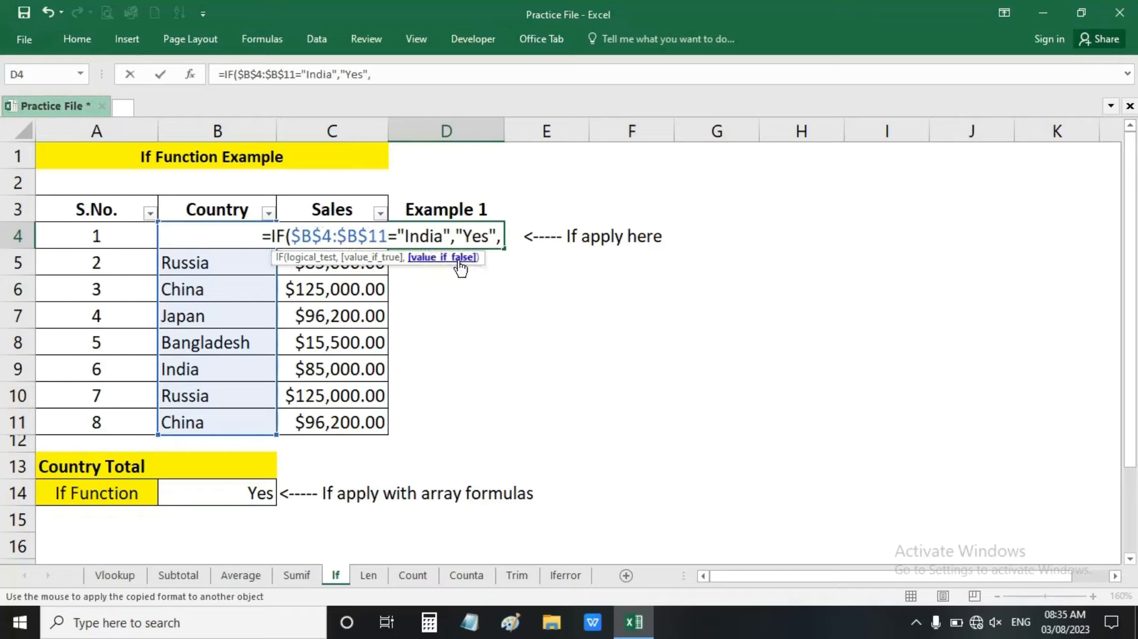
pyautogui.write('"')
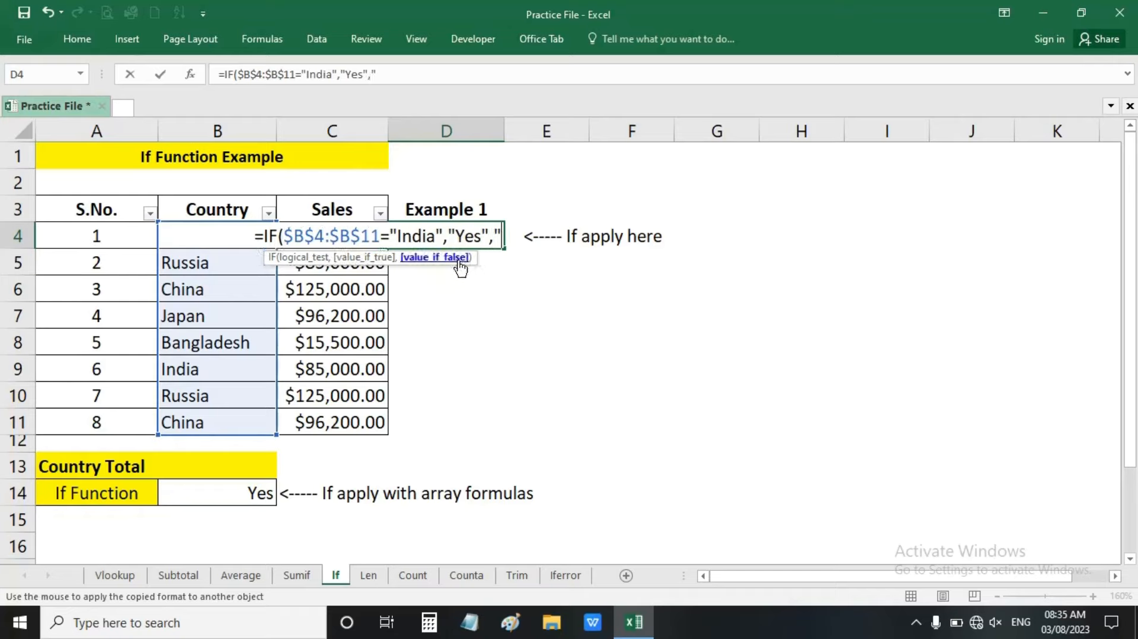
pyautogui.write('No"')
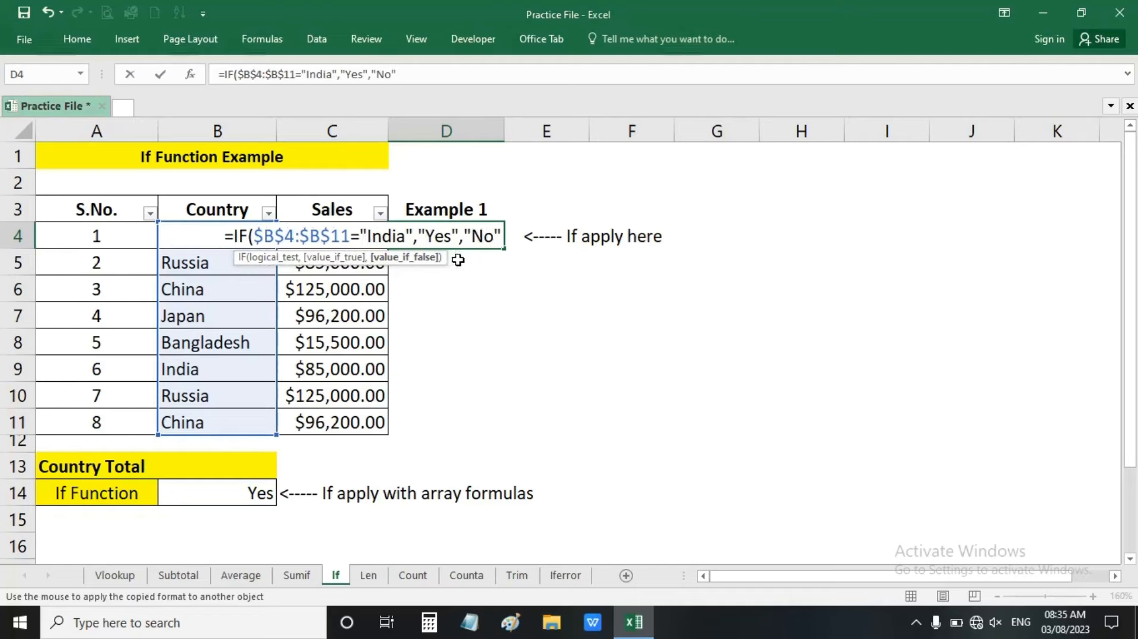
pyautogui.write(')')
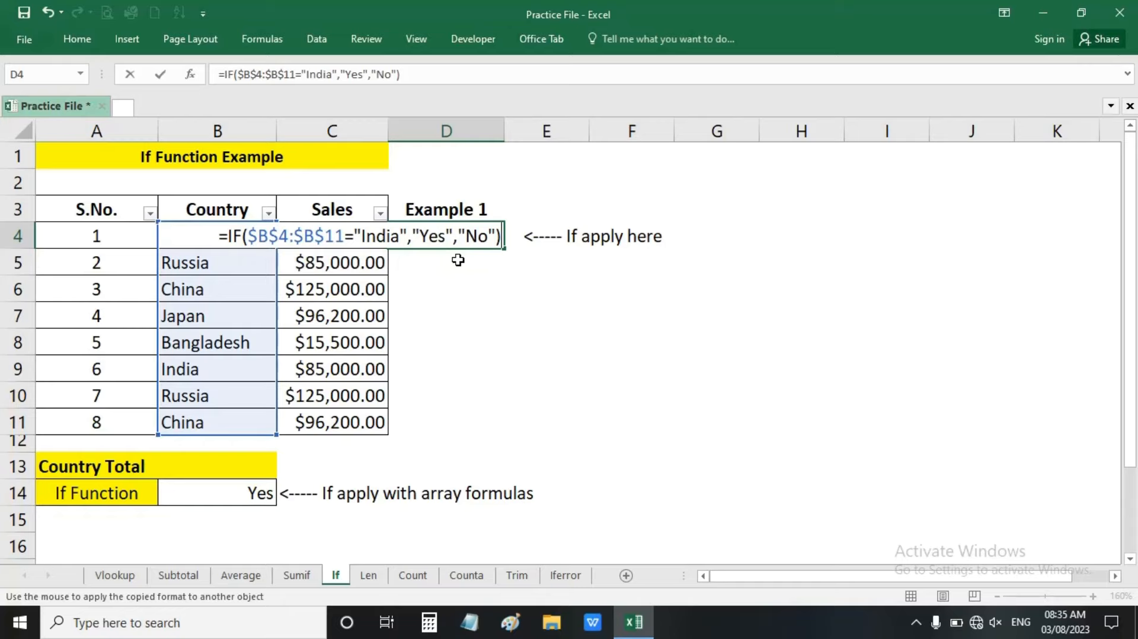
# Confirm the IF formula in D4 and copy it down the Example 1 column to D11
pyautogui.press('Return')
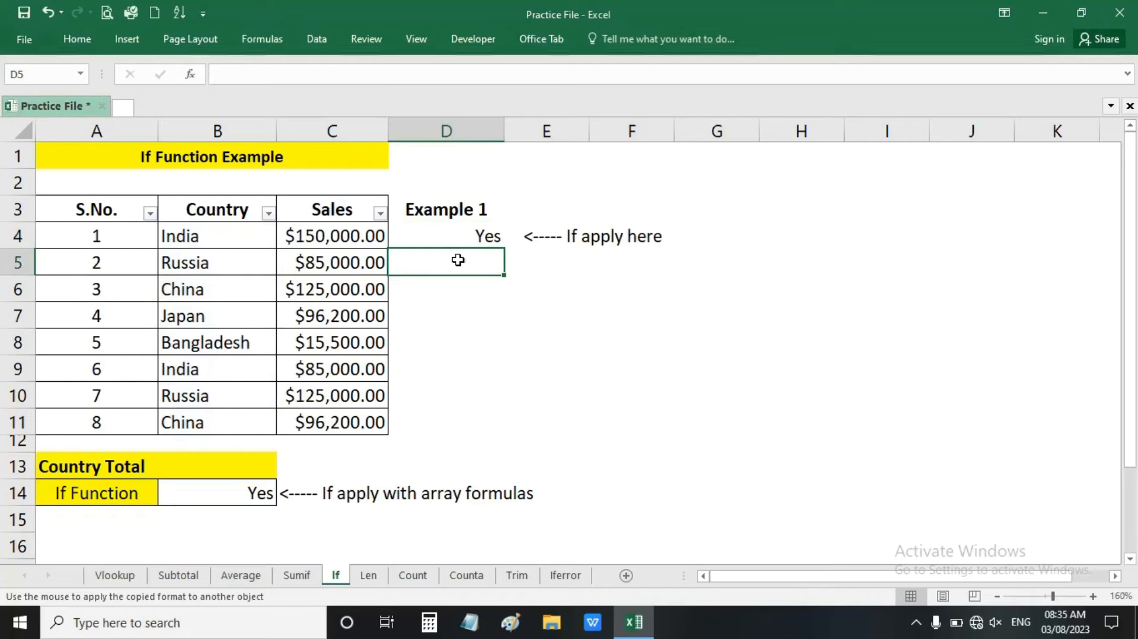
pyautogui.click(459, 241)
pyautogui.click(237, 240)
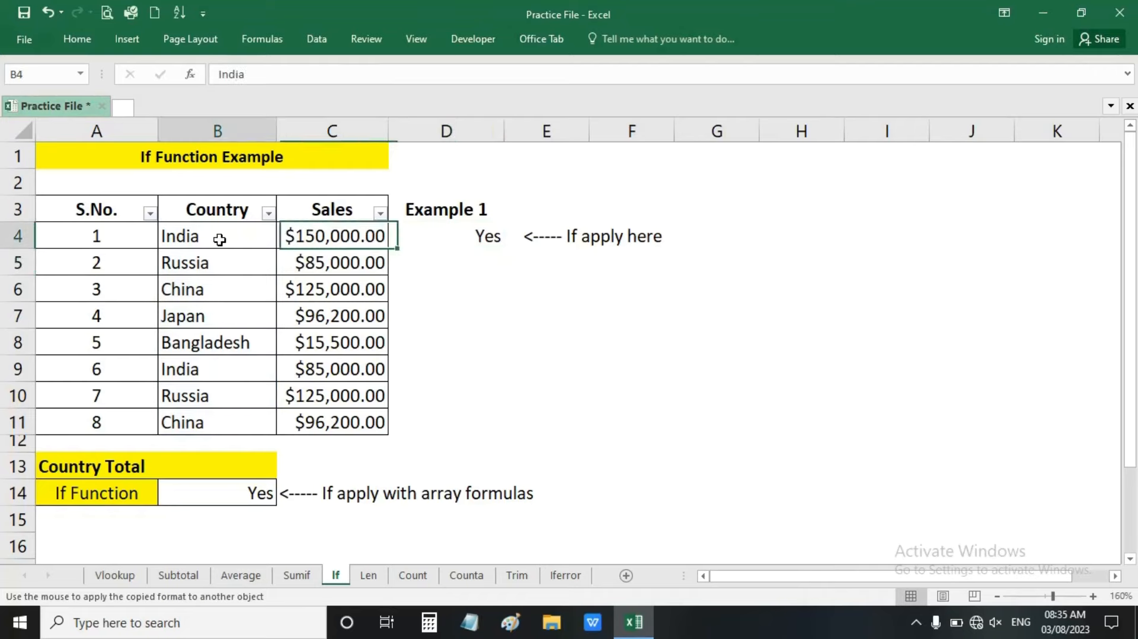
pyautogui.click(419, 237)
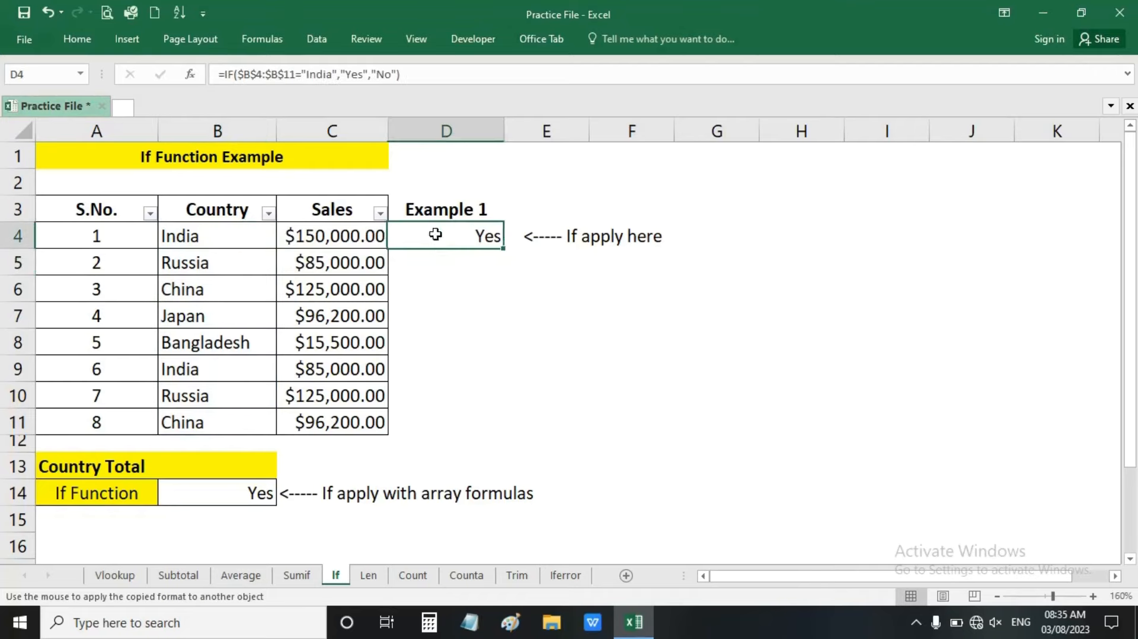
pyautogui.doubleClick(505, 252)
# Review the copied Example 1 results down to D11, including the formula in D8
pyautogui.moveTo(483, 258); pyautogui.dragTo(470, 344)
pyautogui.click(465, 343)
pyautogui.doubleClick(466, 343)
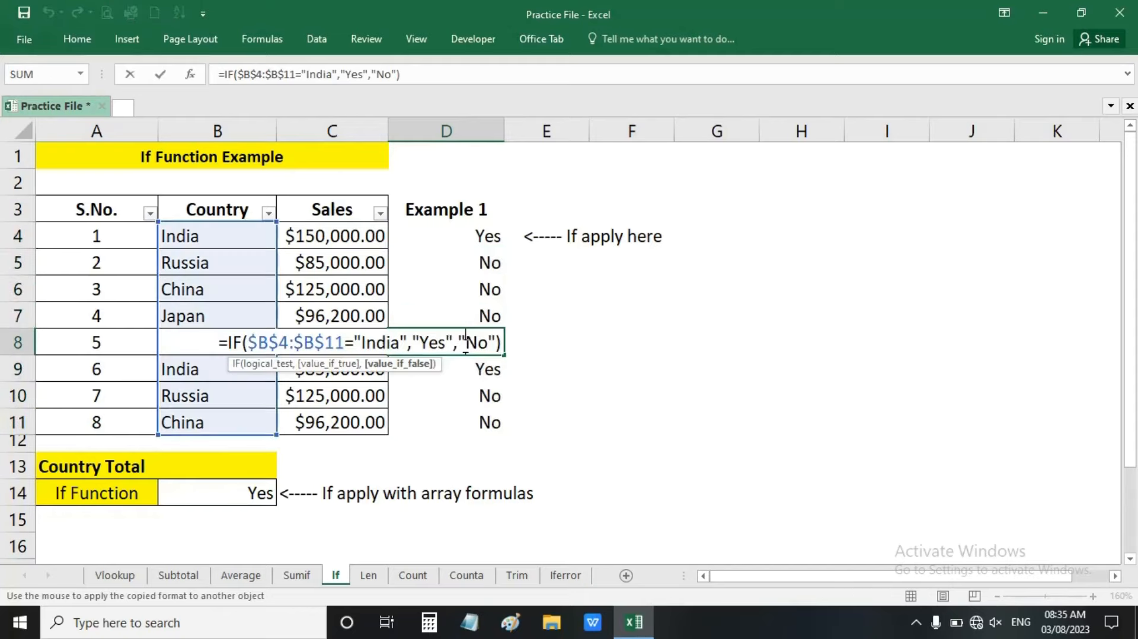
pyautogui.press('Return')
pyautogui.moveTo(469, 368); pyautogui.dragTo(472, 421)
pyautogui.click(526, 262)
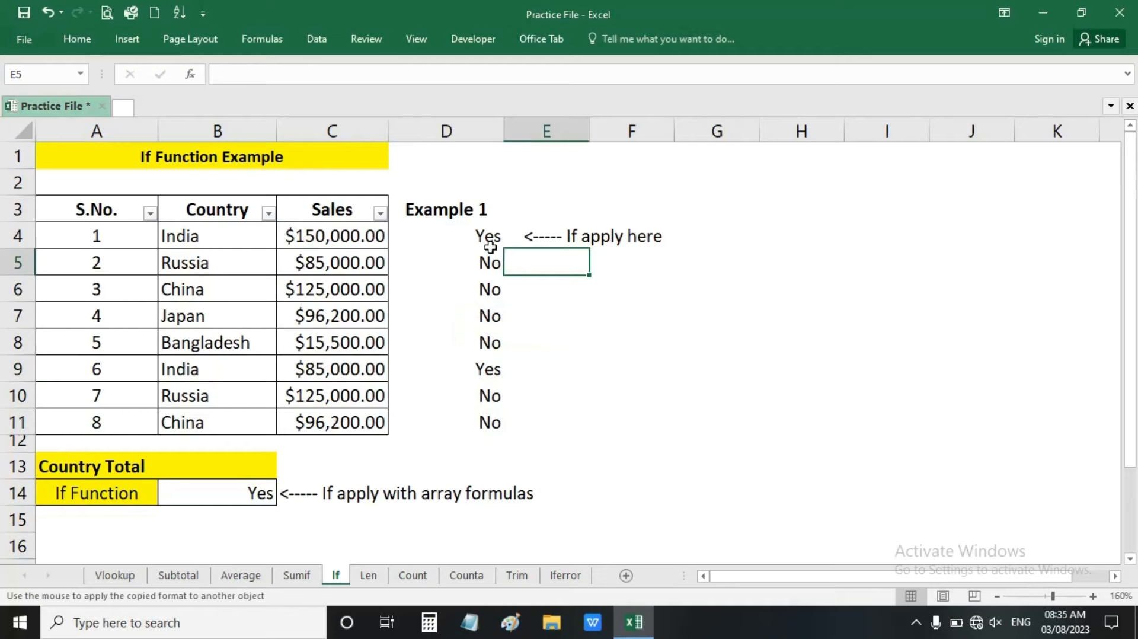
# Change the country text in the D4 IF formula to "Japan" and copy the formula down to D11
pyautogui.click(479, 236)
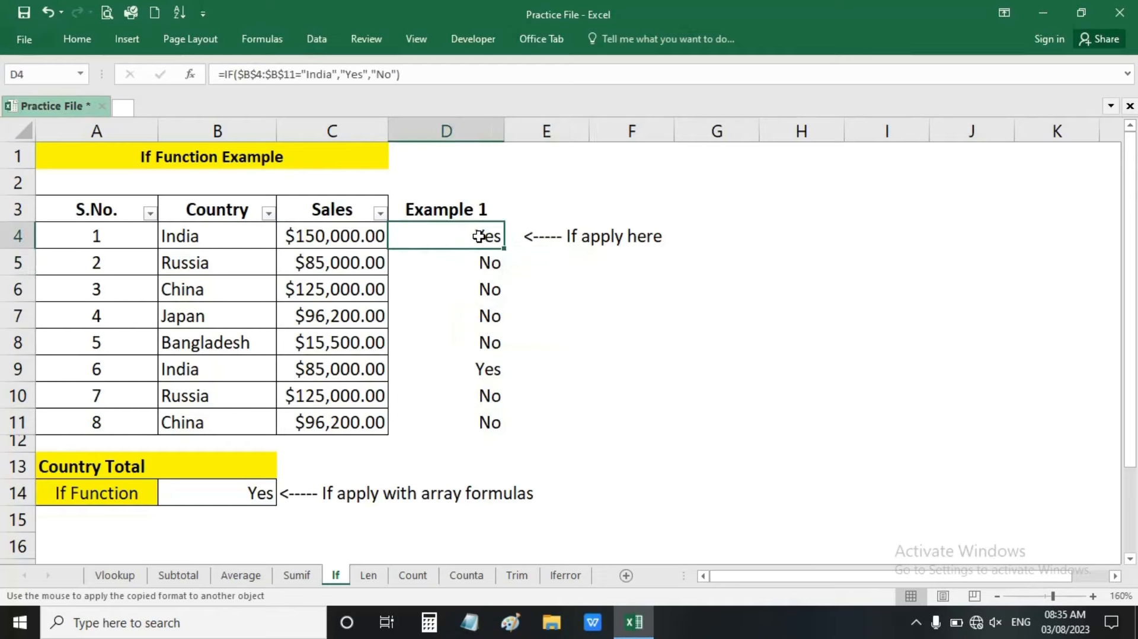
pyautogui.doubleClick(435, 235)
pyautogui.moveTo(402, 237); pyautogui.dragTo(361, 237)
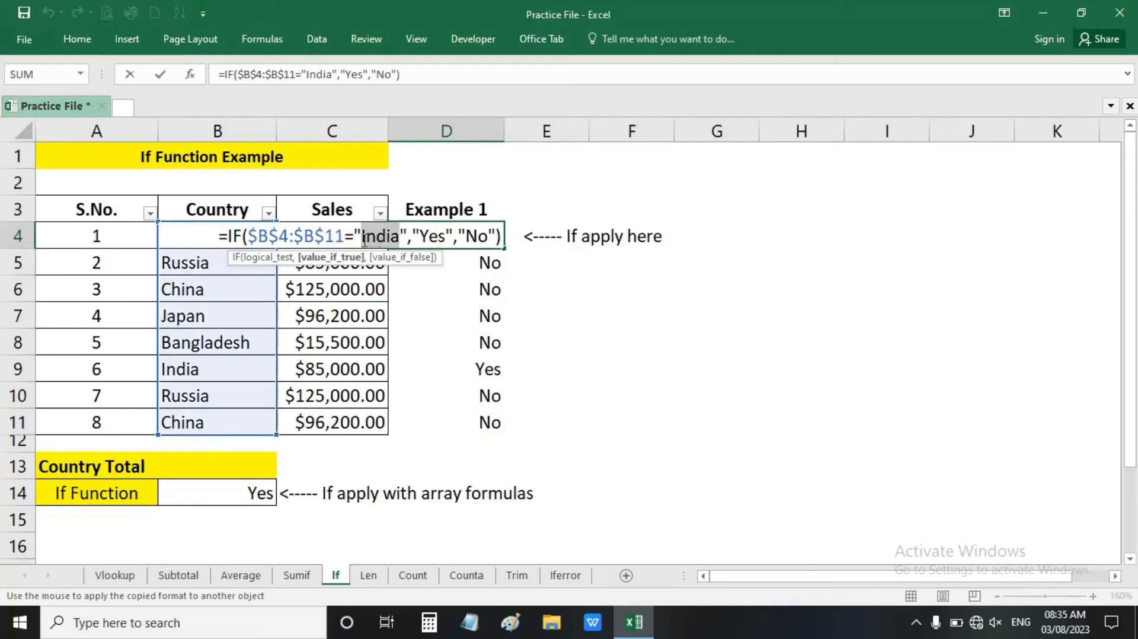
pyautogui.write('Japan')
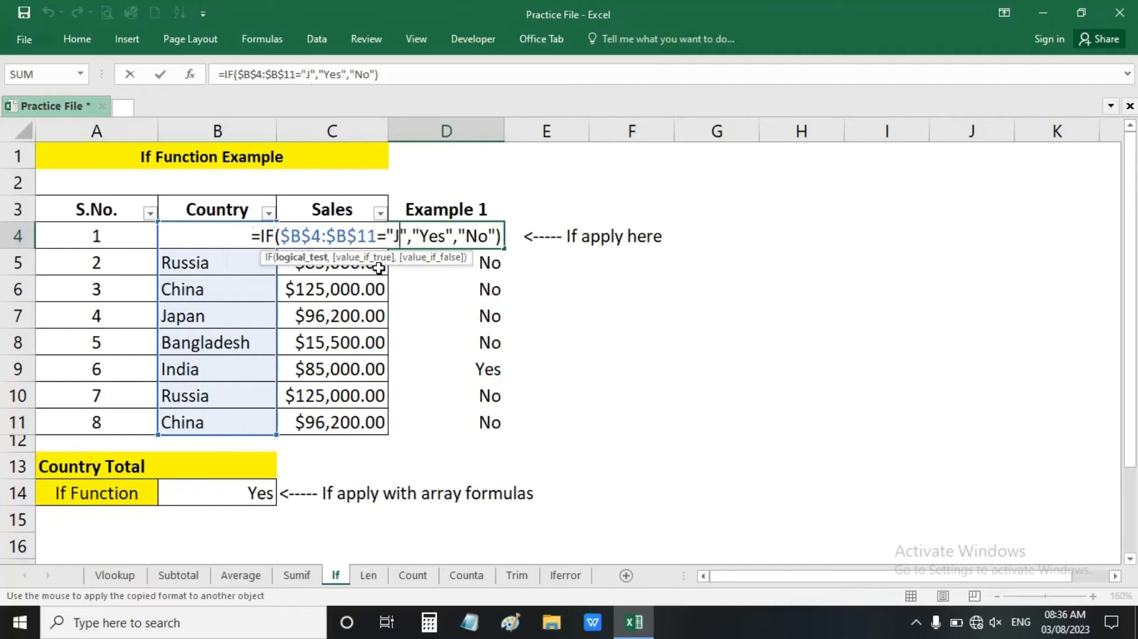
pyautogui.press('Return')
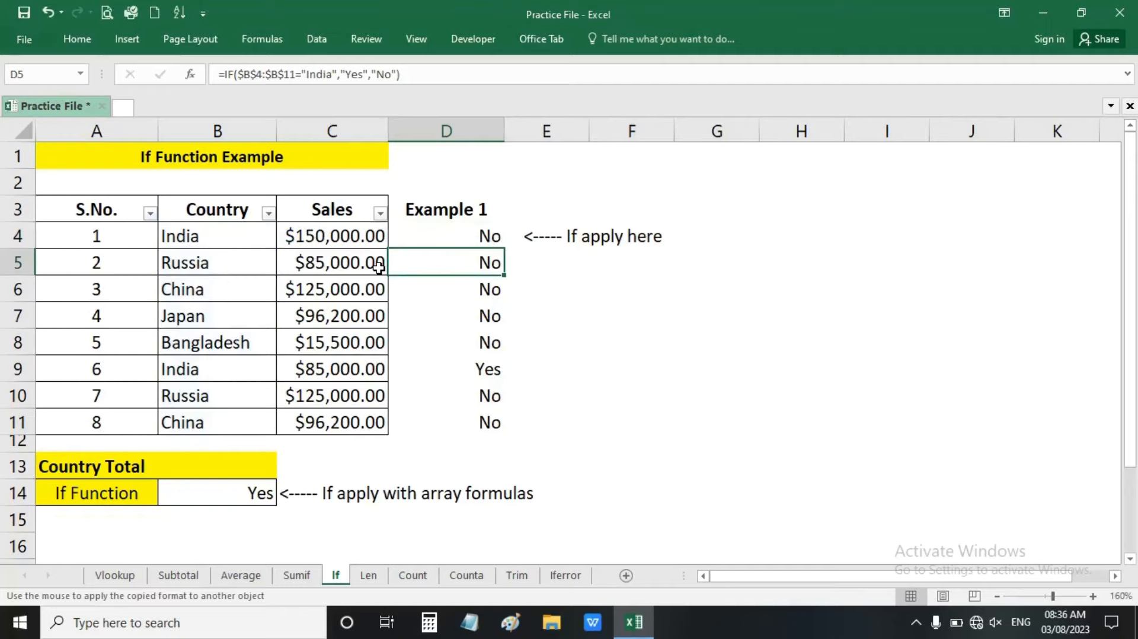
pyautogui.click(491, 235)
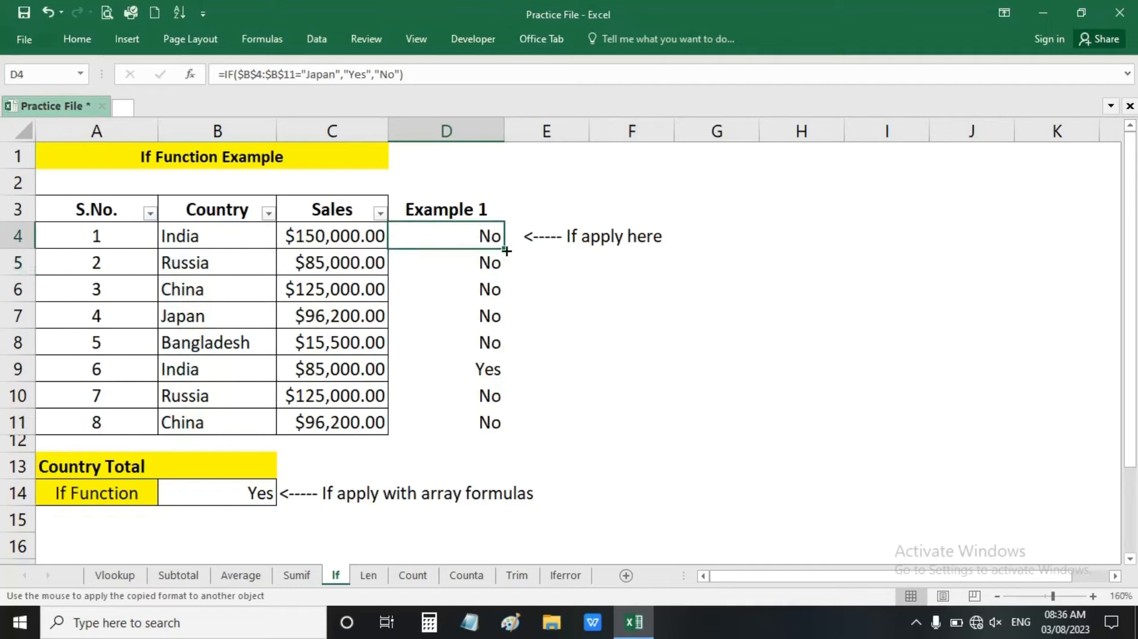
pyautogui.doubleClick(505, 252)
# Compare the Example 1 results row by row with the country names in column B
pyautogui.click(439, 322)
pyautogui.moveTo(438, 322); pyautogui.dragTo(232, 325)
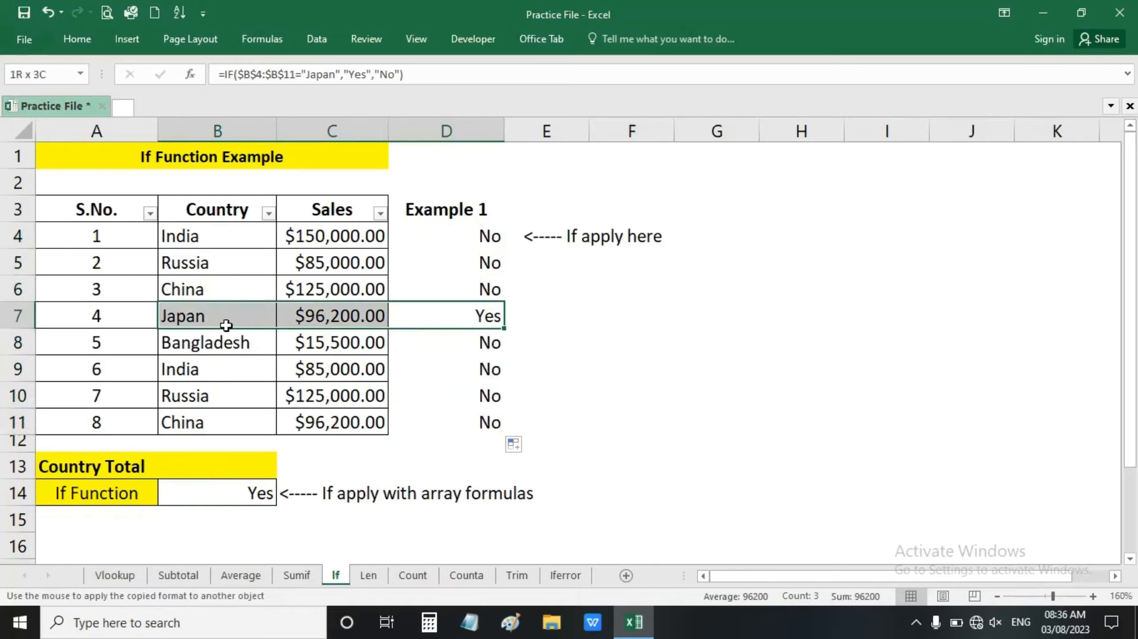
pyautogui.click(463, 289)
pyautogui.moveTo(463, 288); pyautogui.dragTo(464, 231)
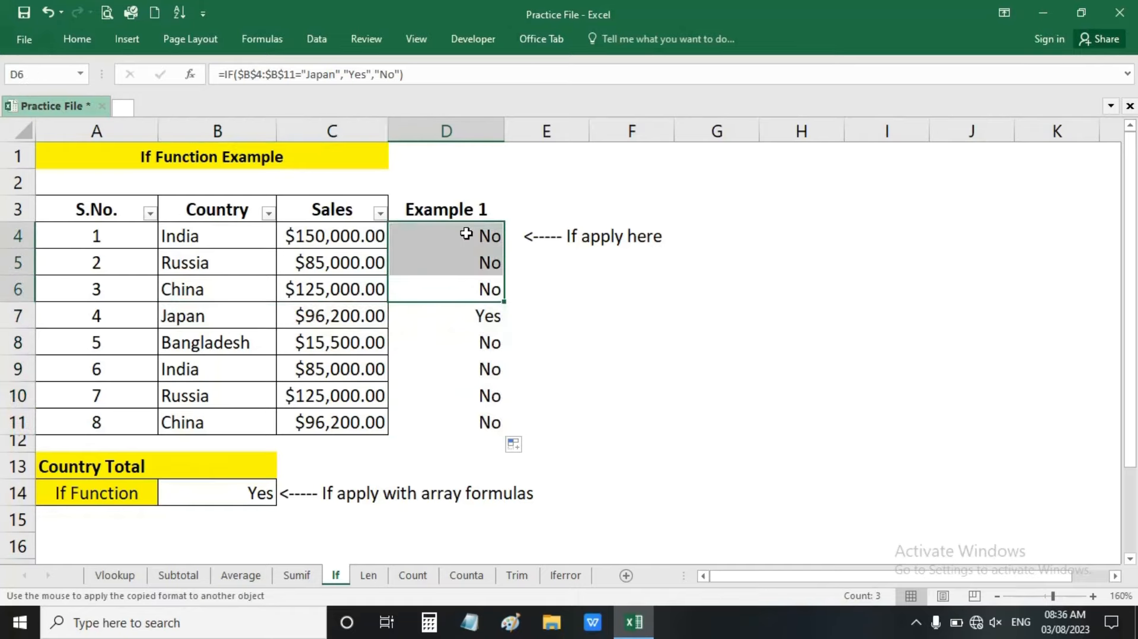
pyautogui.click(462, 344)
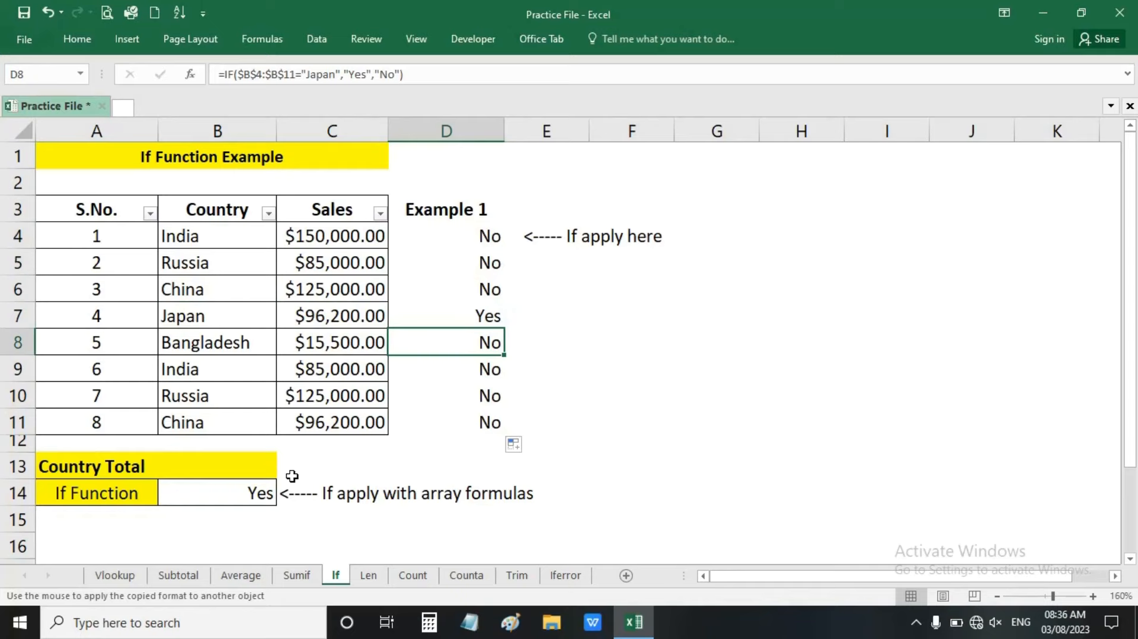
pyautogui.moveTo(444, 233); pyautogui.dragTo(438, 423)
pyautogui.moveTo(473, 234); pyautogui.dragTo(246, 236)
pyautogui.click(410, 262)
pyautogui.moveTo(409, 262); pyautogui.dragTo(255, 265)
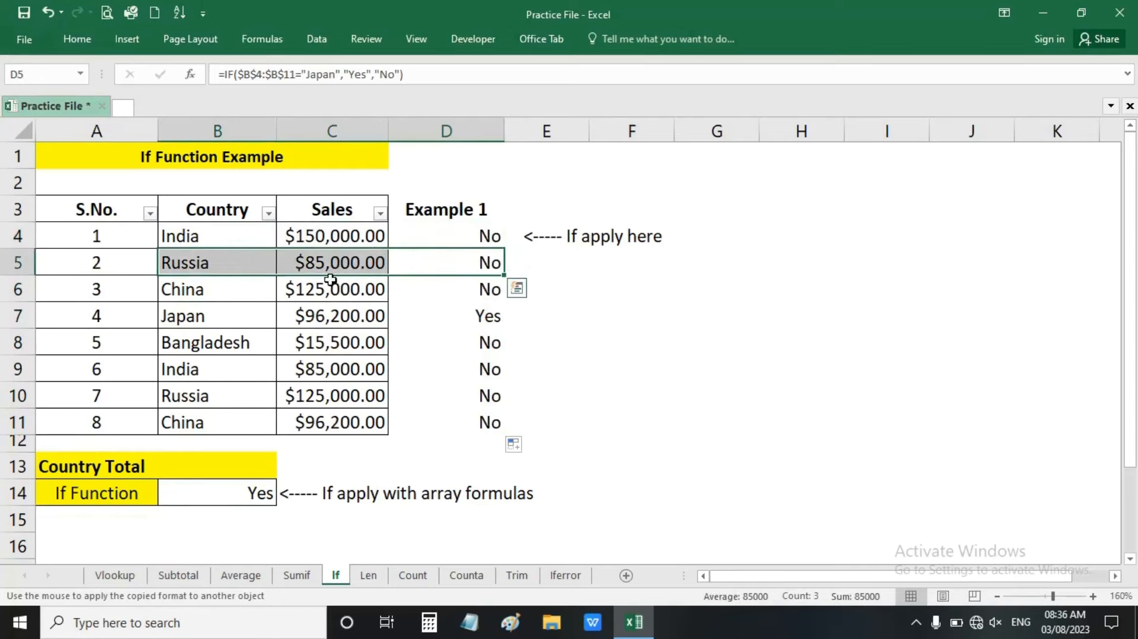
pyautogui.moveTo(442, 292); pyautogui.dragTo(247, 284)
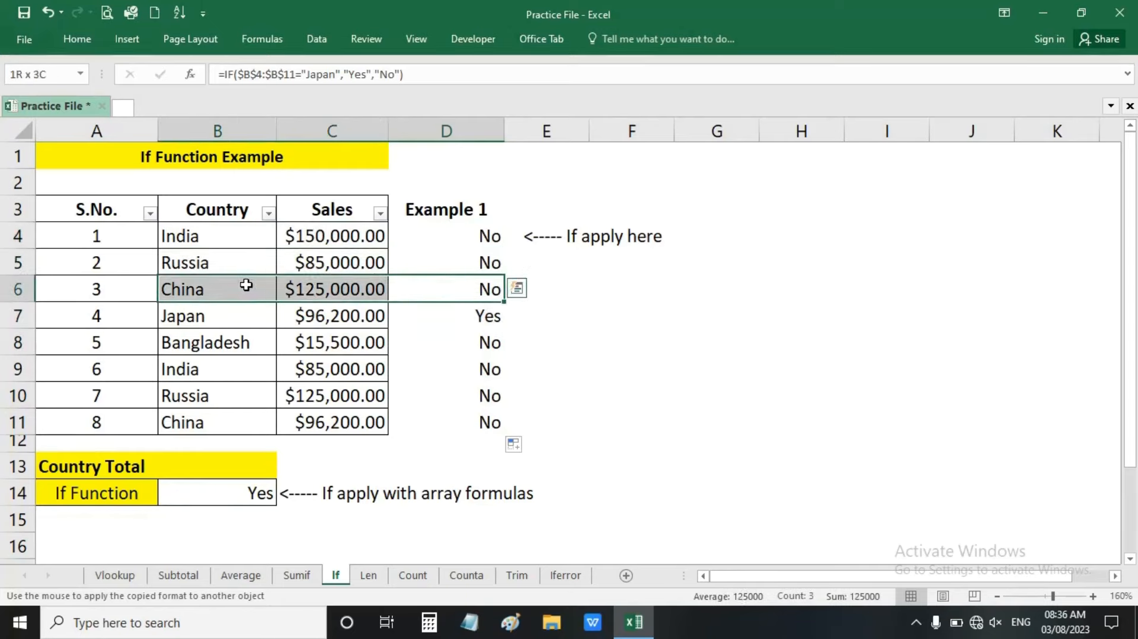
pyautogui.click(212, 495)
pyautogui.click(893, 293)
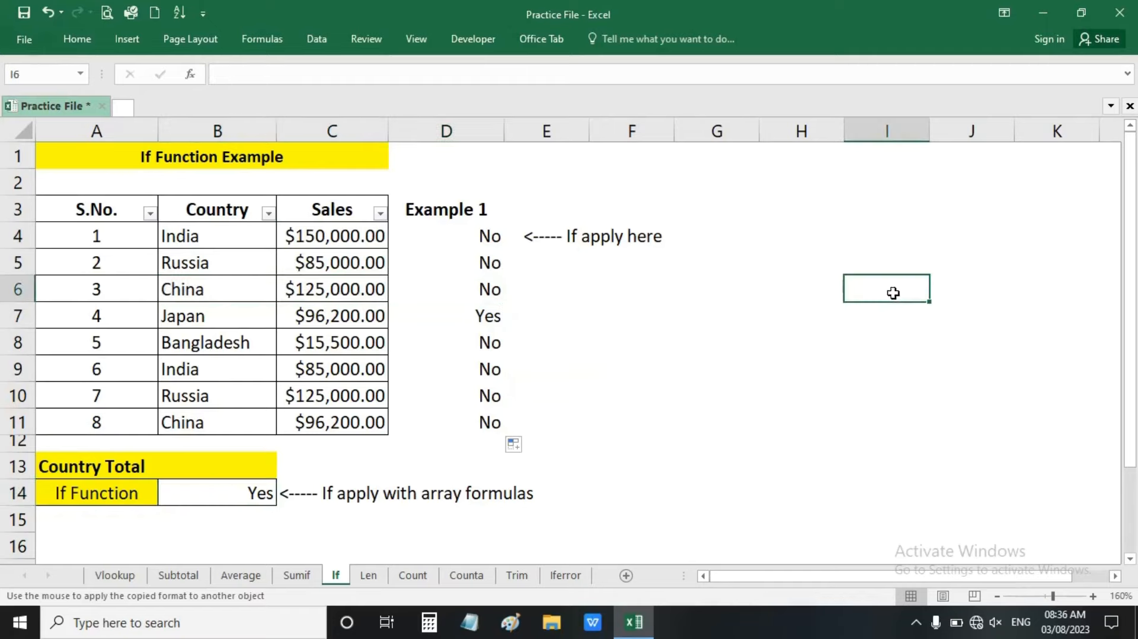
pyautogui.click(775, 400)
# Re-enter the IF formula in B14 as an ordinary formula and restore it as an array formula
pyautogui.click(248, 490)
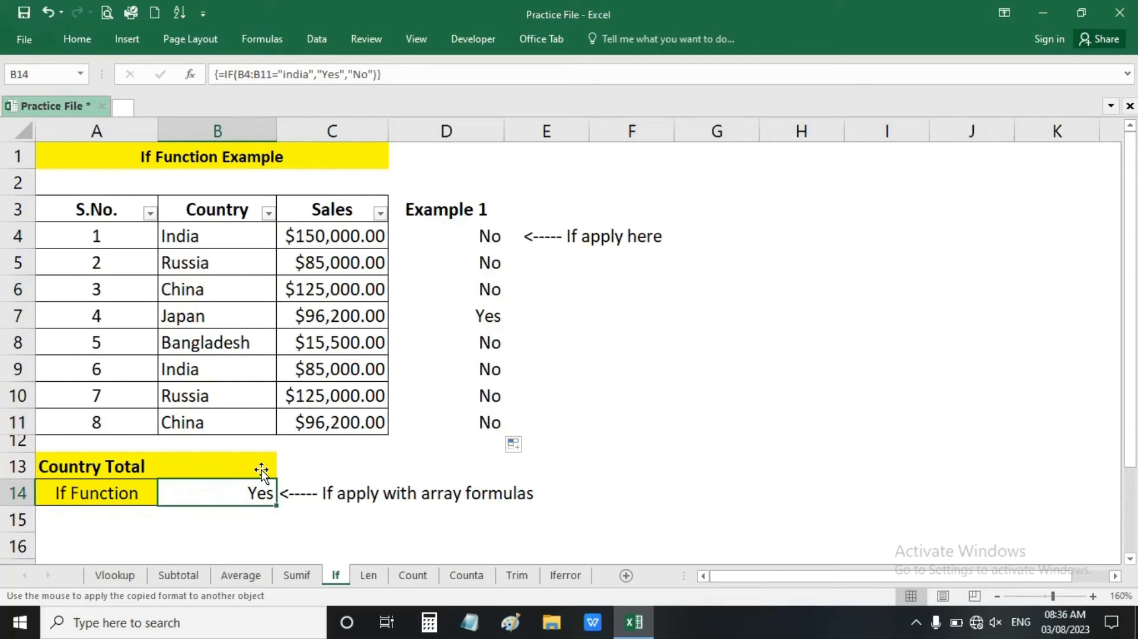
pyautogui.doubleClick(243, 492)
pyautogui.press('Return')
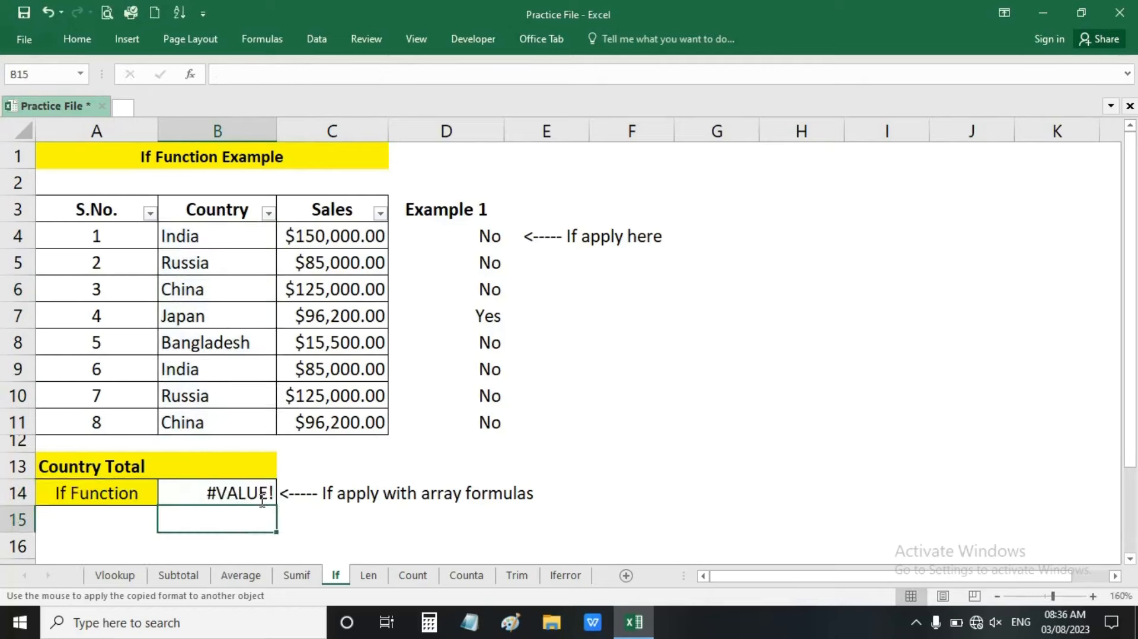
pyautogui.click(242, 493)
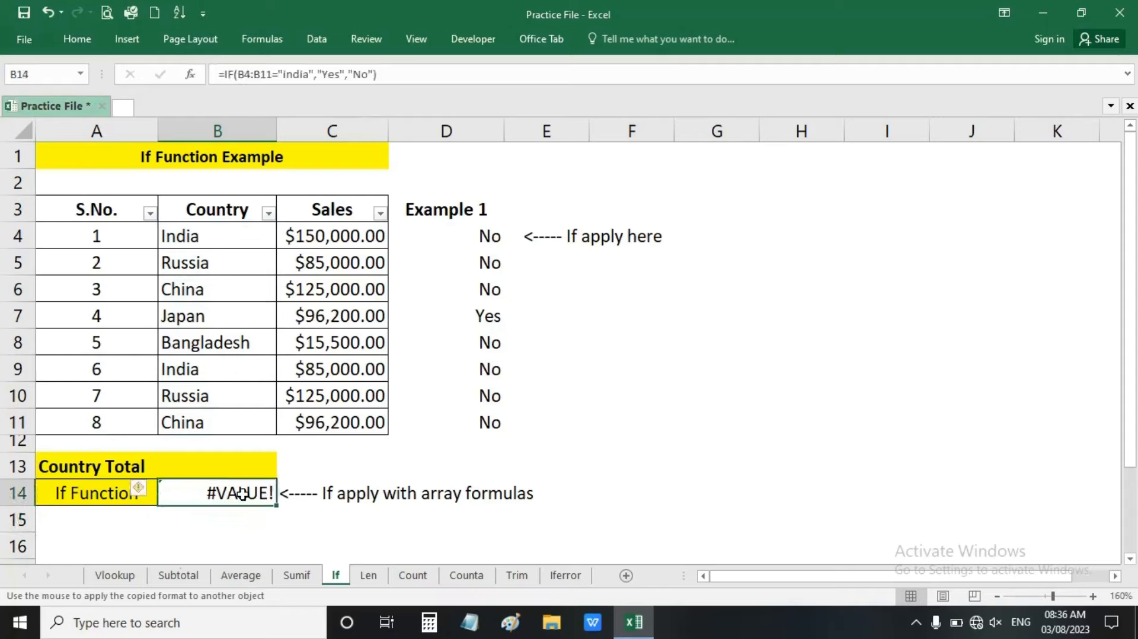
pyautogui.doubleClick(241, 494)
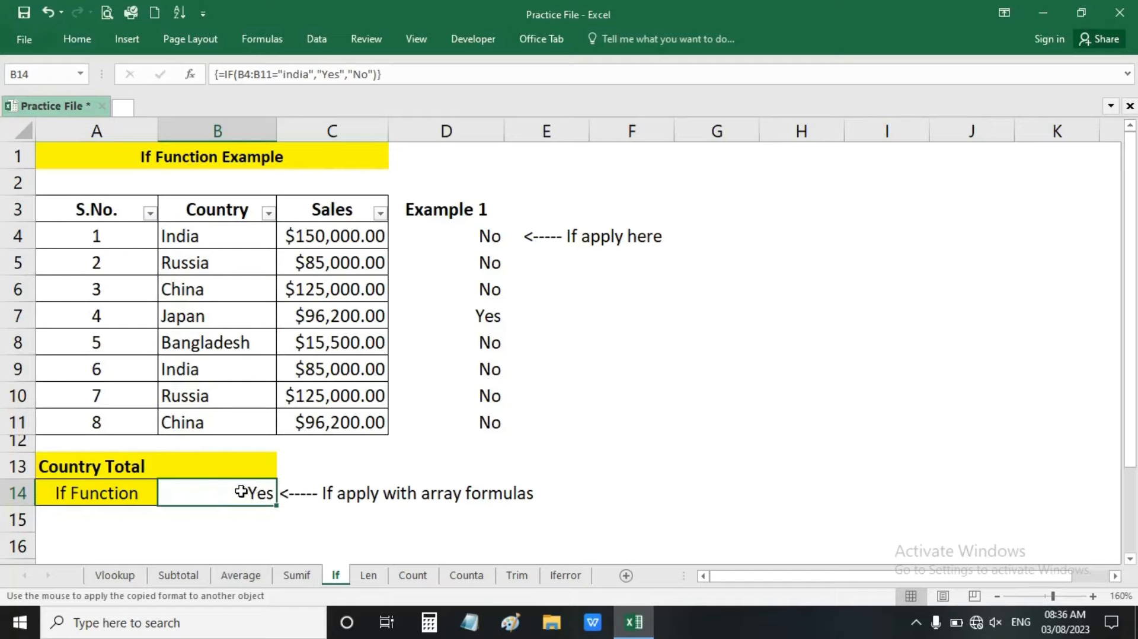
# Examine the country range B4:B11 against the array formula result in B14
pyautogui.moveTo(224, 236); pyautogui.dragTo(216, 422)
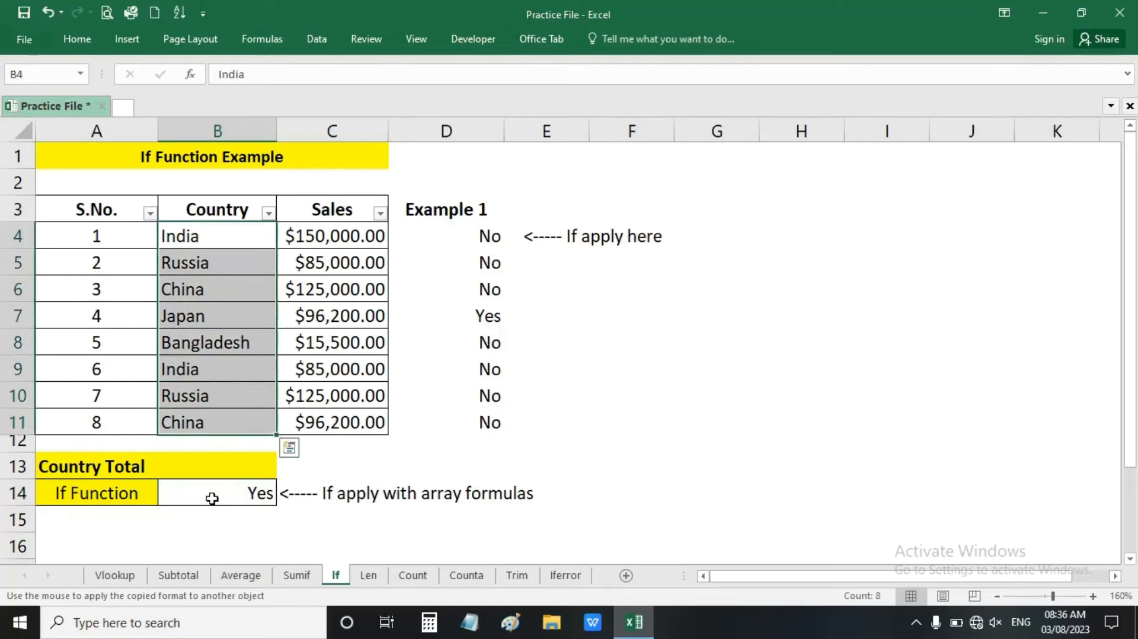
pyautogui.click(210, 492)
pyautogui.click(216, 238)
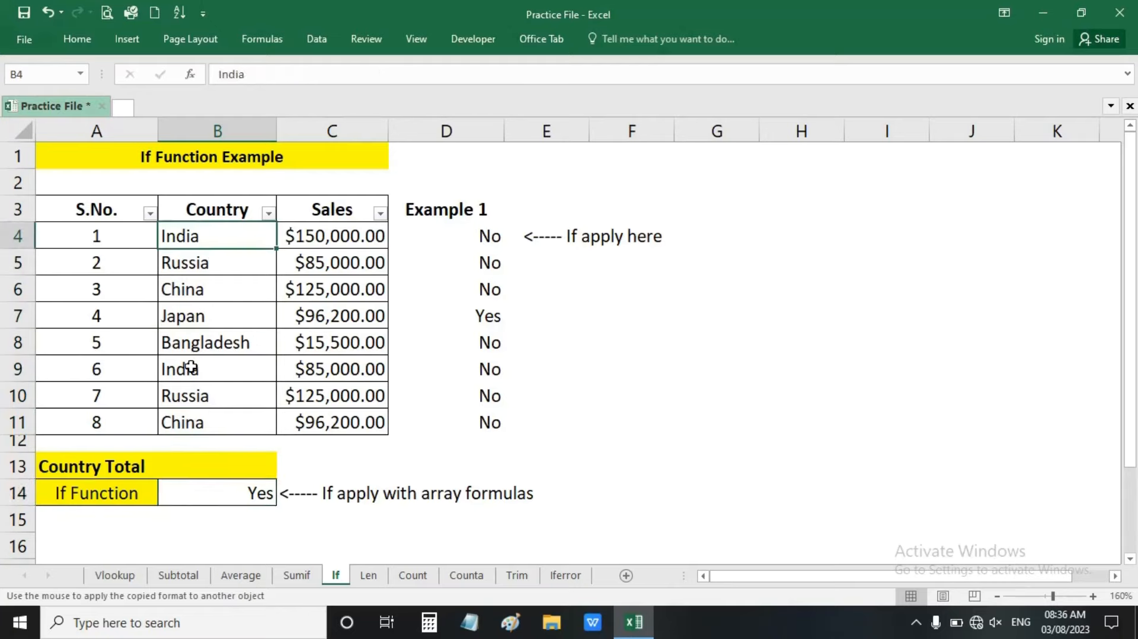
pyautogui.click(197, 495)
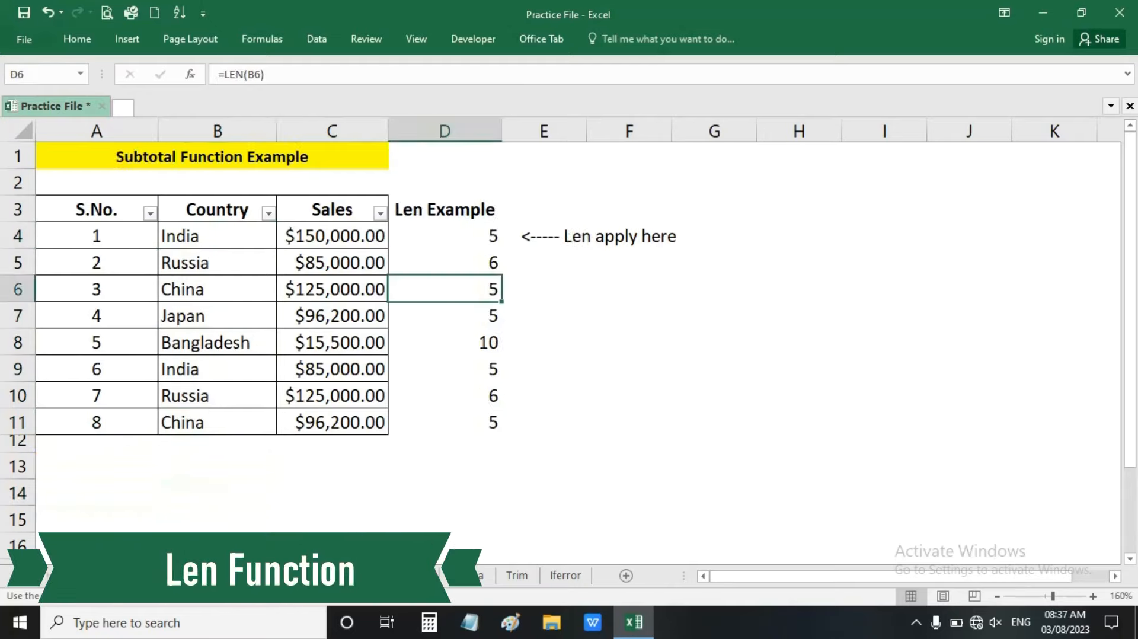
# Change the title in A1 of the Len sheet to "Len Function Example"
pyautogui.click(379, 500)
pyautogui.click(159, 159)
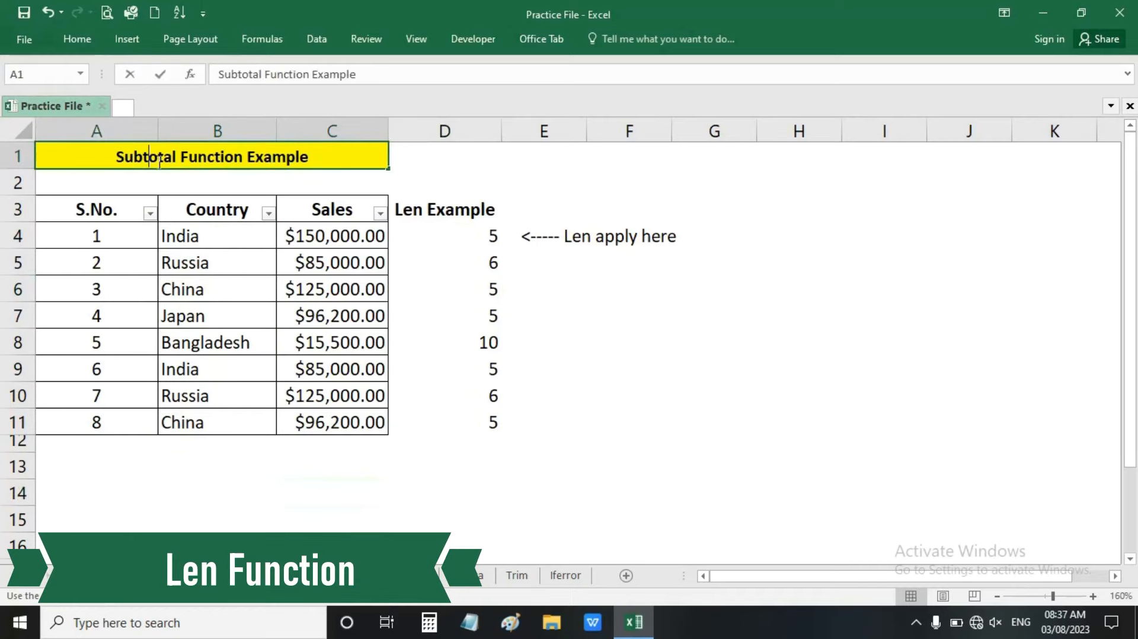
pyautogui.doubleClick(159, 159)
pyautogui.moveTo(176, 158); pyautogui.dragTo(118, 158)
pyautogui.write('Len')
pyautogui.press('Return')
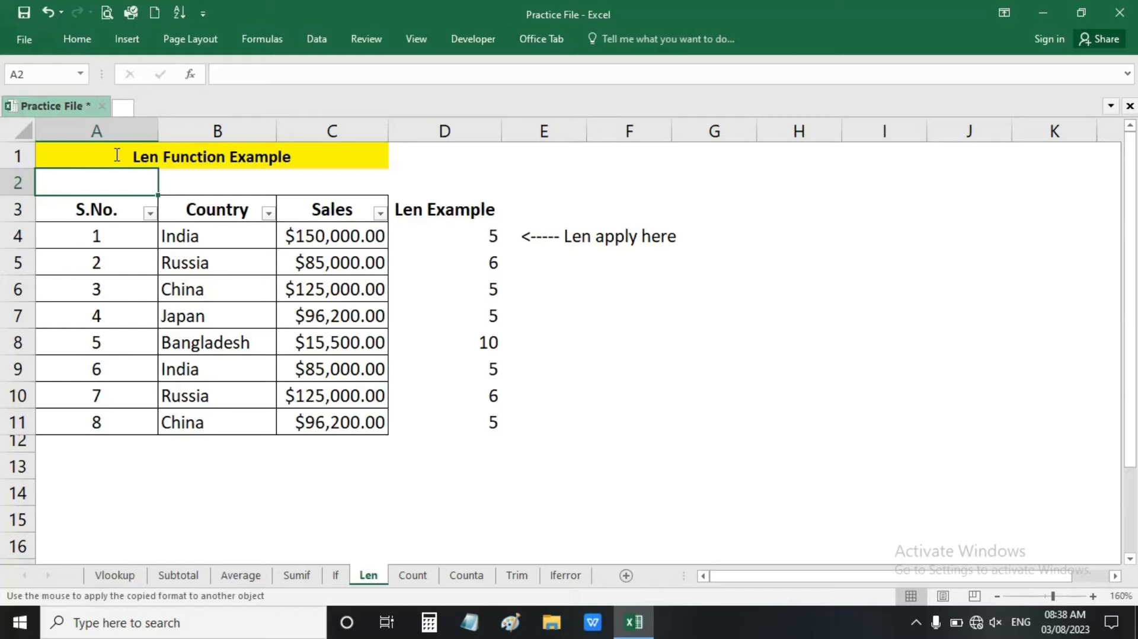
# Inspect the LEN formula in D4 and clear the existing formulas from D4:D11
pyautogui.click(195, 237)
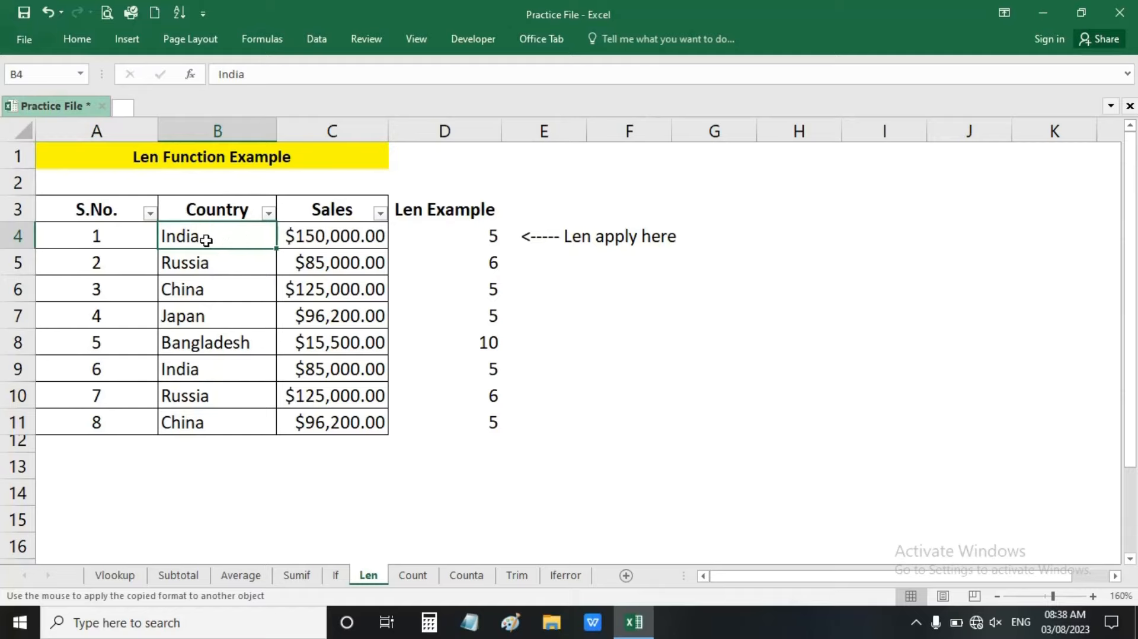
pyautogui.click(466, 232)
pyautogui.doubleClick(467, 231)
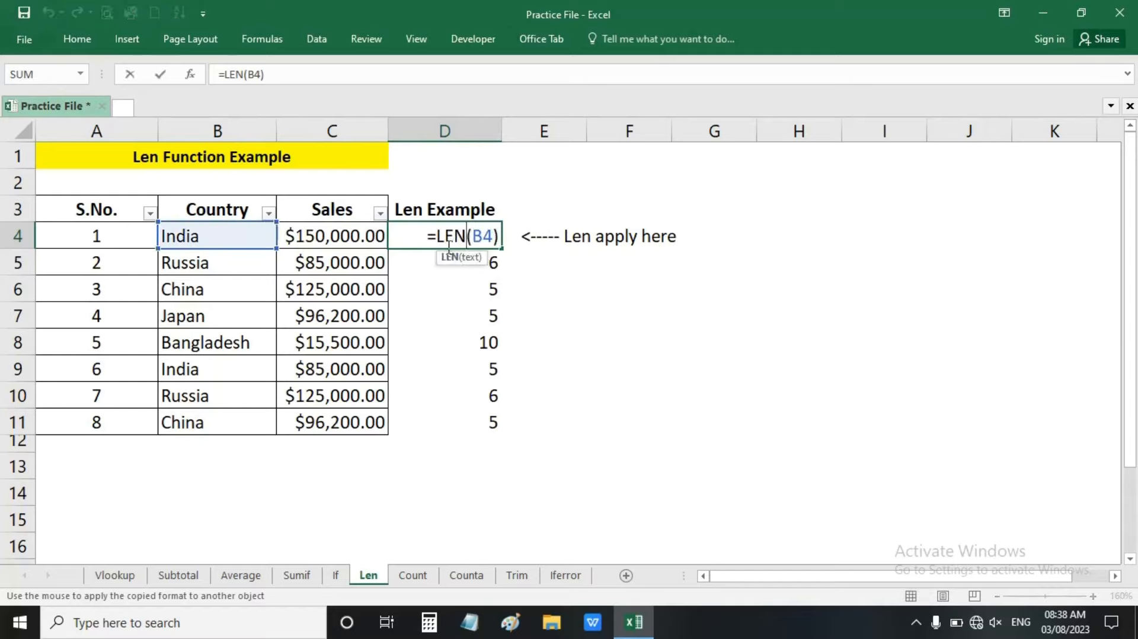
pyautogui.moveTo(473, 237); pyautogui.dragTo(396, 236)
pyautogui.press('Delete')
pyautogui.click(466, 305)
pyautogui.click(466, 239)
pyautogui.moveTo(467, 239); pyautogui.dragTo(465, 424)
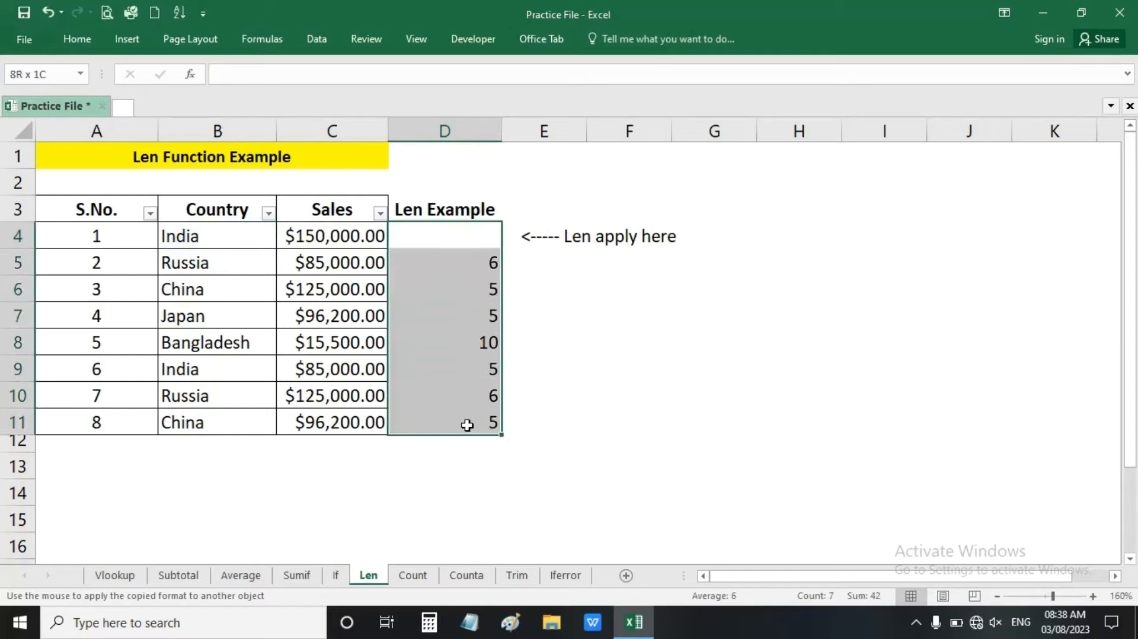
# Enter the formula =LEN(B4) in D4 to count the characters of the first country name
pyautogui.click(434, 237)
pyautogui.write('=len')
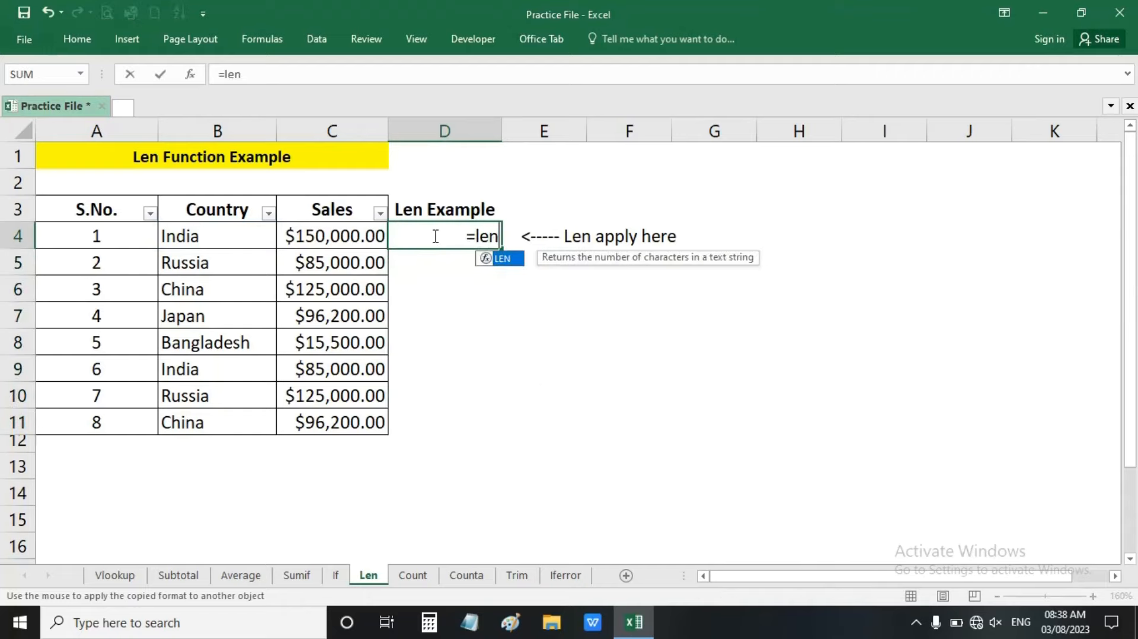
pyautogui.press('Tab')
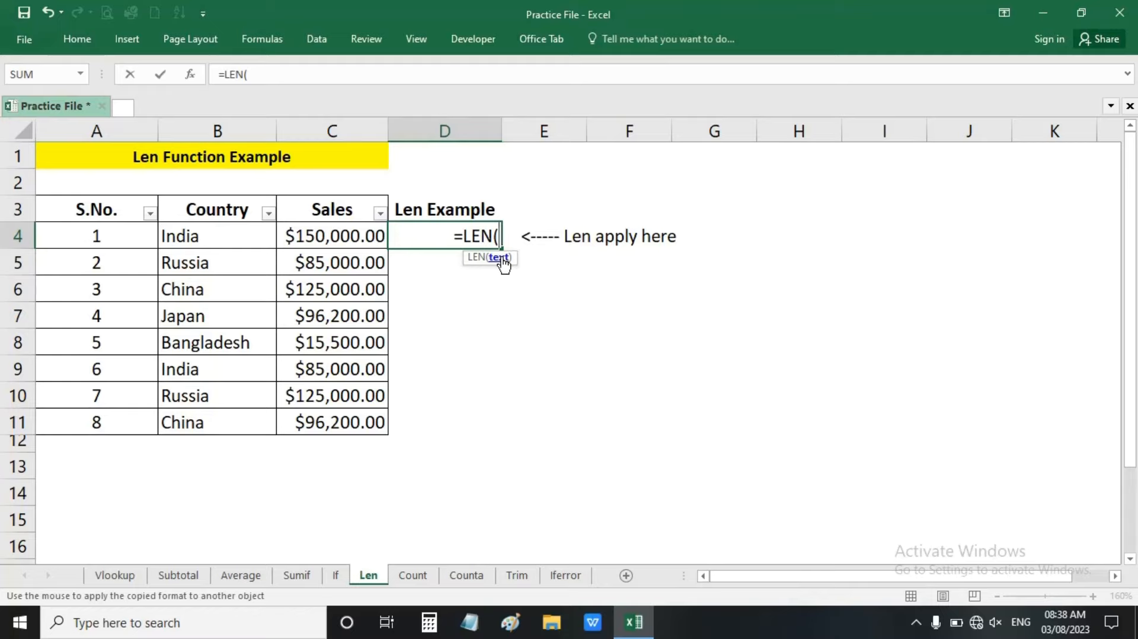
pyautogui.click(248, 240)
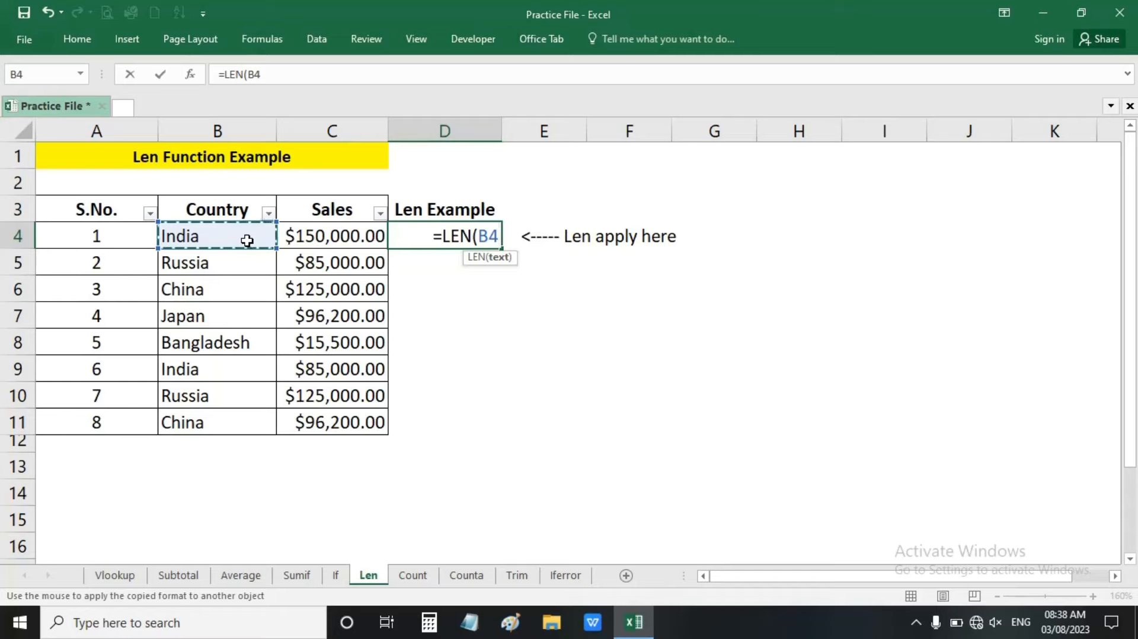
pyautogui.write(')')
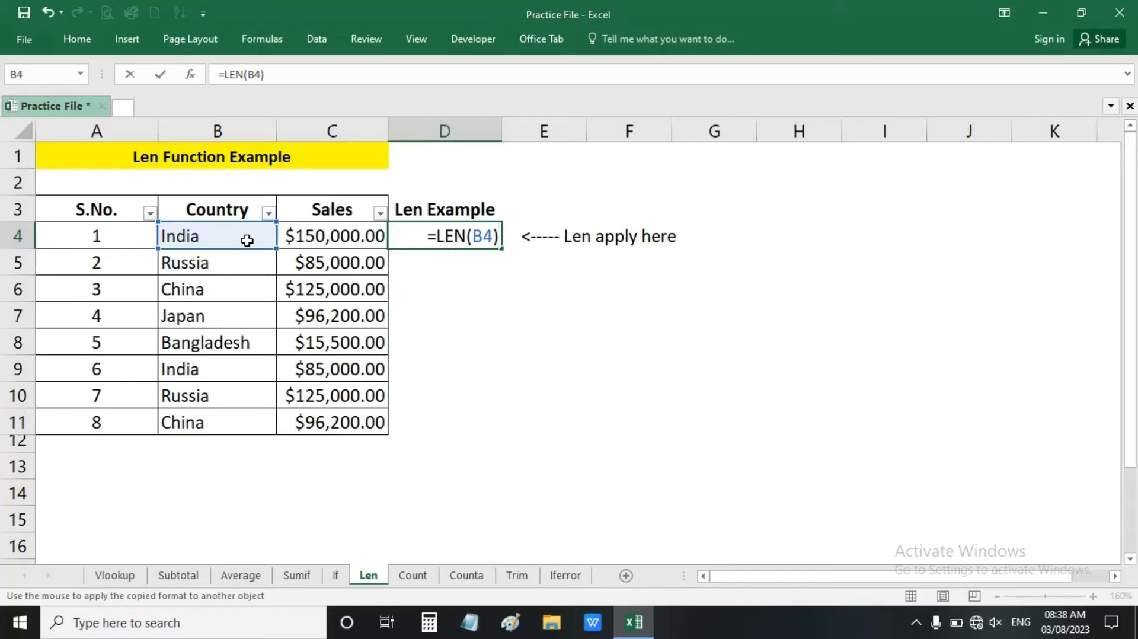
pyautogui.press('Return')
pyautogui.click(428, 236)
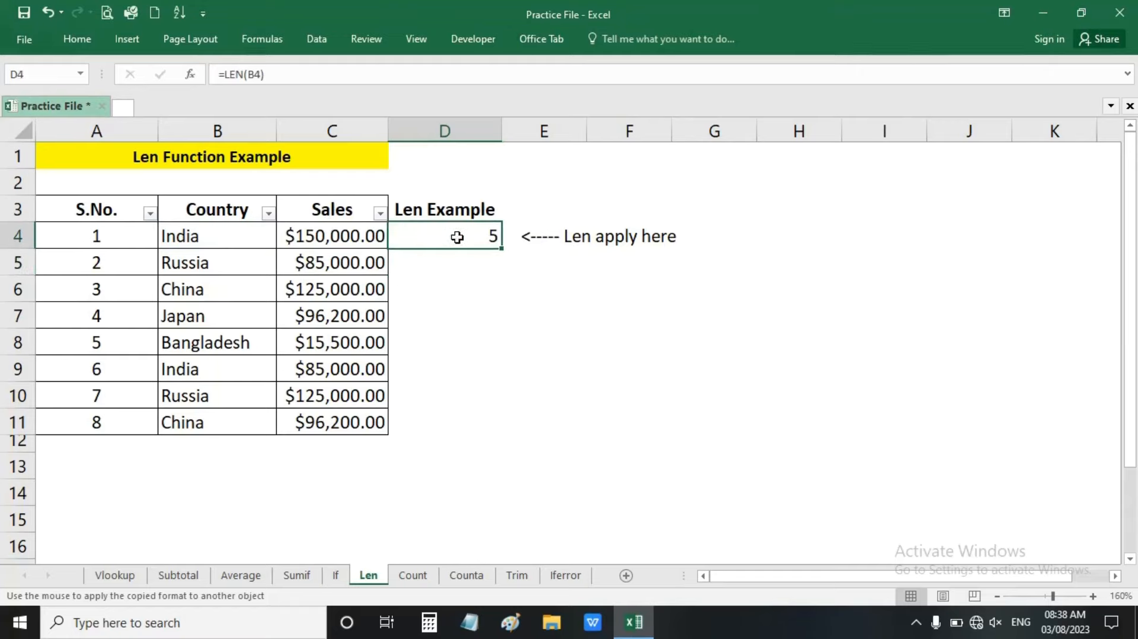
# Add two trailing spaces, one at a time, after India in B4 and check the LEN result in D4 each time
pyautogui.click(211, 237)
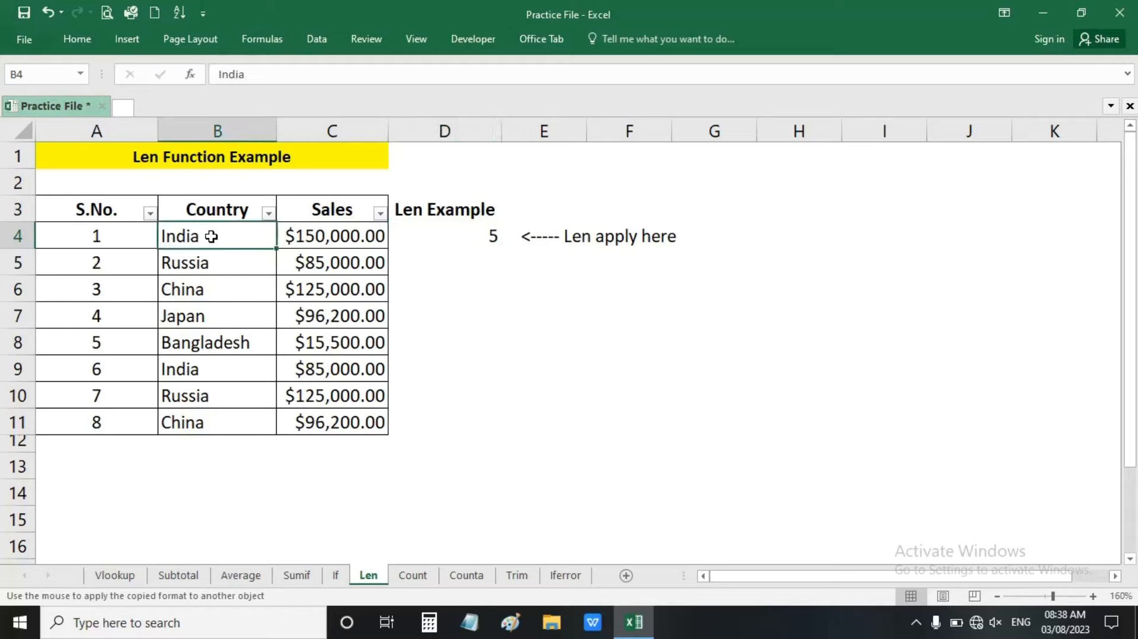
pyautogui.doubleClick(213, 236)
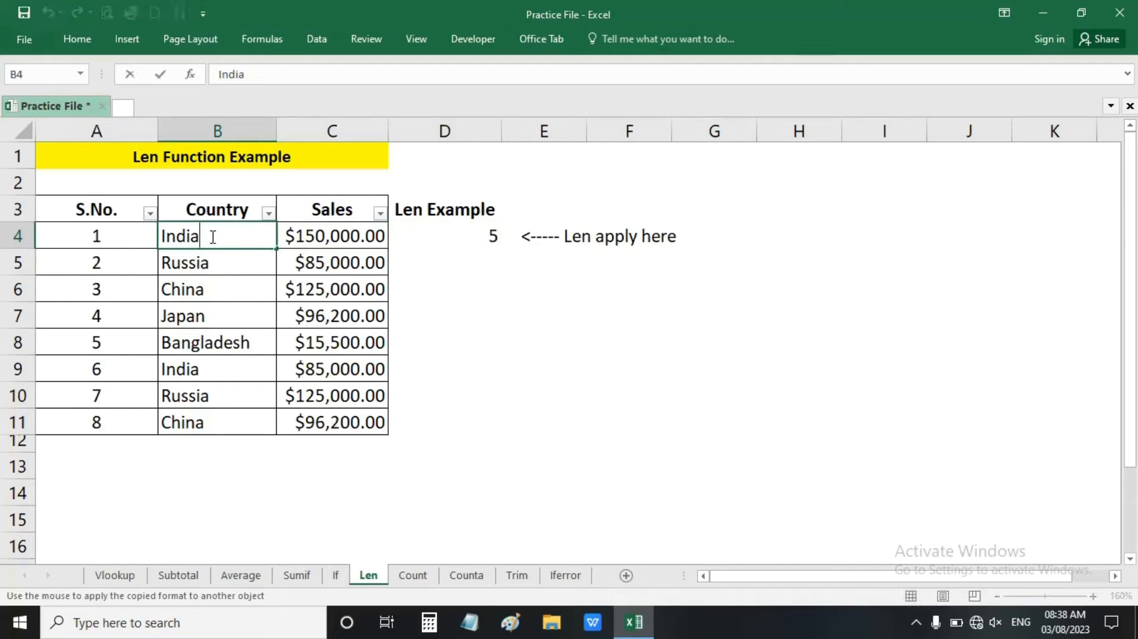
pyautogui.press('Return')
pyautogui.click(212, 236)
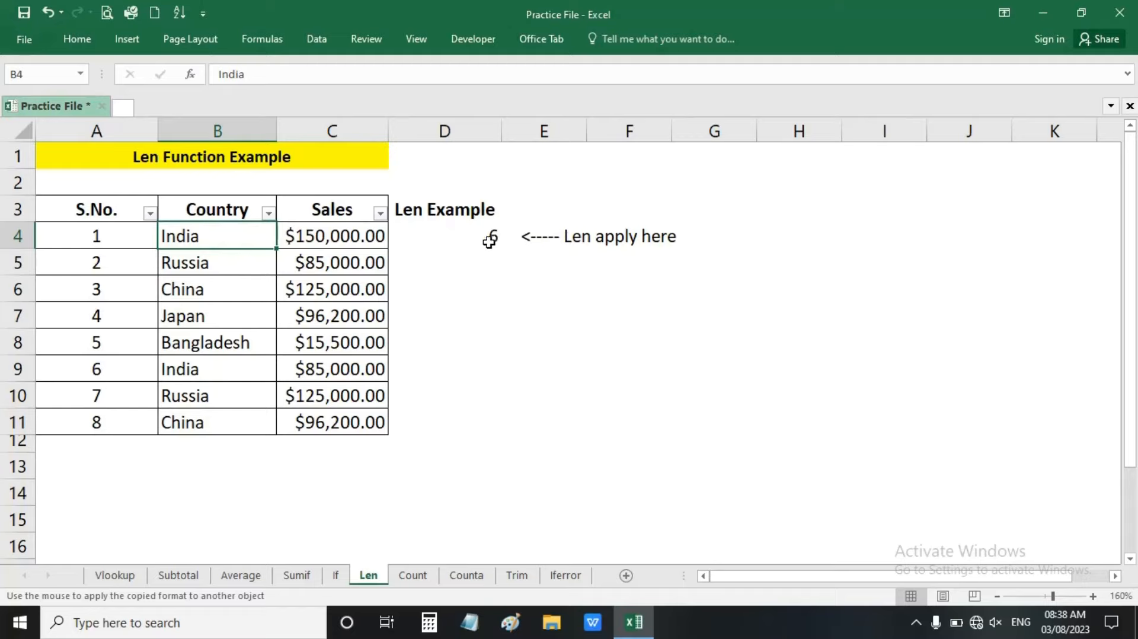
pyautogui.doubleClick(241, 240)
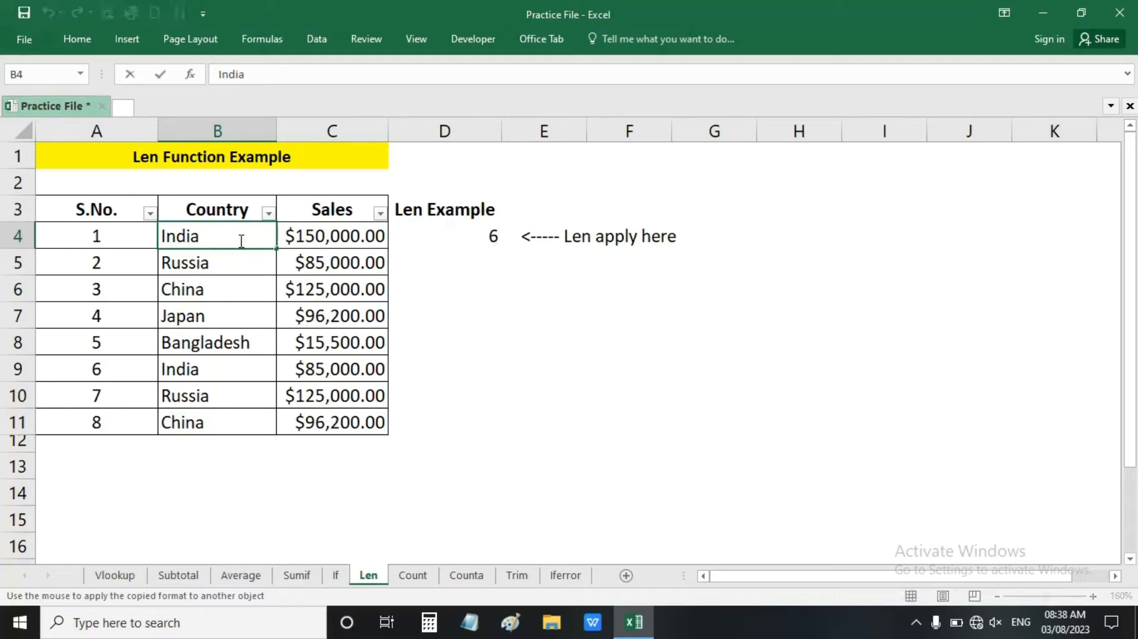
pyautogui.press('Return')
pyautogui.click(476, 228)
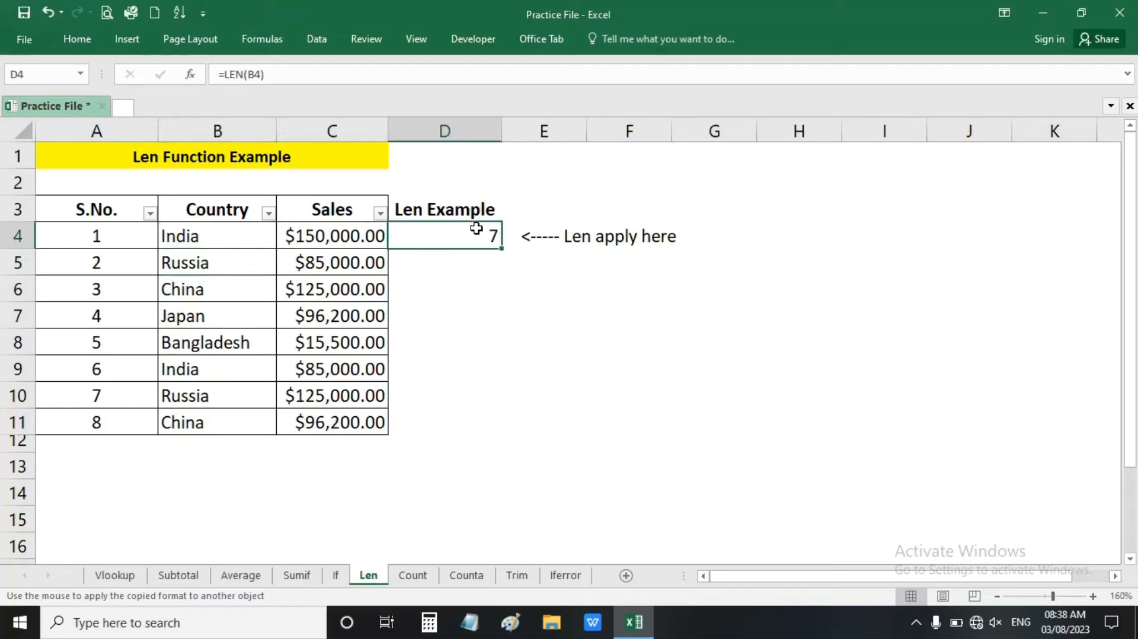
# Append +91 to the country name in B4 and check the LEN formula in D4
pyautogui.click(225, 236)
pyautogui.doubleClick(229, 235)
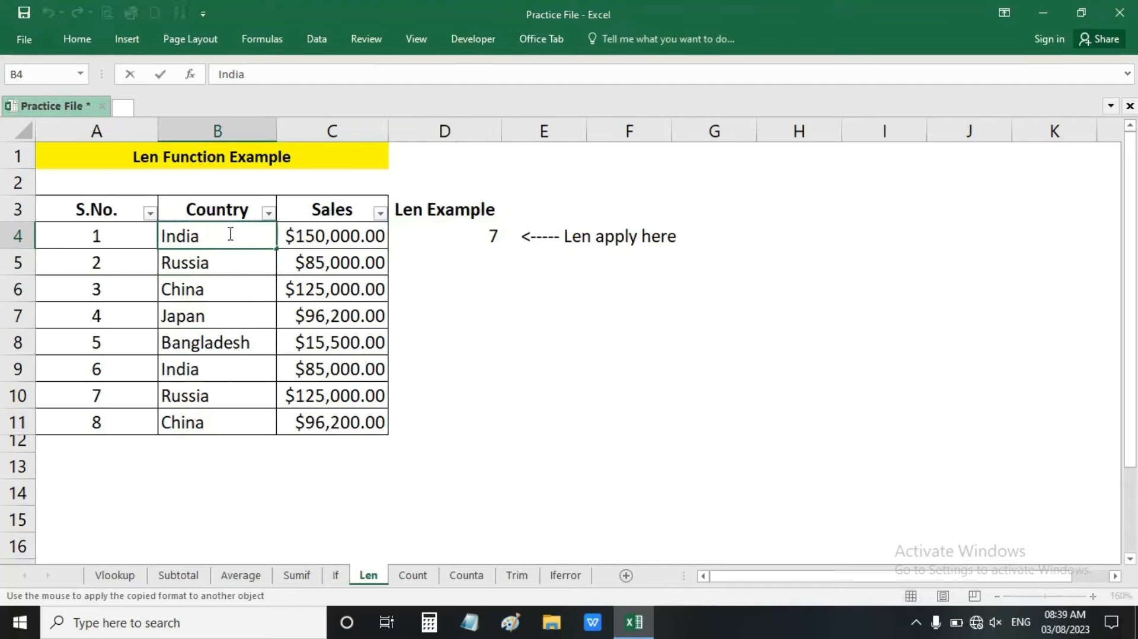
pyautogui.write('+91')
pyautogui.press('Return')
pyautogui.click(224, 232)
pyautogui.click(460, 236)
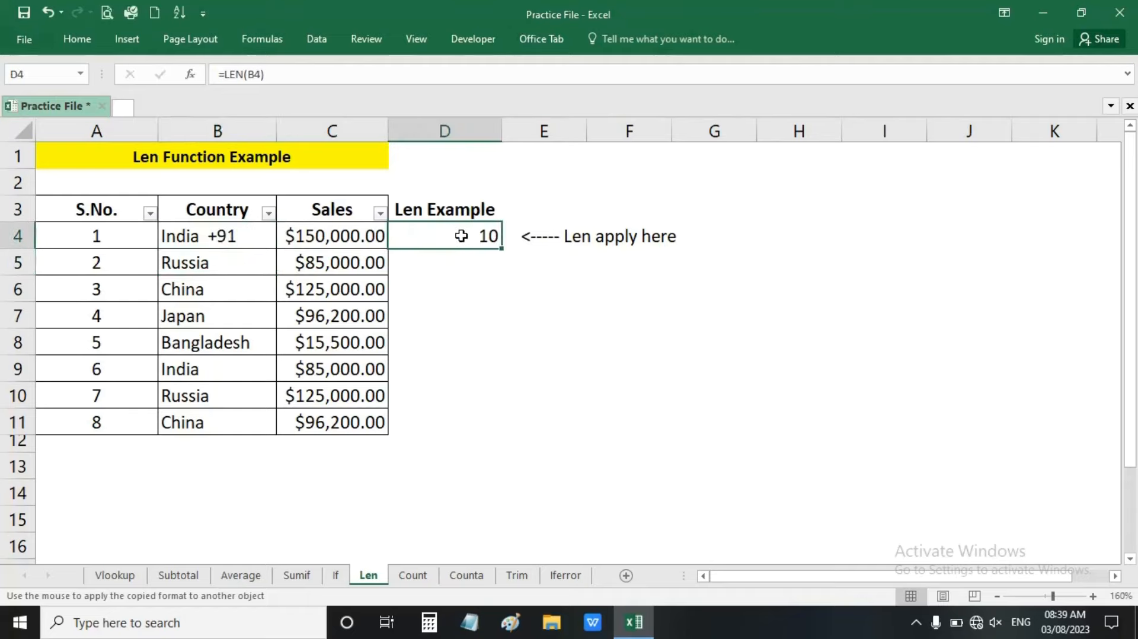
# Fill the LEN formula from D4 down to D11 and compare the results with the country names
pyautogui.doubleClick(498, 250)
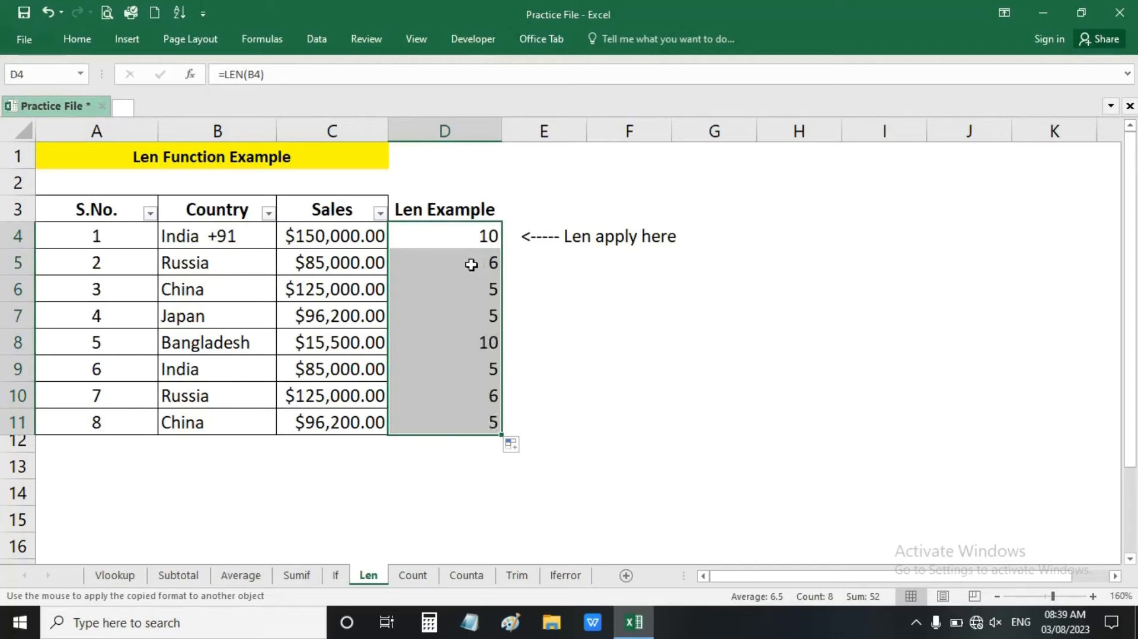
pyautogui.click(452, 252)
pyautogui.moveTo(452, 250); pyautogui.dragTo(452, 422)
pyautogui.moveTo(475, 347); pyautogui.dragTo(270, 345)
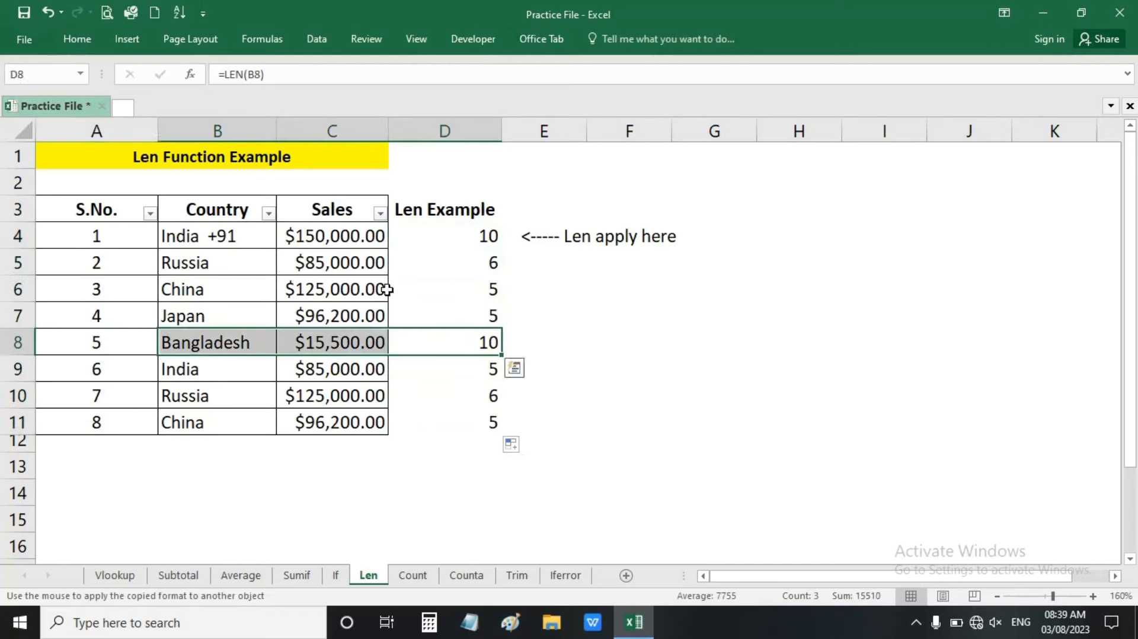
pyautogui.moveTo(420, 260); pyautogui.dragTo(434, 398)
pyautogui.click(447, 364)
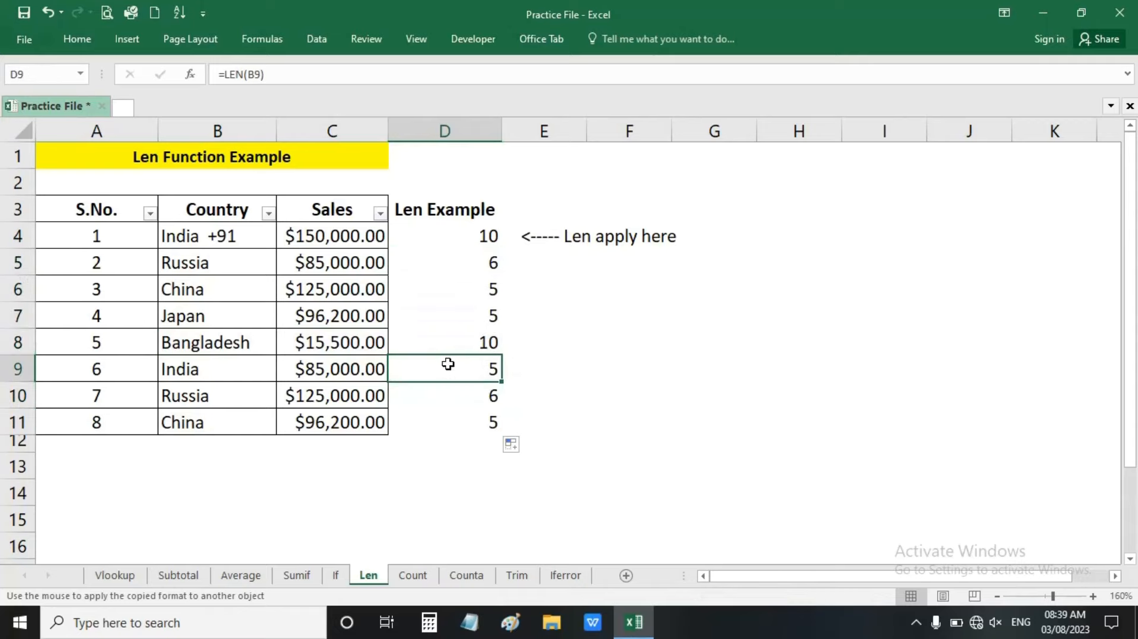
# Open the Count sheet and change the title in A1 to "Count Function Example"
pyautogui.click(415, 575)
pyautogui.doubleClick(172, 156)
pyautogui.moveTo(180, 157); pyautogui.dragTo(118, 160)
pyautogui.write('Count')
pyautogui.press('Return')
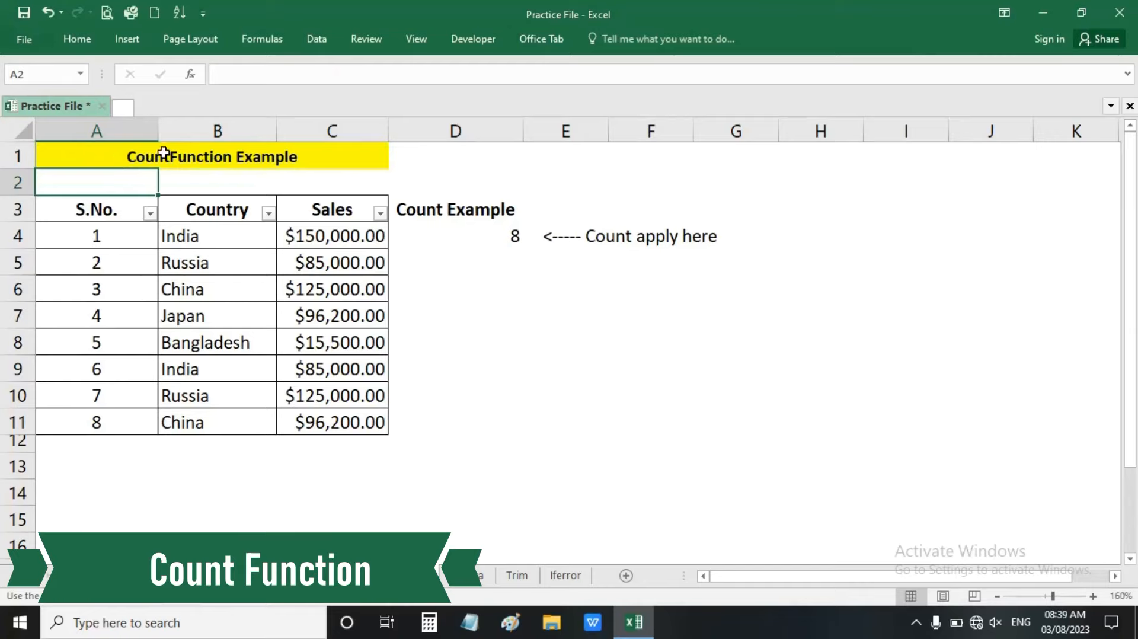
pyautogui.doubleClick(163, 153)
pyautogui.click(460, 292)
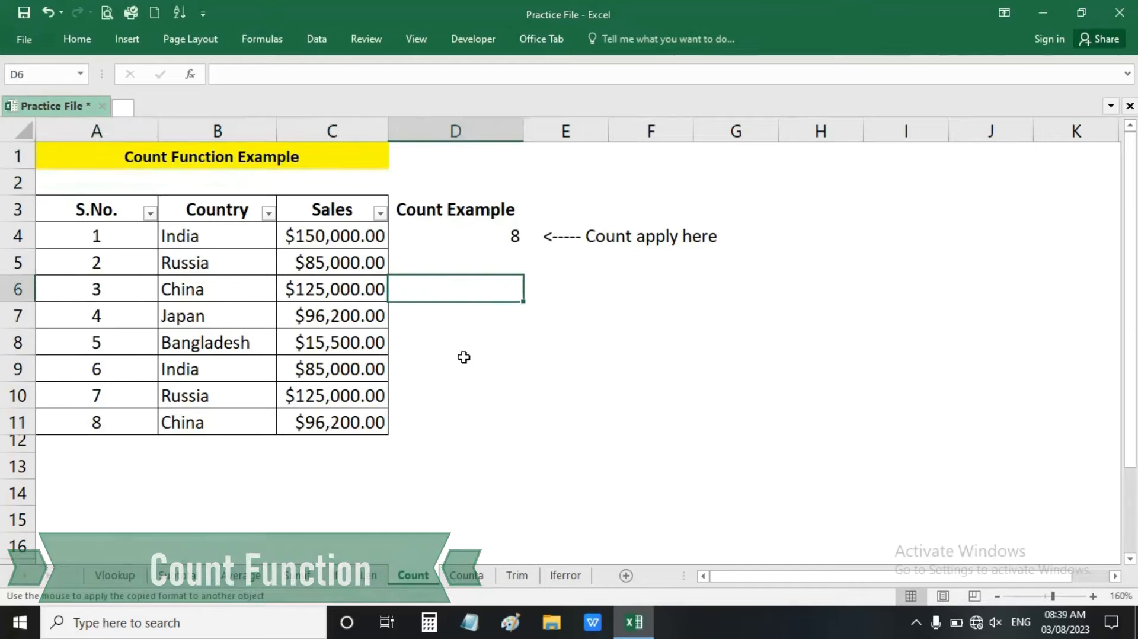
# Inspect the existing COUNT formula in D4 and clear it
pyautogui.click(466, 357)
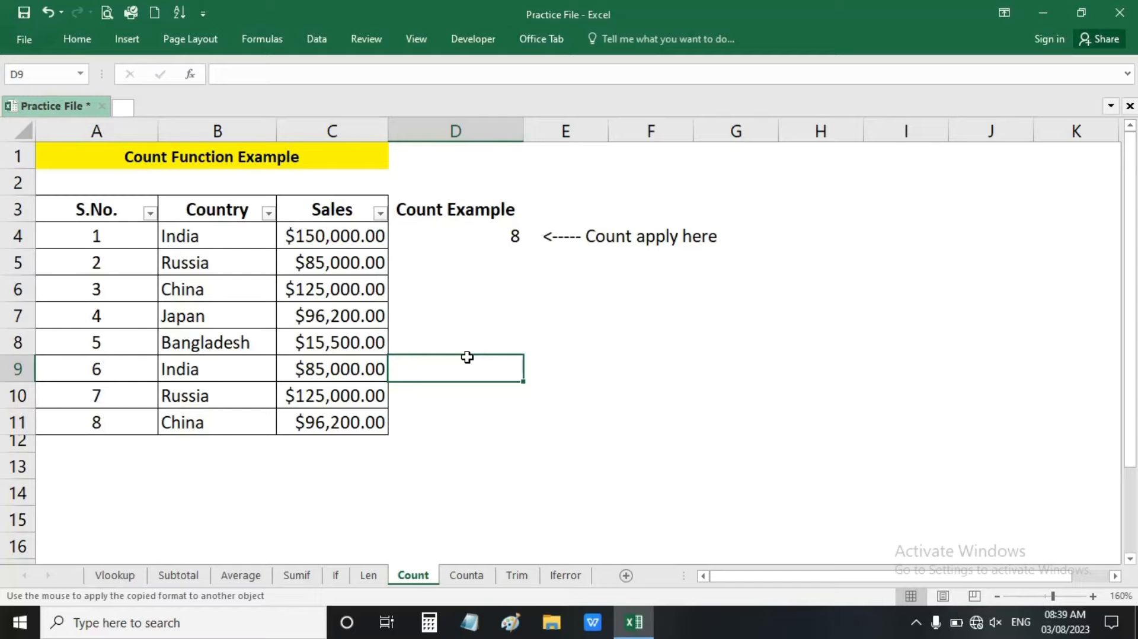
pyautogui.click(468, 235)
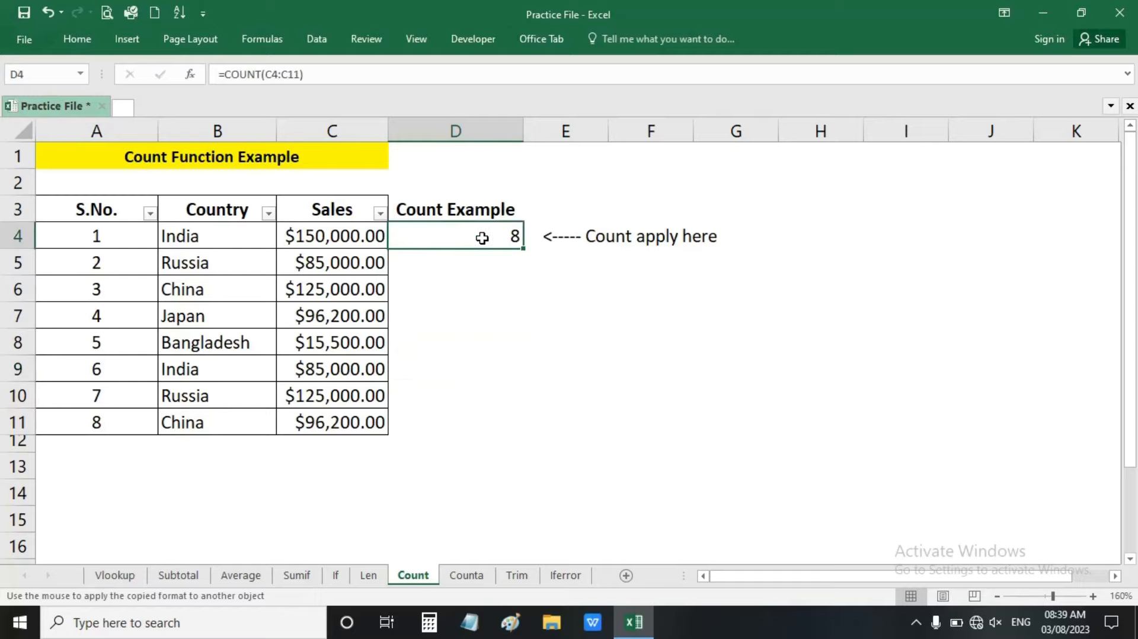
pyautogui.press('Delete')
pyautogui.click(518, 318)
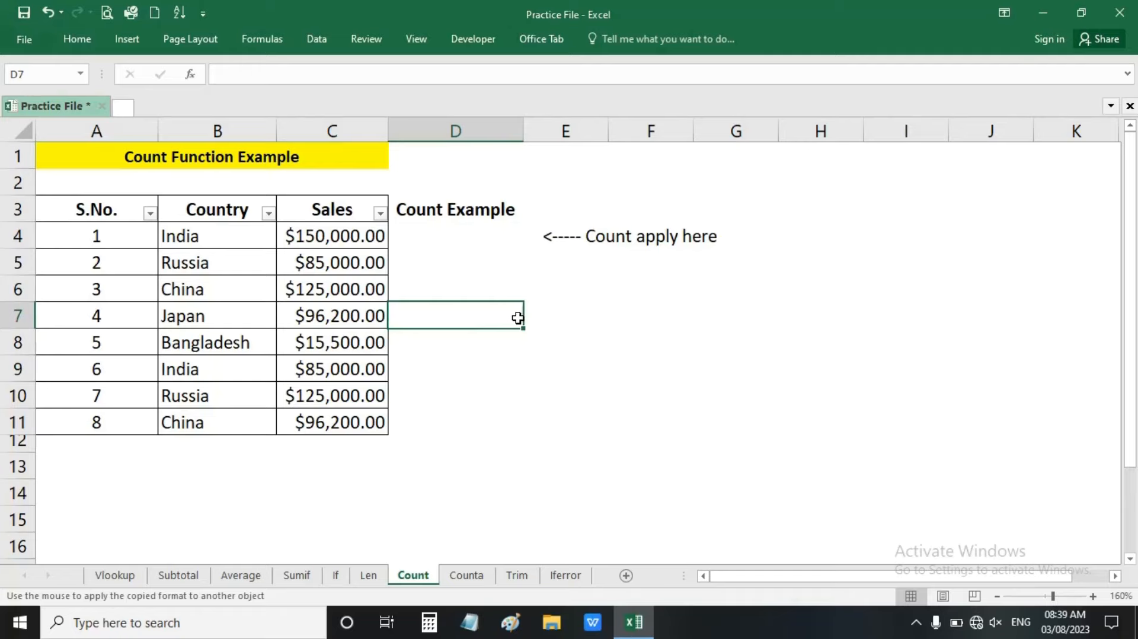
# Enter a COUNT formula in D4 over the country names in B4:B11, reading the function's description on the way
pyautogui.press('Up')
pyautogui.press('Up')
pyautogui.press('Up')
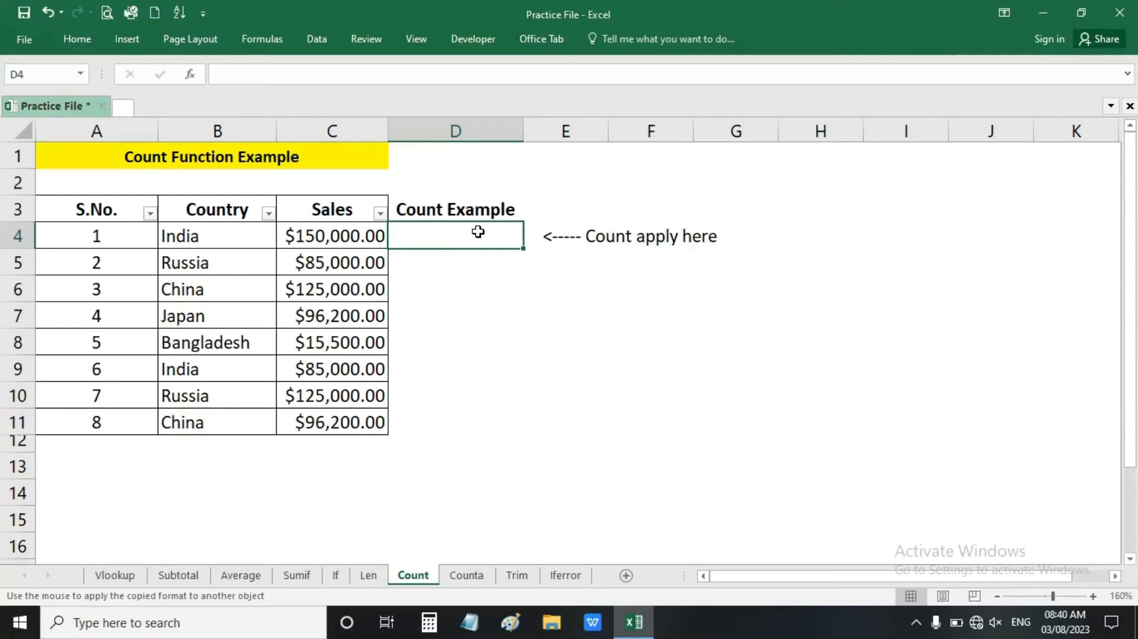
pyautogui.write('=co')
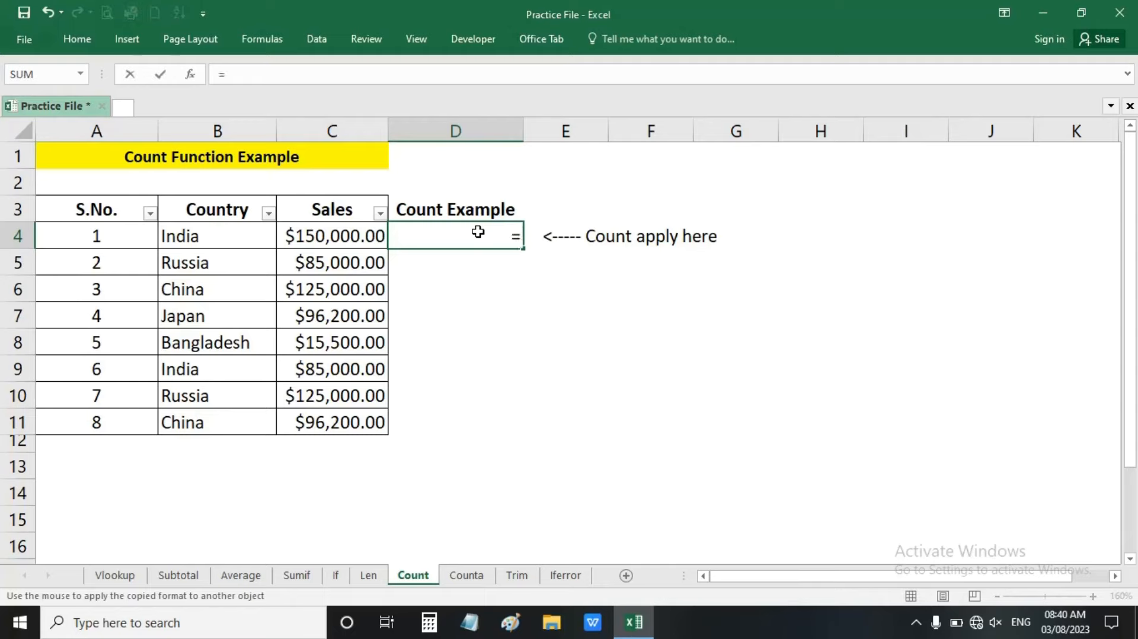
pyautogui.press('Down')
pyautogui.press('Down')
pyautogui.press('Down')
pyautogui.press('Down')
pyautogui.press('Down')
pyautogui.press('Down')
pyautogui.press('Down')
pyautogui.press('Down')
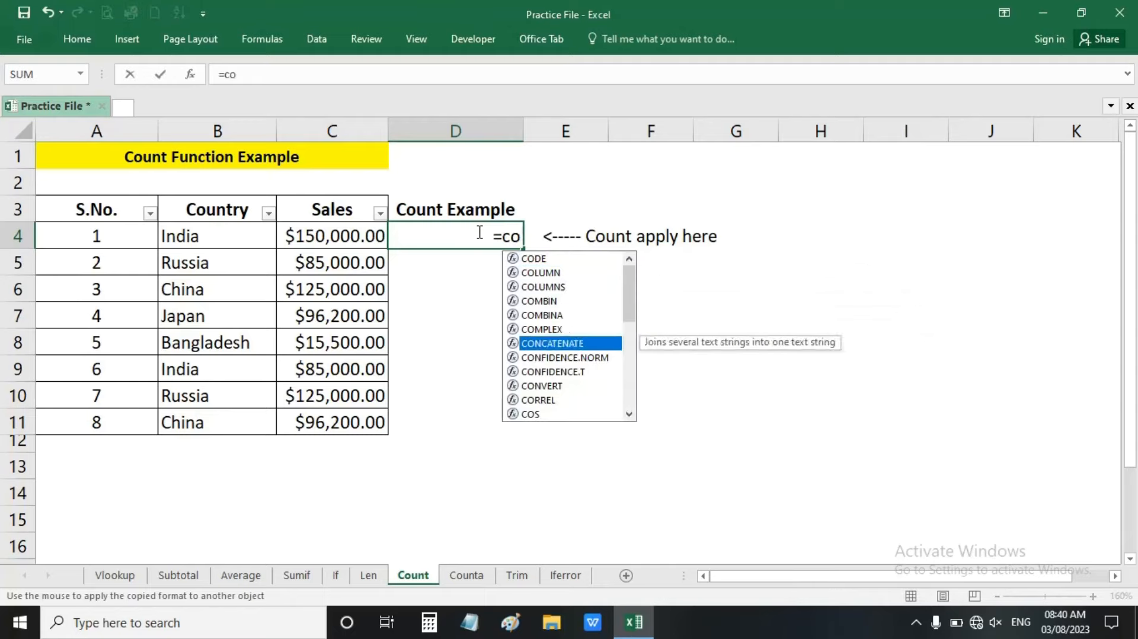
pyautogui.write('u')
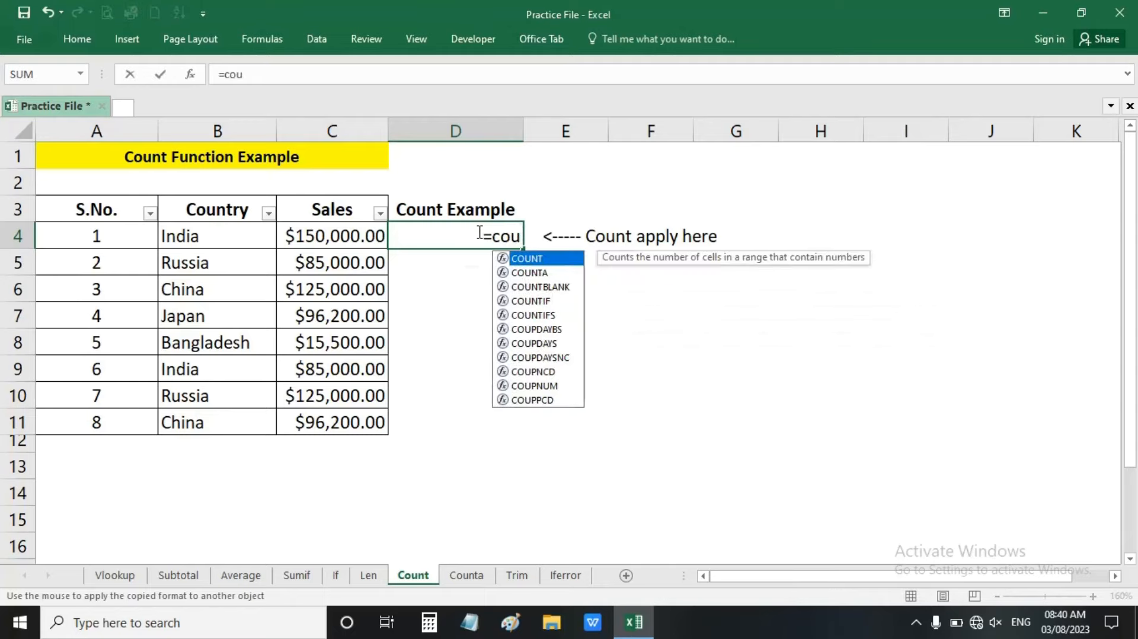
pyautogui.press('Tab')
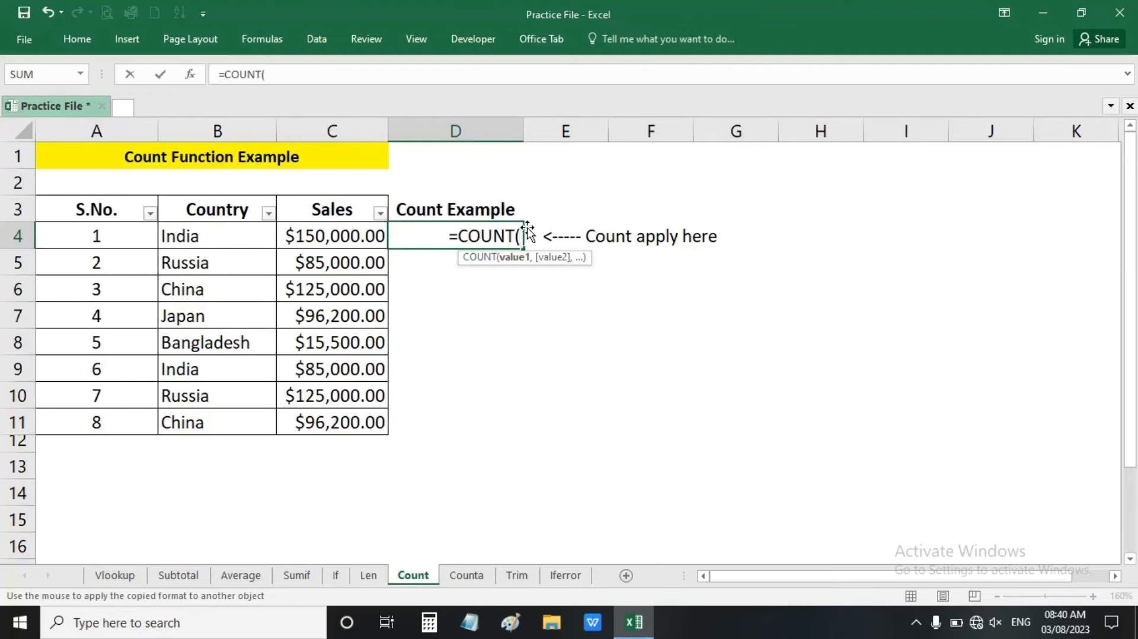
pyautogui.press('BackSpace')
pyautogui.press('BackSpace')
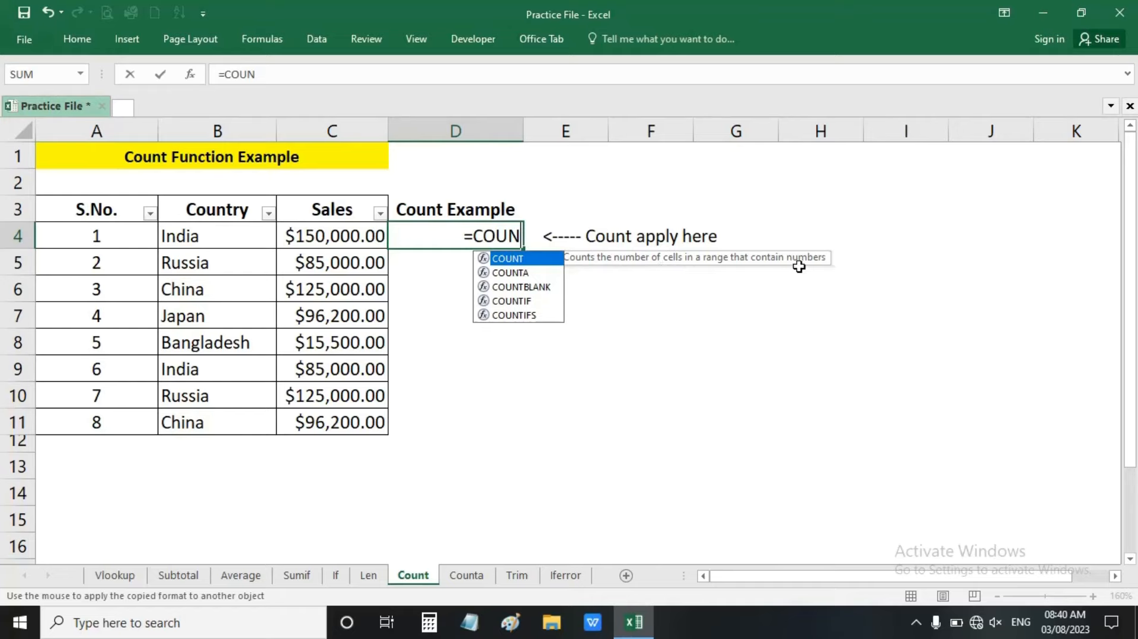
pyautogui.press('Tab')
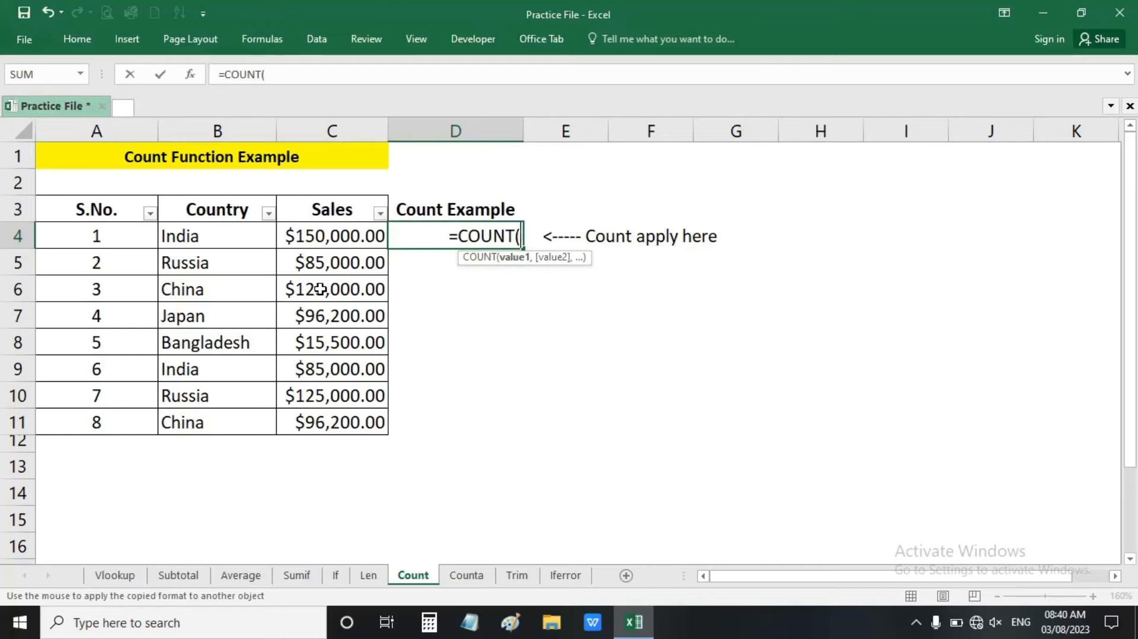
pyautogui.moveTo(229, 235); pyautogui.dragTo(240, 421)
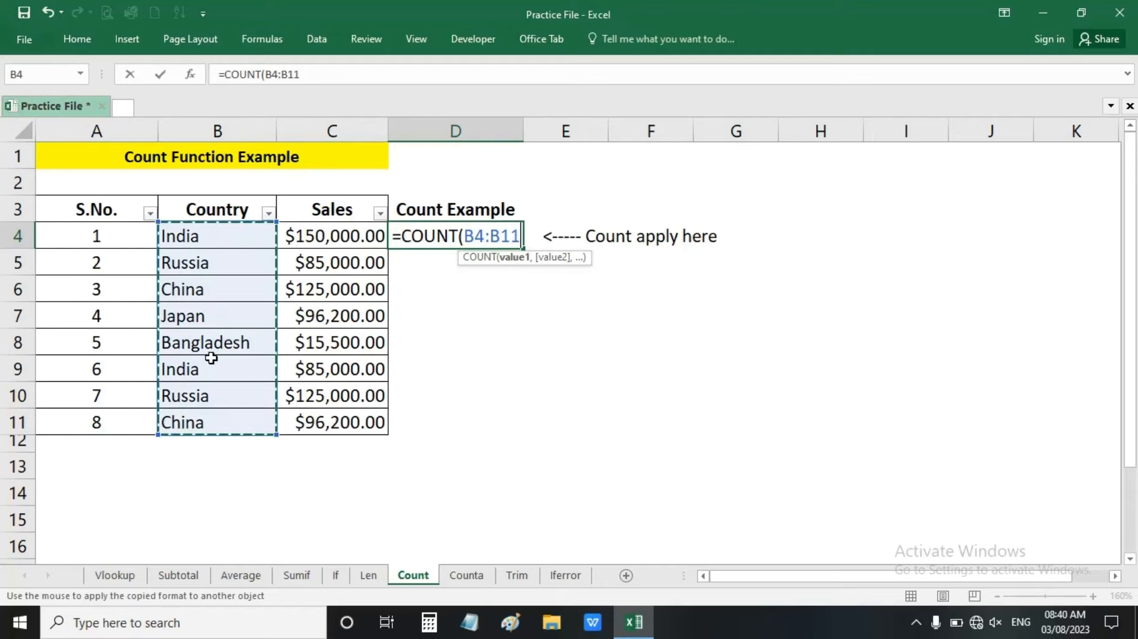
pyautogui.press('Return')
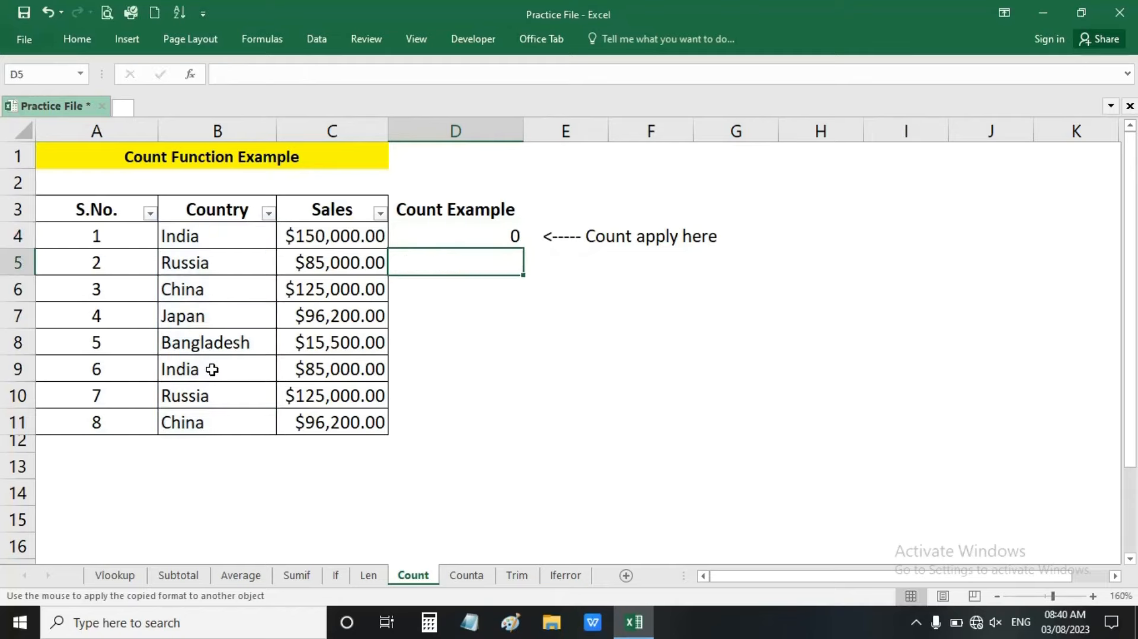
# Change the COUNT range in D4 to the serial numbers A4:A11 and compare the result with that range
pyautogui.click(238, 310)
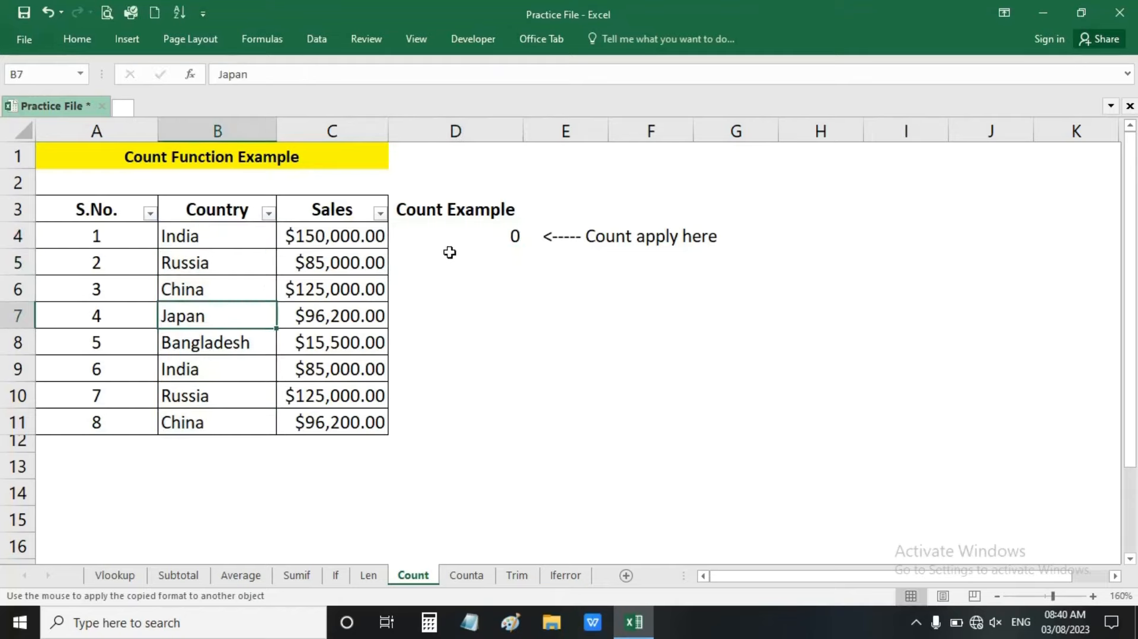
pyautogui.click(446, 219)
pyautogui.click(444, 231)
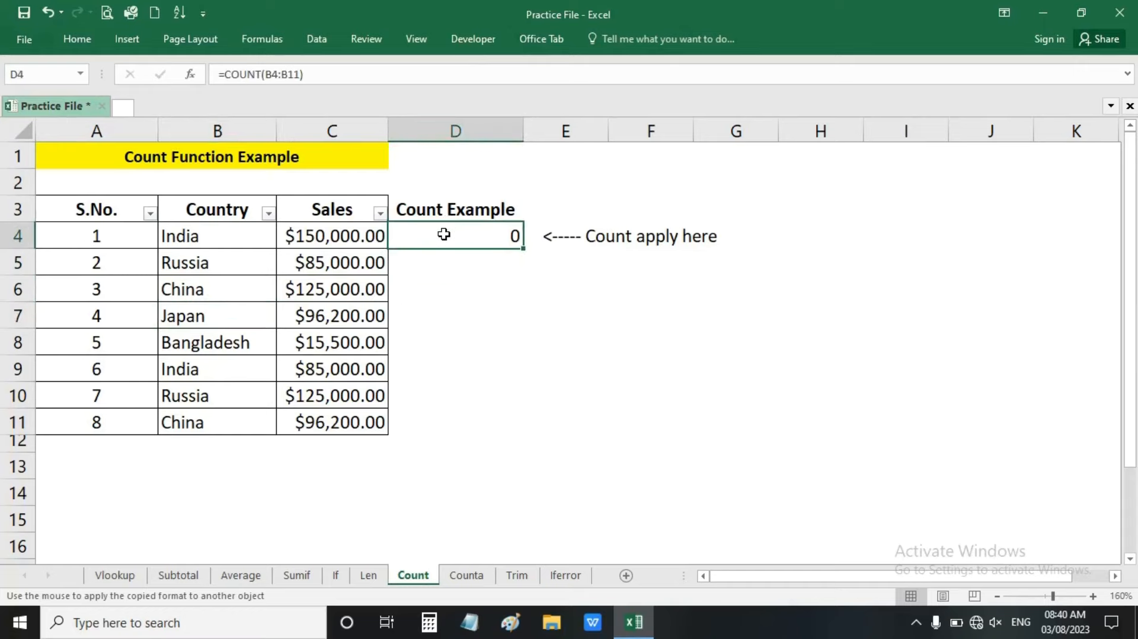
pyautogui.doubleClick(443, 234)
pyautogui.click(448, 257)
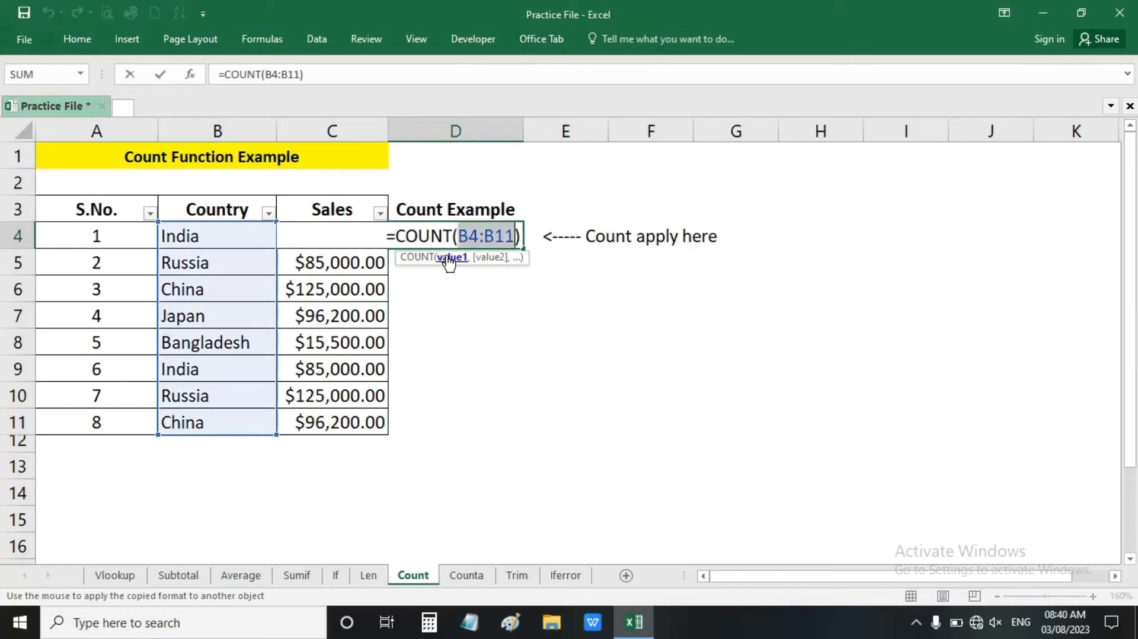
pyautogui.press('BackSpace')
pyautogui.moveTo(112, 237); pyautogui.dragTo(113, 419)
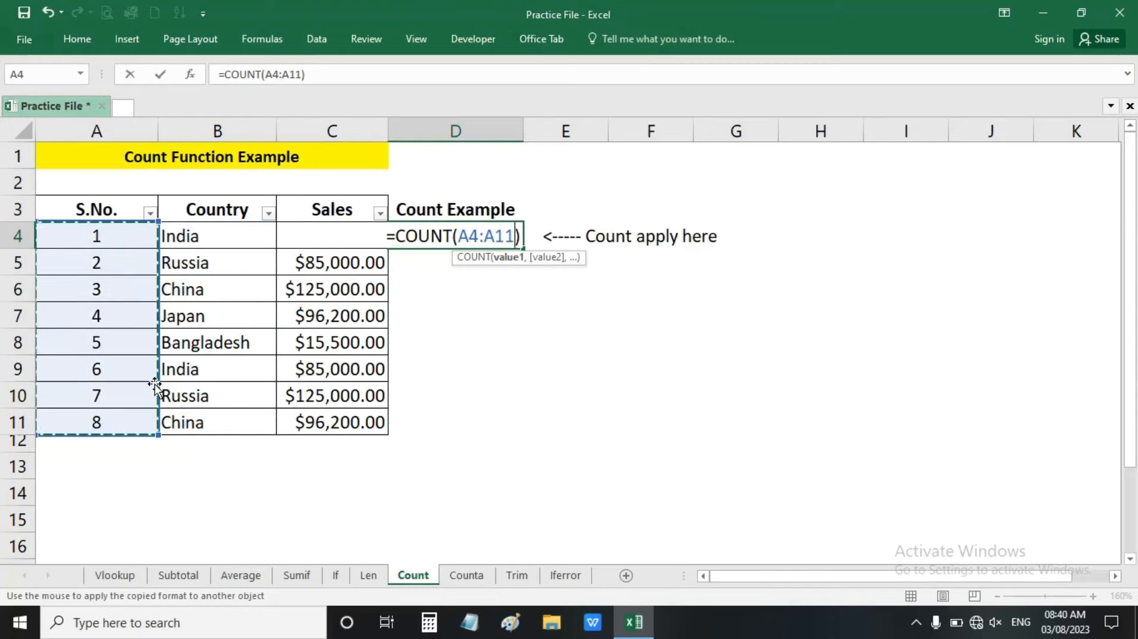
pyautogui.press('Return')
pyautogui.click(486, 230)
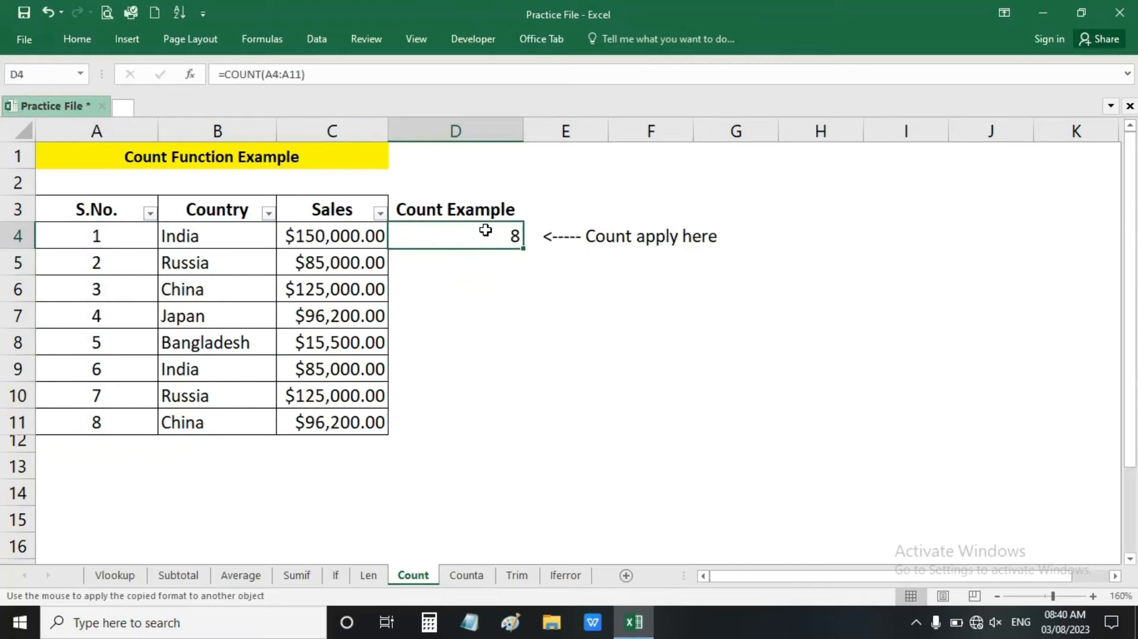
pyautogui.moveTo(89, 236); pyautogui.dragTo(80, 424)
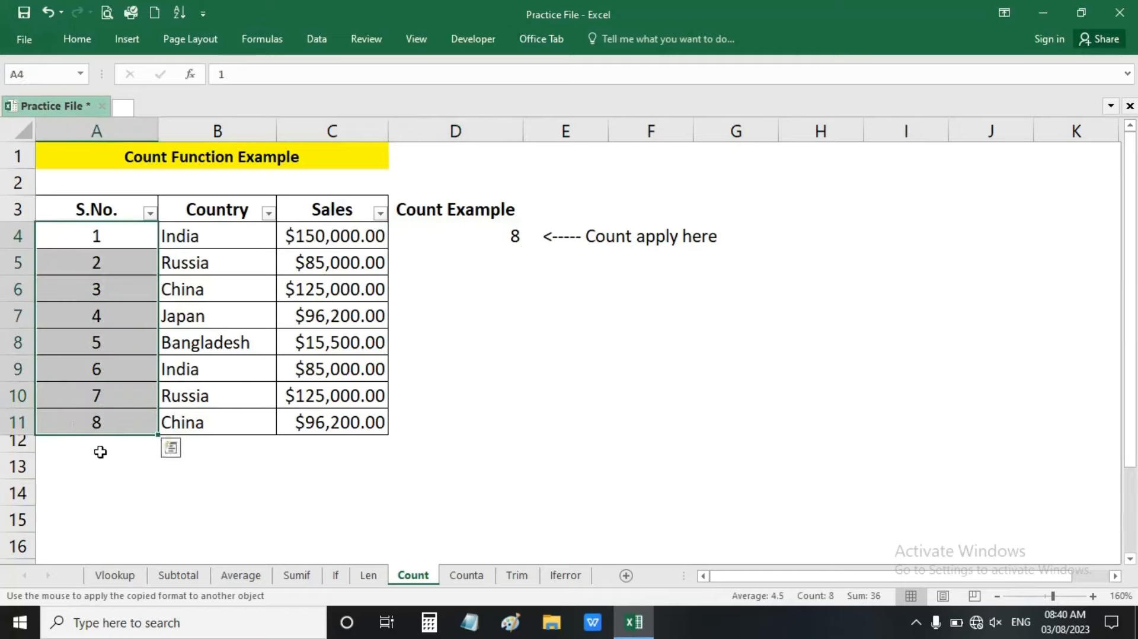
pyautogui.click(452, 243)
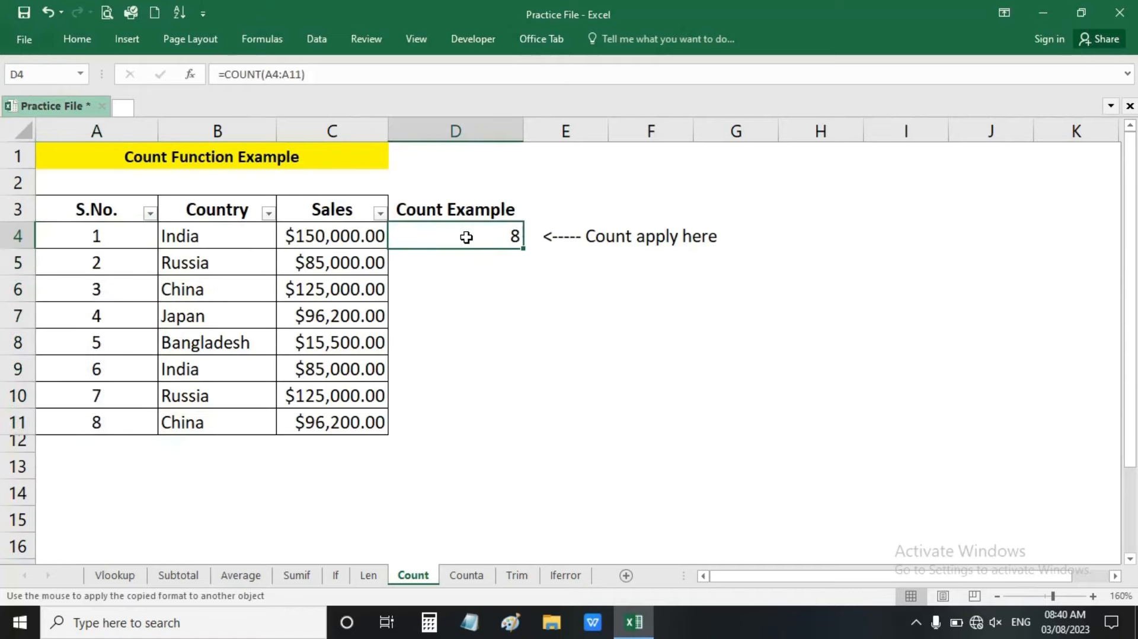
# Replace the serial number in A4 with the letter A to test how COUNT treats text
pyautogui.moveTo(94, 243); pyautogui.dragTo(96, 410)
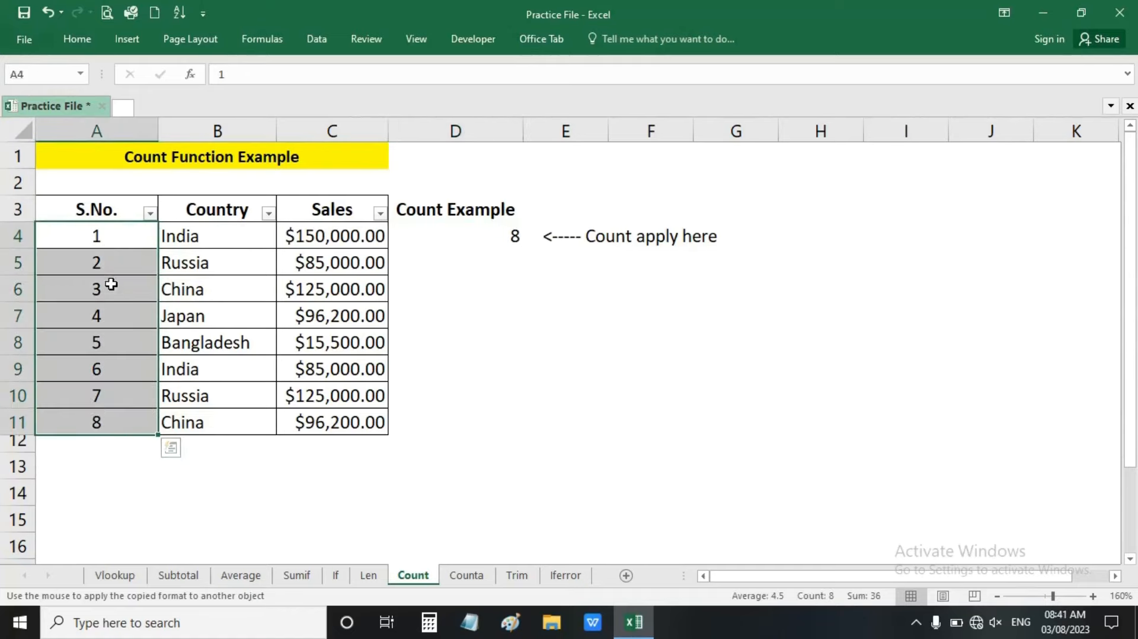
pyautogui.click(113, 281)
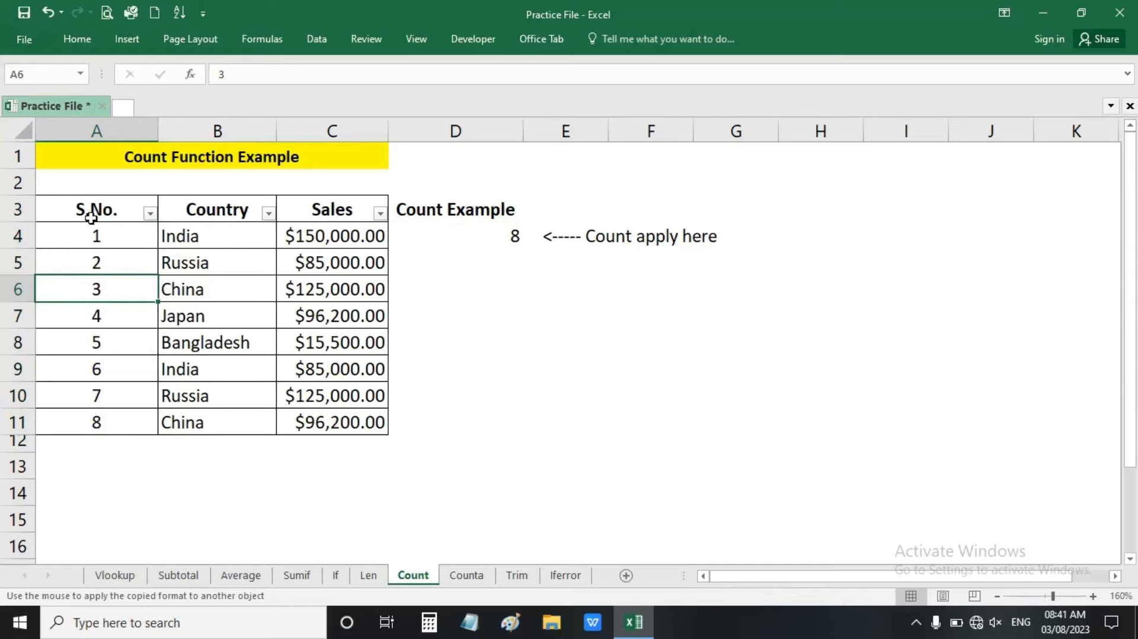
pyautogui.click(85, 239)
pyautogui.write('A')
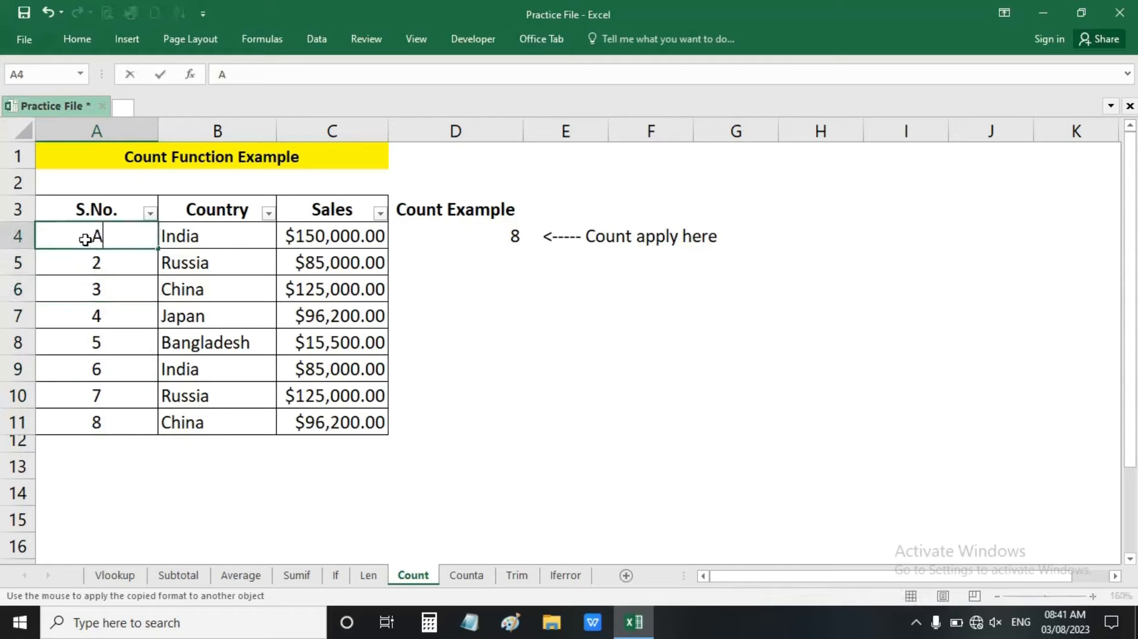
pyautogui.press('Return')
pyautogui.click(87, 239)
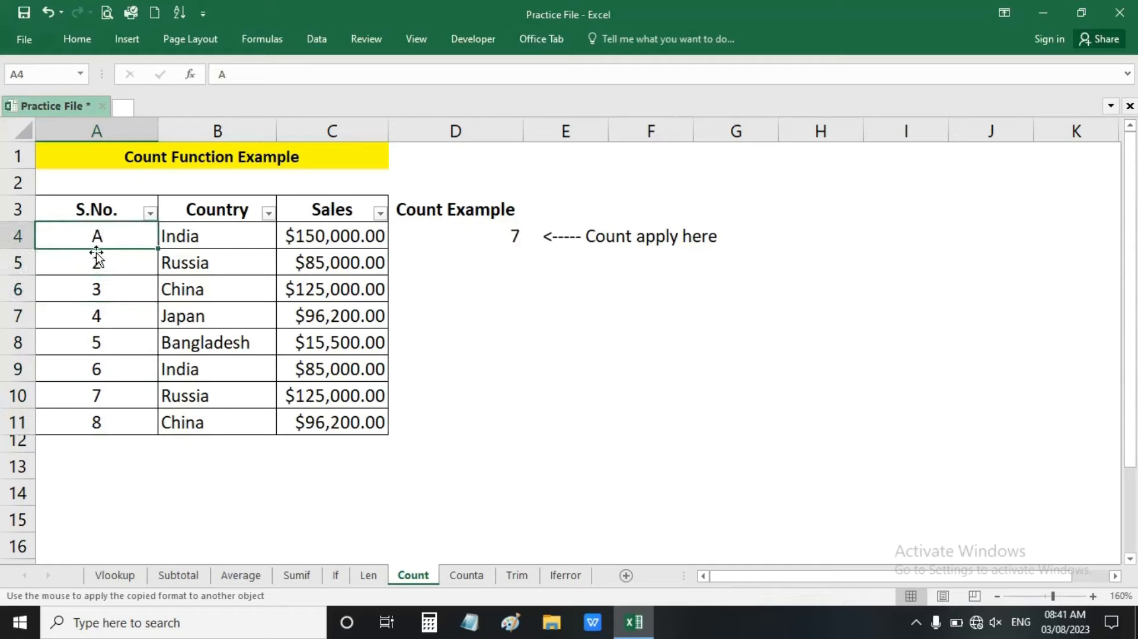
# Compare the remaining serial numbers in A5:A11 with the COUNT formula in D4
pyautogui.moveTo(101, 261); pyautogui.dragTo(110, 419)
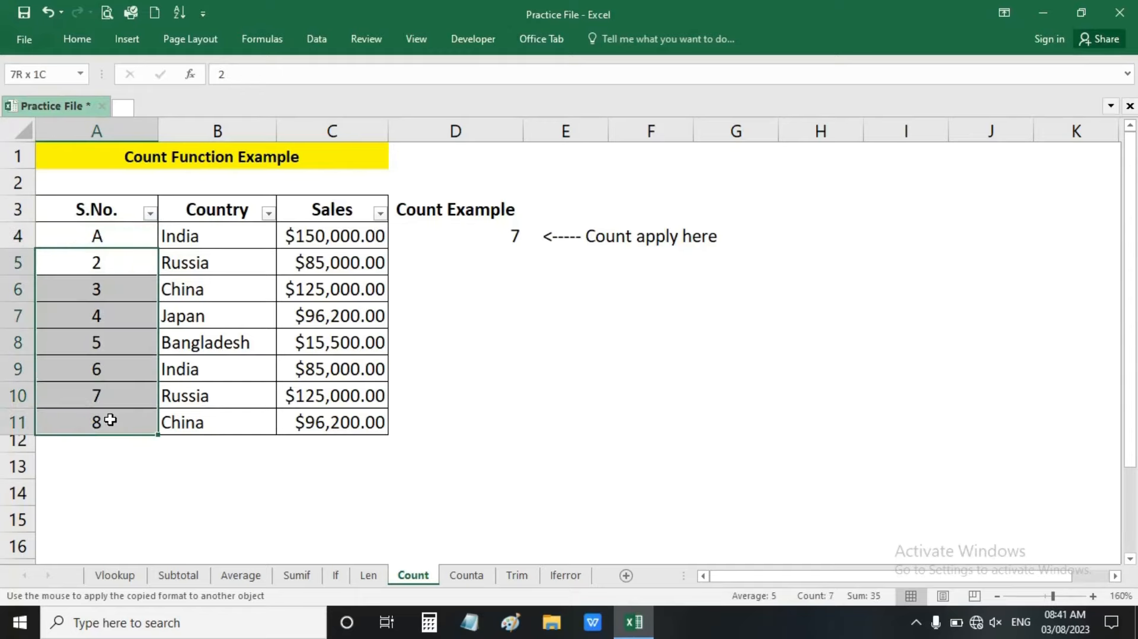
pyautogui.click(478, 231)
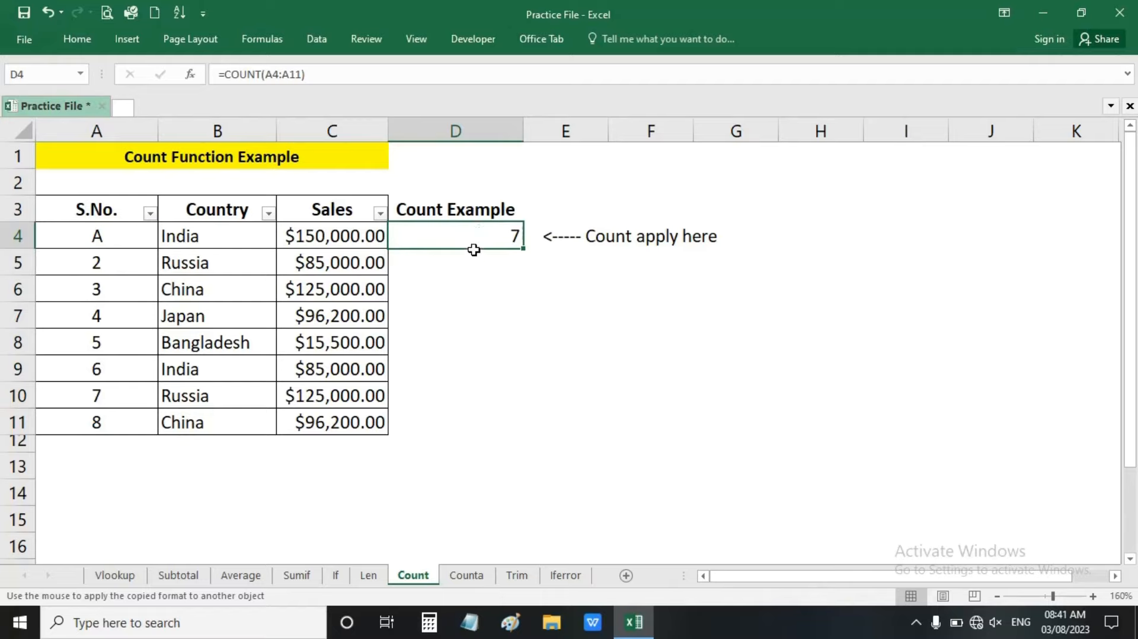
# On the Counta sheet, replace the content of D4 with a COUNTA formula over the serial numbers A4:A11
pyautogui.click(466, 576)
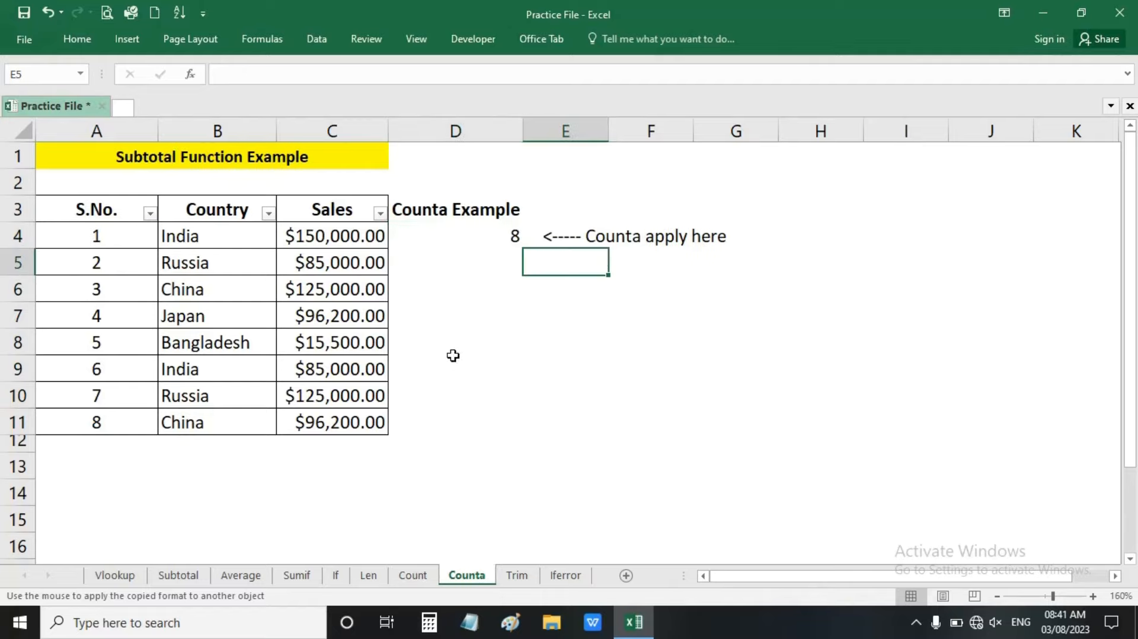
pyautogui.click(461, 234)
pyautogui.press('Delete')
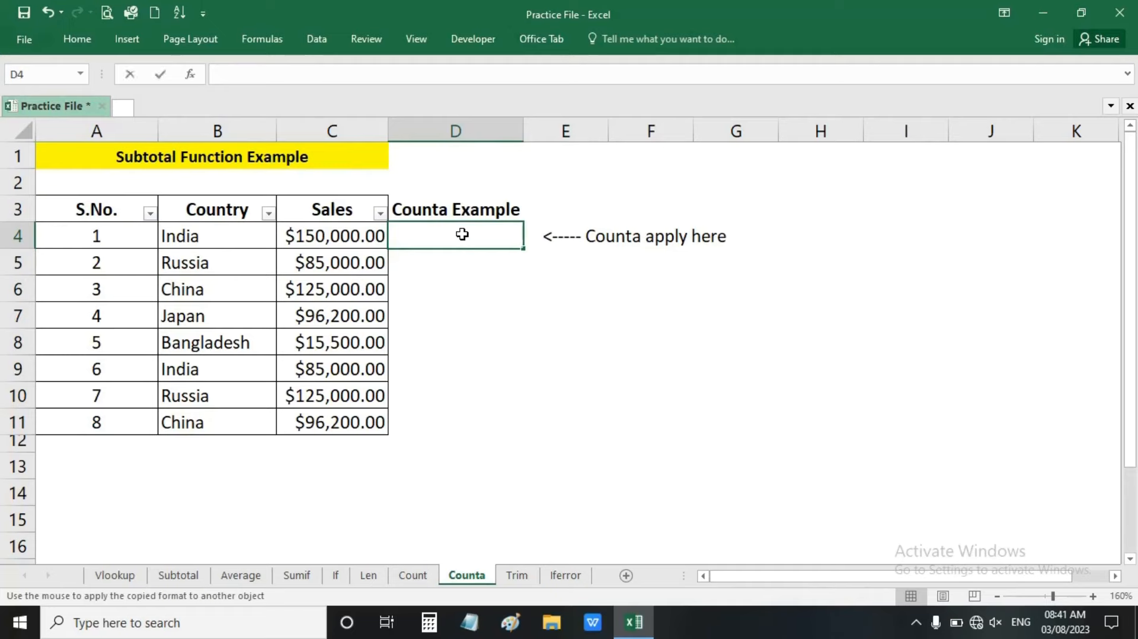
pyautogui.write('=counta')
pyautogui.press('Tab')
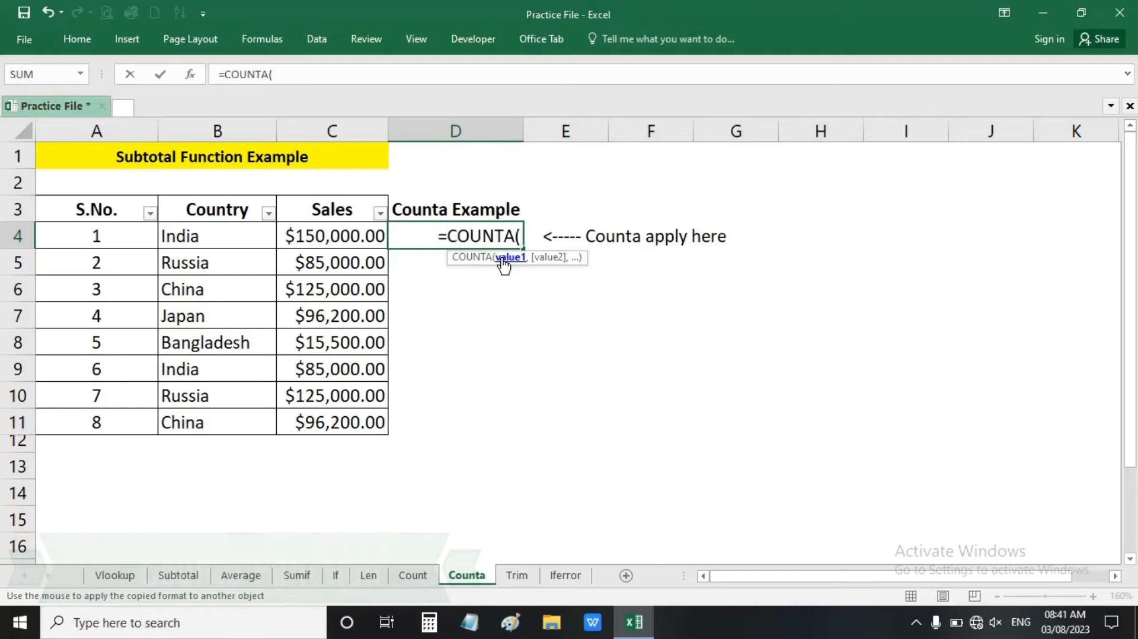
pyautogui.moveTo(130, 233); pyautogui.dragTo(122, 418)
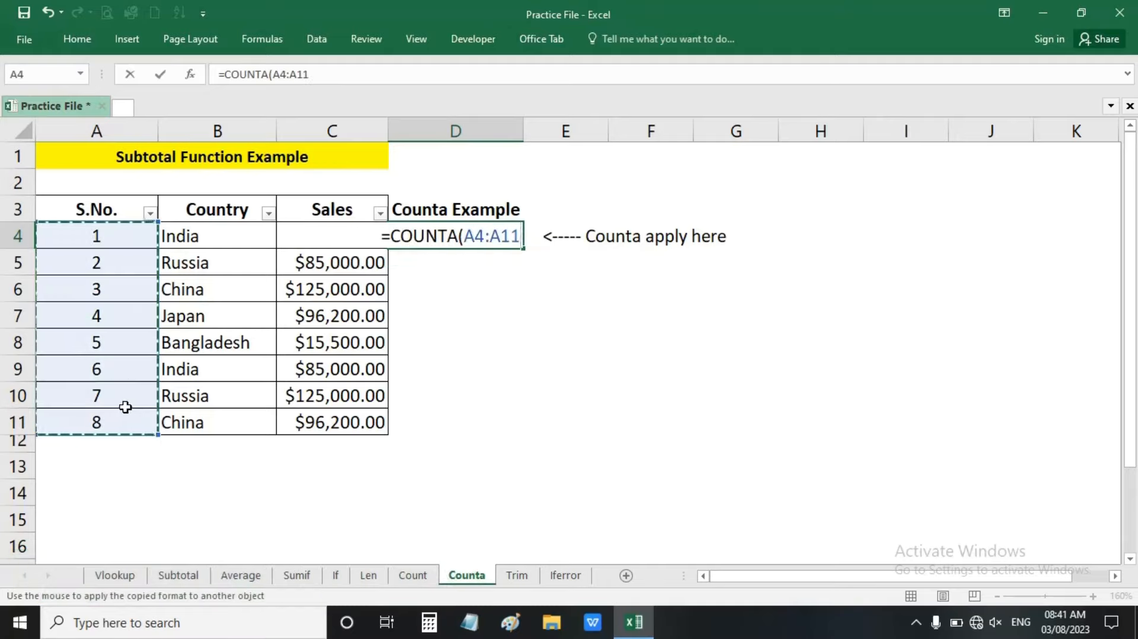
pyautogui.press('Return')
pyautogui.click(433, 230)
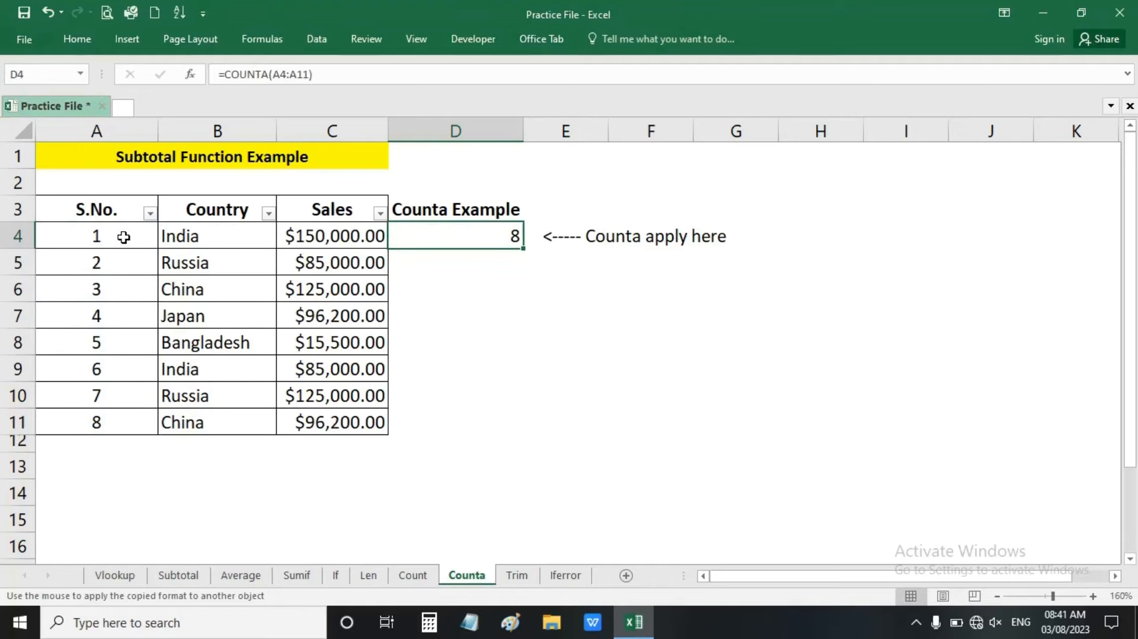
# Replace the serial numbers in A4 and A8 with the letters A and B and compare the COUNTA result with A4:A11
pyautogui.click(123, 235)
pyautogui.write('A')
pyautogui.press('Return')
pyautogui.press('Down')
pyautogui.press('Down')
pyautogui.press('Down')
pyautogui.write('B')
pyautogui.press('Return')
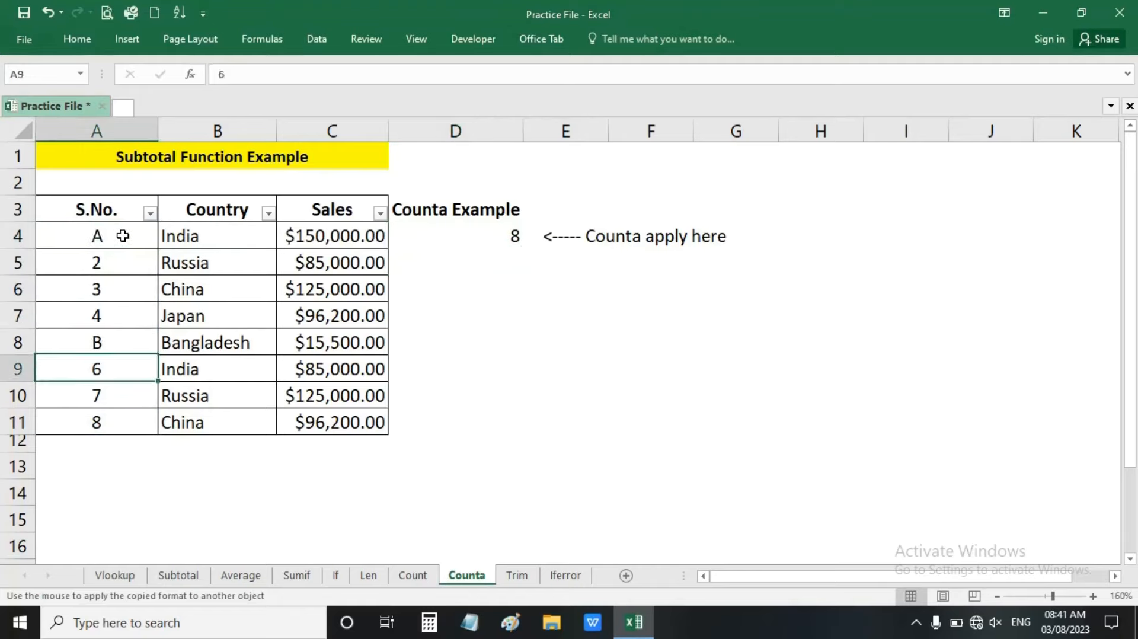
pyautogui.click(480, 232)
pyautogui.moveTo(127, 239); pyautogui.dragTo(101, 422)
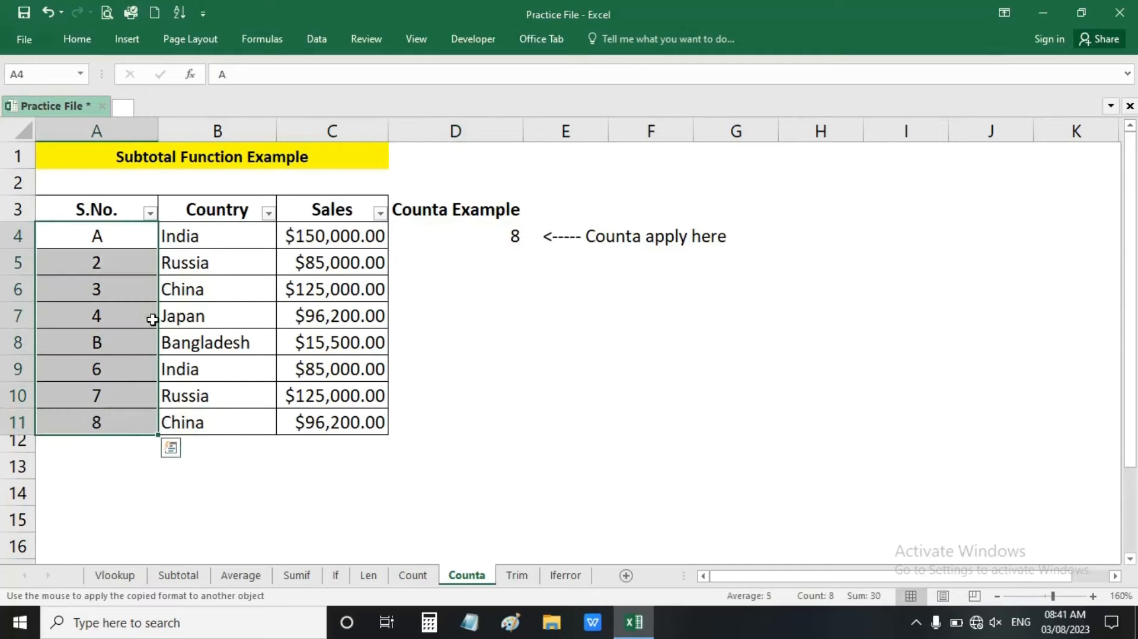
pyautogui.click(249, 318)
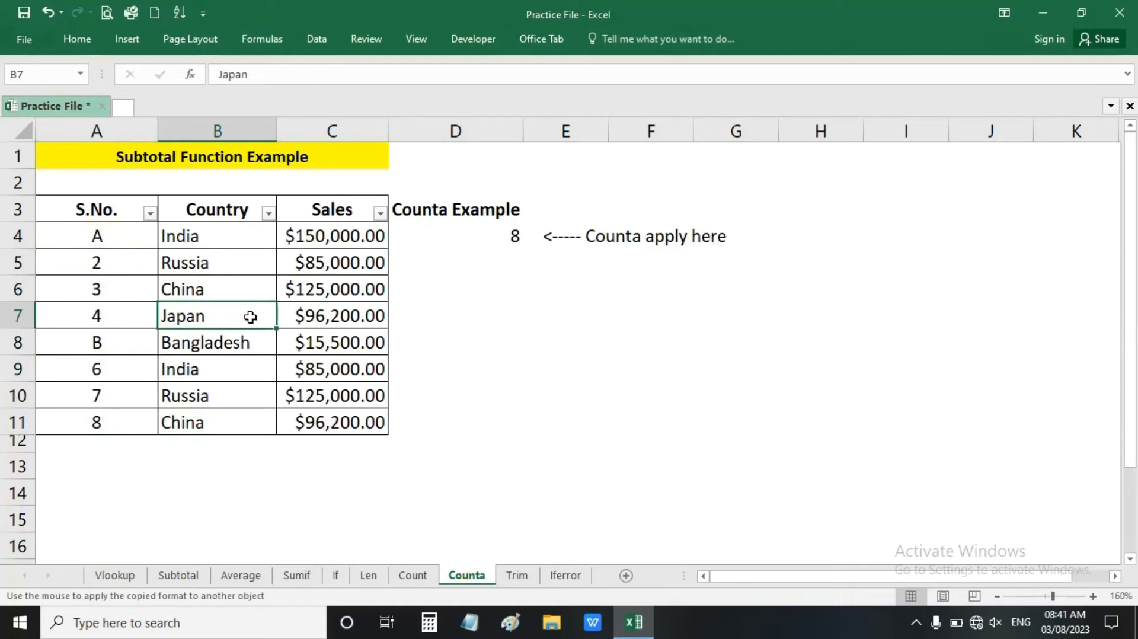
# Change the Counta sheet's title in A1 to "Counta Function Example"
pyautogui.click(138, 159)
pyautogui.doubleClick(137, 158)
pyautogui.moveTo(173, 159); pyautogui.dragTo(115, 153)
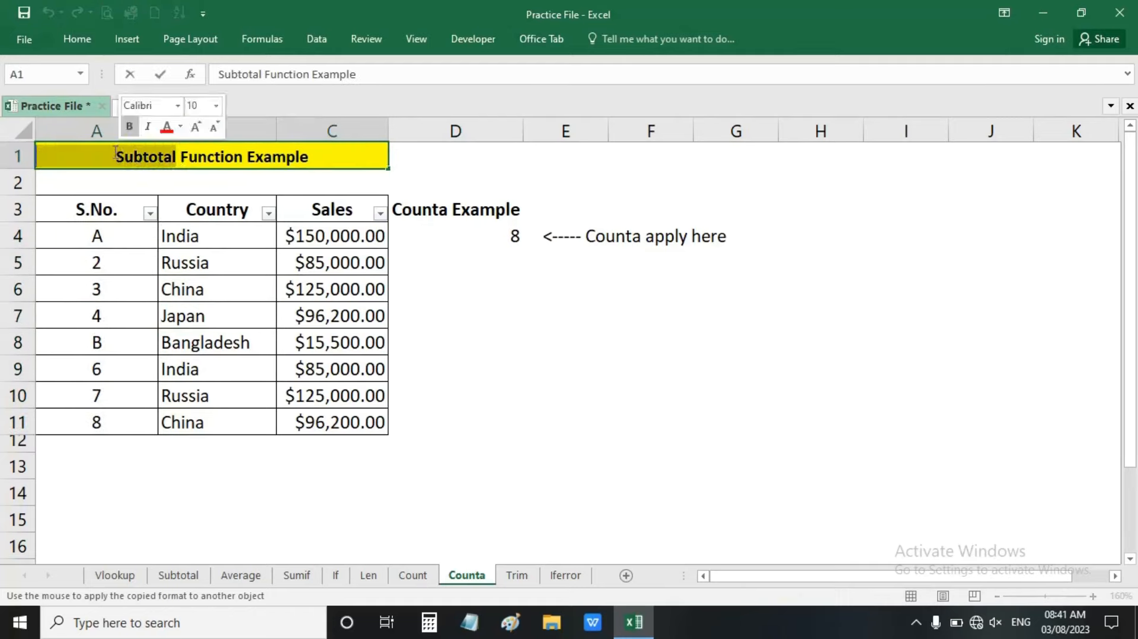
pyautogui.write('Cunta')
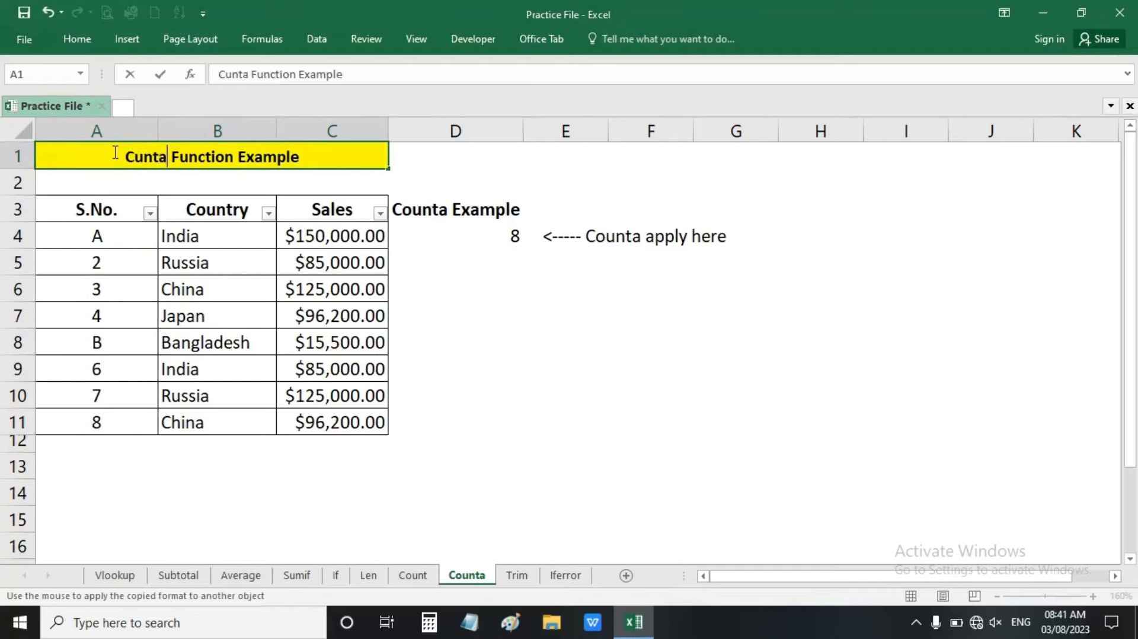
pyautogui.press('BackSpace')
pyautogui.press('BackSpace')
pyautogui.press('BackSpace')
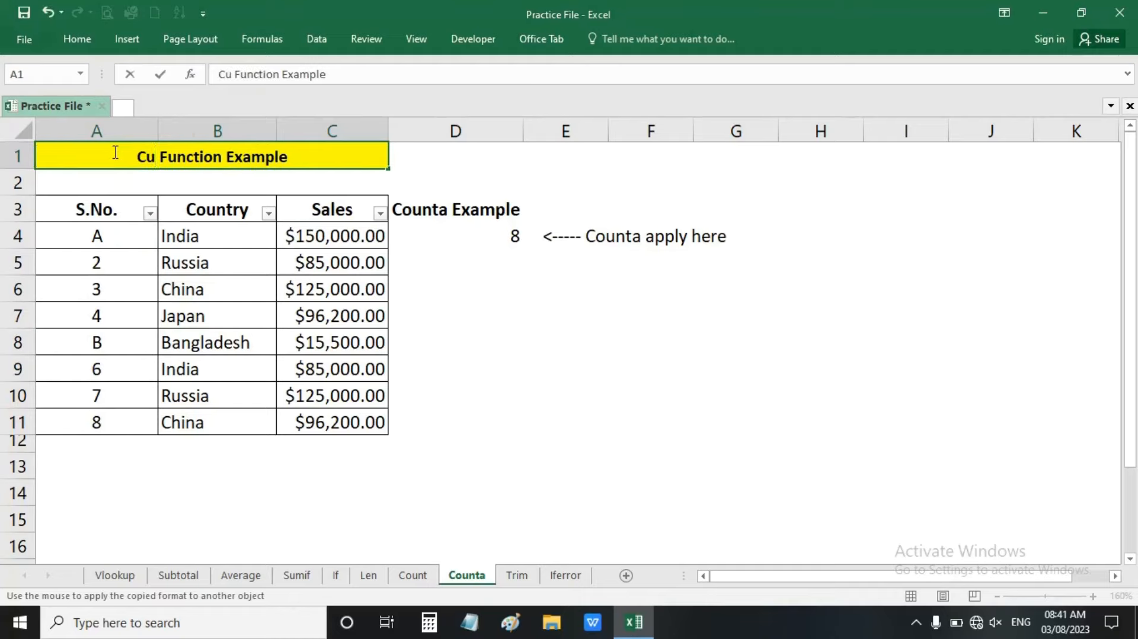
pyautogui.press('BackSpace')
pyautogui.write('ount')
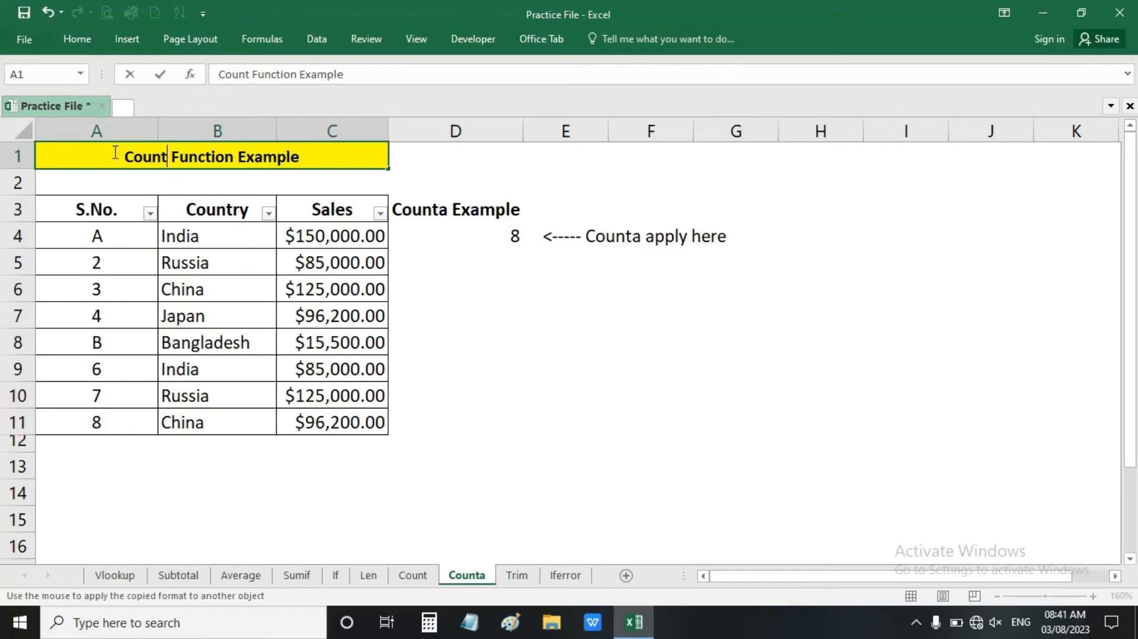
pyautogui.write('a')
pyautogui.press('Return')
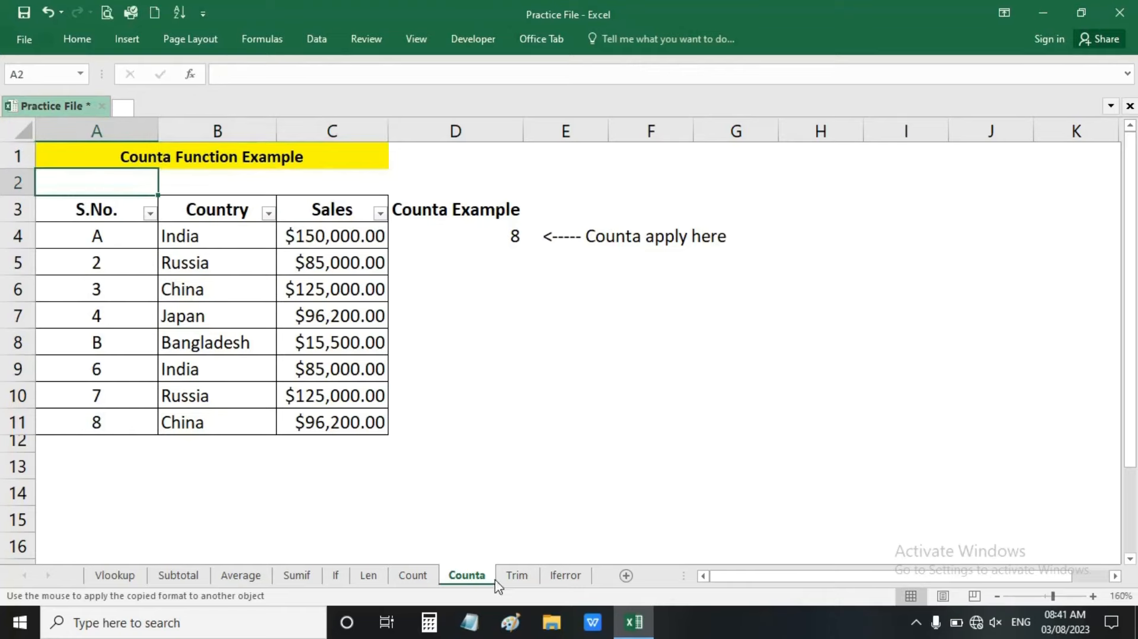
# On the Trim sheet, change the title in A1 to "Trim Function Example"
pyautogui.click(517, 575)
pyautogui.click(153, 156)
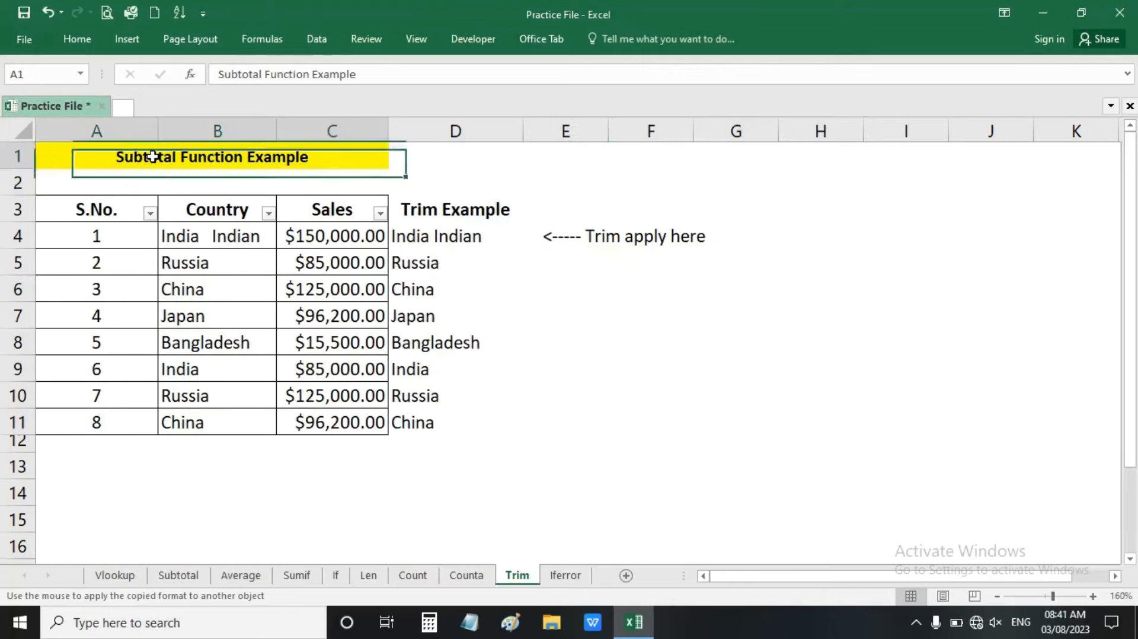
pyautogui.doubleClick(126, 156)
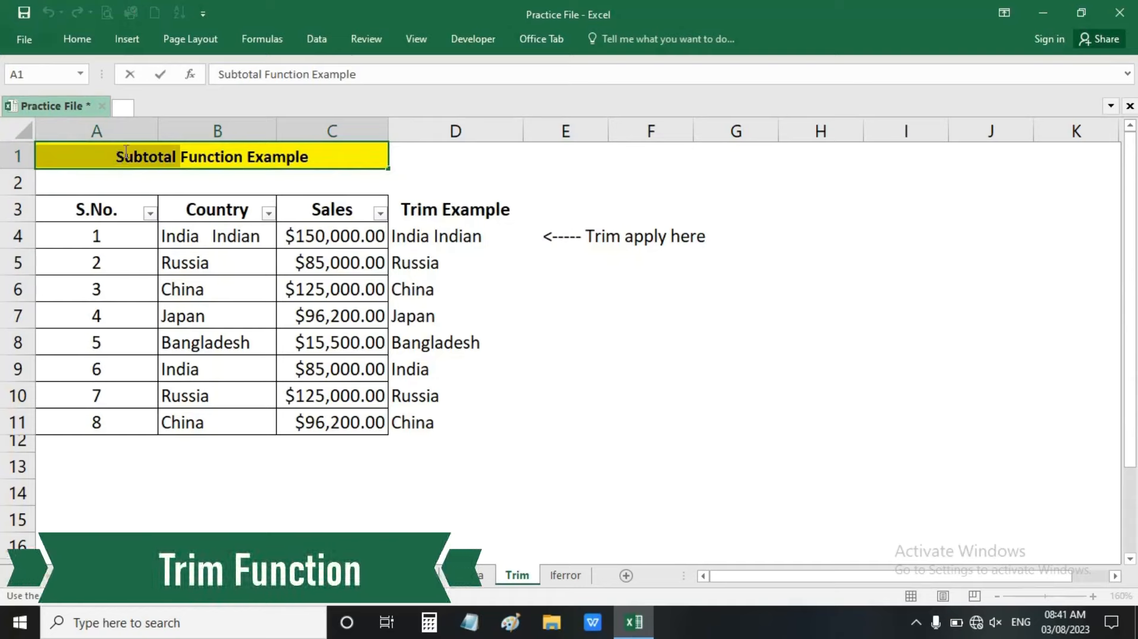
pyautogui.write('Trim')
pyautogui.press('Return')
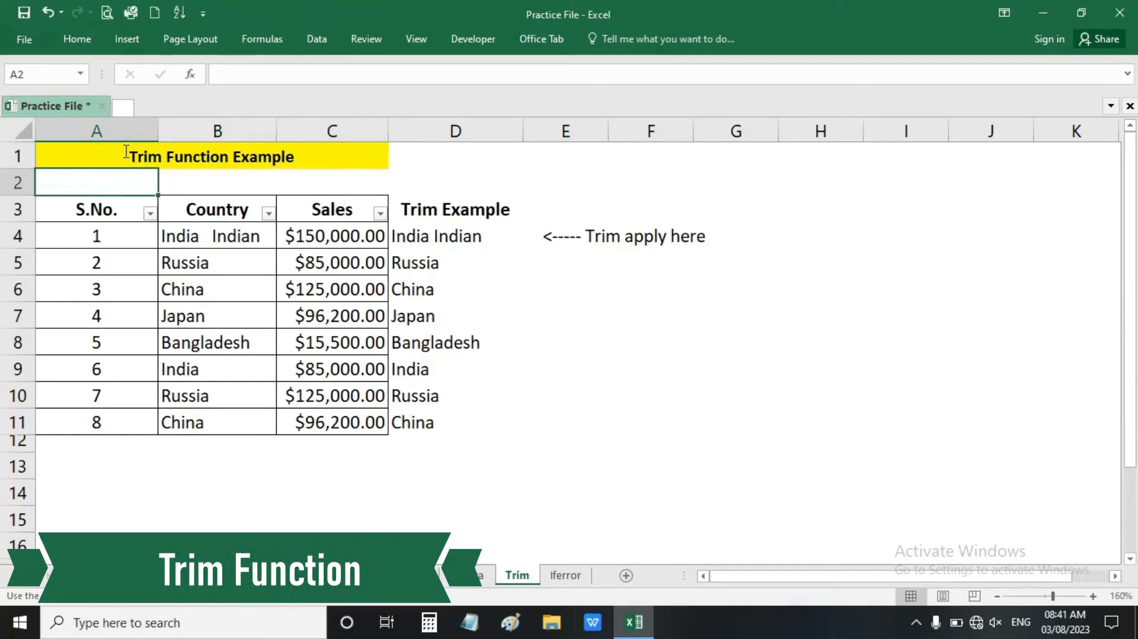
# Clear the existing TRIM formulas in D4:D11
pyautogui.click(368, 263)
pyautogui.click(442, 252)
pyautogui.moveTo(444, 237); pyautogui.dragTo(448, 424)
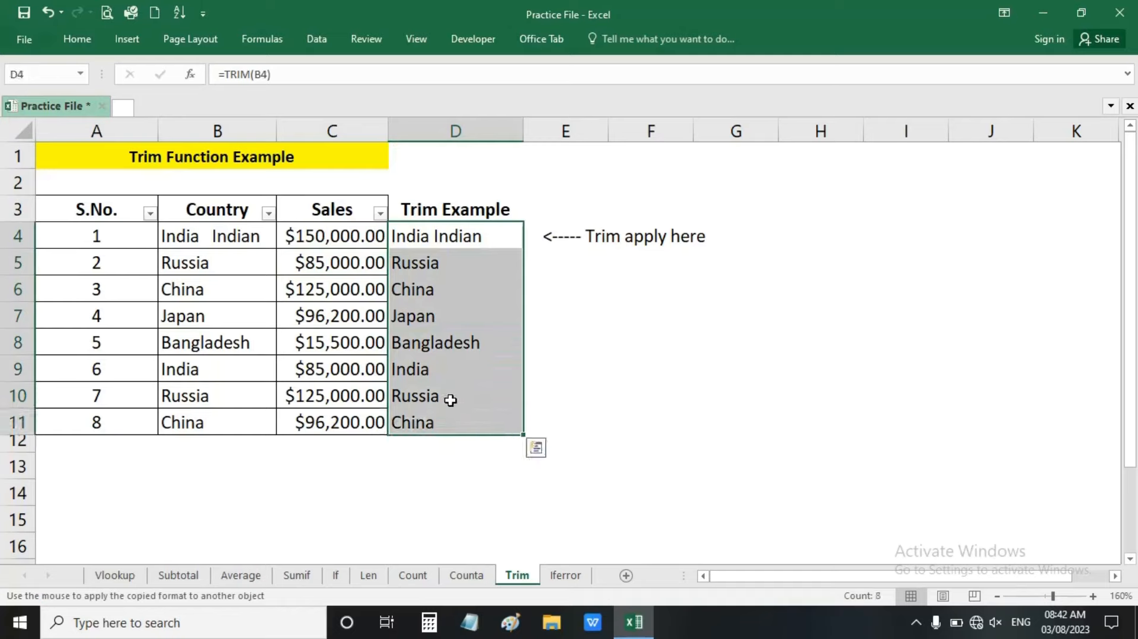
pyautogui.press('Delete')
# Enter the formula =TRIM(B4) in D4, reading the function's description on the way, and check the result
pyautogui.click(412, 236)
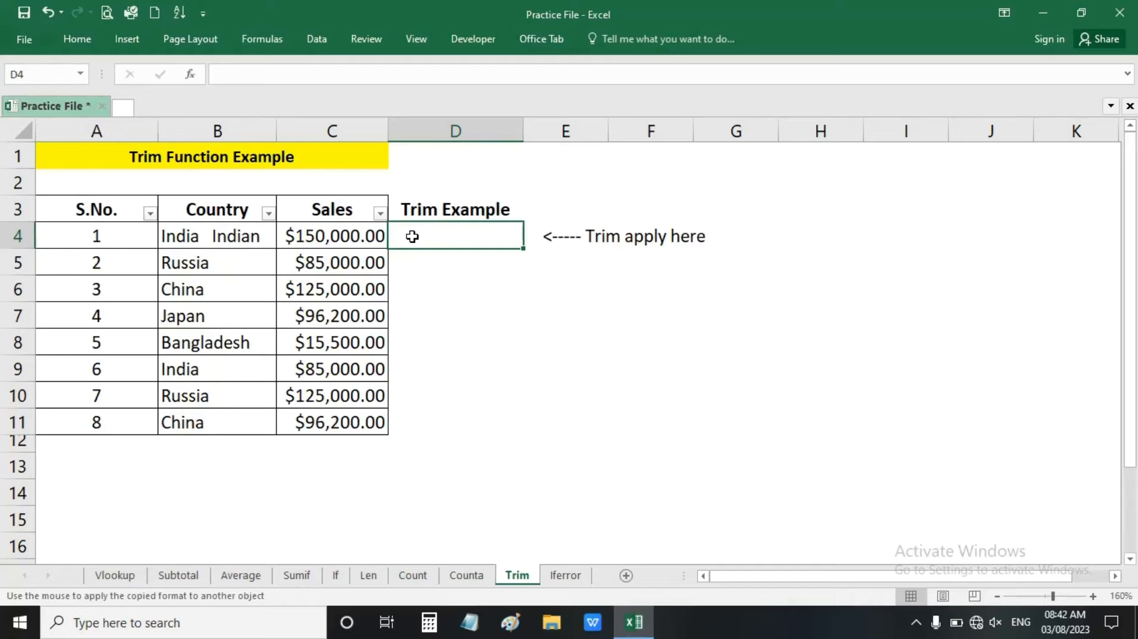
pyautogui.write('=')
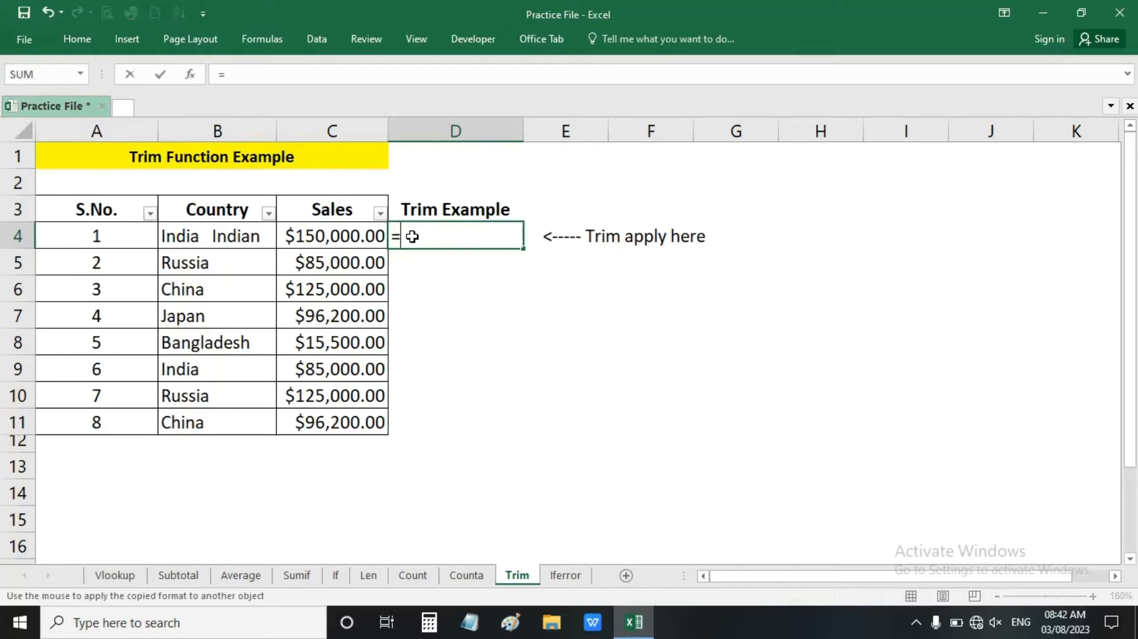
pyautogui.write('tr')
pyautogui.press('Down')
pyautogui.press('Down')
pyautogui.press('Tab')
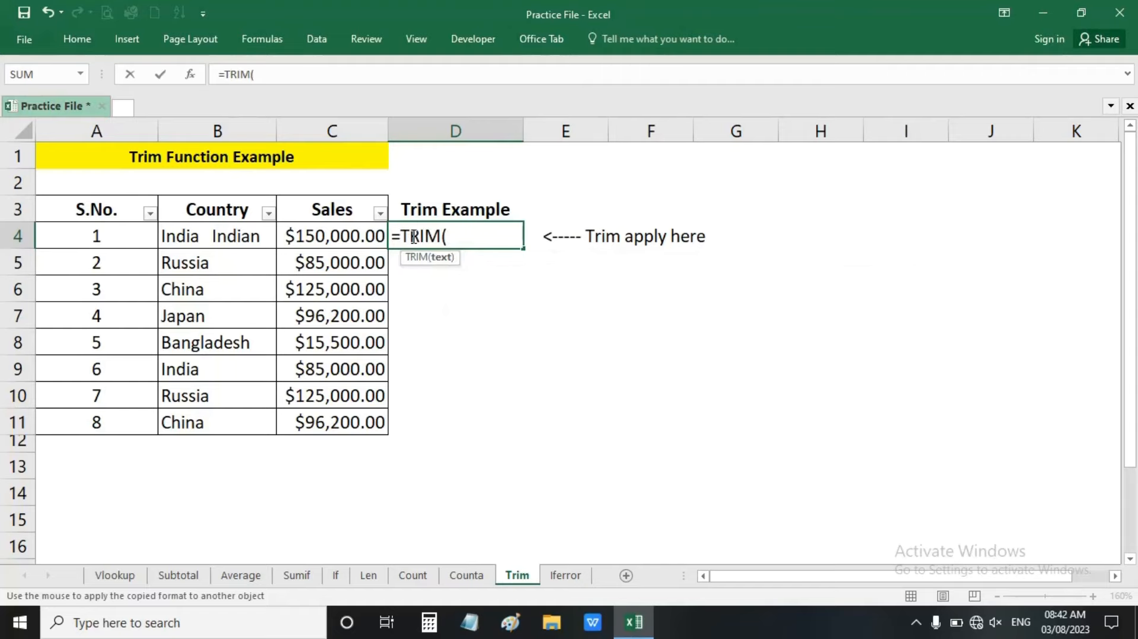
pyautogui.press('BackSpace')
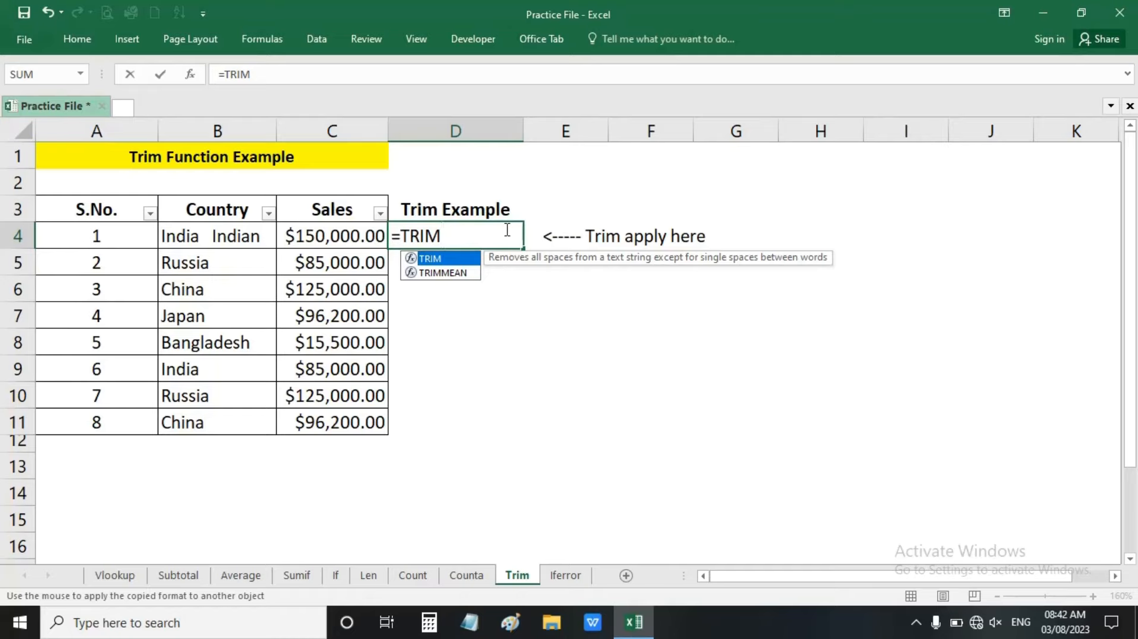
pyautogui.write('(')
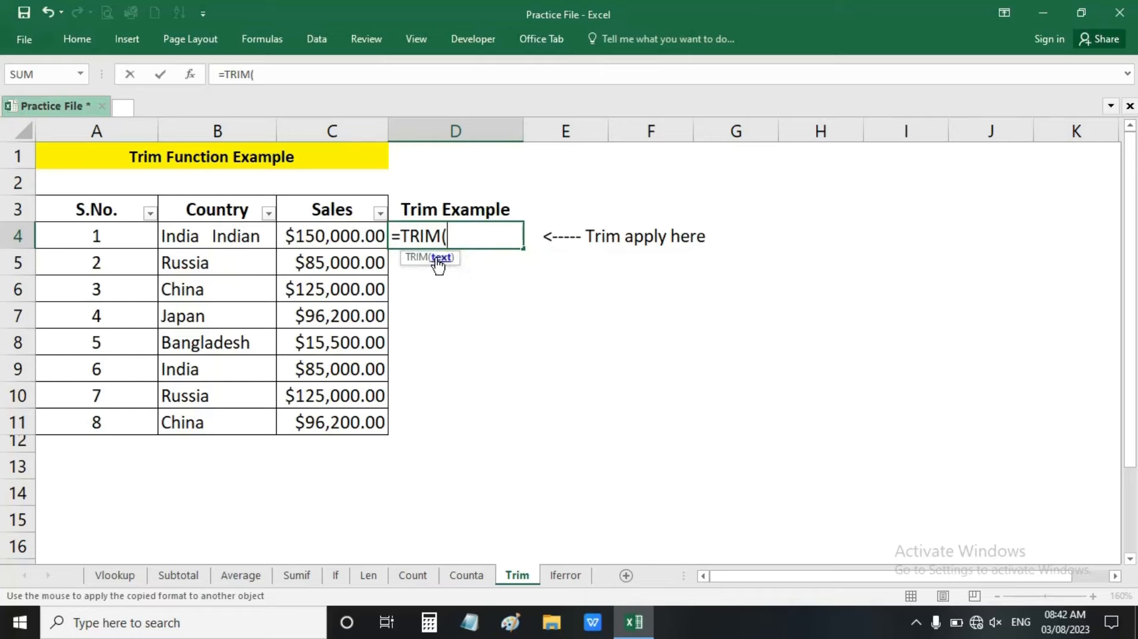
pyautogui.click(214, 237)
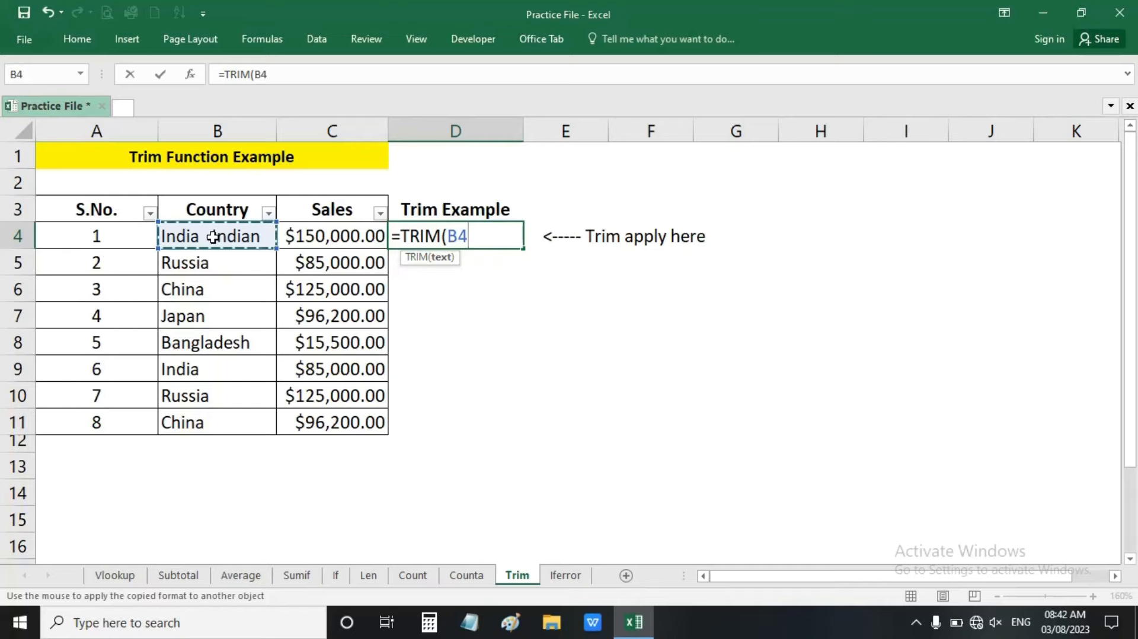
pyautogui.write(')')
pyautogui.press('Return')
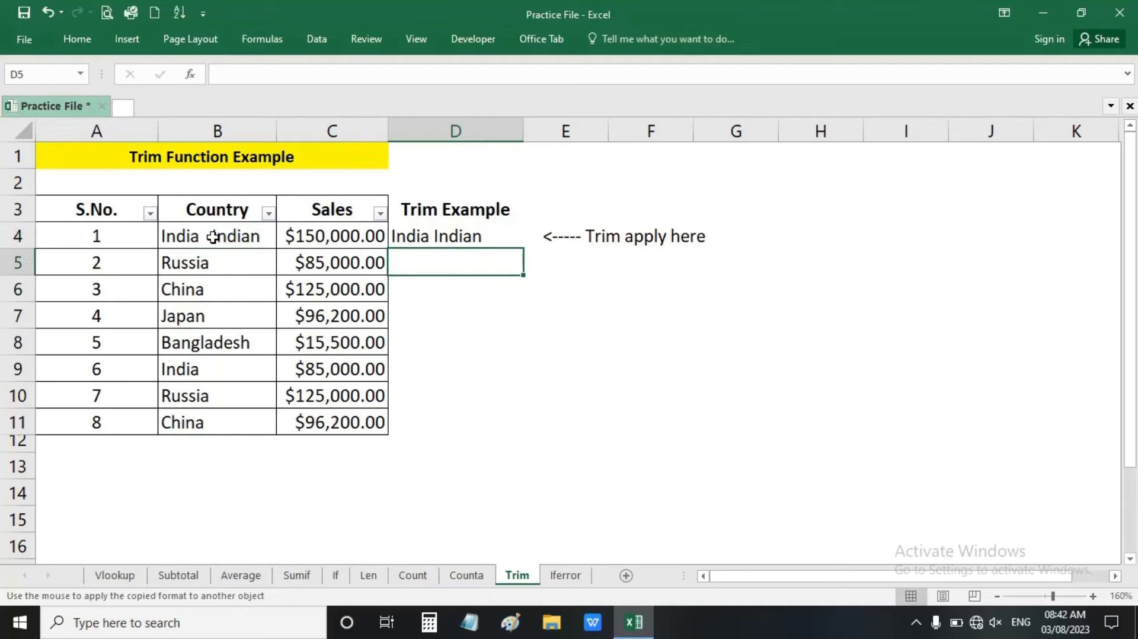
pyautogui.click(432, 236)
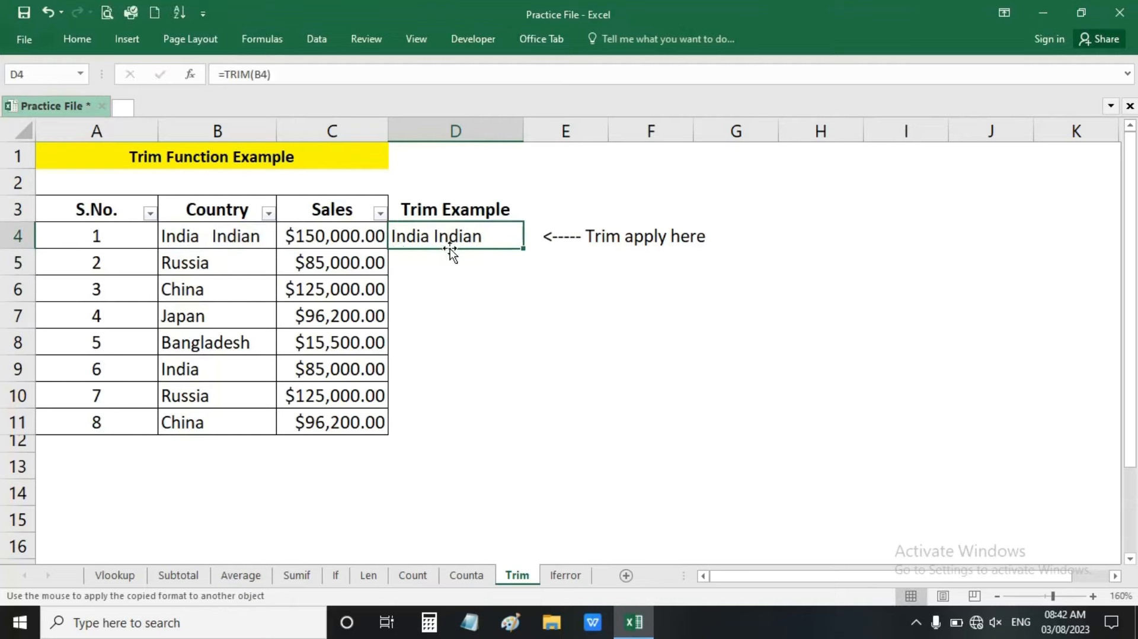
# Remove all spaces between India and Indian in B4 to test the TRIM formula in D4
pyautogui.doubleClick(210, 238)
pyautogui.press('BackSpace')
pyautogui.press('BackSpace')
pyautogui.press('BackSpace')
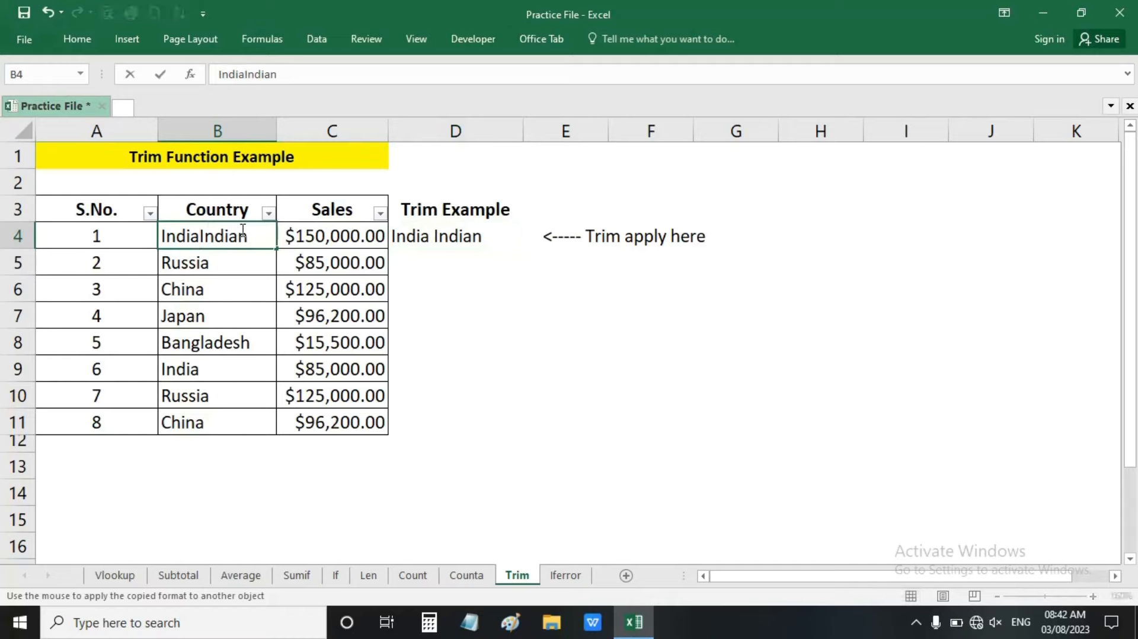
pyautogui.press('Return')
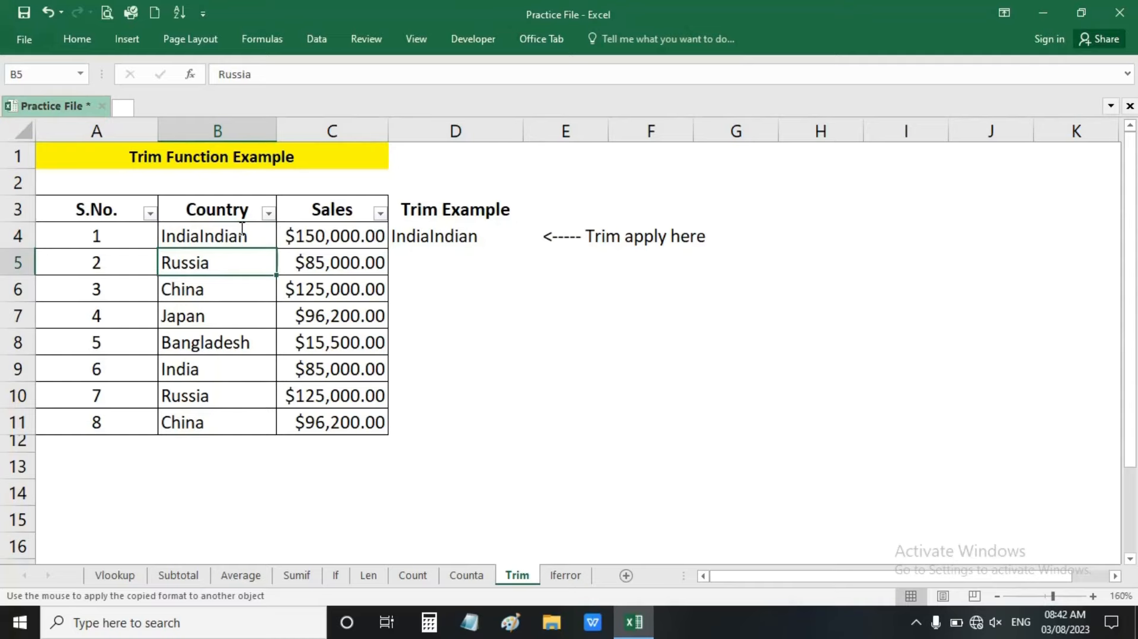
pyautogui.click(416, 237)
# Put a single space between India and Indian in B4
pyautogui.click(218, 236)
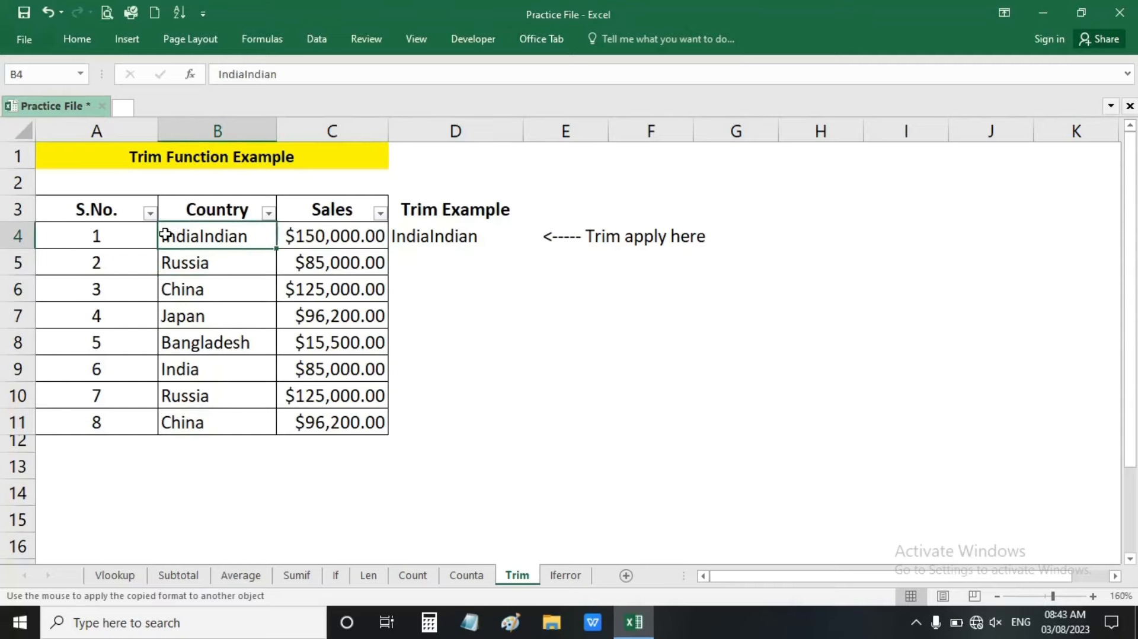
pyautogui.doubleClick(201, 237)
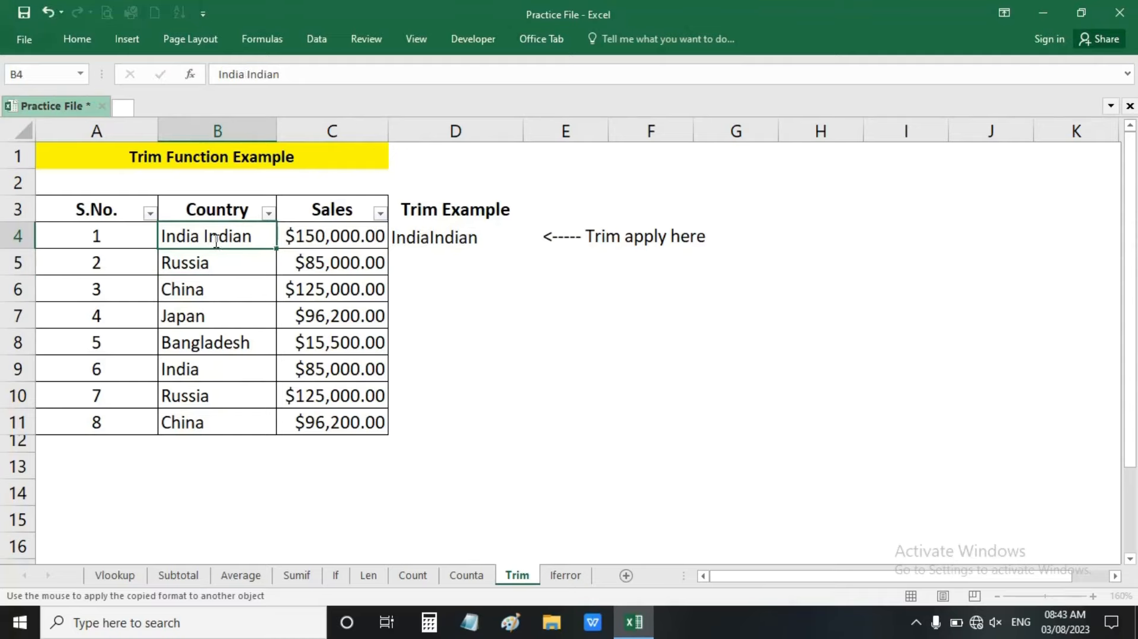
pyautogui.press('Return')
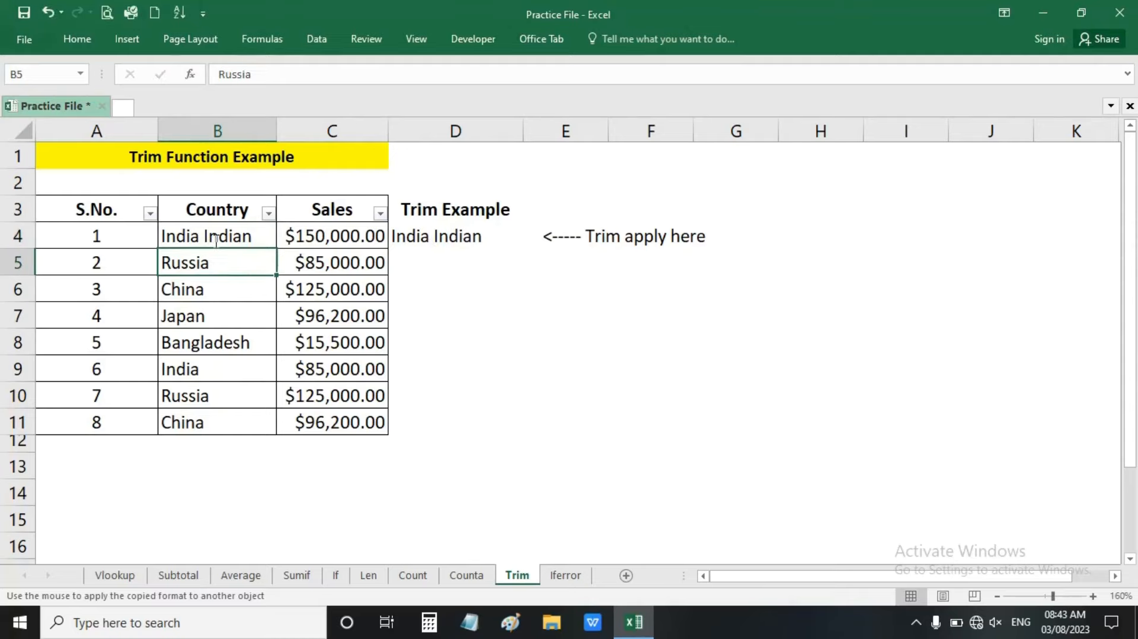
# Add extra spaces between India and Indian in B4 to test how TRIM handles them
pyautogui.click(215, 238)
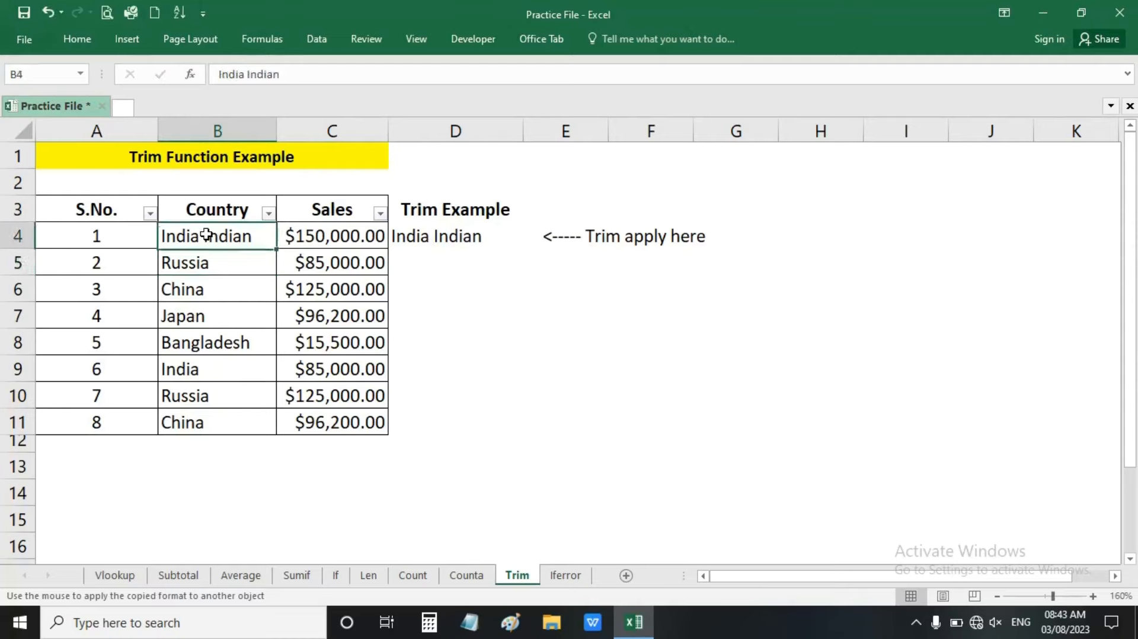
pyautogui.doubleClick(204, 237)
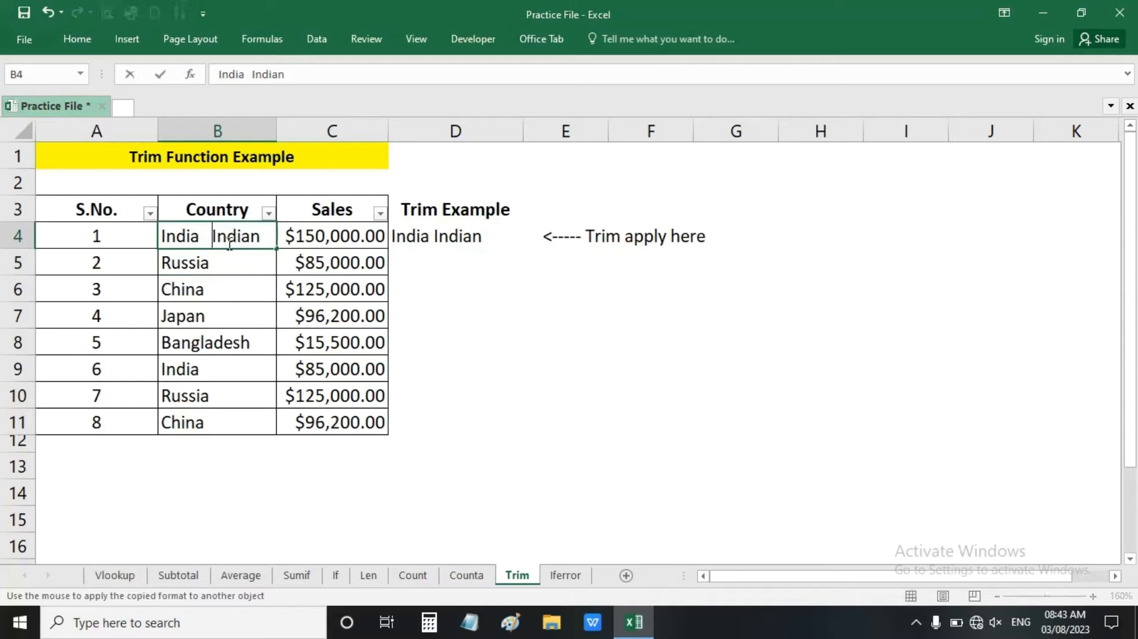
pyautogui.press('Return')
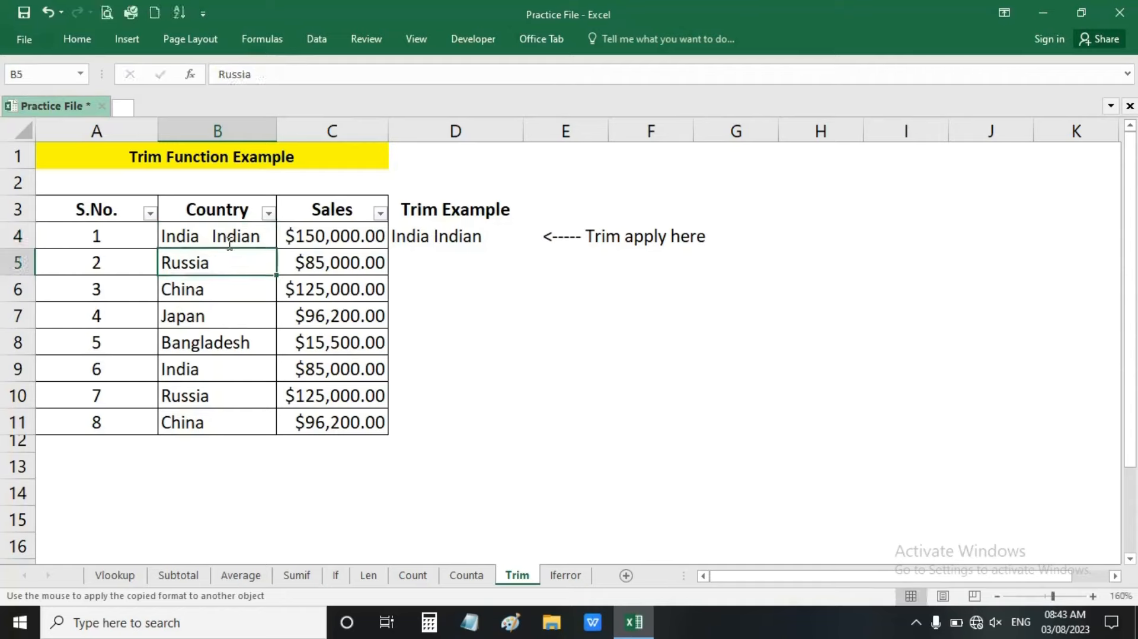
# Compare B4 with its trimmed result in D4, and fill the TRIM formula down to D11
pyautogui.click(403, 233)
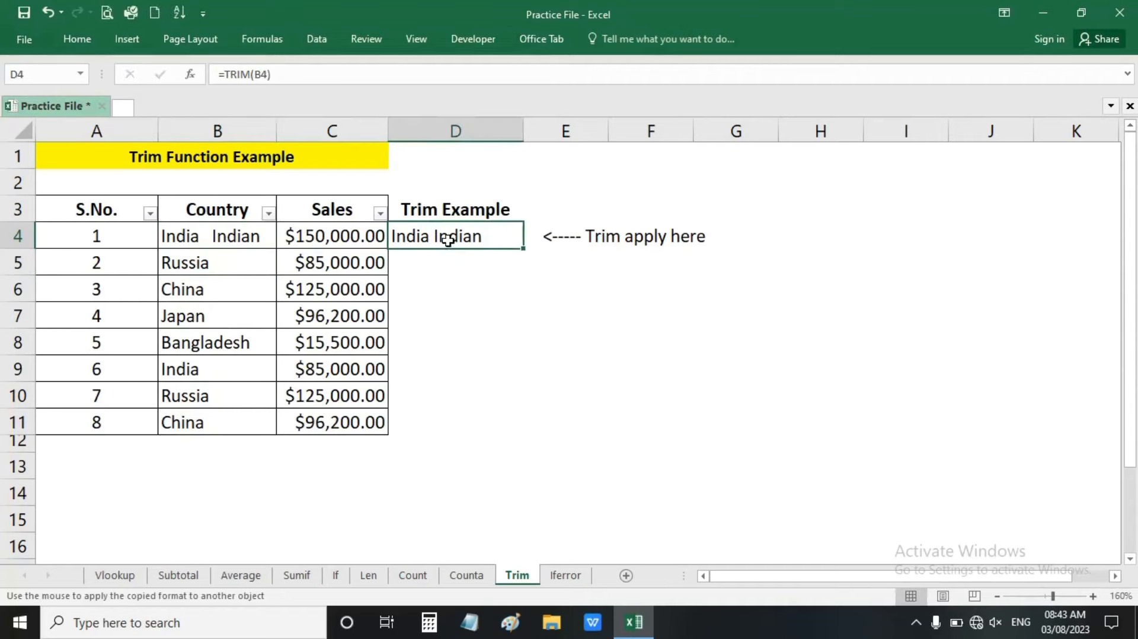
pyautogui.click(225, 238)
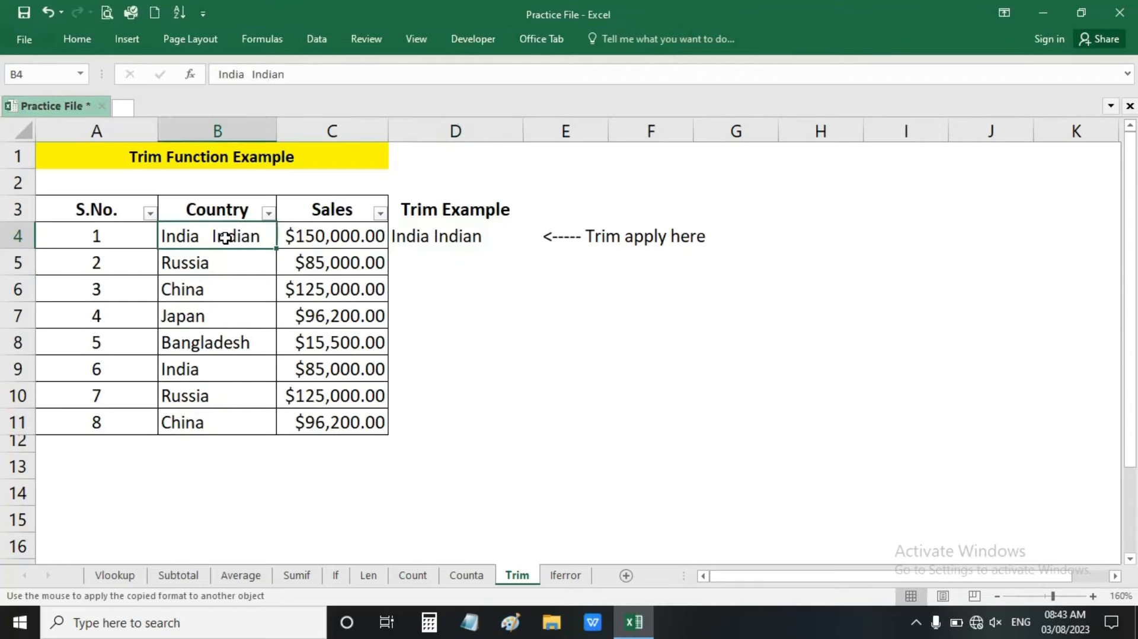
pyautogui.click(417, 236)
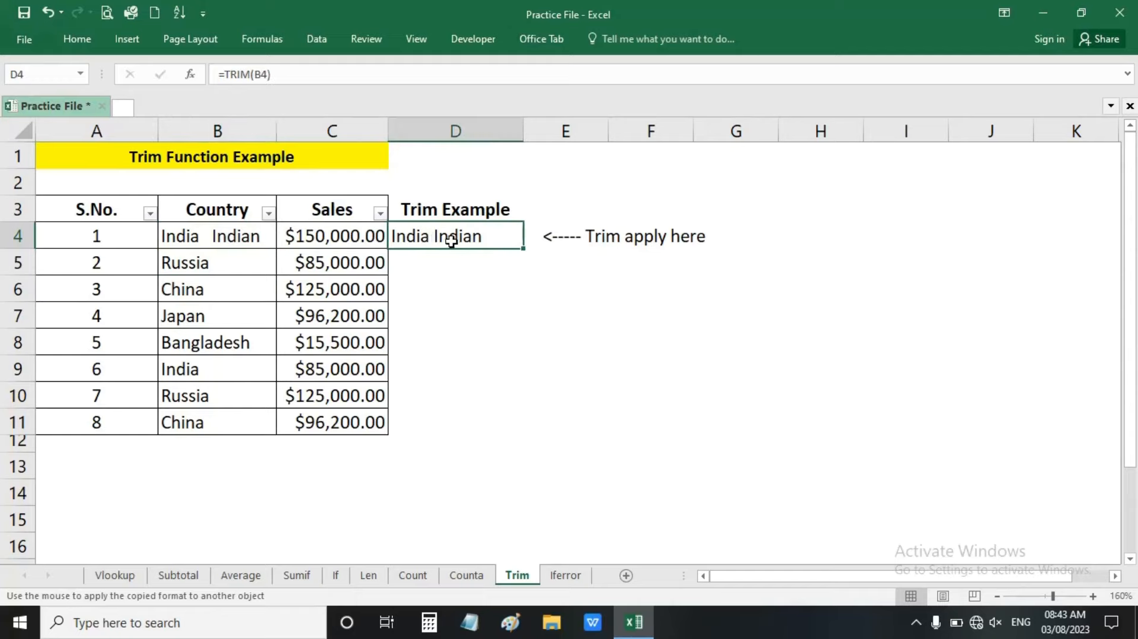
pyautogui.doubleClick(524, 249)
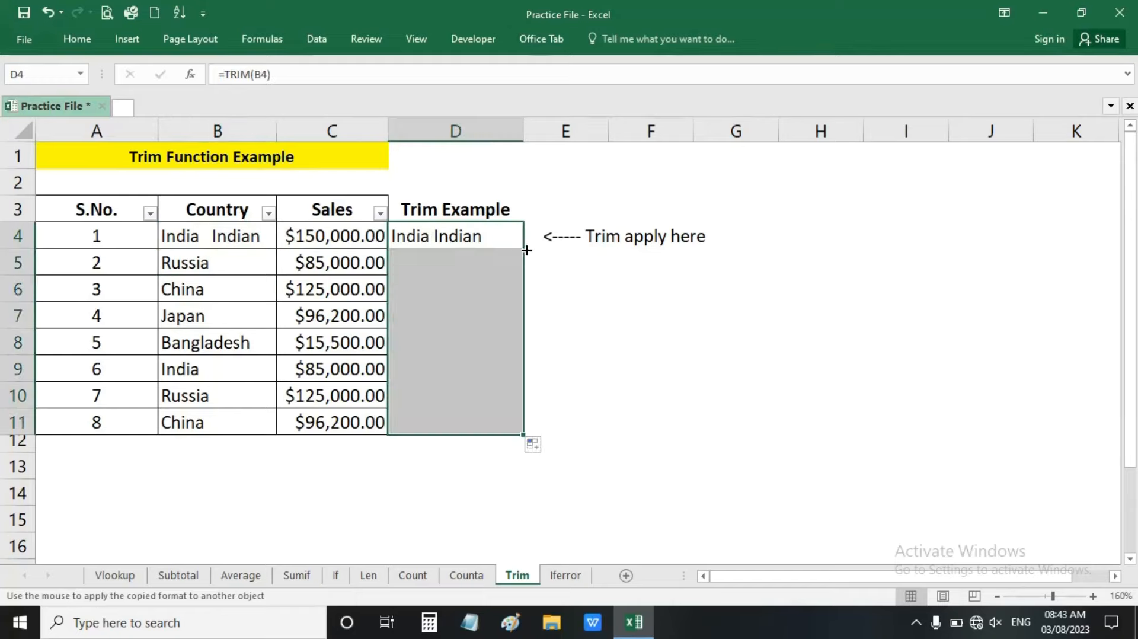
pyautogui.moveTo(437, 235); pyautogui.dragTo(437, 409)
pyautogui.click(437, 419)
# Append several spaces and 95 to China in B11, and check the TRIM formula in D11
pyautogui.click(245, 417)
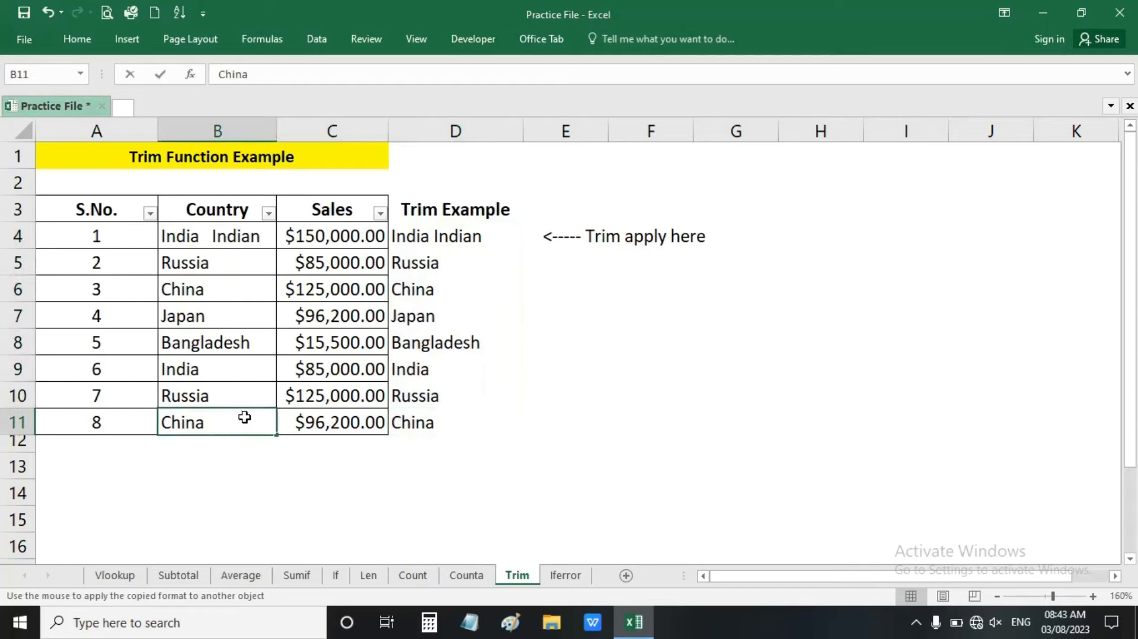
pyautogui.doubleClick(255, 414)
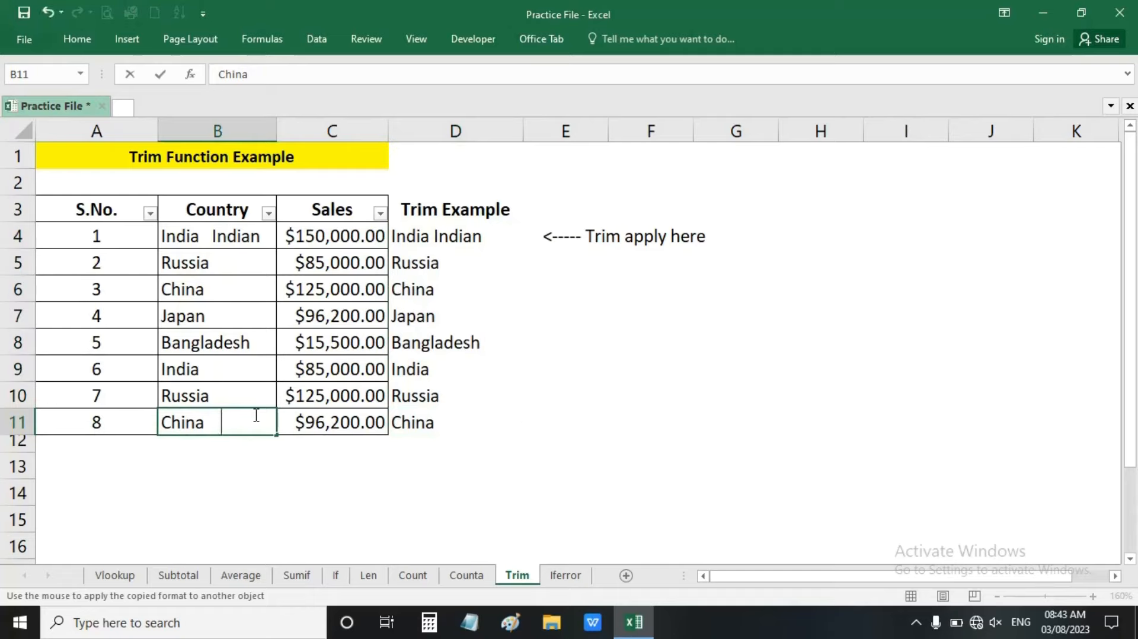
pyautogui.write('95')
pyautogui.press('Return')
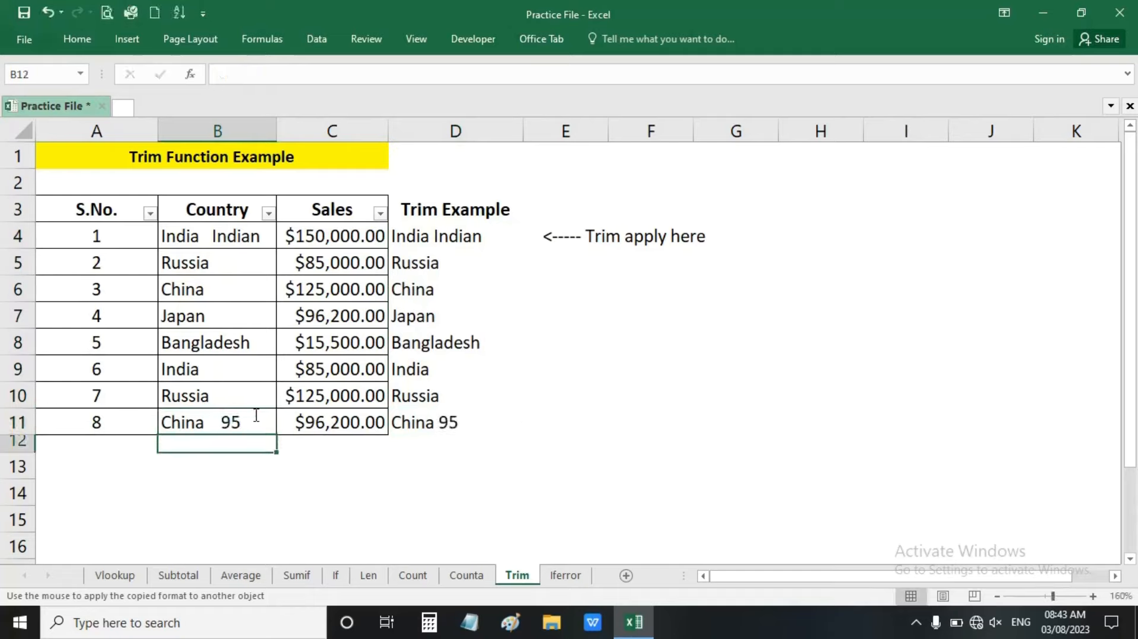
pyautogui.click(213, 423)
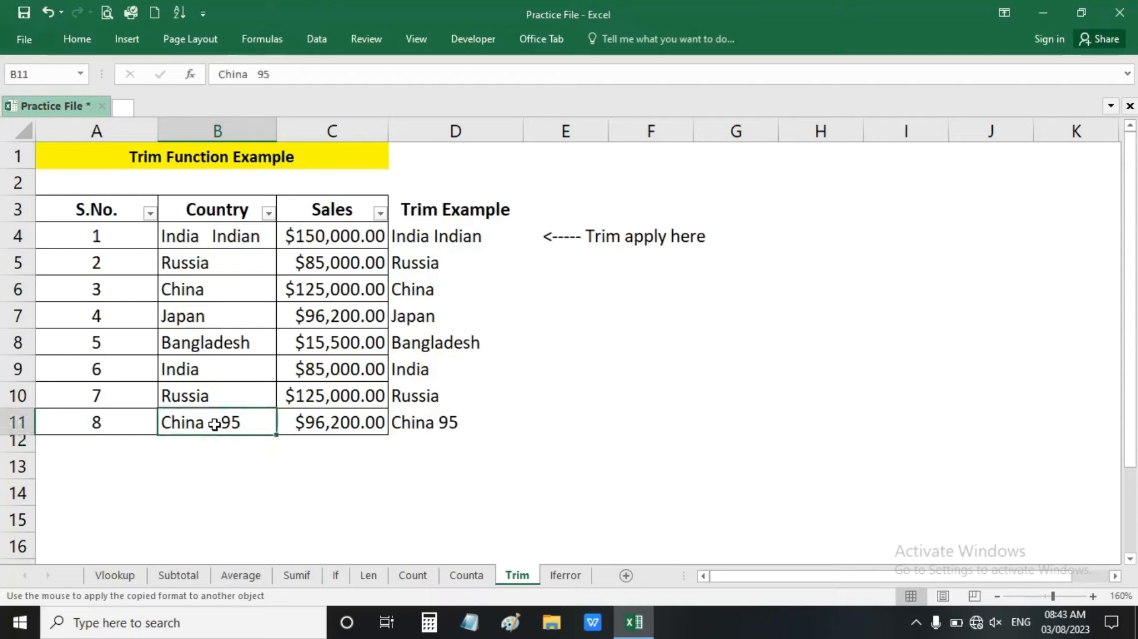
pyautogui.click(455, 432)
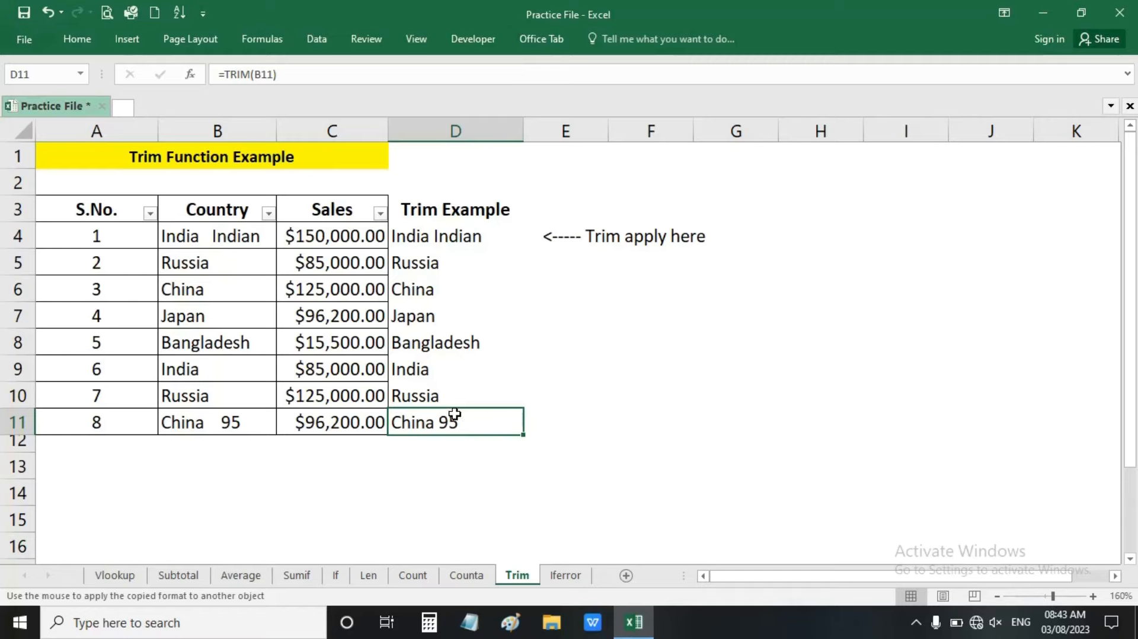
pyautogui.click(556, 488)
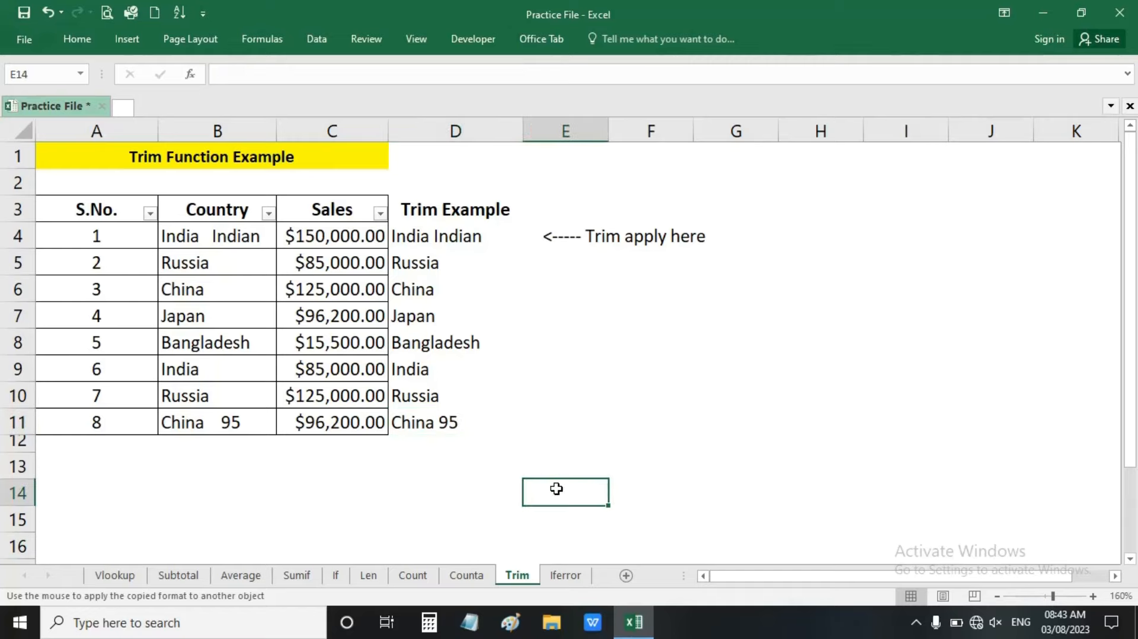
# Clear the existing formulas in D4:D11 on the Iferror sheet
pyautogui.click(566, 575)
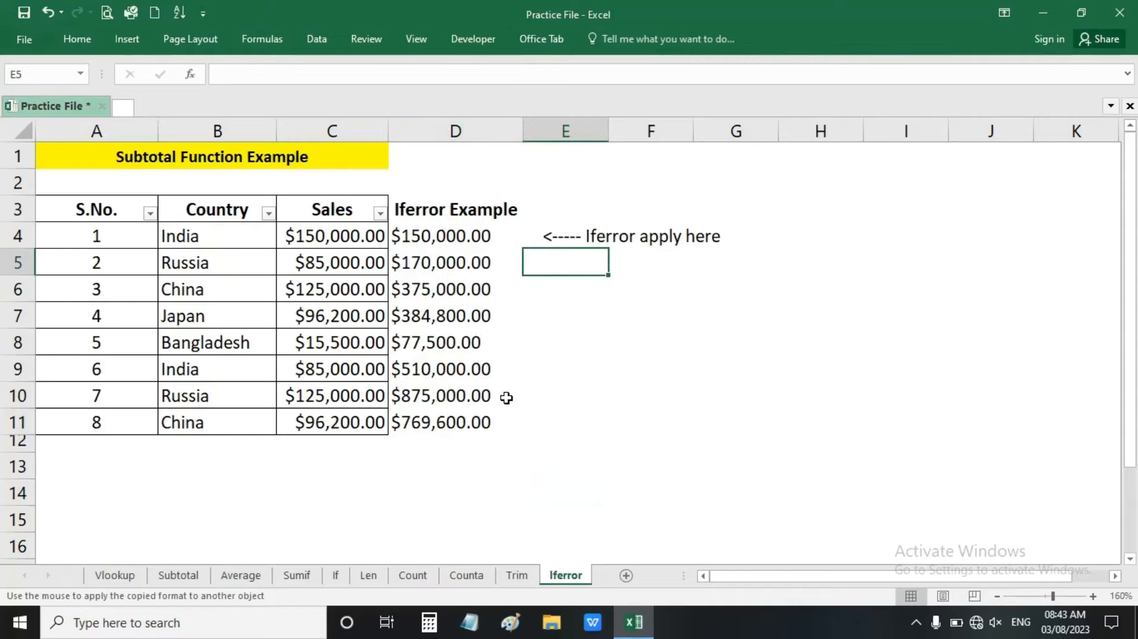
pyautogui.moveTo(415, 236); pyautogui.dragTo(445, 415)
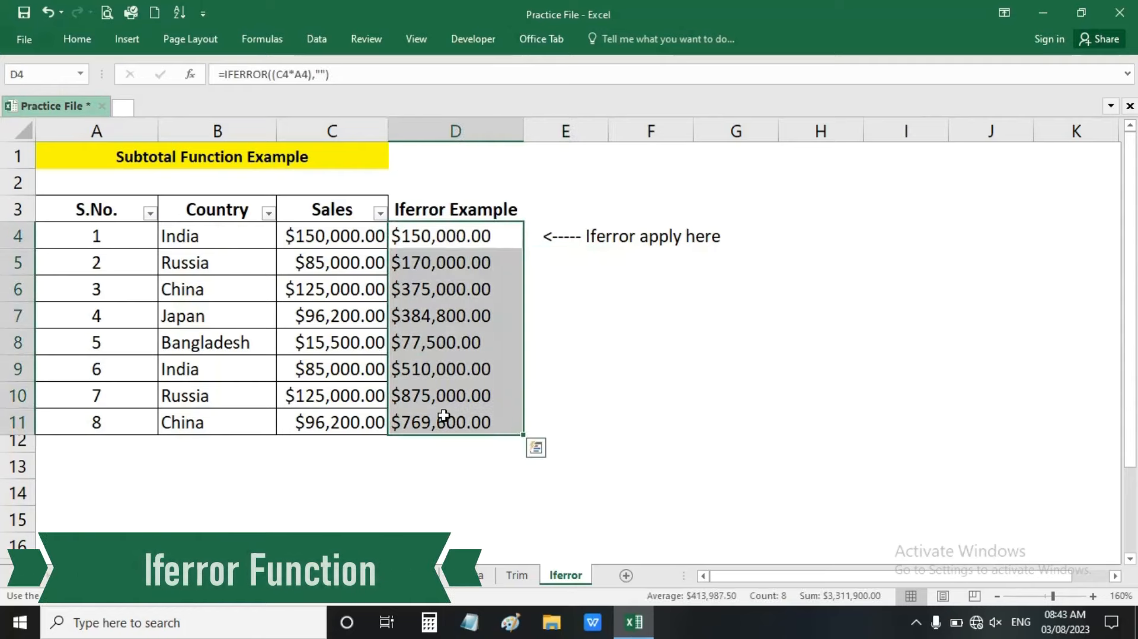
pyautogui.press('Delete')
pyautogui.click(440, 240)
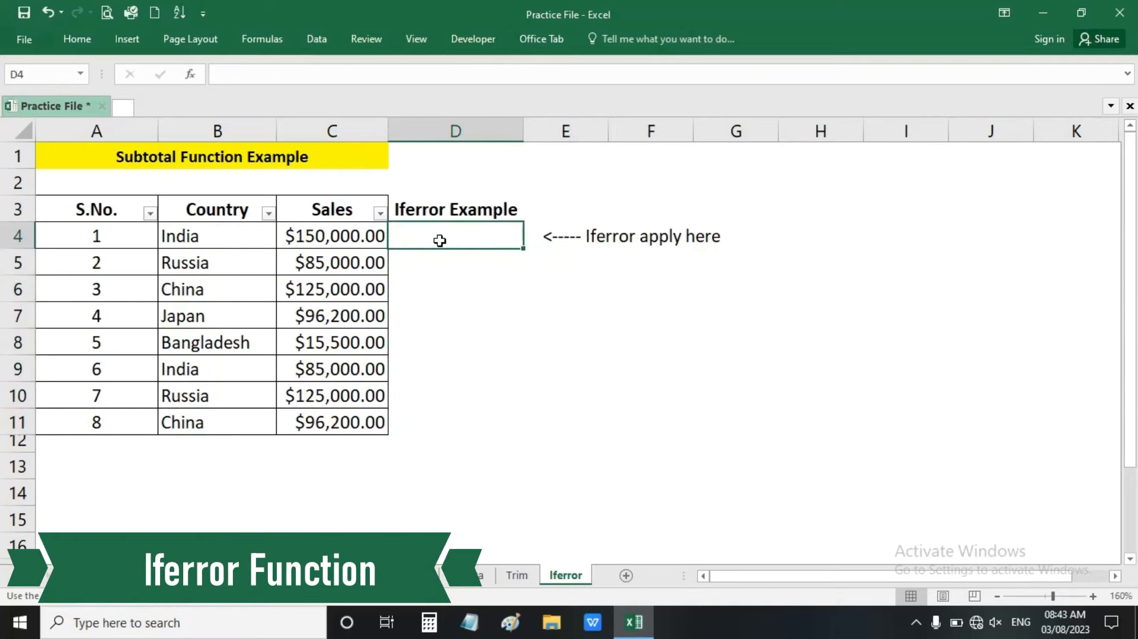
# Change the sheet's title in A1 to Iferror Function Example
pyautogui.doubleClick(160, 157)
pyautogui.doubleClick(159, 156)
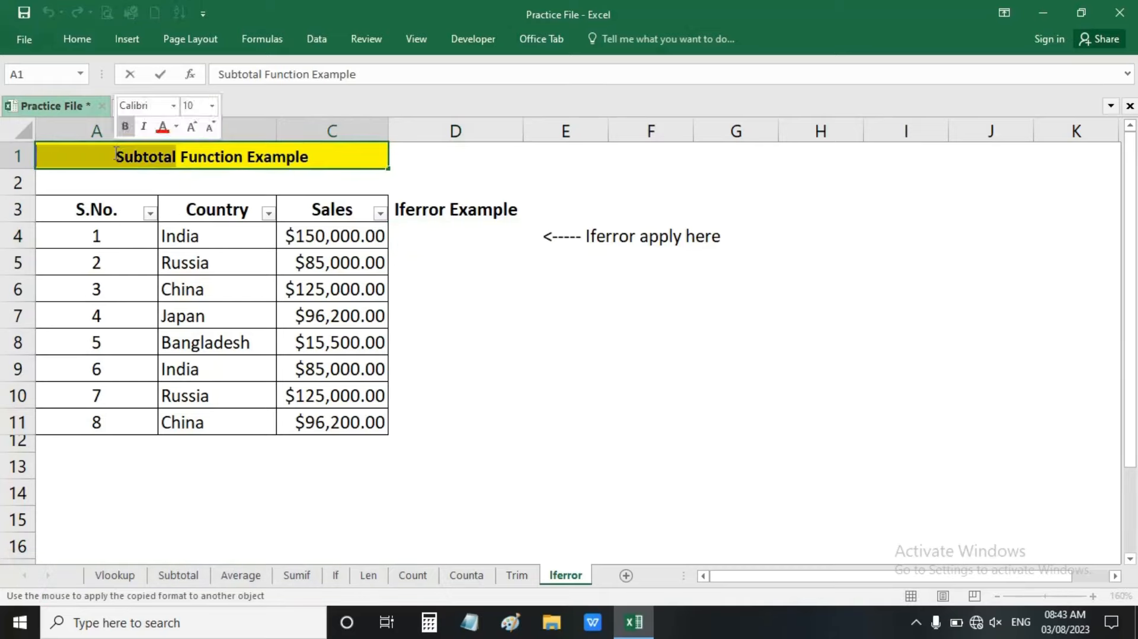
pyautogui.press('Delete')
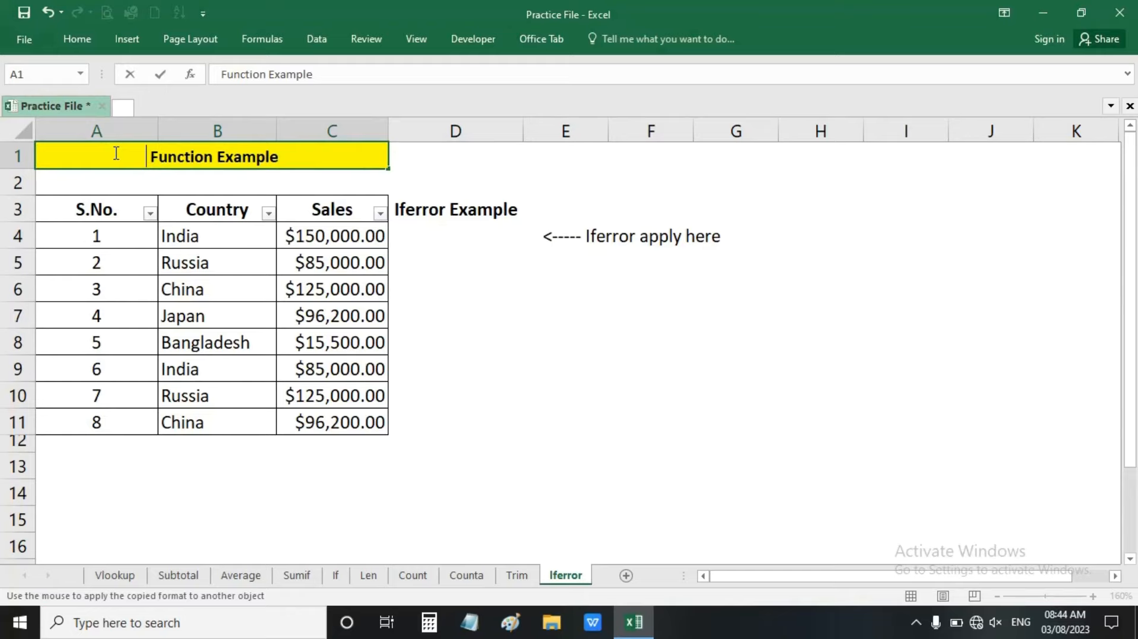
pyautogui.write('Iferr')
pyautogui.write('ot')
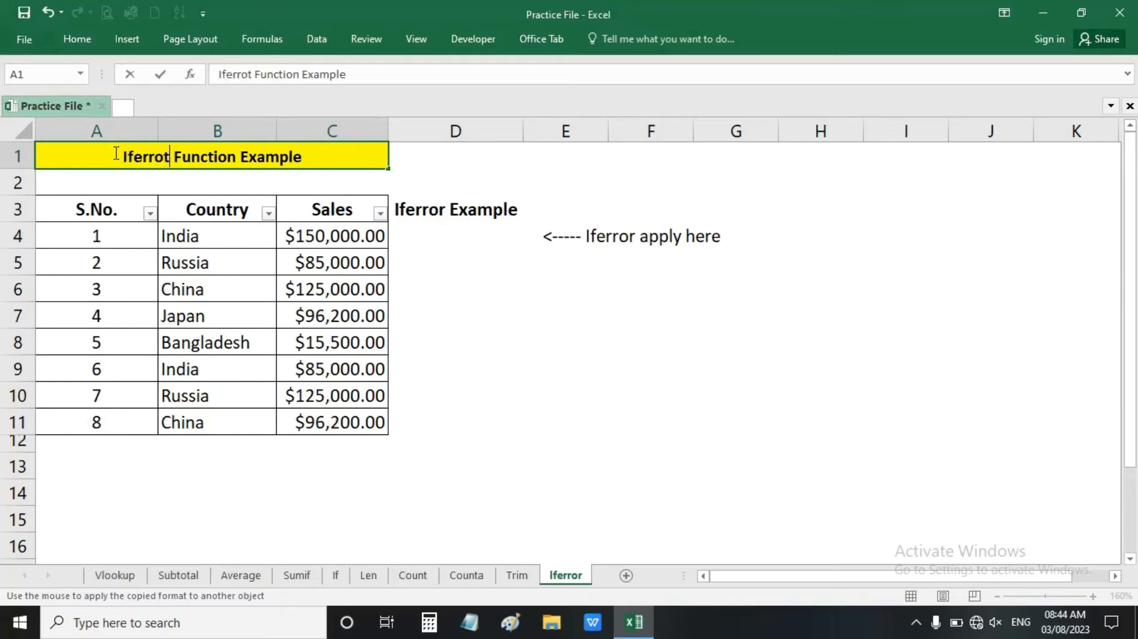
pyautogui.press('Return')
# Enter the formula =A4+C4 in D4, and check it against the cells it adds
pyautogui.click(406, 232)
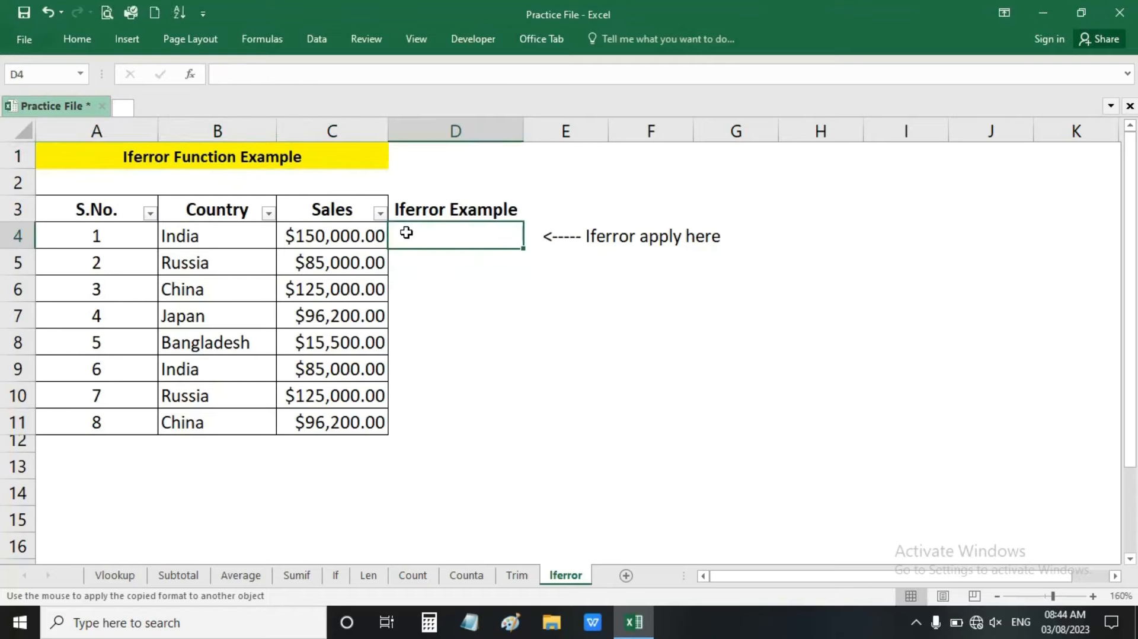
pyautogui.write('=')
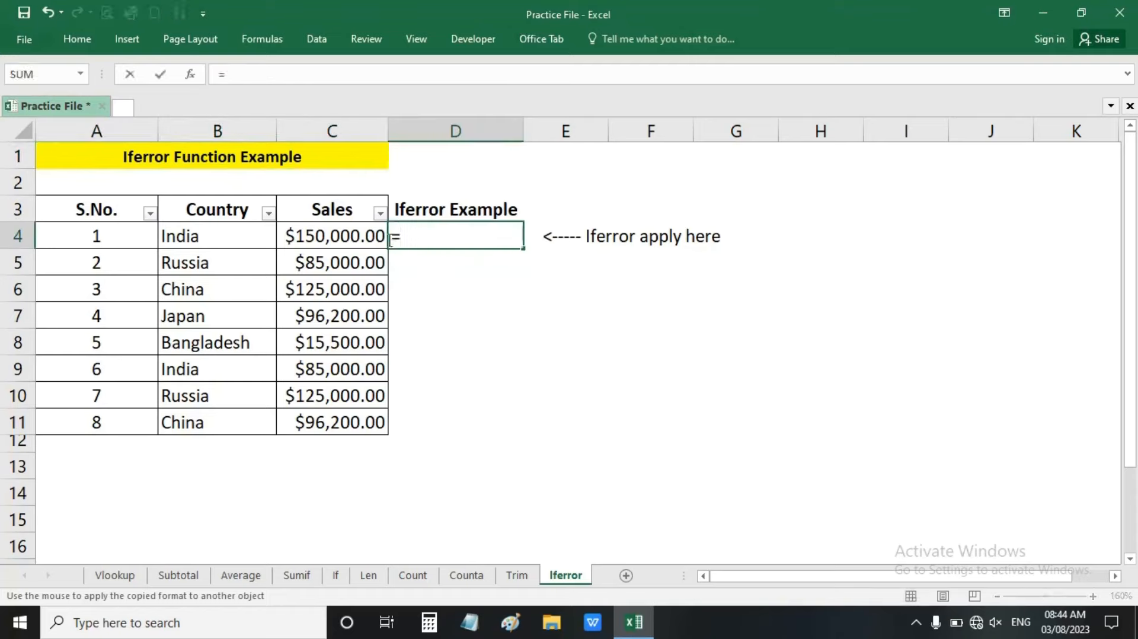
pyautogui.click(128, 236)
pyautogui.write('+')
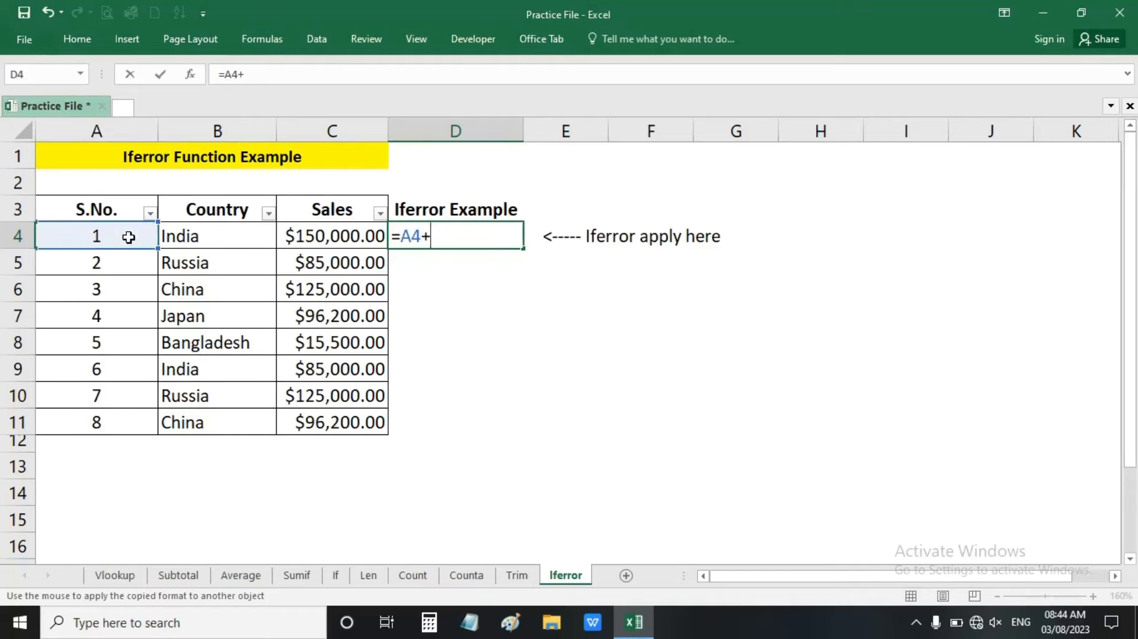
pyautogui.click(383, 237)
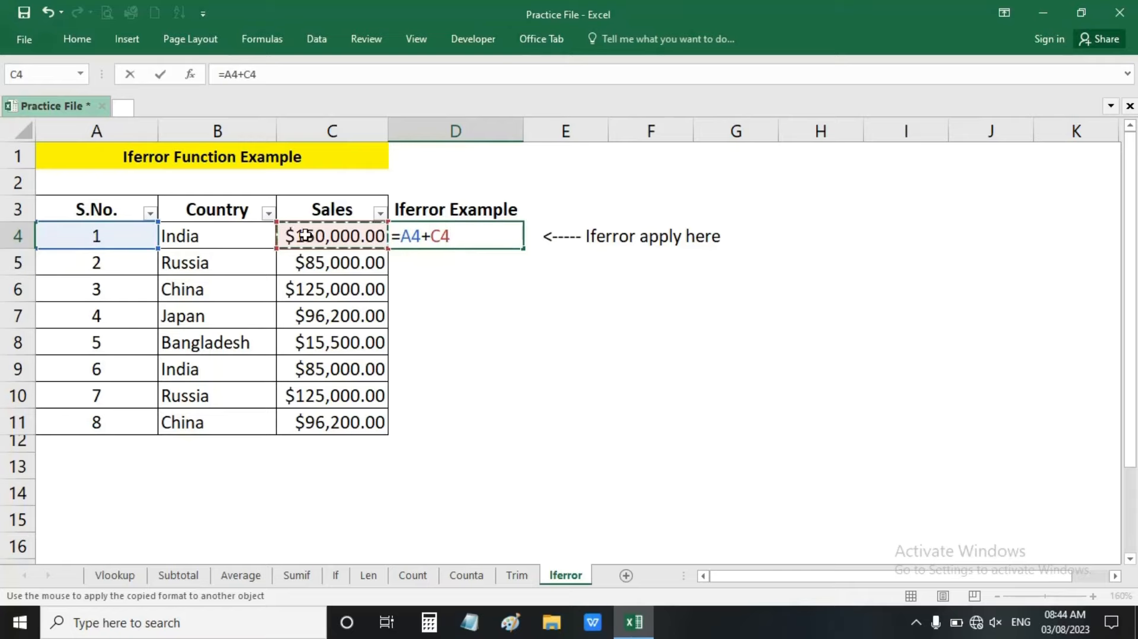
pyautogui.press('Return')
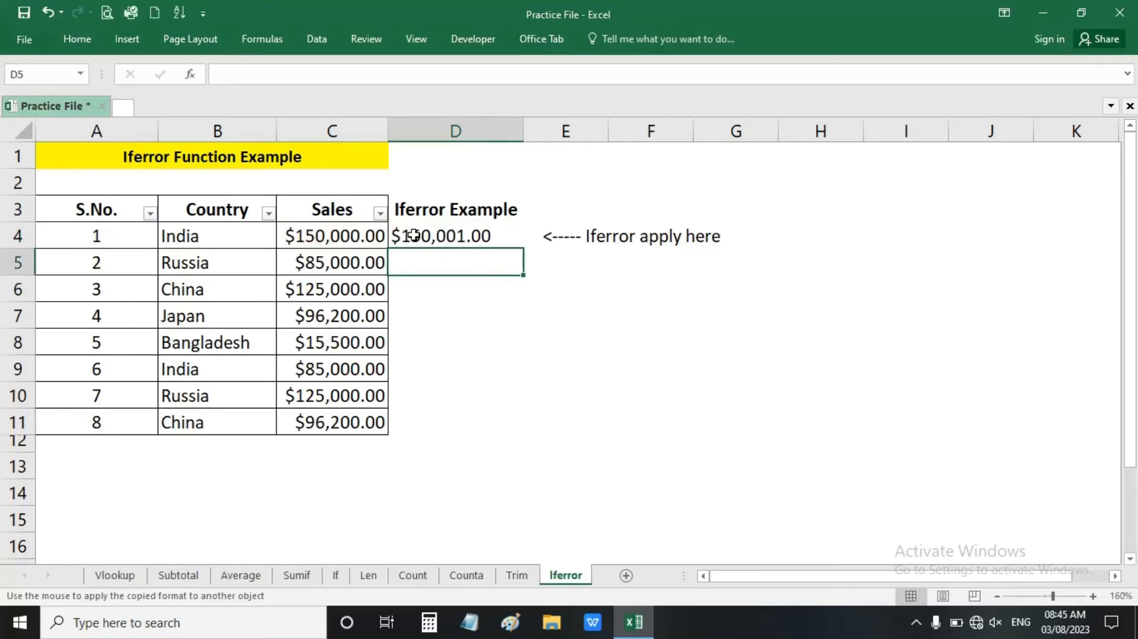
pyautogui.click(422, 243)
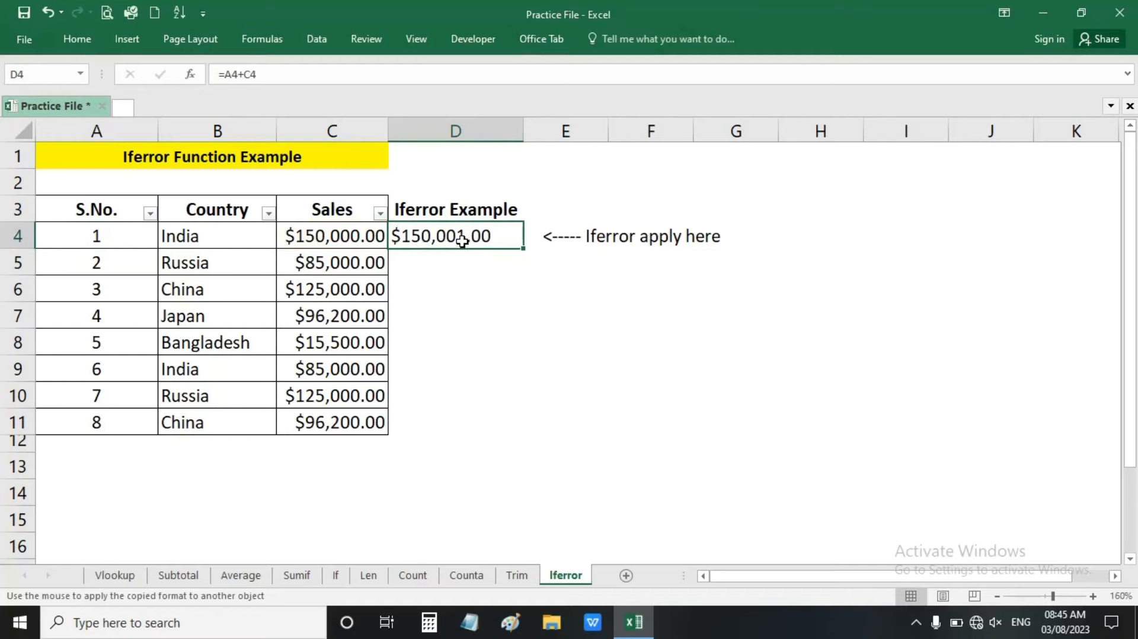
pyautogui.click(85, 240)
pyautogui.click(329, 237)
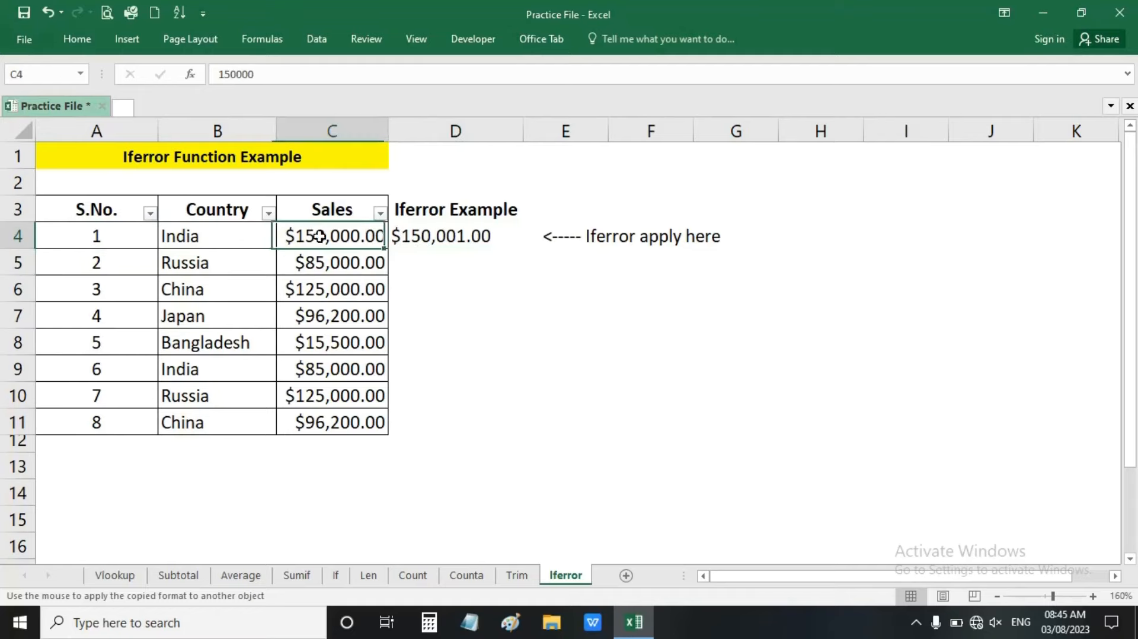
# Fill the addition formula in D4 down to D11
pyautogui.click(454, 233)
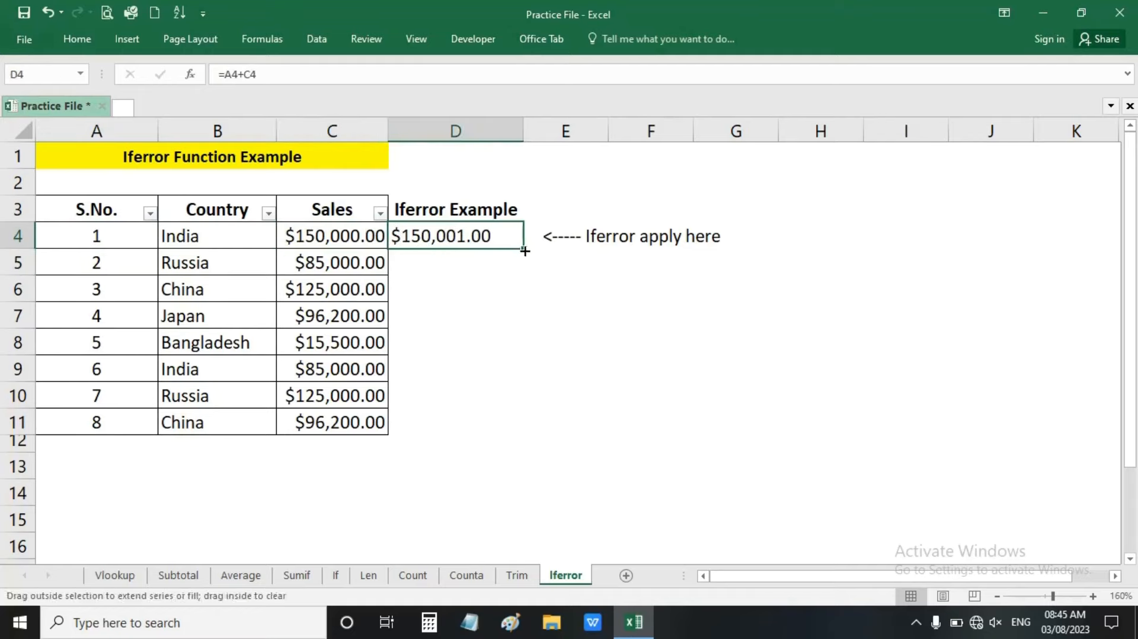
pyautogui.doubleClick(527, 252)
pyautogui.click(481, 256)
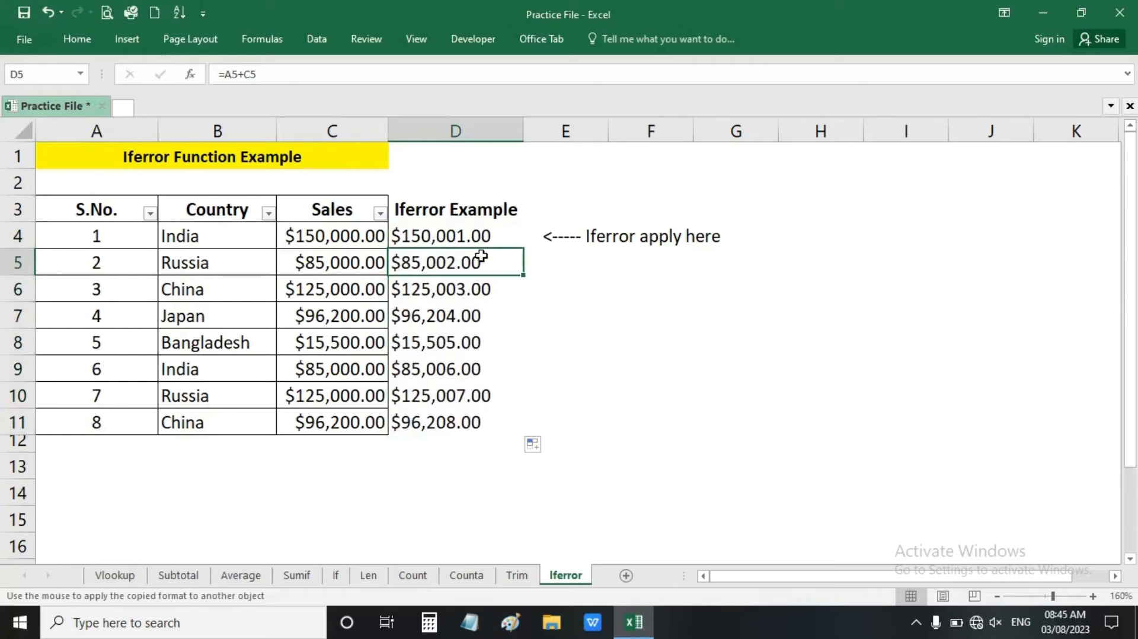
# Replace the serial number in A4 with the letter A, and inspect how the formula in D4 reacts
pyautogui.click(433, 237)
pyautogui.click(131, 243)
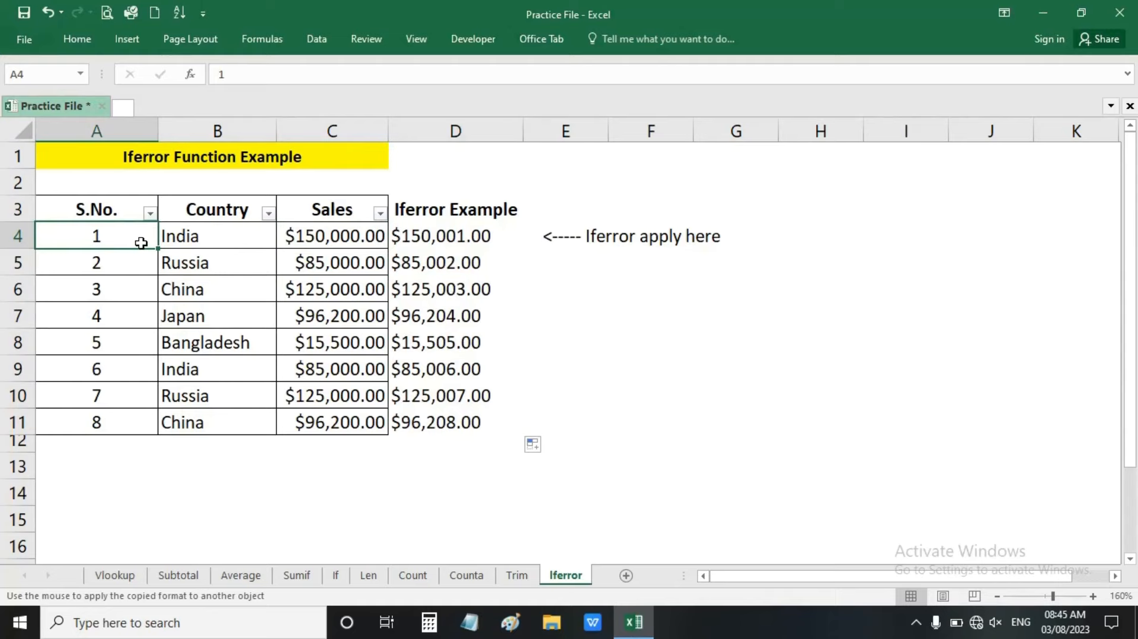
pyautogui.write('A')
pyautogui.press('Return')
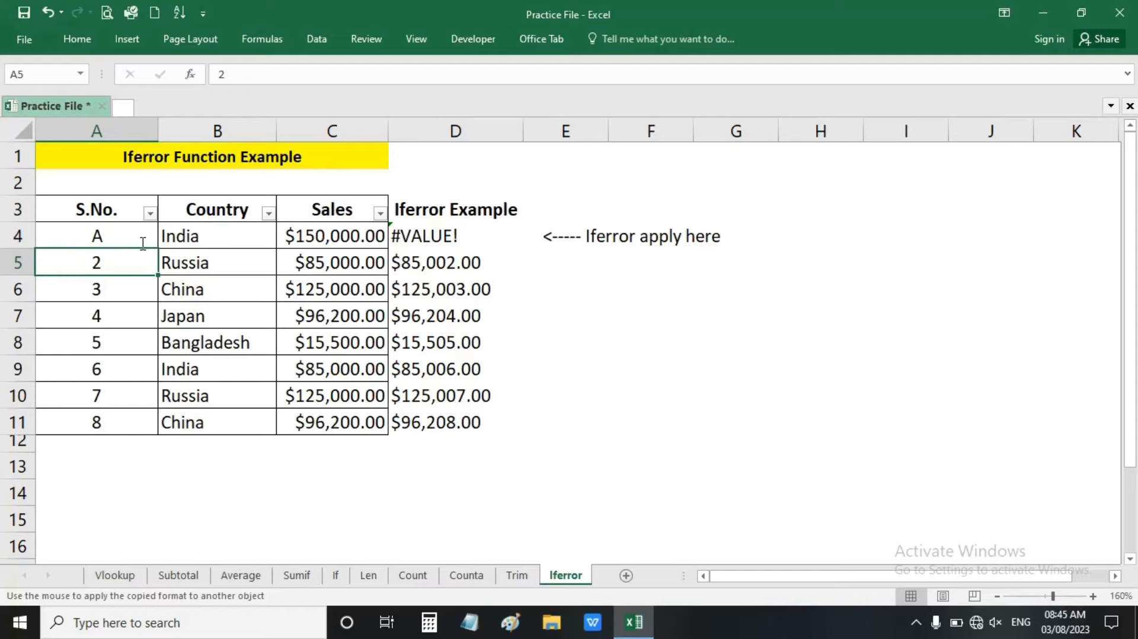
pyautogui.click(143, 242)
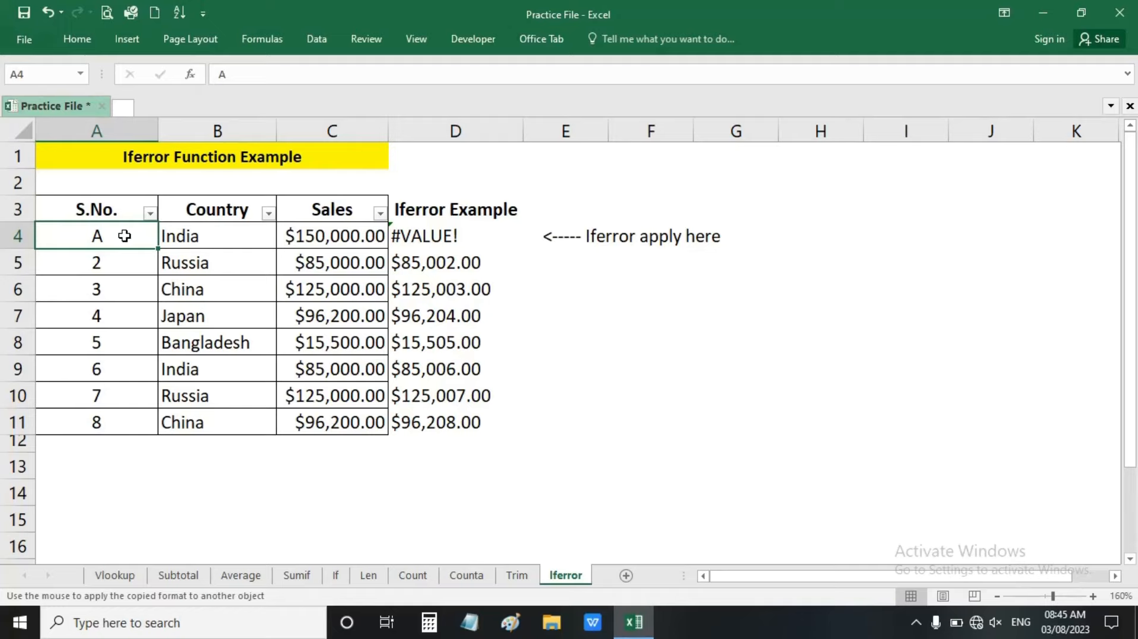
pyautogui.click(311, 236)
pyautogui.click(86, 234)
pyautogui.click(303, 235)
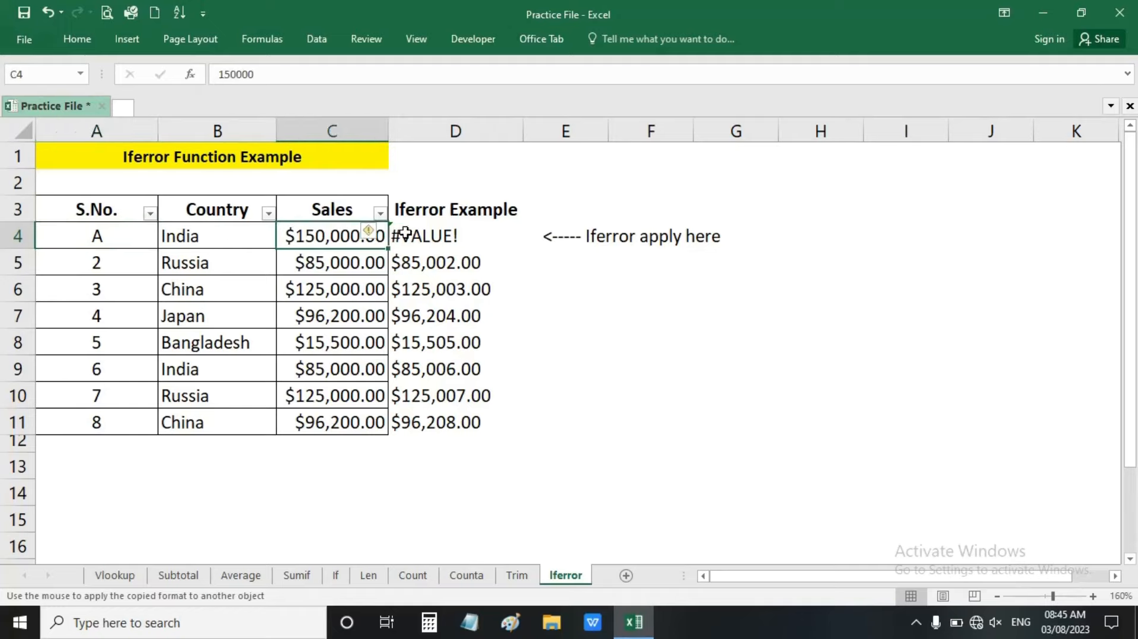
pyautogui.click(428, 233)
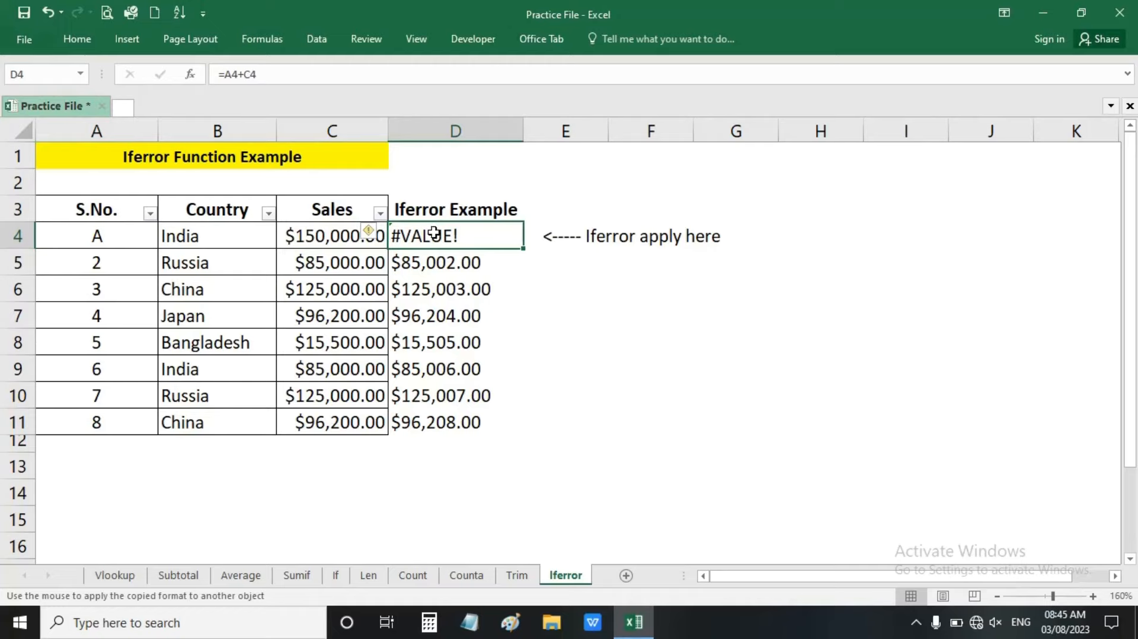
# Wrap the addition in D4 in an error handler that returns empty text, giving =IFERROR((A4+C4),"")
pyautogui.doubleClick(405, 236)
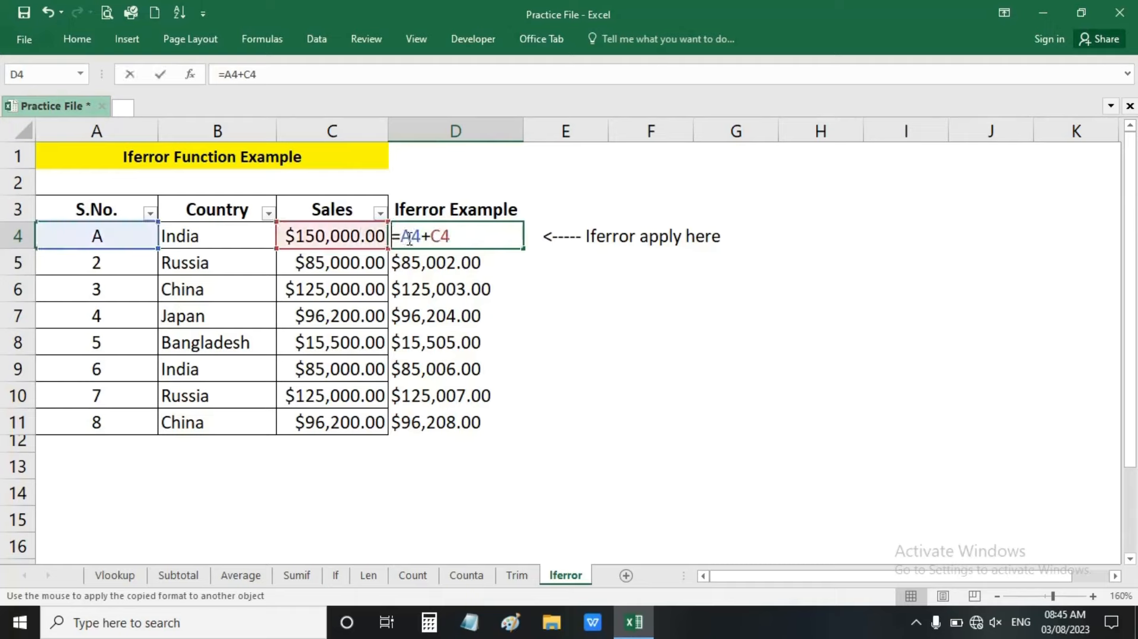
pyautogui.click(405, 237)
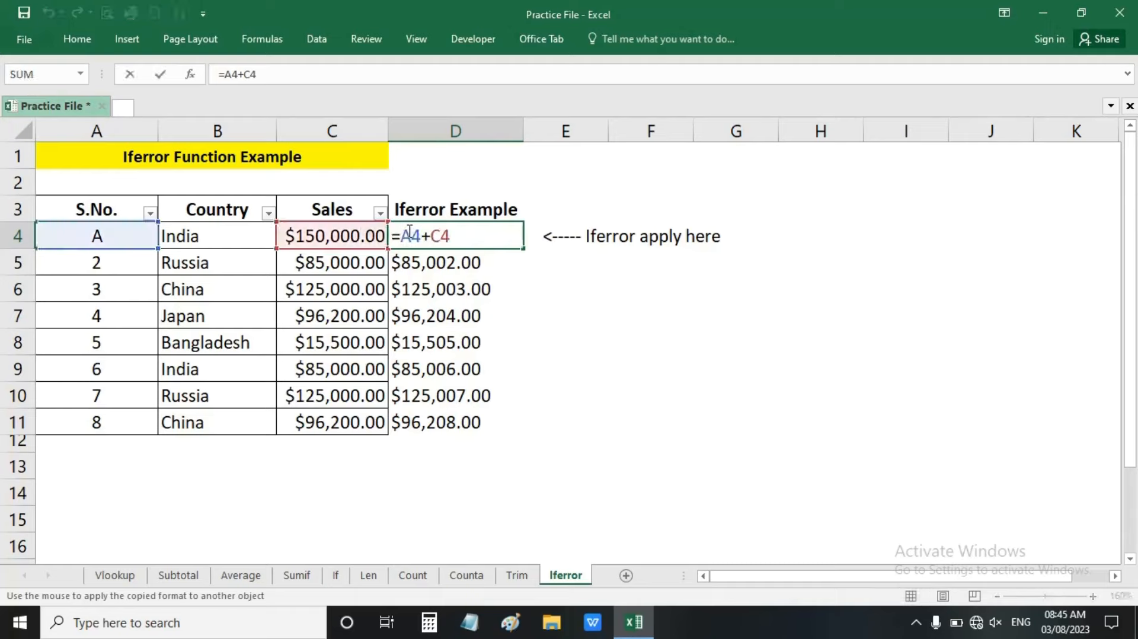
pyautogui.write('IFERROR(')
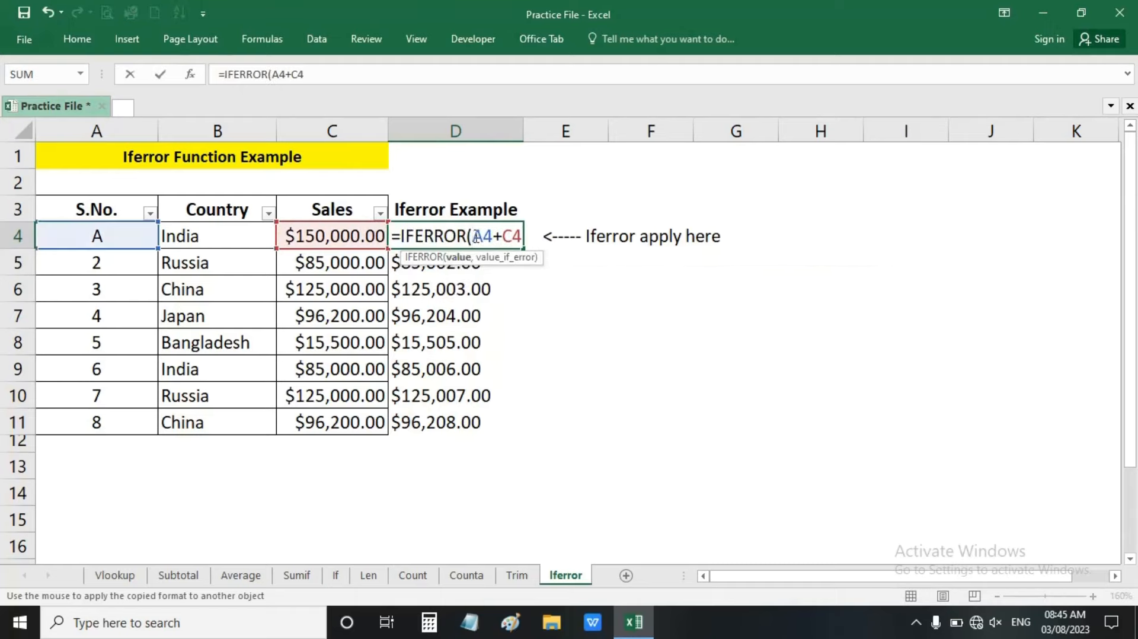
pyautogui.write('(A4+C4')
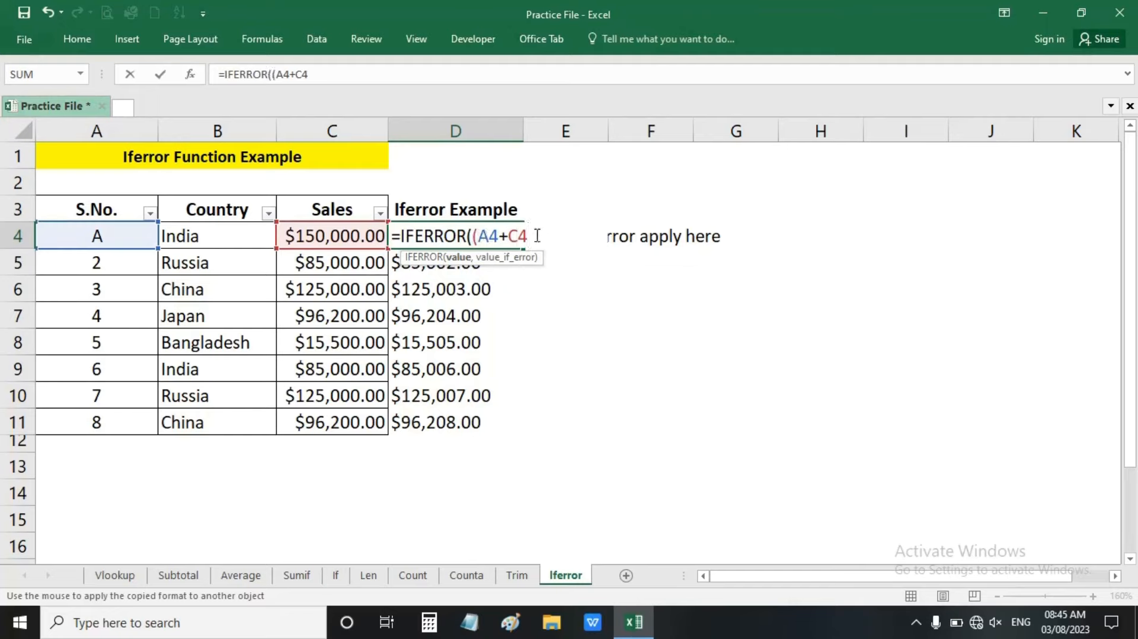
pyautogui.write(')')
pyautogui.write(',')
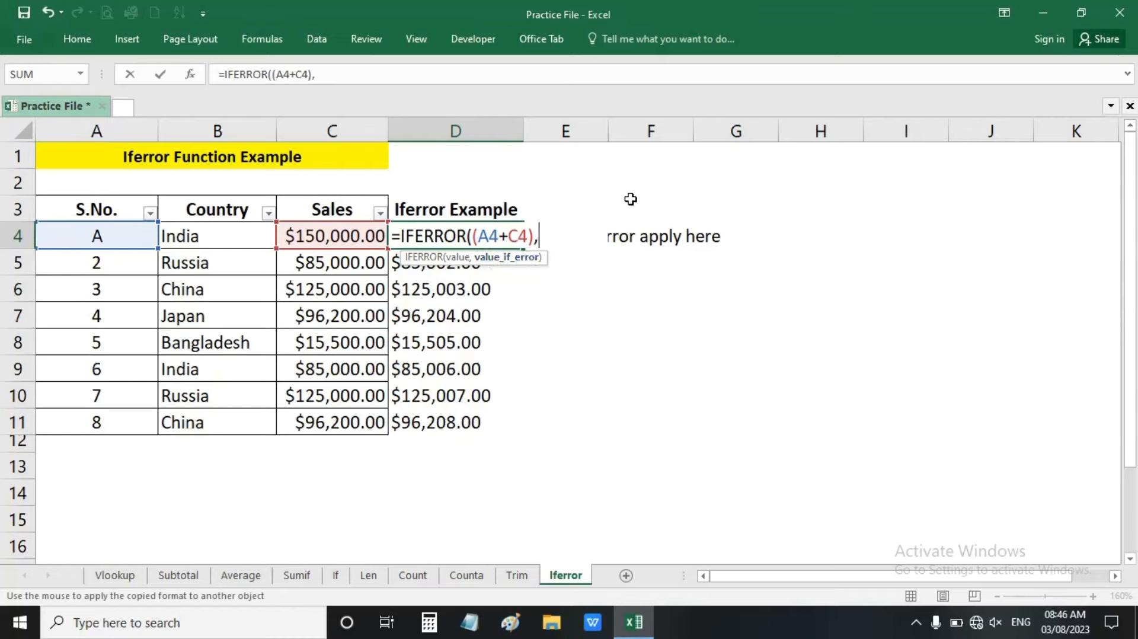
pyautogui.write('"")')
pyautogui.press('Return')
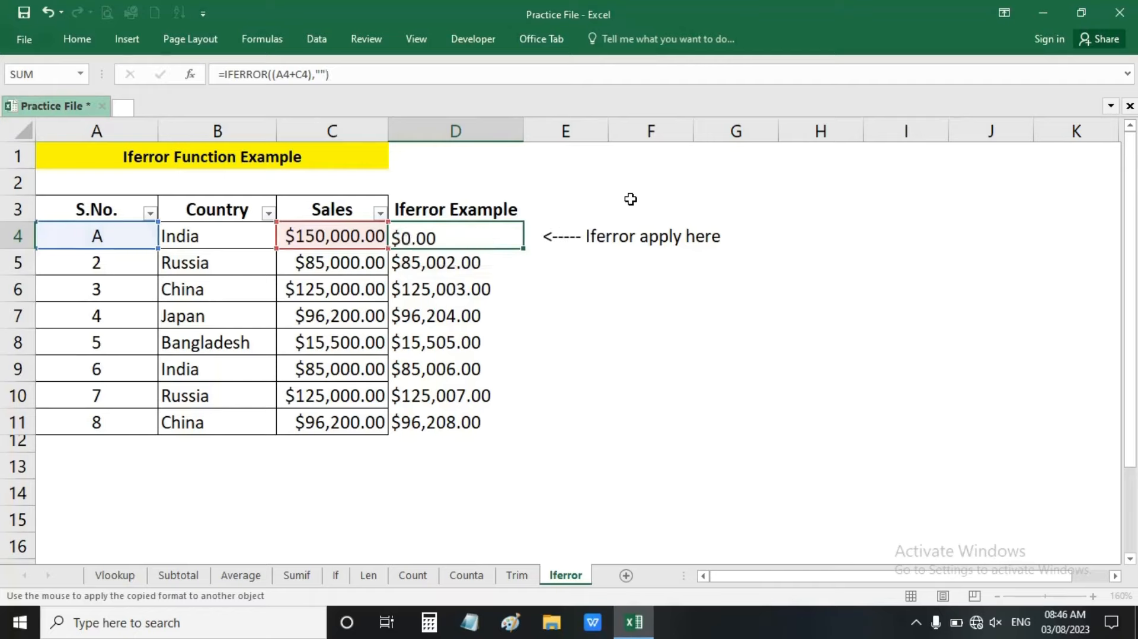
# Fill the IFERROR formula from D4 down to D11, and check the copied formula in the column
pyautogui.click(483, 236)
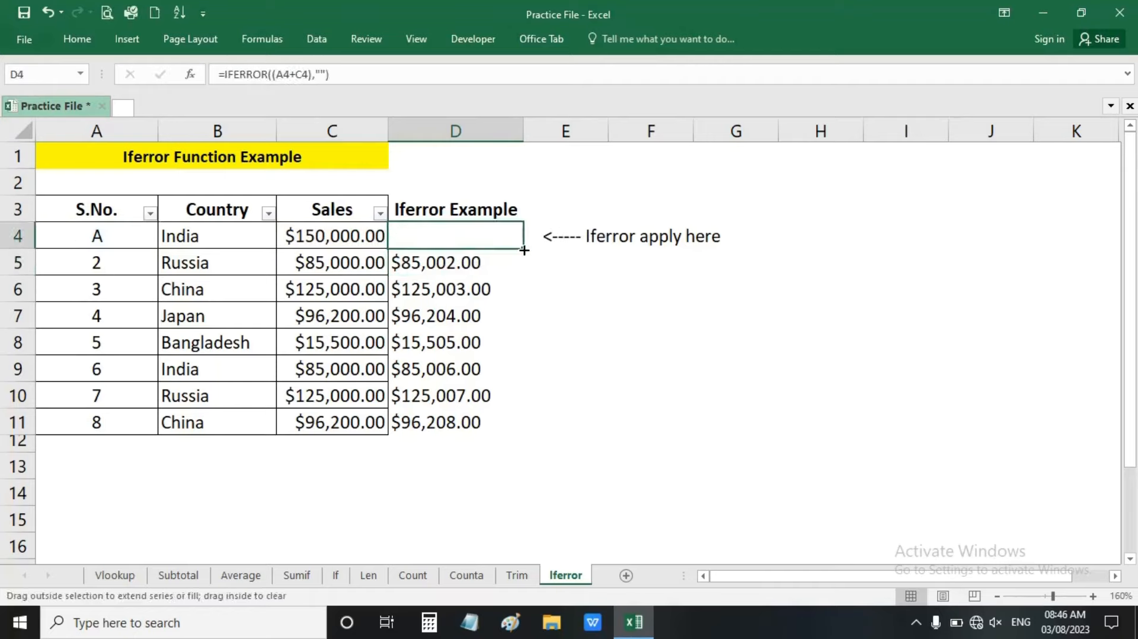
pyautogui.doubleClick(524, 250)
pyautogui.click(453, 237)
pyautogui.click(428, 317)
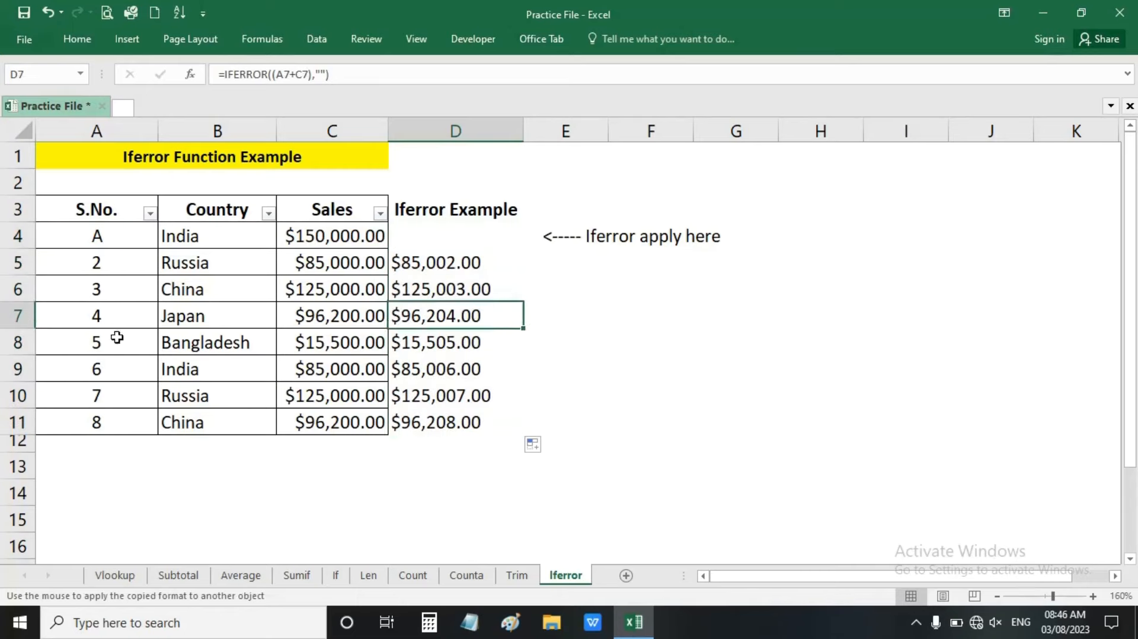
# Replace the serial number in A8 with the letter S to test the IFERROR formula in that row
pyautogui.click(116, 339)
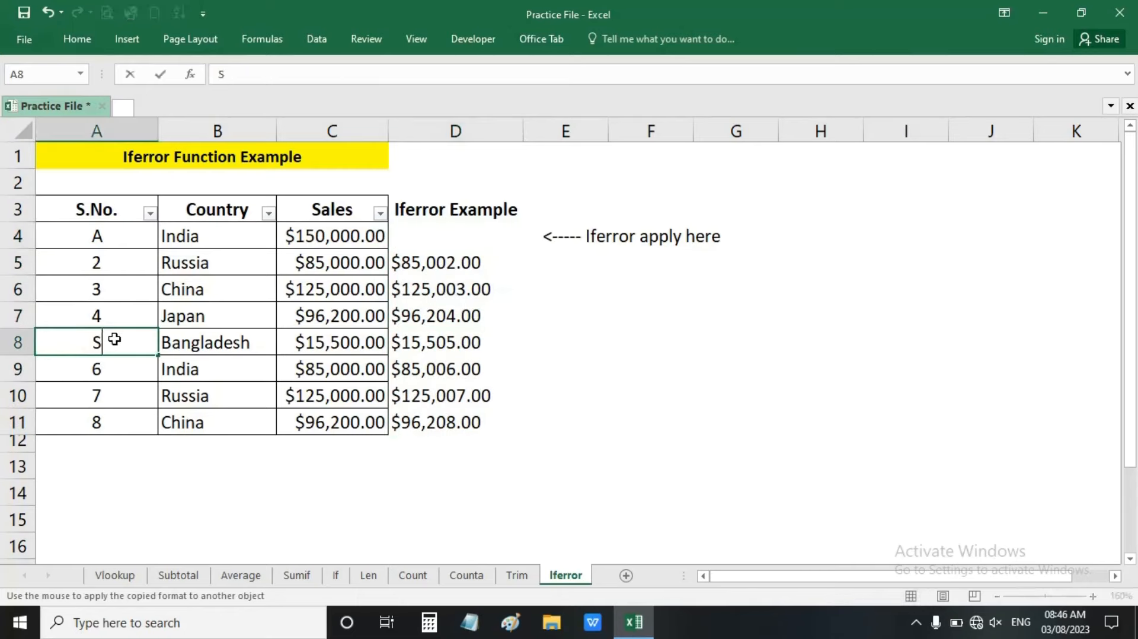
pyautogui.write('S')
pyautogui.press('Return')
# Examine A8 and C8 together with the IFERROR formula in D8, and compare it with D6 and D4
pyautogui.click(140, 345)
pyautogui.click(308, 343)
pyautogui.moveTo(98, 343); pyautogui.dragTo(311, 341)
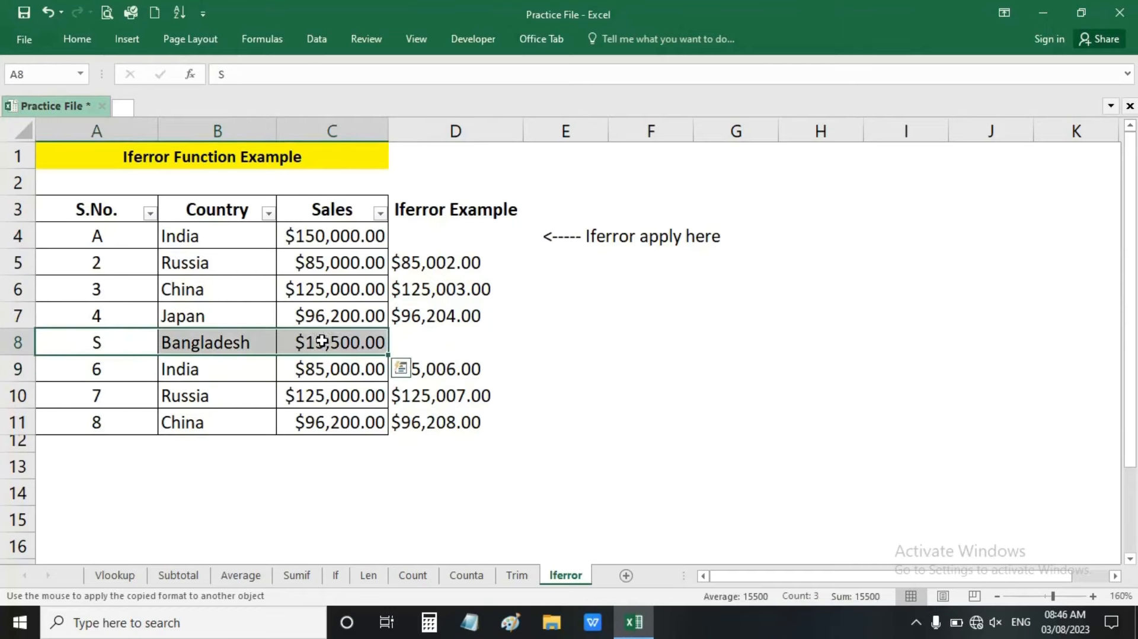
pyautogui.click(314, 341)
pyautogui.keyDown('ctrl'); pyautogui.click(92, 344); pyautogui.keyUp('ctrl')
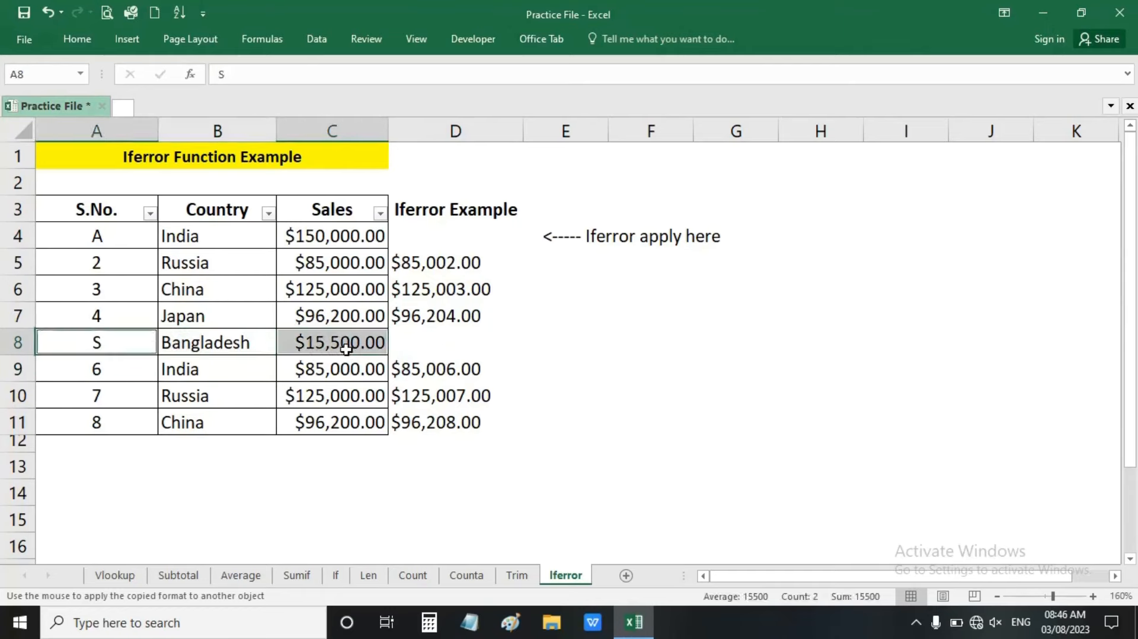
pyautogui.click(418, 347)
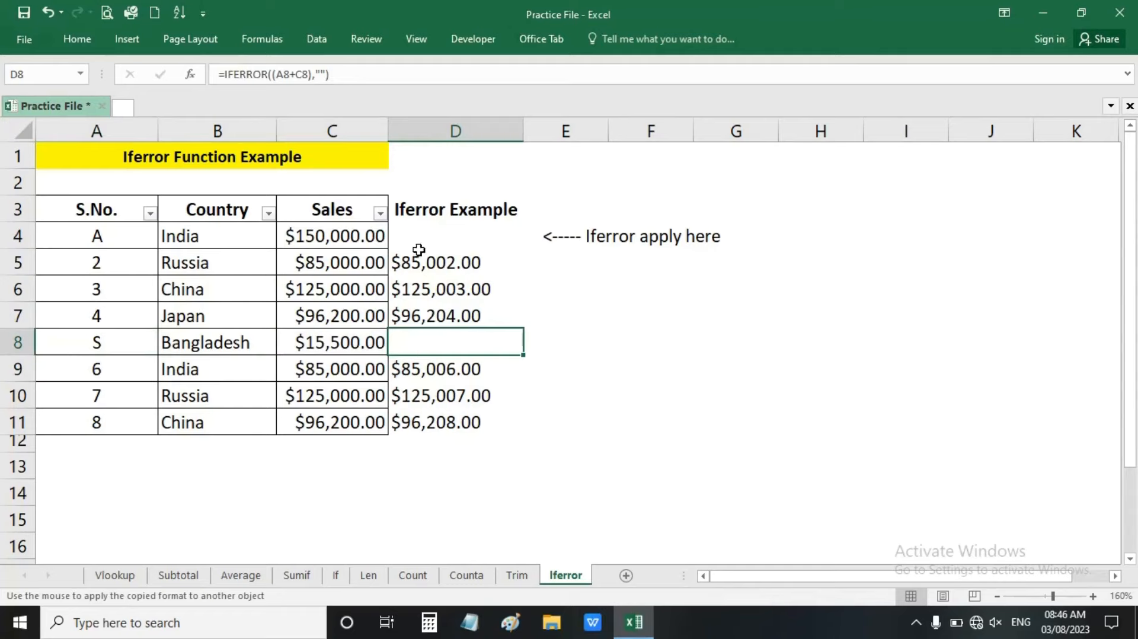
pyautogui.click(417, 295)
pyautogui.click(414, 335)
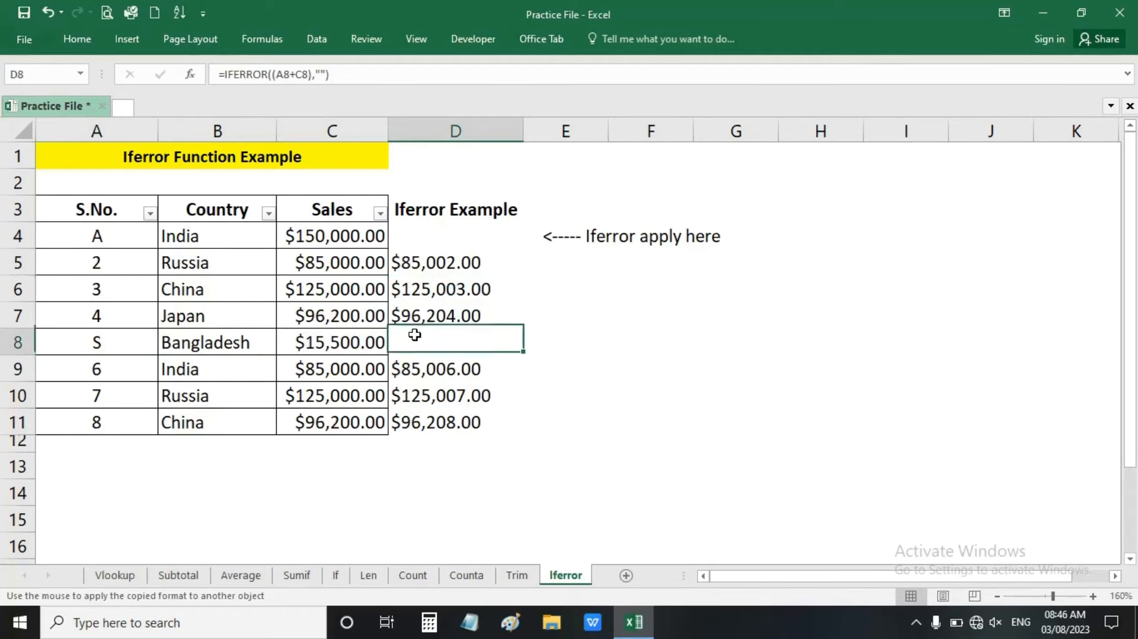
pyautogui.click(408, 245)
# Enter 1 in A4, fill the serial number series from A4:A5 down to A11, and review the IFERROR column
pyautogui.click(102, 236)
pyautogui.write('1')
pyautogui.press('Return')
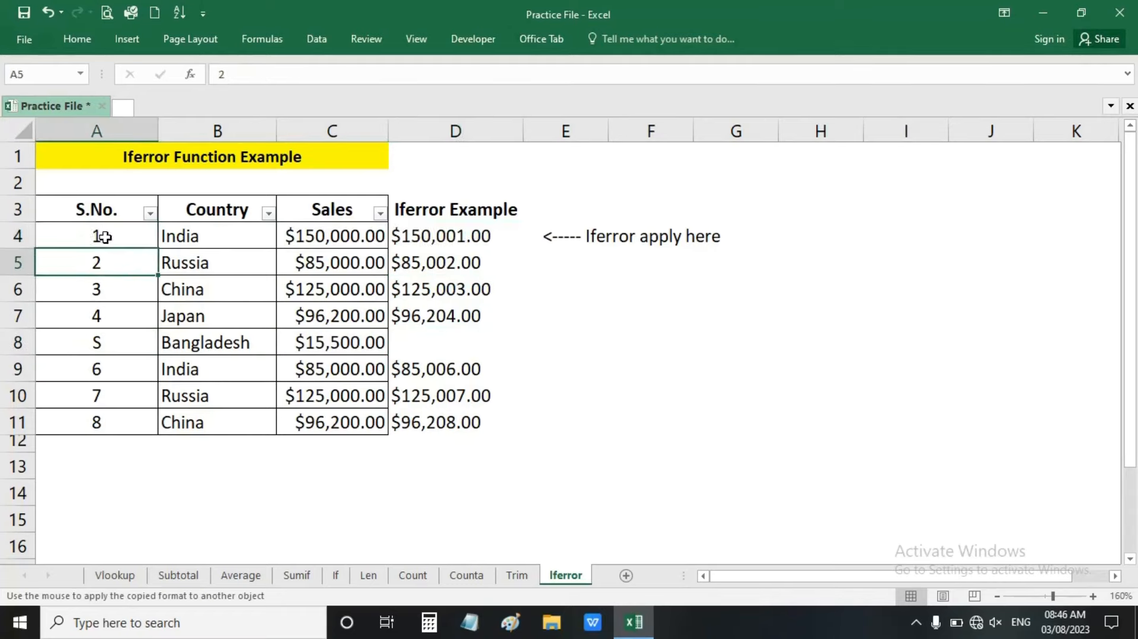
pyautogui.moveTo(105, 237); pyautogui.dragTo(101, 264)
pyautogui.doubleClick(160, 276)
pyautogui.moveTo(449, 240); pyautogui.dragTo(457, 412)
pyautogui.click(455, 393)
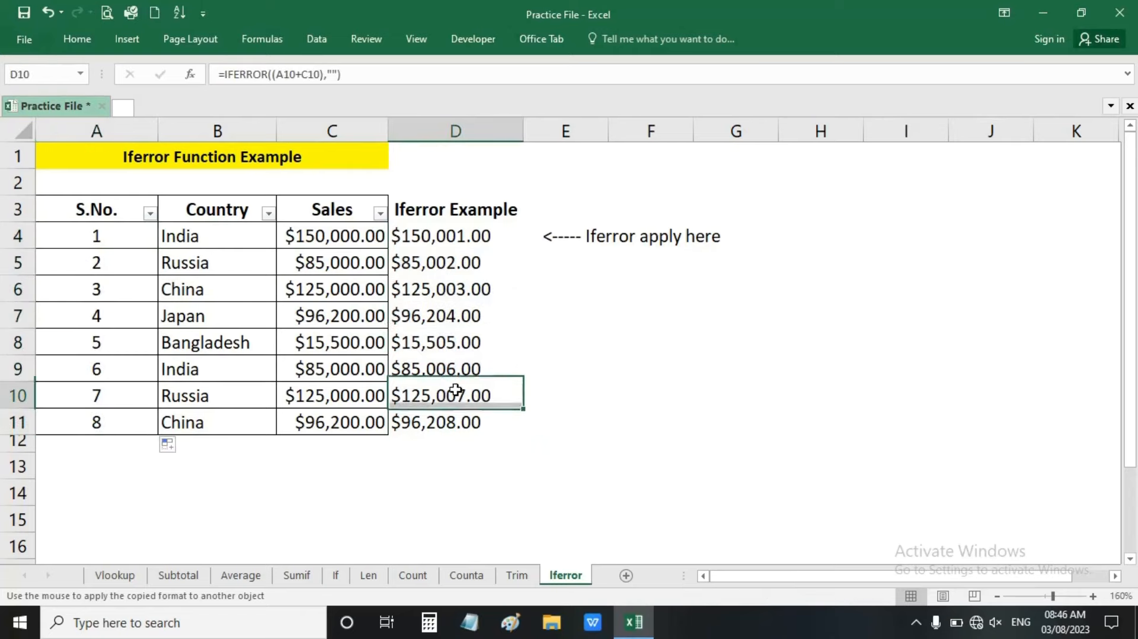